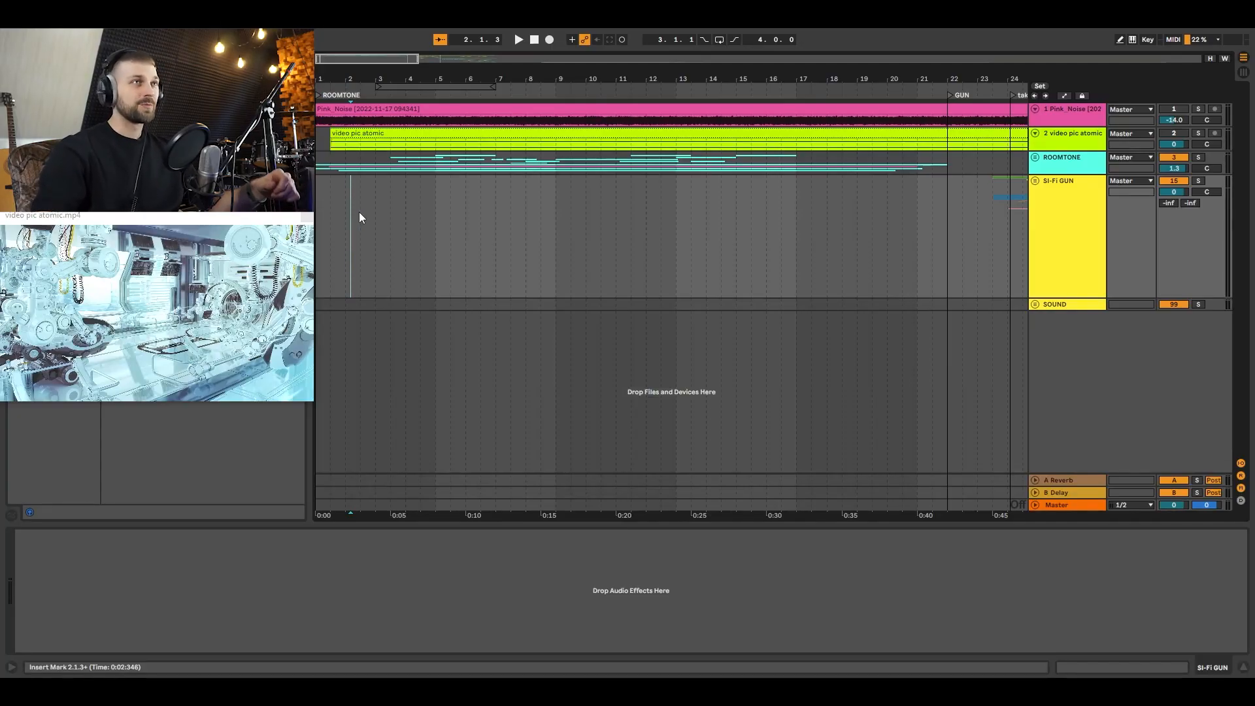
# Step: Expand the ROOMTONE group and its nested baza group to show their tracks
pyautogui.click(1033, 159)
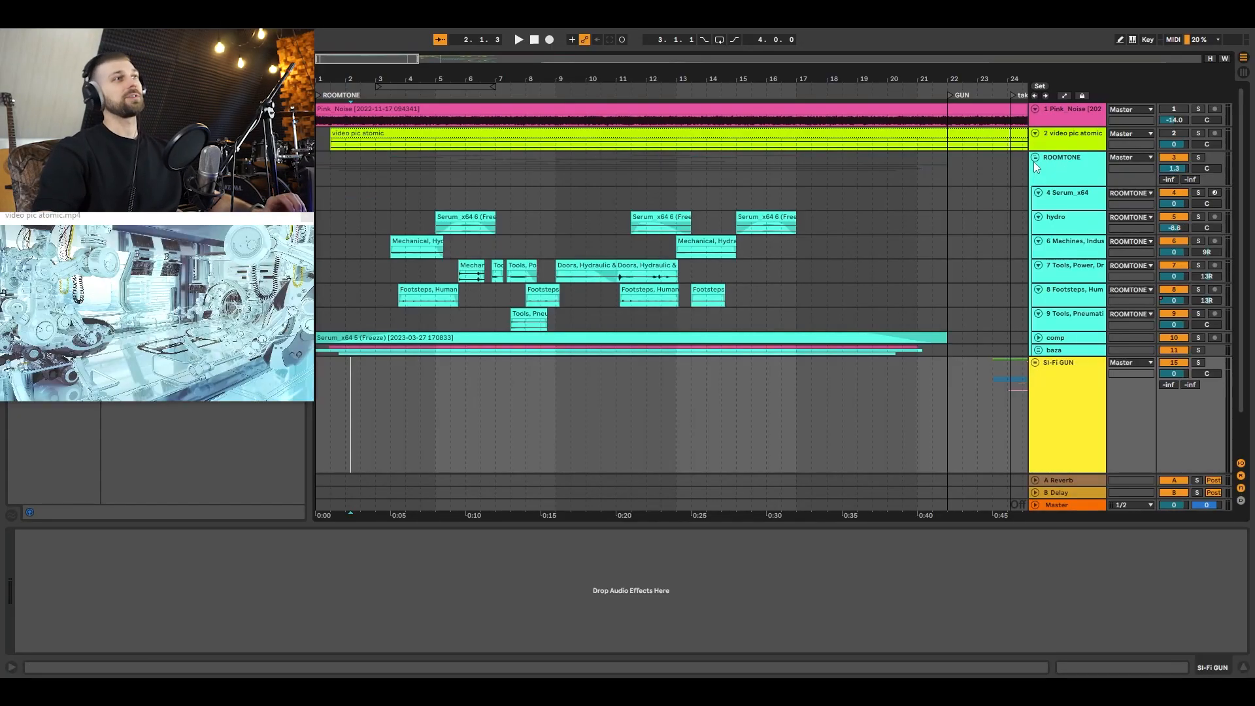
pyautogui.click(1039, 183)
pyautogui.scroll(-2, 323, 353)
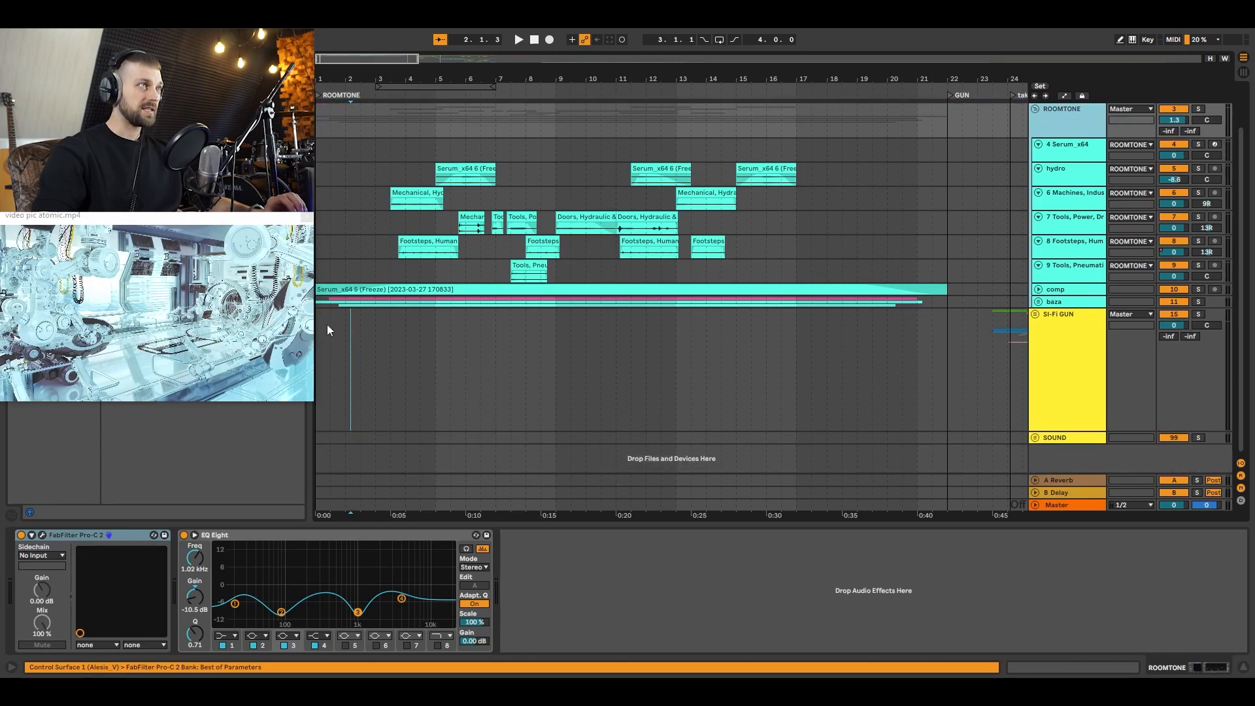
pyautogui.click(369, 324)
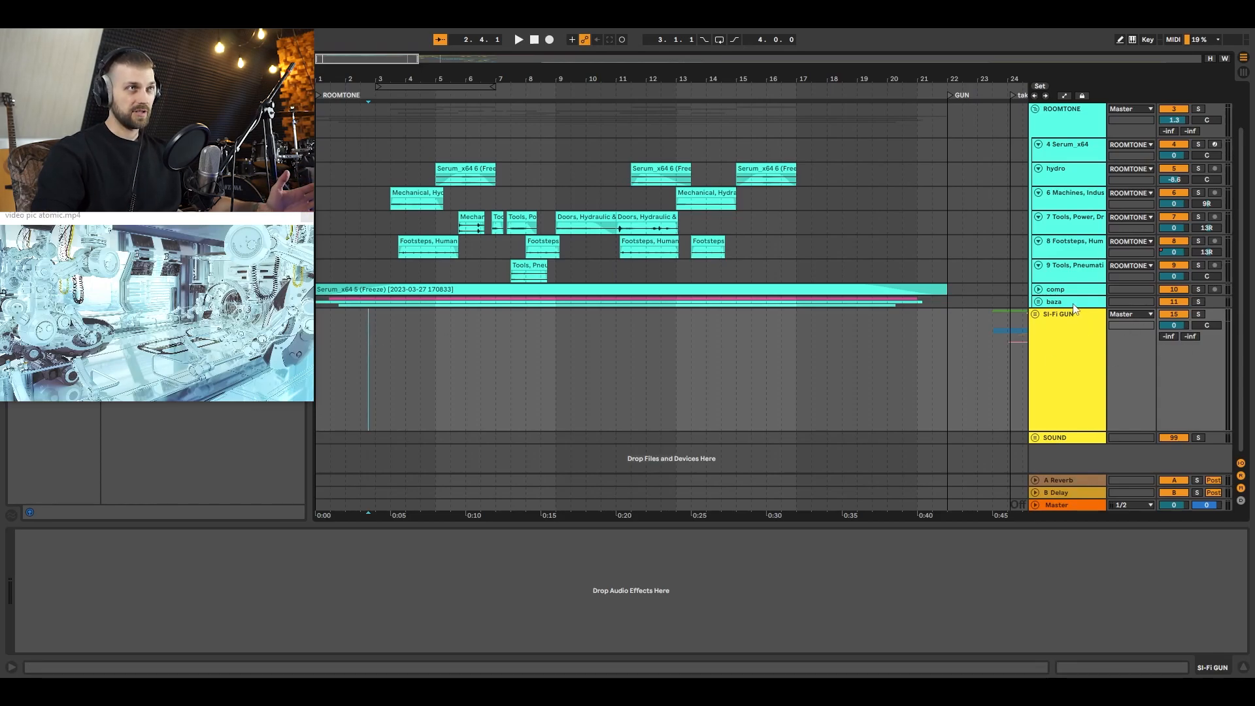
pyautogui.click(1034, 302)
pyautogui.scroll(-3, 954, 284)
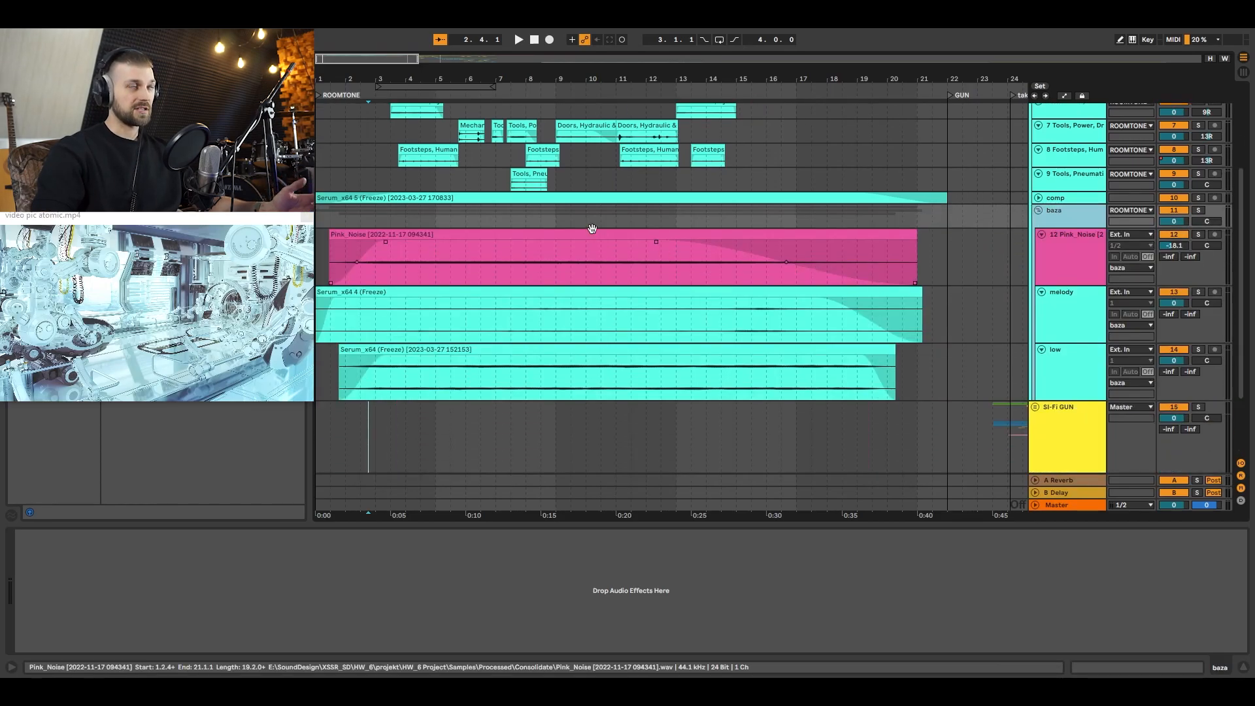
# Step: Solo the Pink_Noise track in the baza group, play it from 3.4.3, and end the solo
pyautogui.click(402, 269)
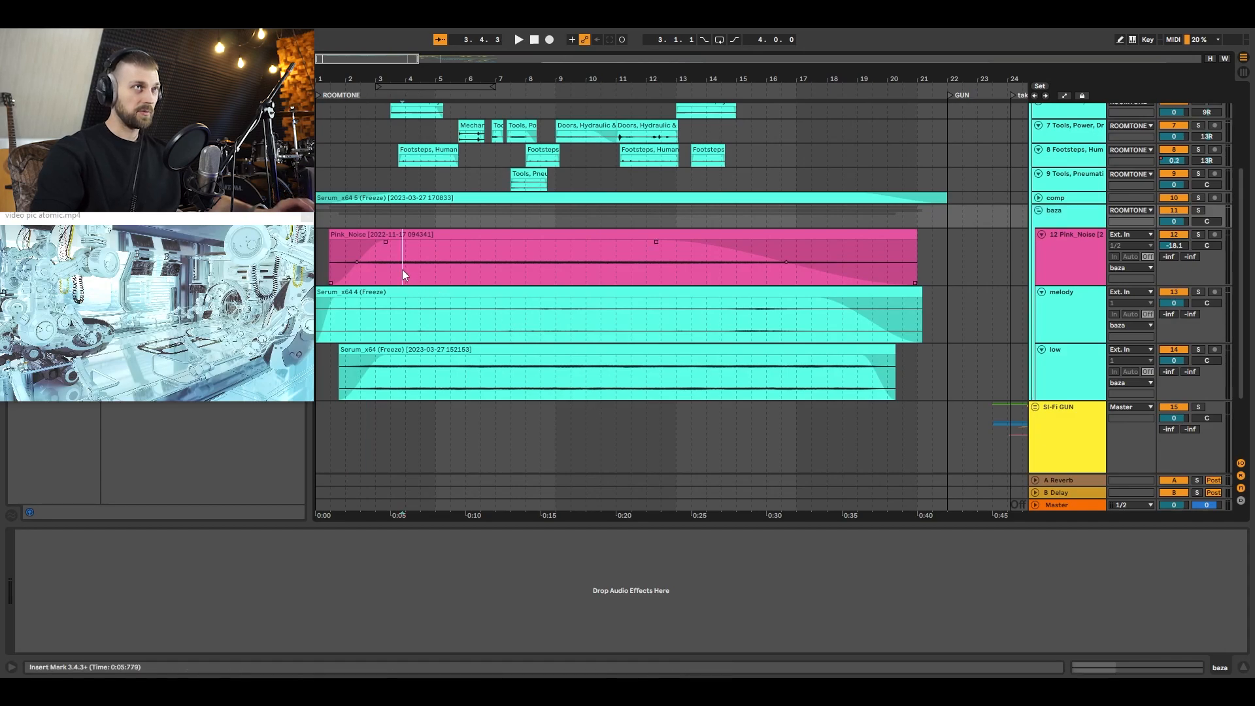
pyautogui.click(1197, 233)
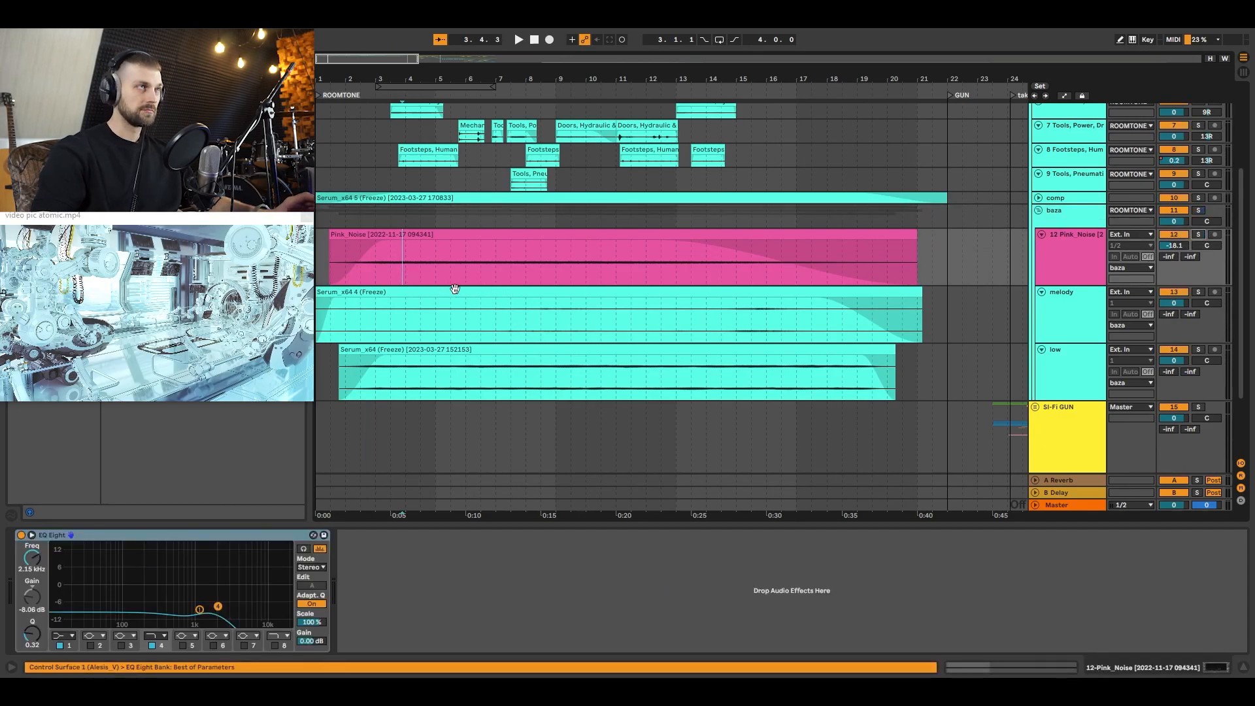
pyautogui.press('space')
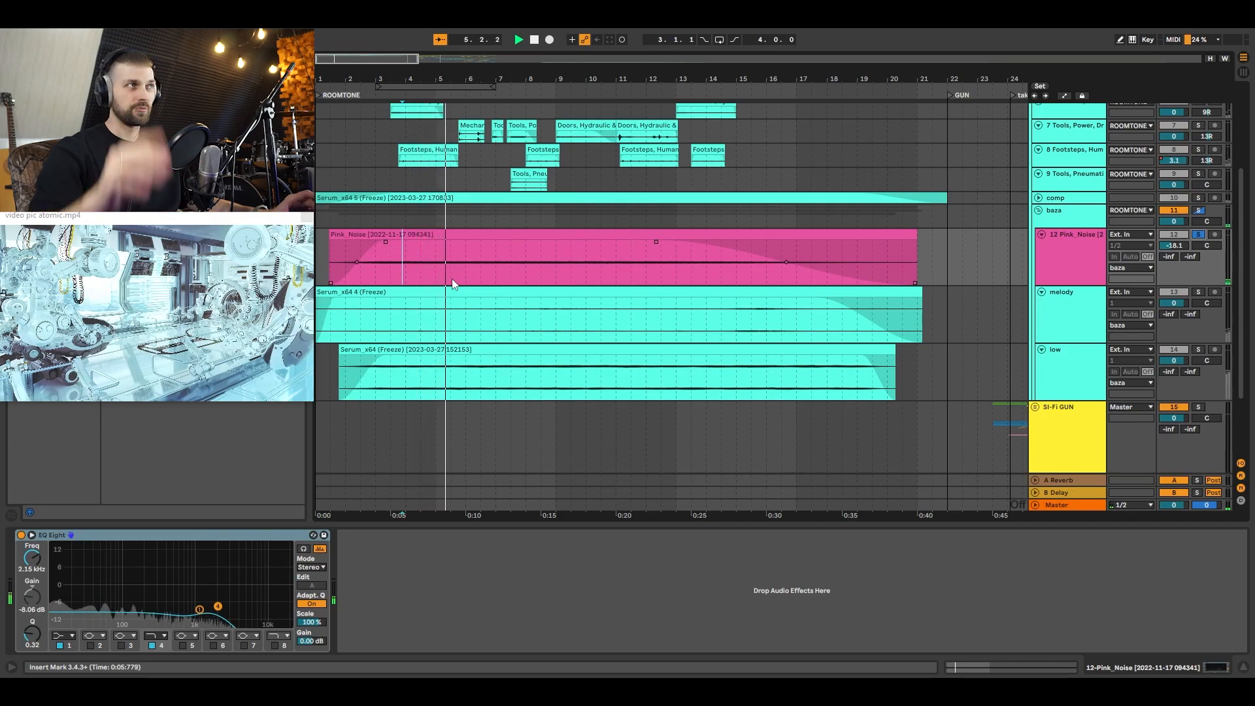
pyautogui.press('s')
pyautogui.press('space')
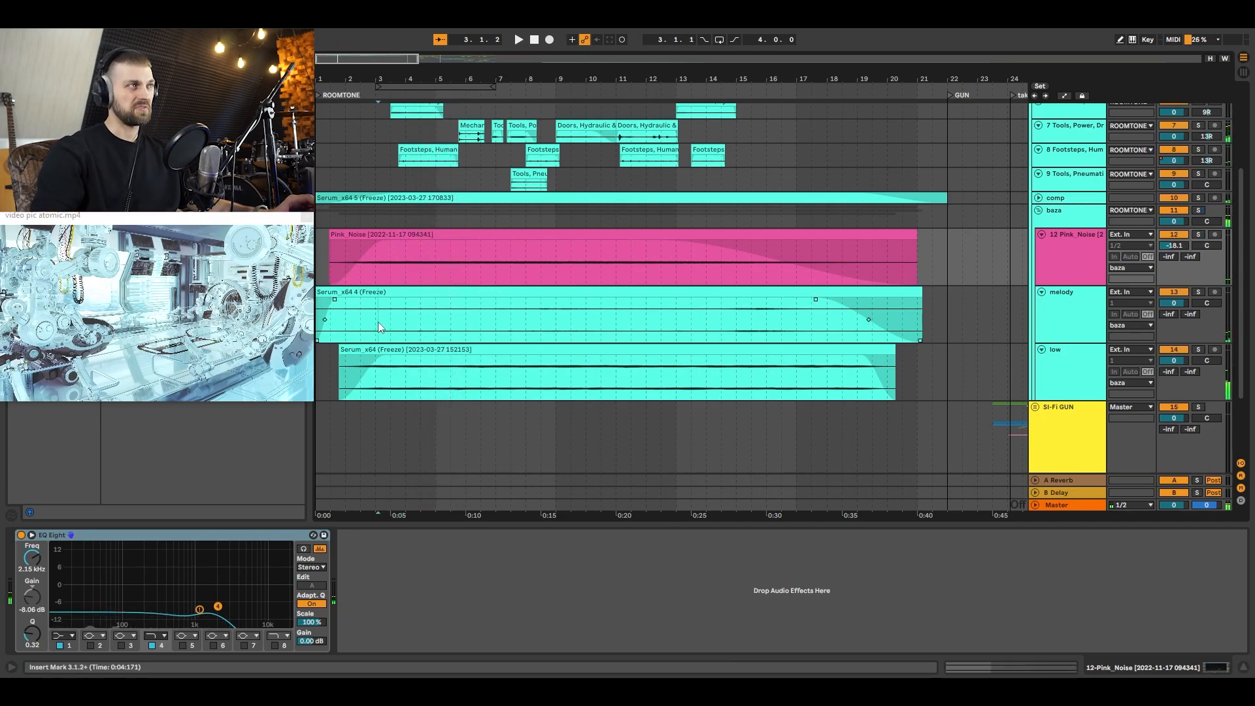
# Step: Audition the low track of the baza group in solo from 3.1.3
pyautogui.click(379, 327)
pyautogui.click(382, 383)
pyautogui.press('space')
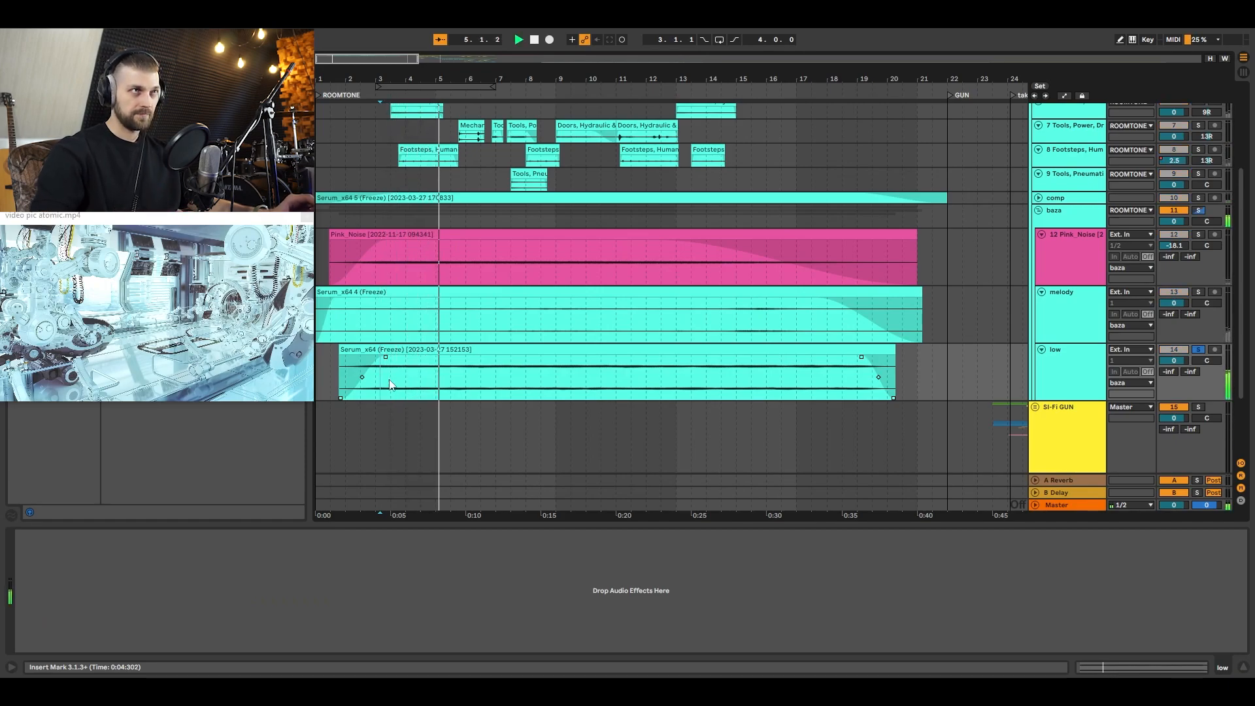
# Step: Audition the melody track of the baza group in solo from 2.2.3
pyautogui.click(358, 330)
pyautogui.press('space')
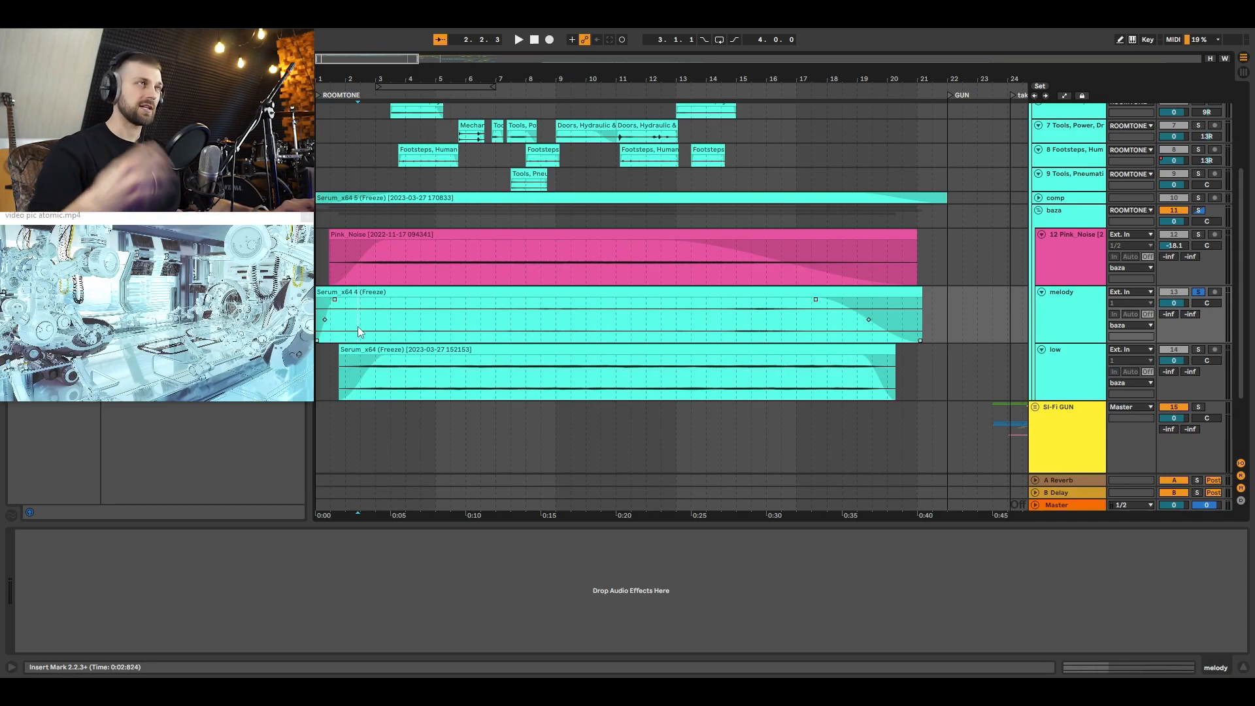
pyautogui.press('space')
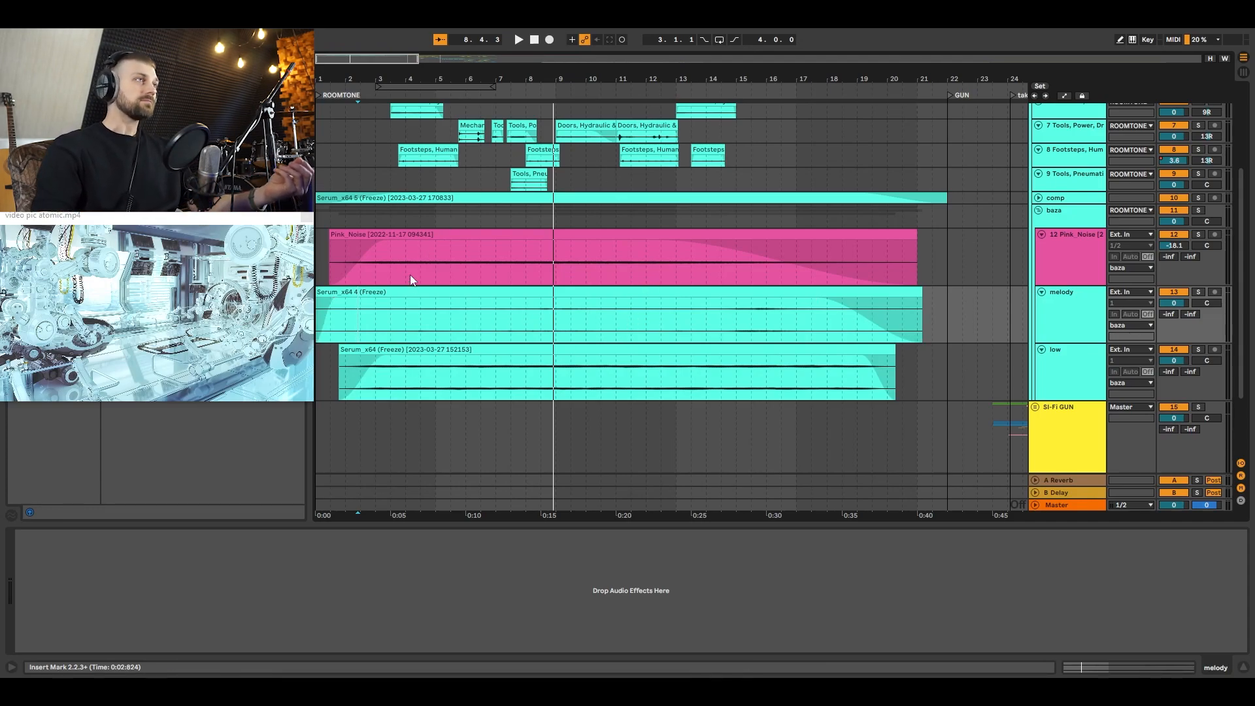
pyautogui.click(407, 317)
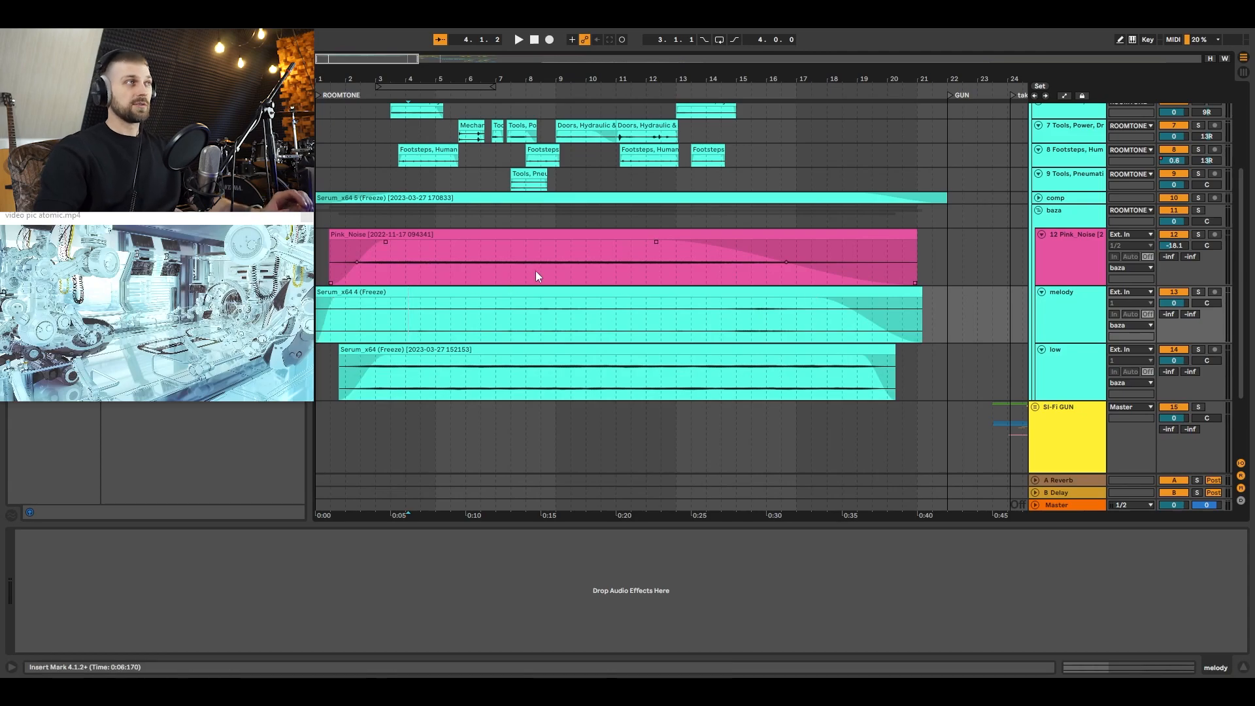
# Step: Collapse the baza group and audition the expanded comp track in solo from 3.1.2
pyautogui.scroll(2, 535, 270)
pyautogui.click(1038, 262)
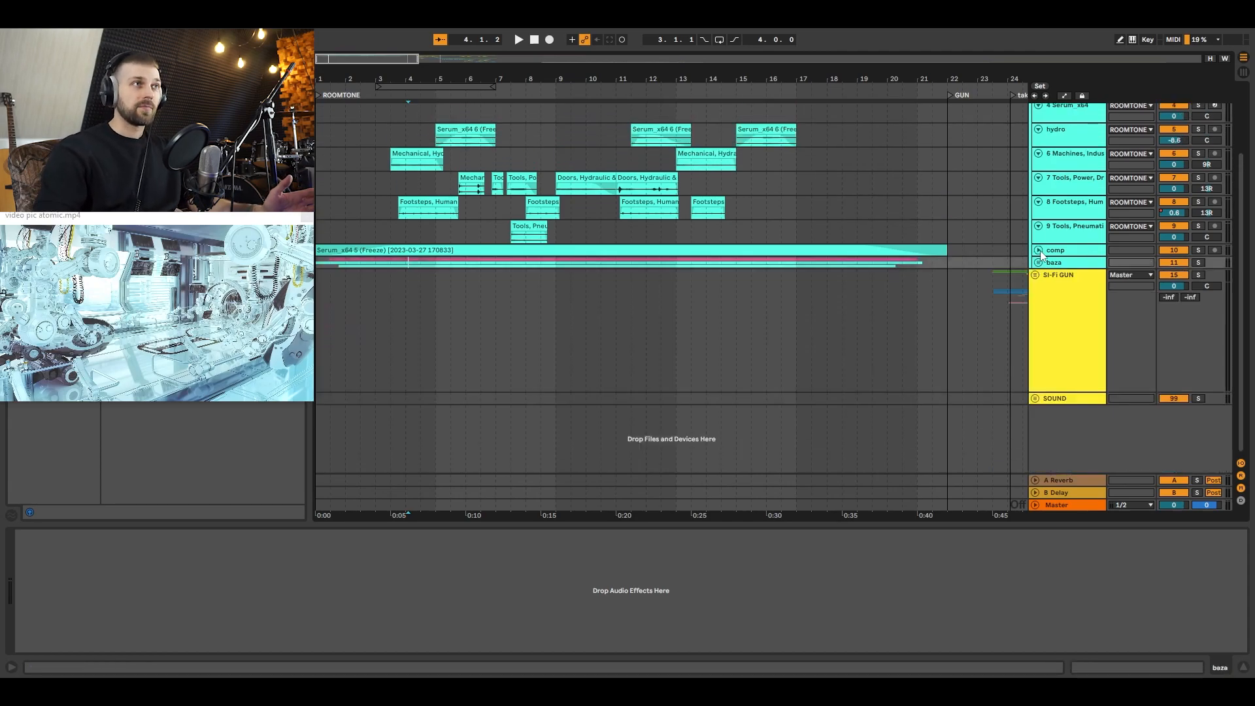
pyautogui.click(1038, 250)
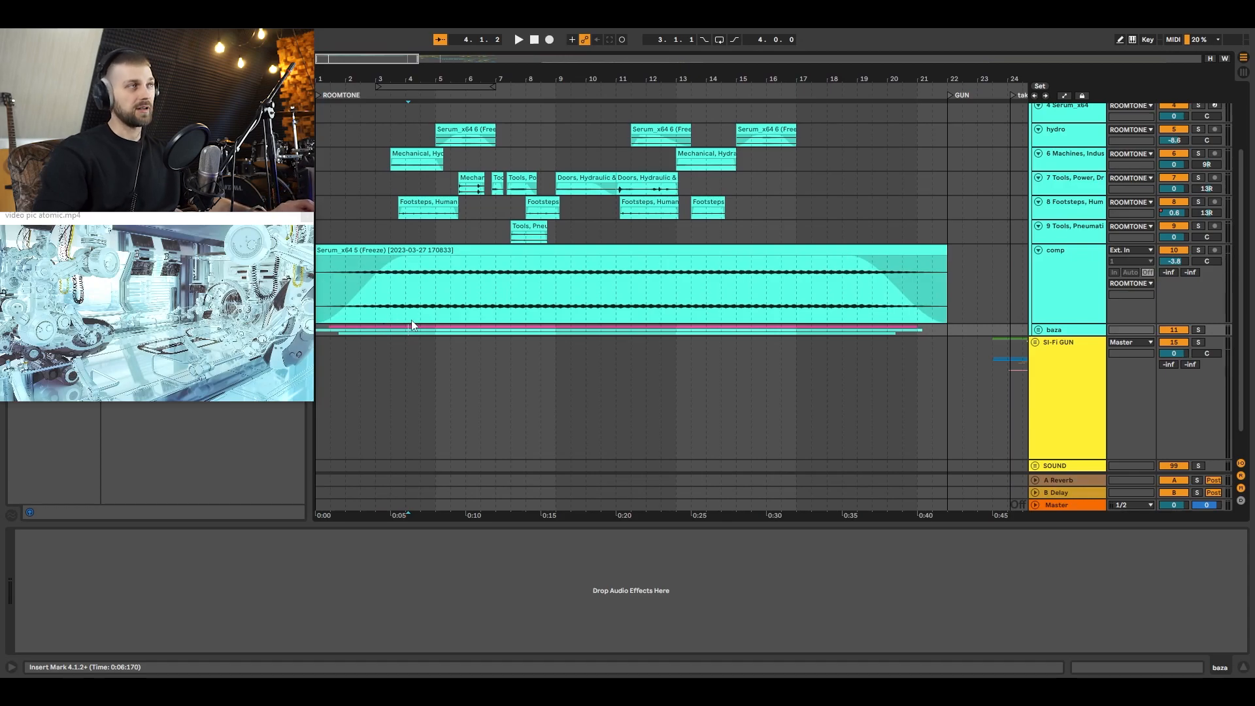
pyautogui.click(378, 291)
pyautogui.press('s')
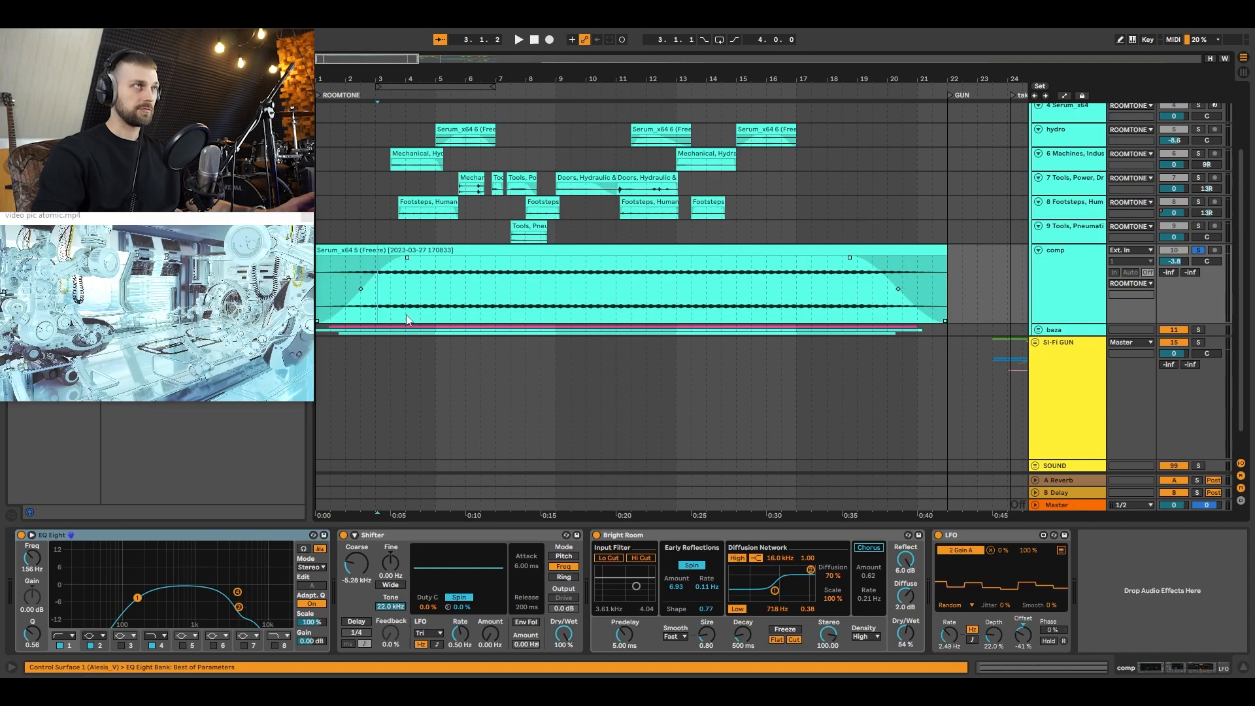
pyautogui.press('space')
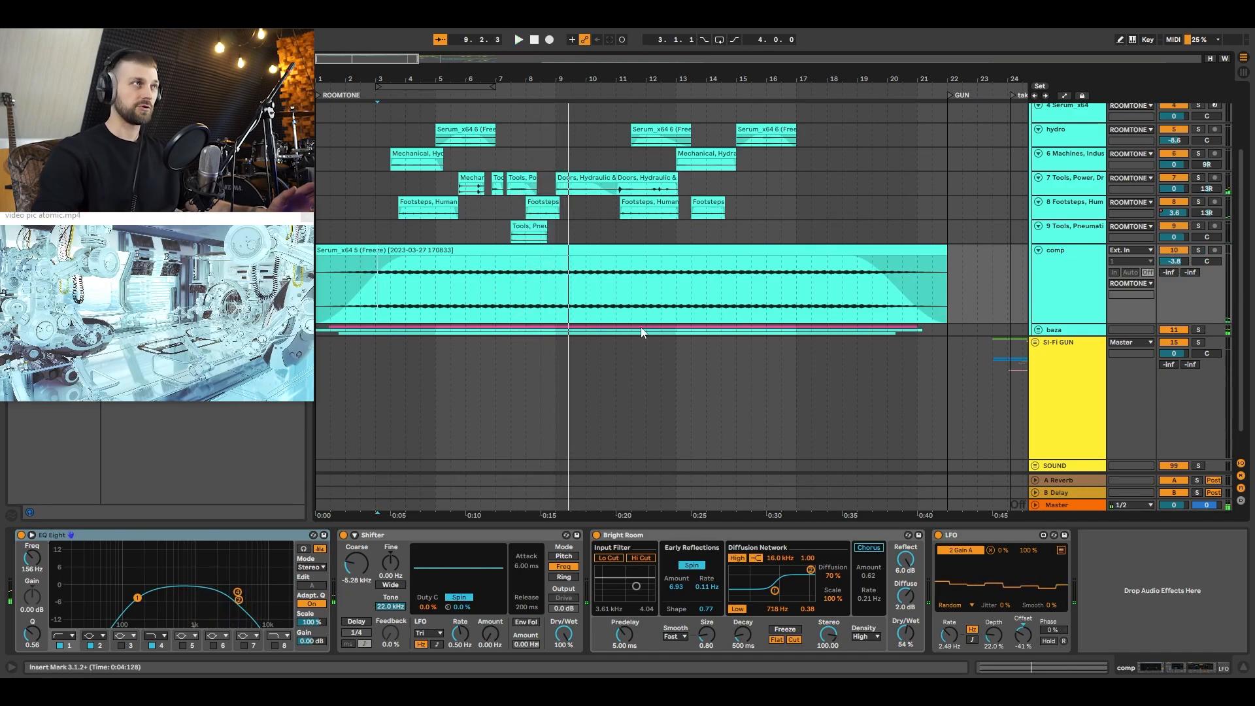
# Step: Play the full room tone with no track soloed, starting from 3.3.1
pyautogui.scroll(4, 693, 372)
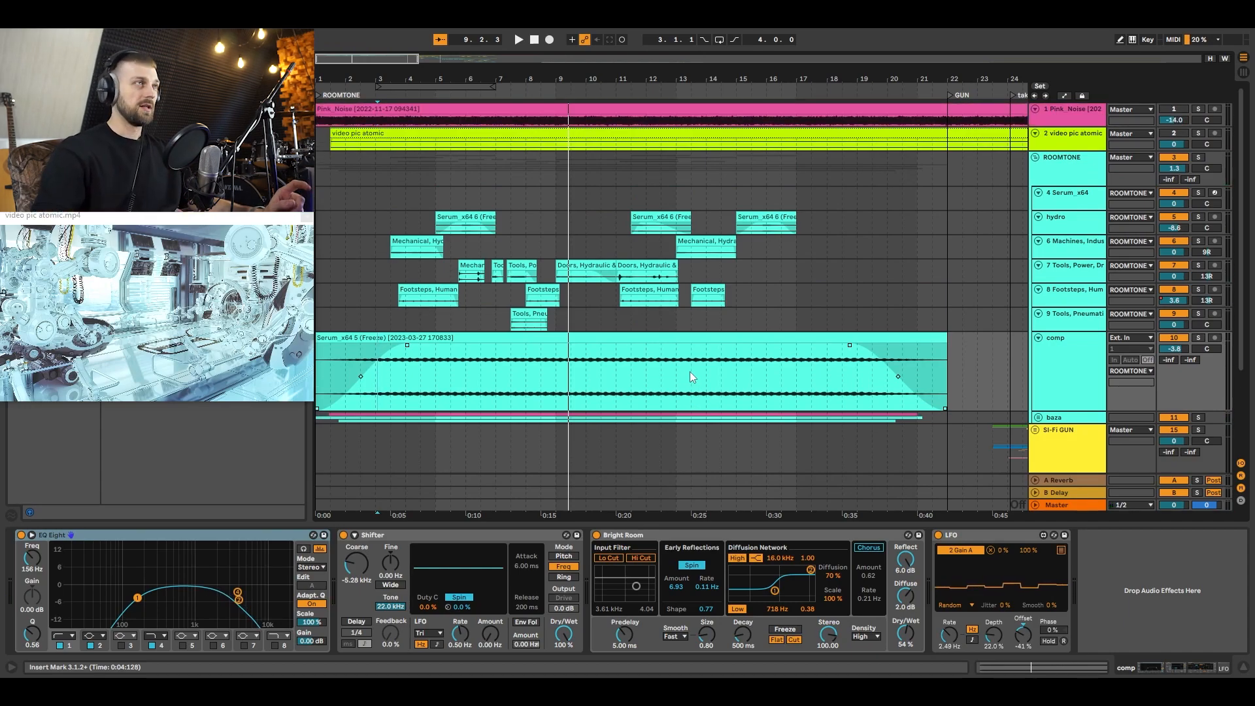
pyautogui.press('space')
pyautogui.click(395, 198)
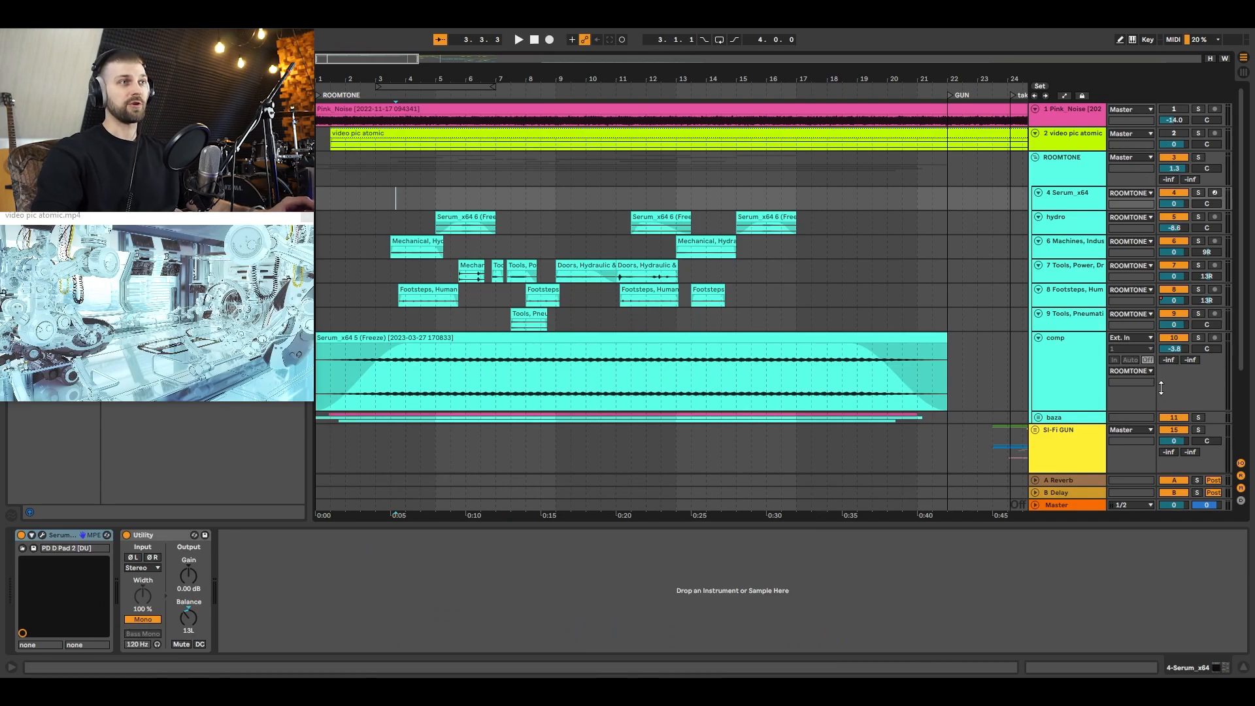
pyautogui.click(390, 216)
pyautogui.click(392, 207)
pyautogui.press('space')
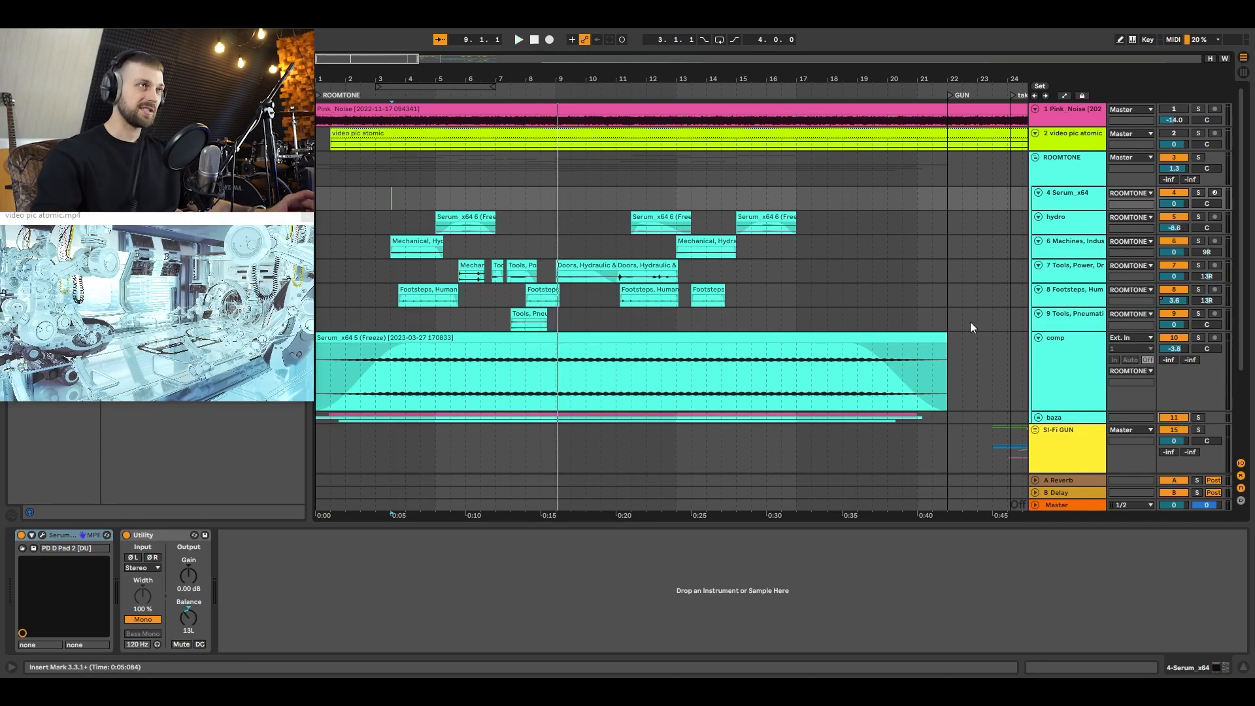
# Step: Replay the room tone from 3.4.4, placing the start on the Tools, Power, Drill track
pyautogui.scroll(-1, 659, 313)
pyautogui.scroll(-2, 659, 313)
pyautogui.click(404, 240)
pyautogui.press('space')
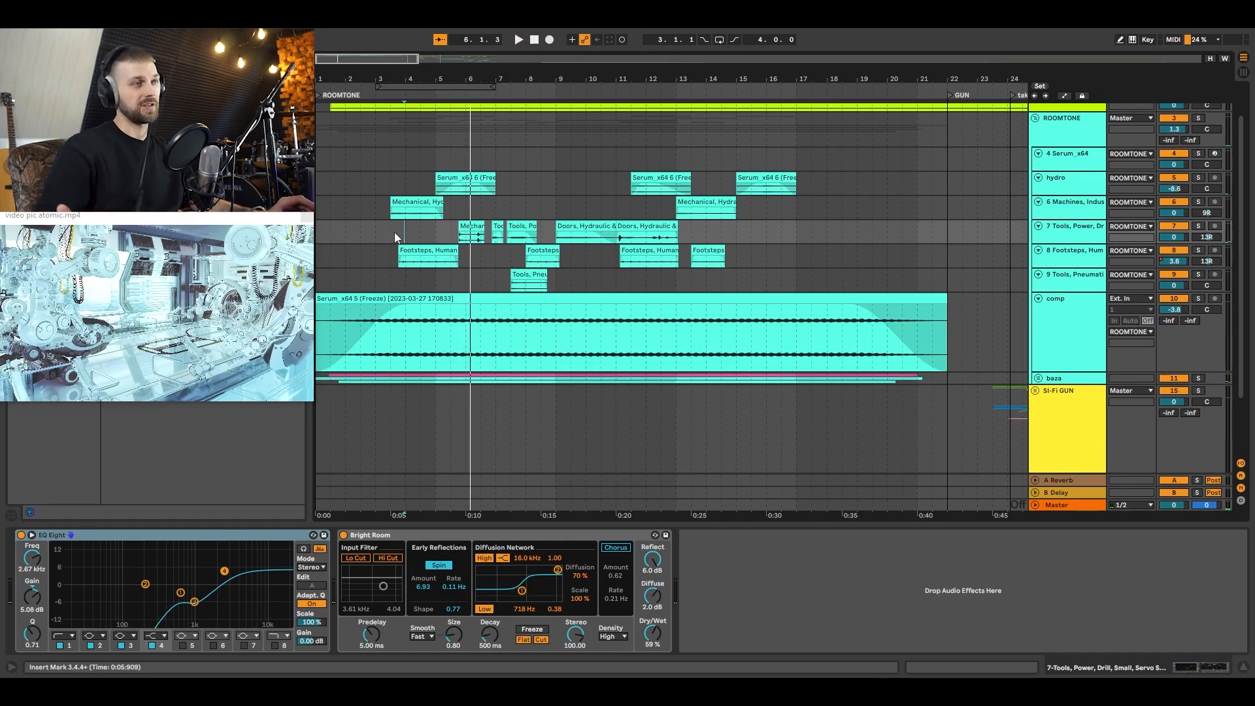
# Step: Move to 23.3.3 in the SI-Fi GUN section and view the Dominator video picture full screen before returning to the arrangement
pyautogui.moveTo(609, 73); pyautogui.dragTo(608, 51)
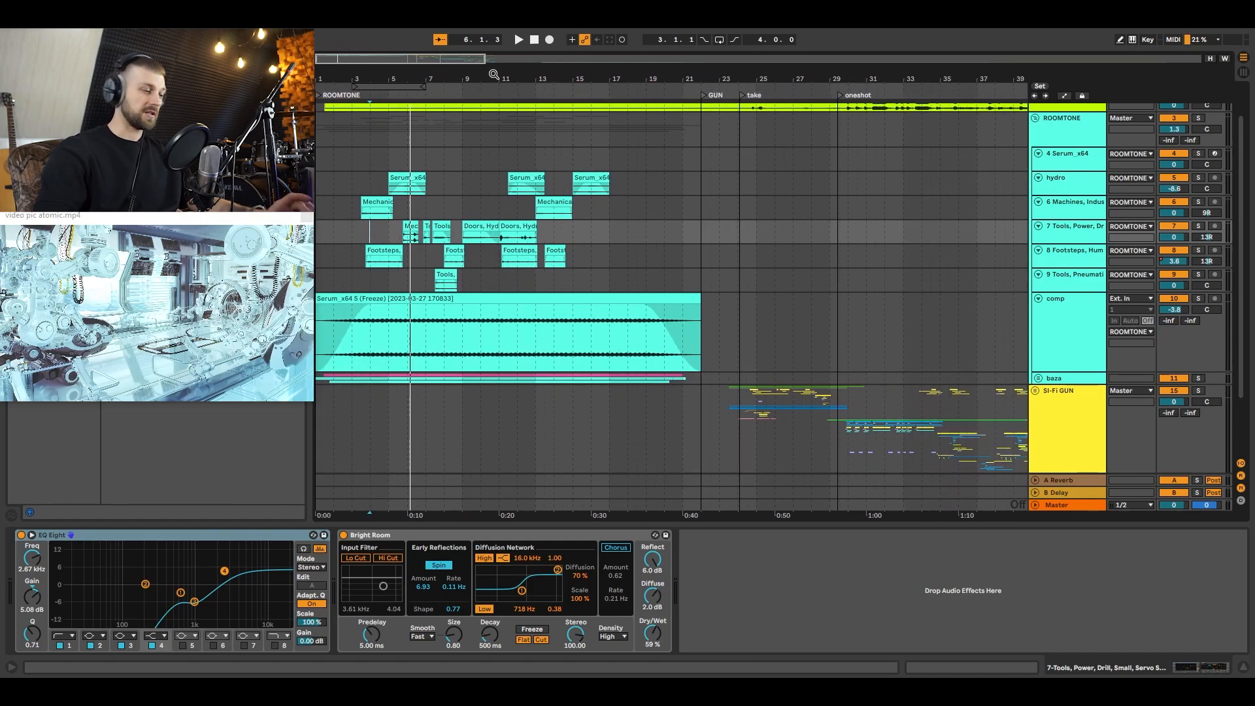
pyautogui.press('h')
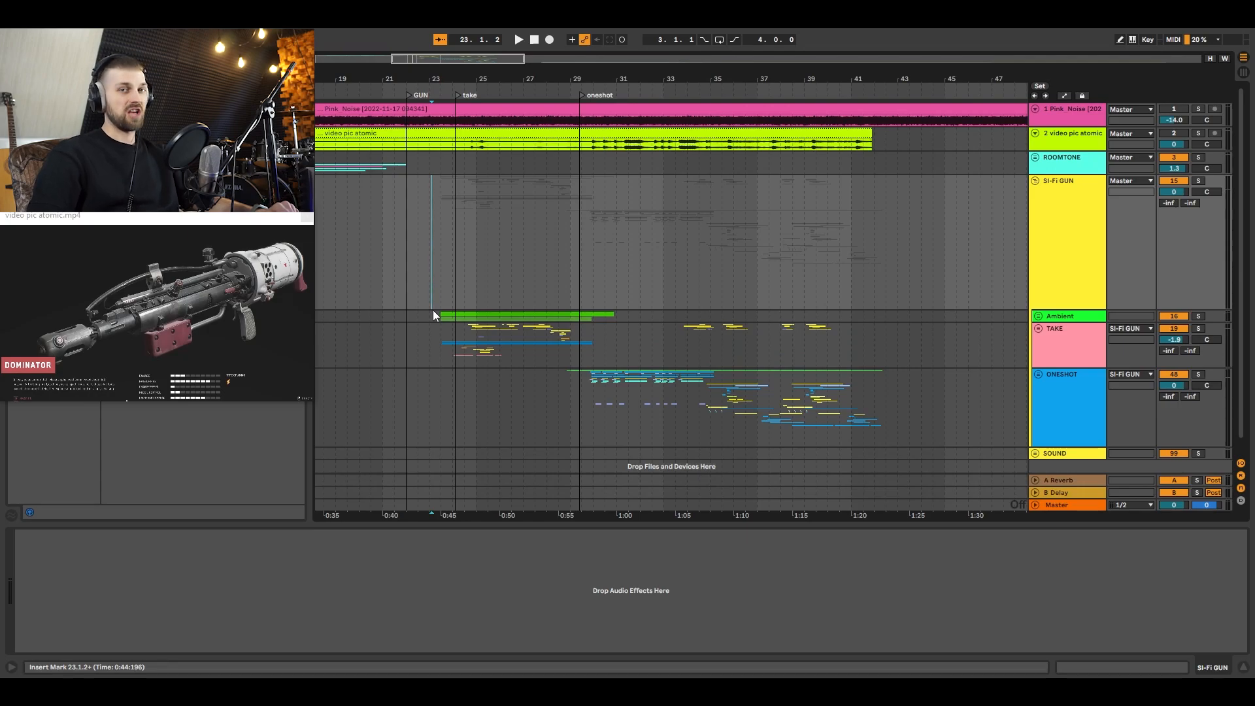
pyautogui.click(446, 274)
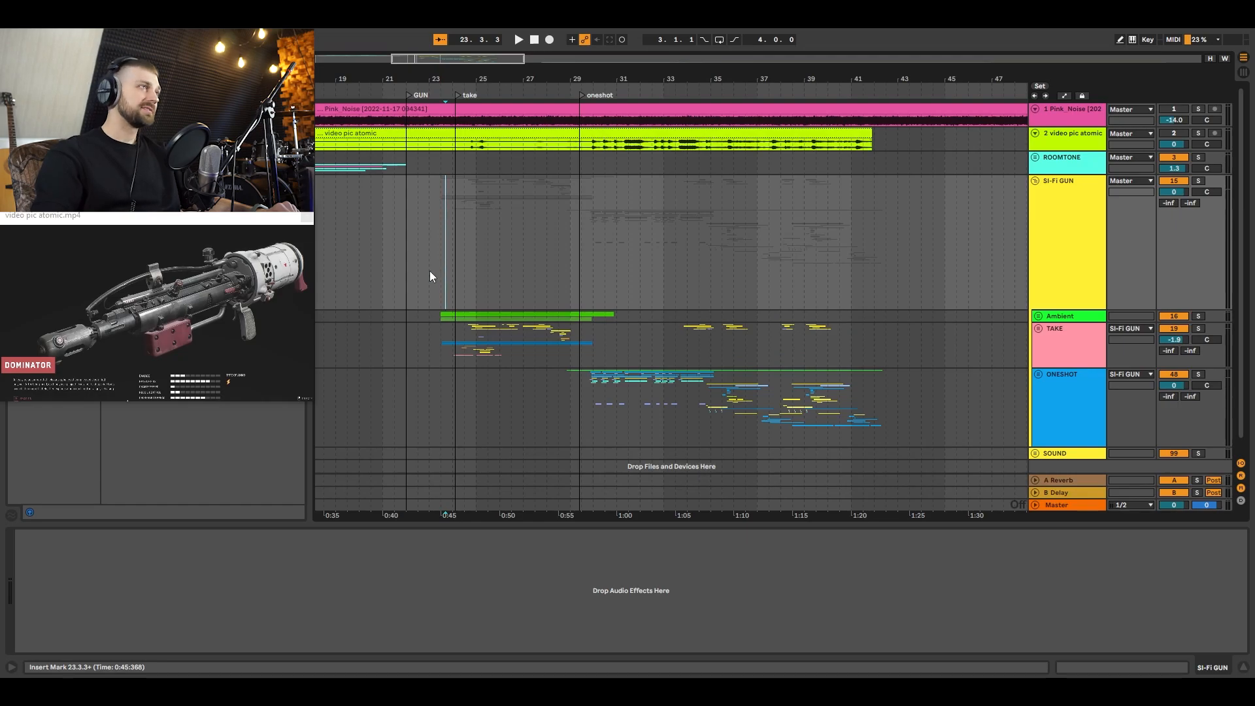
pyautogui.doubleClick(221, 296)
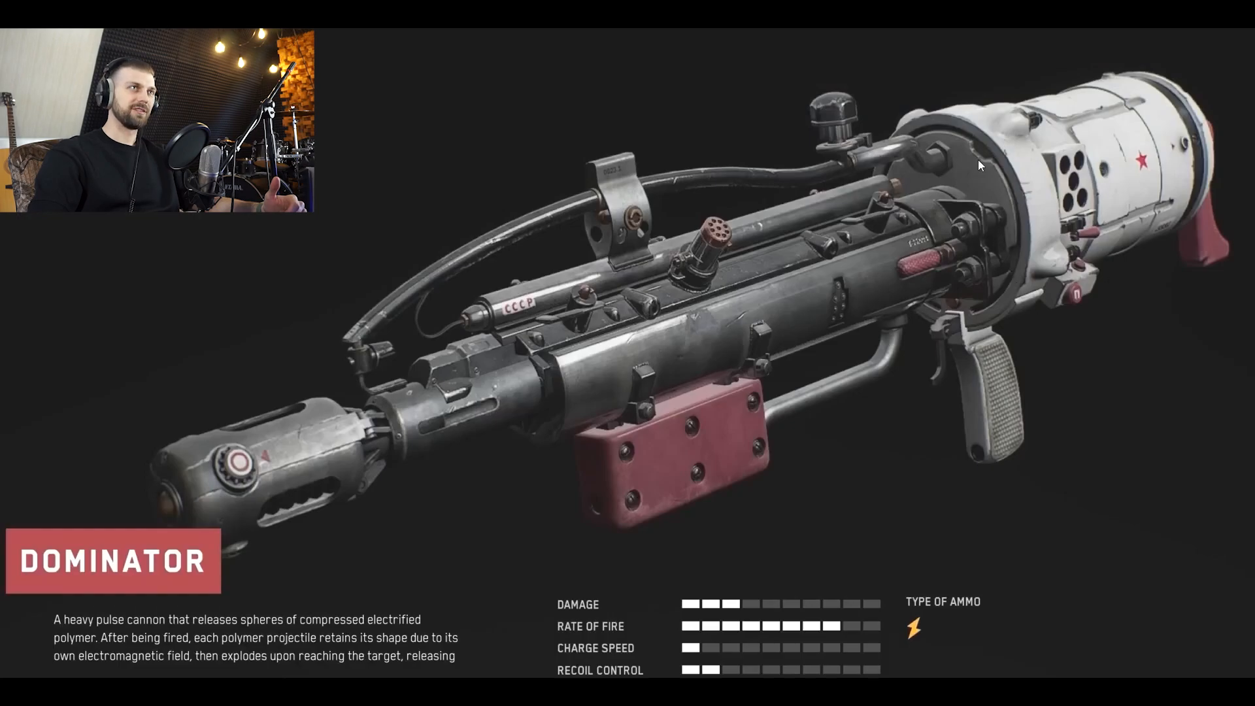
pyautogui.doubleClick(644, 255)
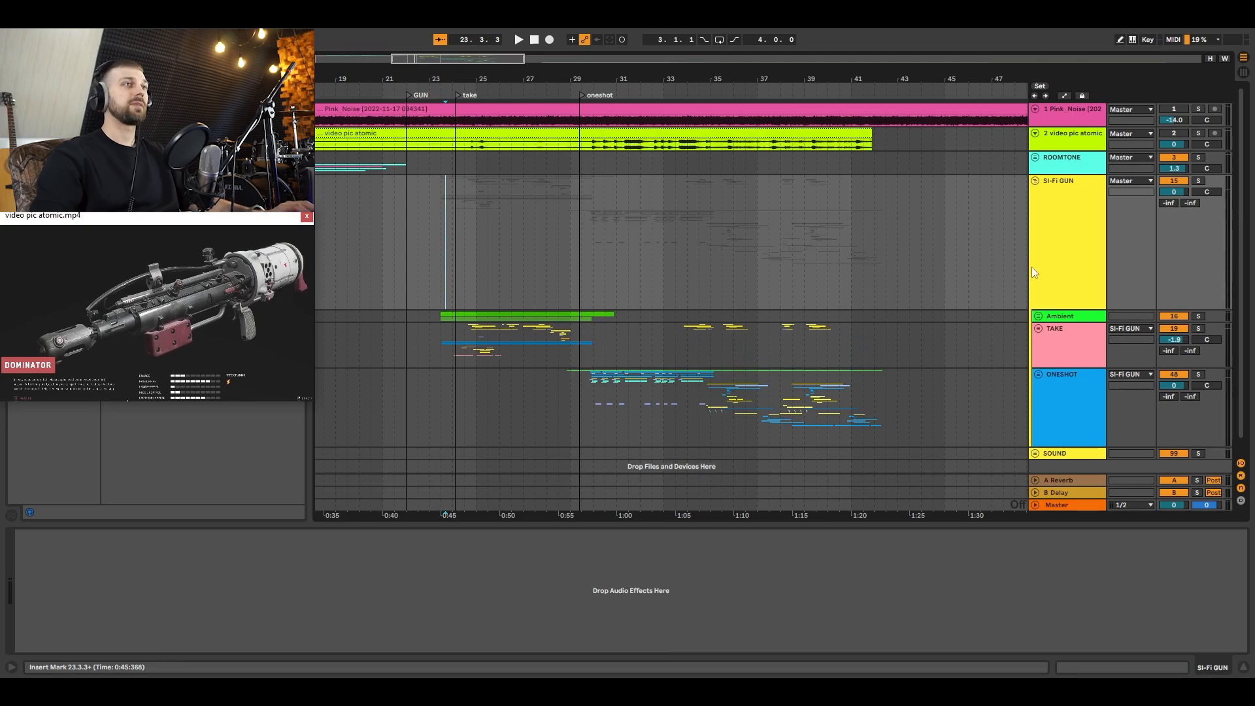
# Step: Expand the Ambient group inside SI-Fi GUN and audition it in solo from 24.2.1
pyautogui.click(1037, 316)
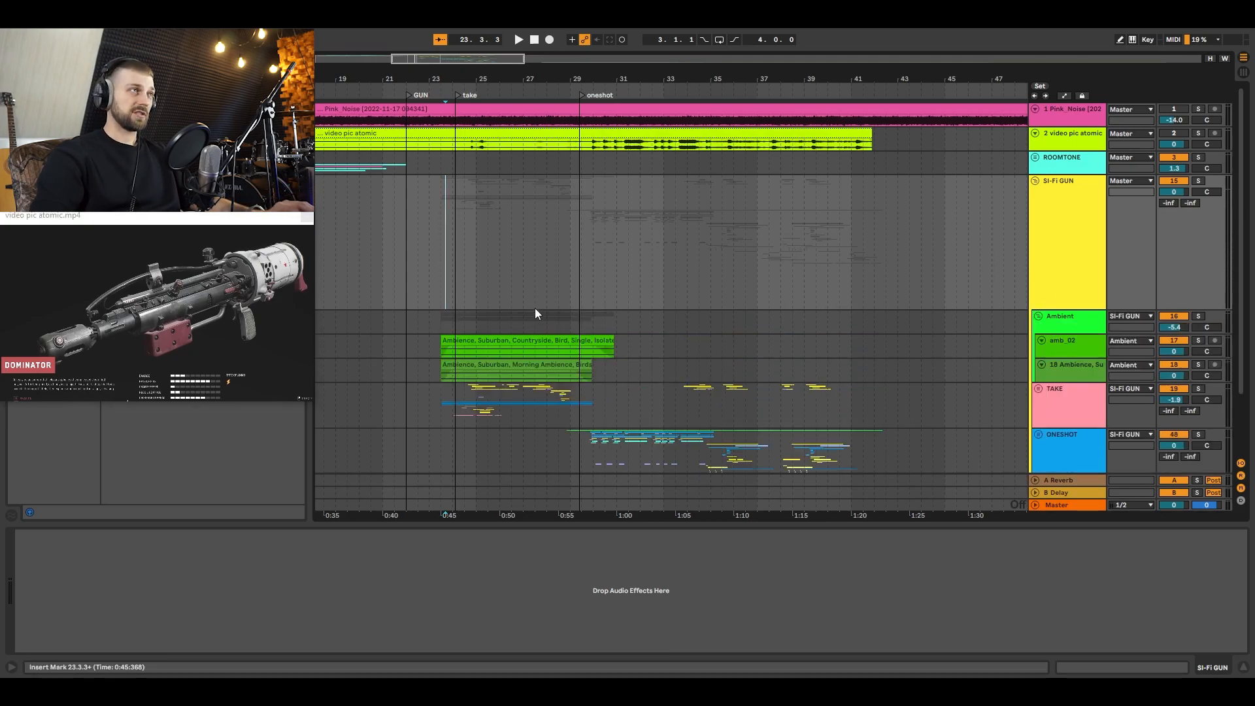
pyautogui.click(453, 323)
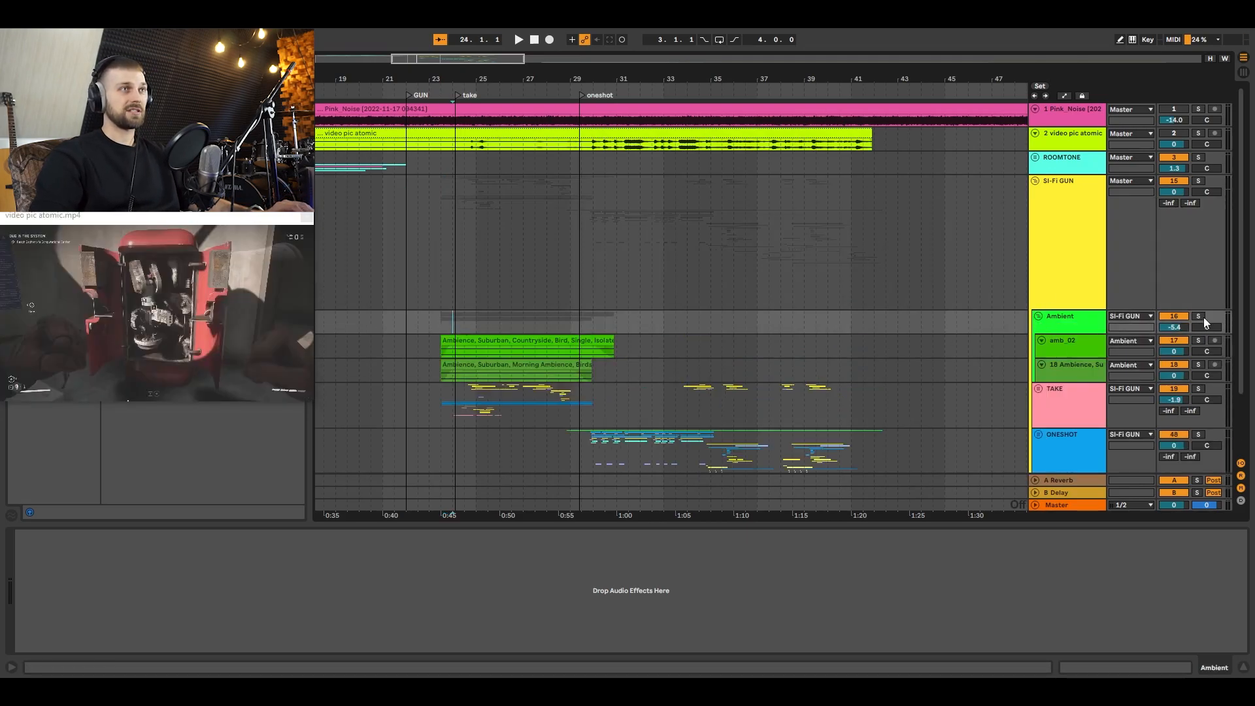
pyautogui.click(460, 326)
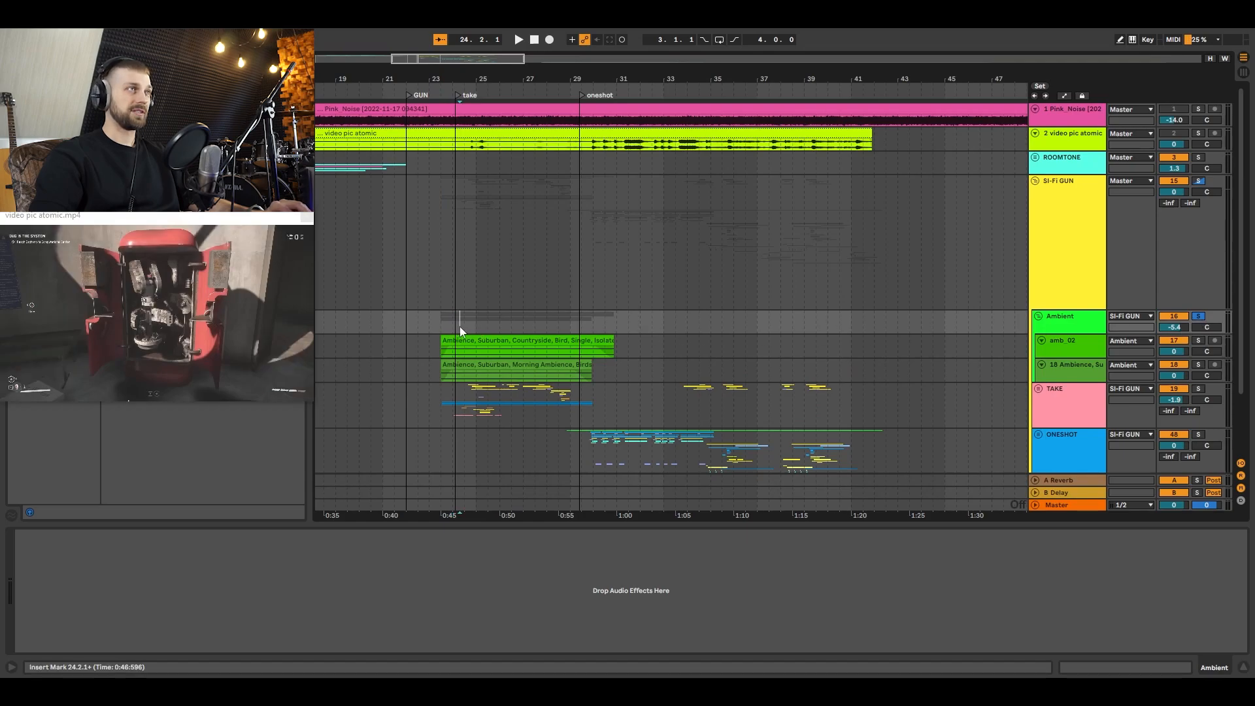
pyautogui.press('space')
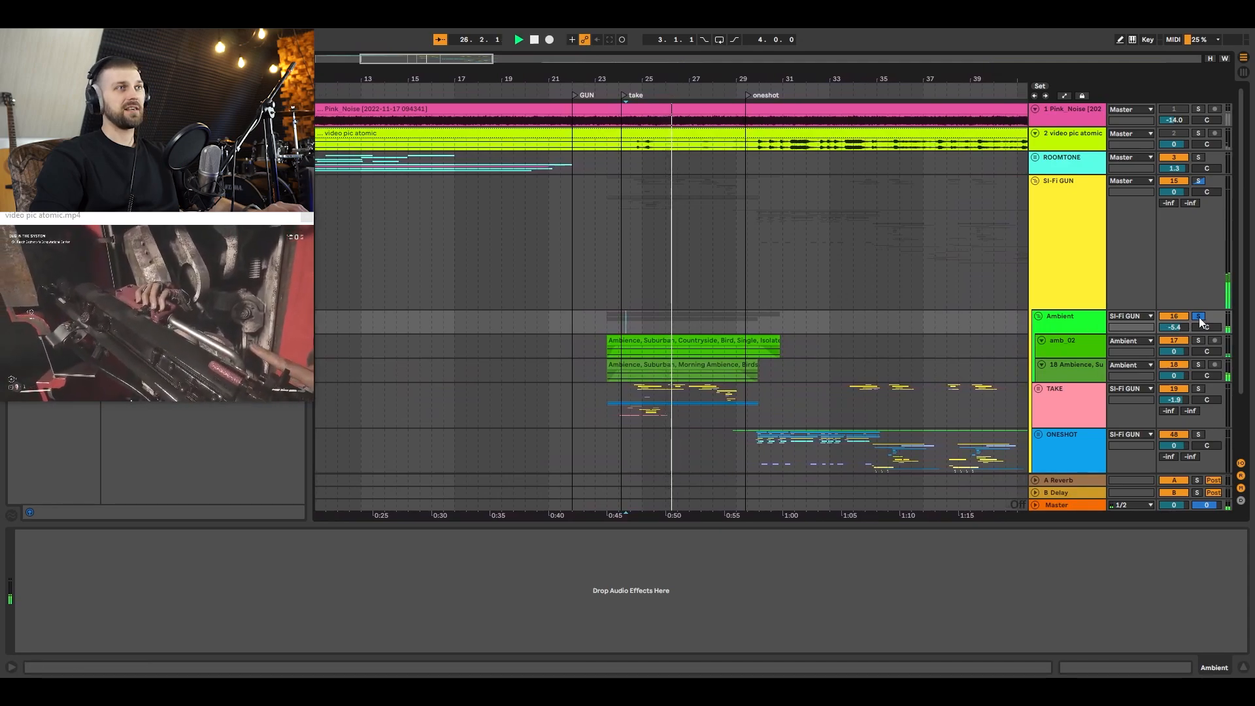
# Step: Expand the TAKE group, audition its footsteps subgroup in solo around the start of the take section, and end the solo
pyautogui.scroll(-3, 798, 253)
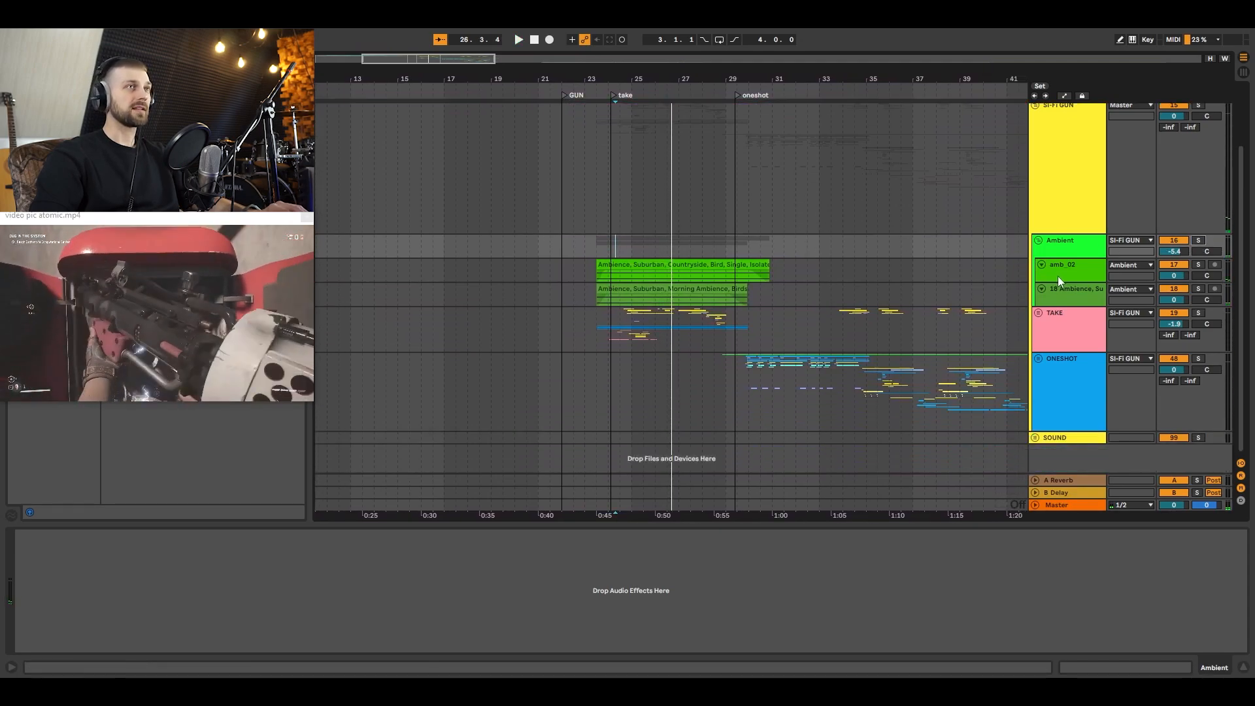
pyautogui.click(1037, 313)
pyautogui.scroll(-3, 663, 305)
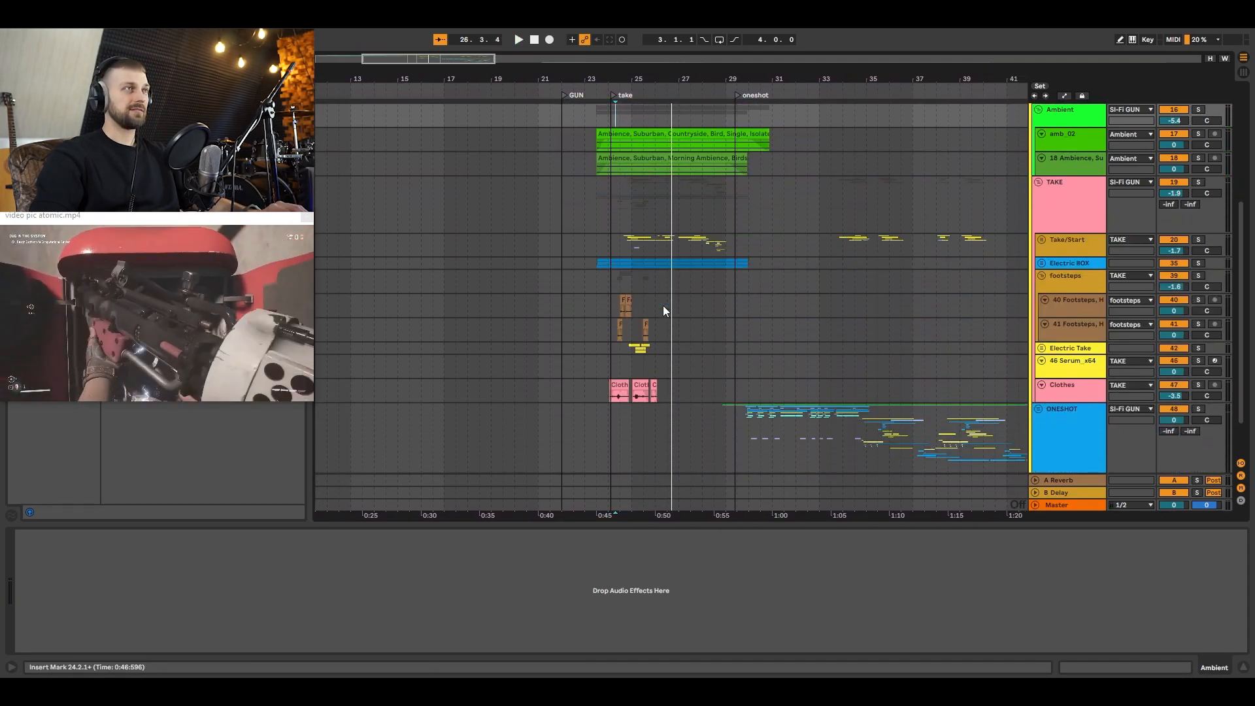
pyautogui.click(624, 257)
pyautogui.click(1198, 249)
pyautogui.press('space')
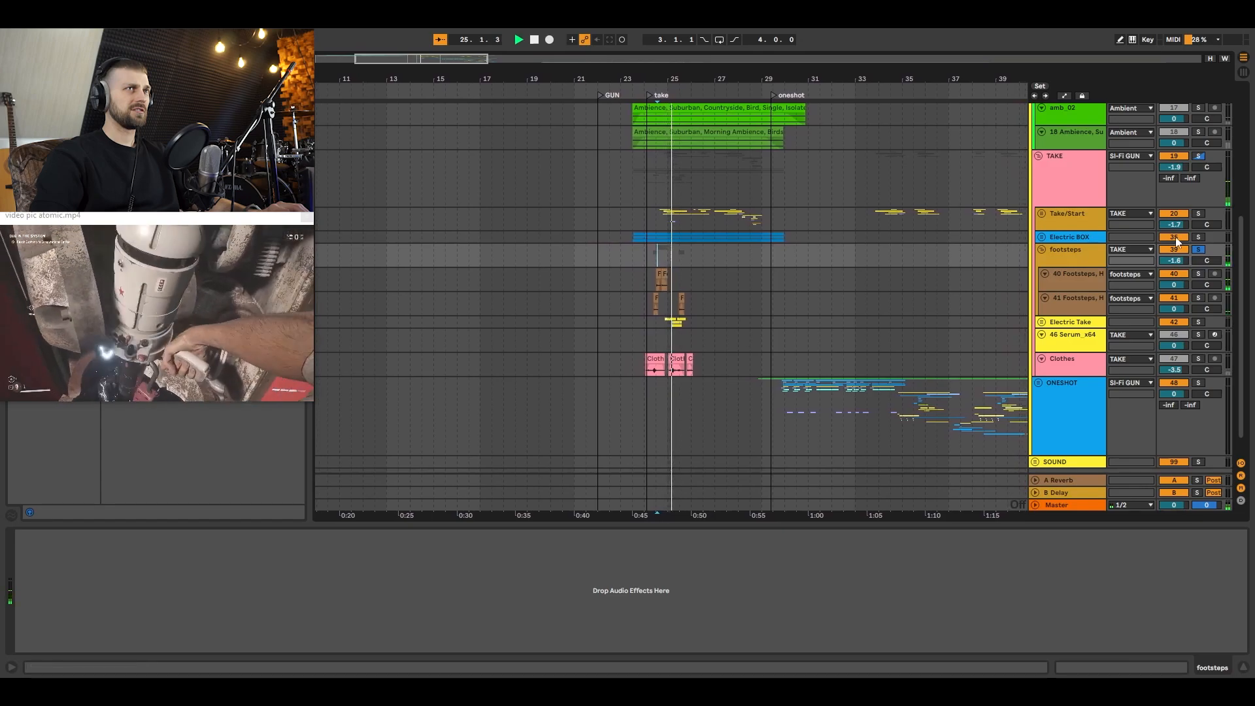
pyautogui.press('space')
pyautogui.click(1197, 249)
# Step: Expand the Take/Start group and audition its ZOOM0056 recordings in solo from 24.3.3
pyautogui.scroll(1, 1045, 255)
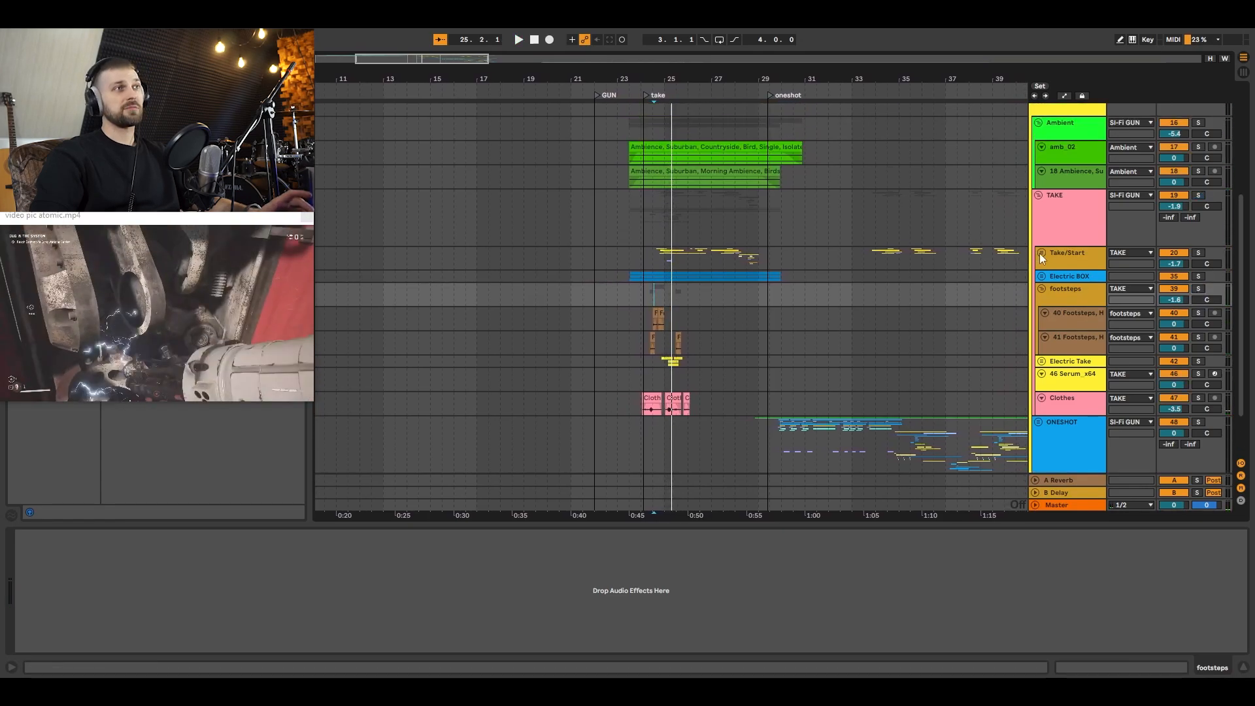
pyautogui.click(1041, 253)
pyautogui.moveTo(658, 77); pyautogui.dragTo(658, 118)
pyautogui.moveTo(642, 229); pyautogui.dragTo(395, 220)
pyautogui.click(375, 293)
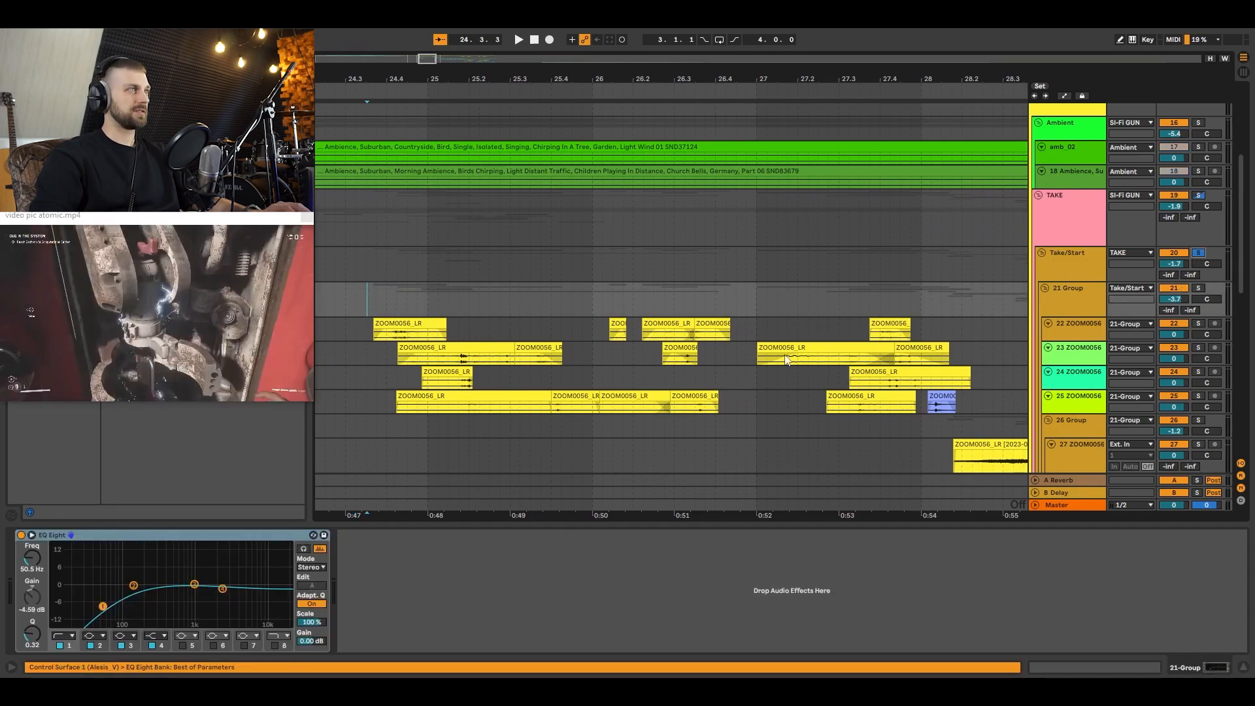
pyautogui.press('space')
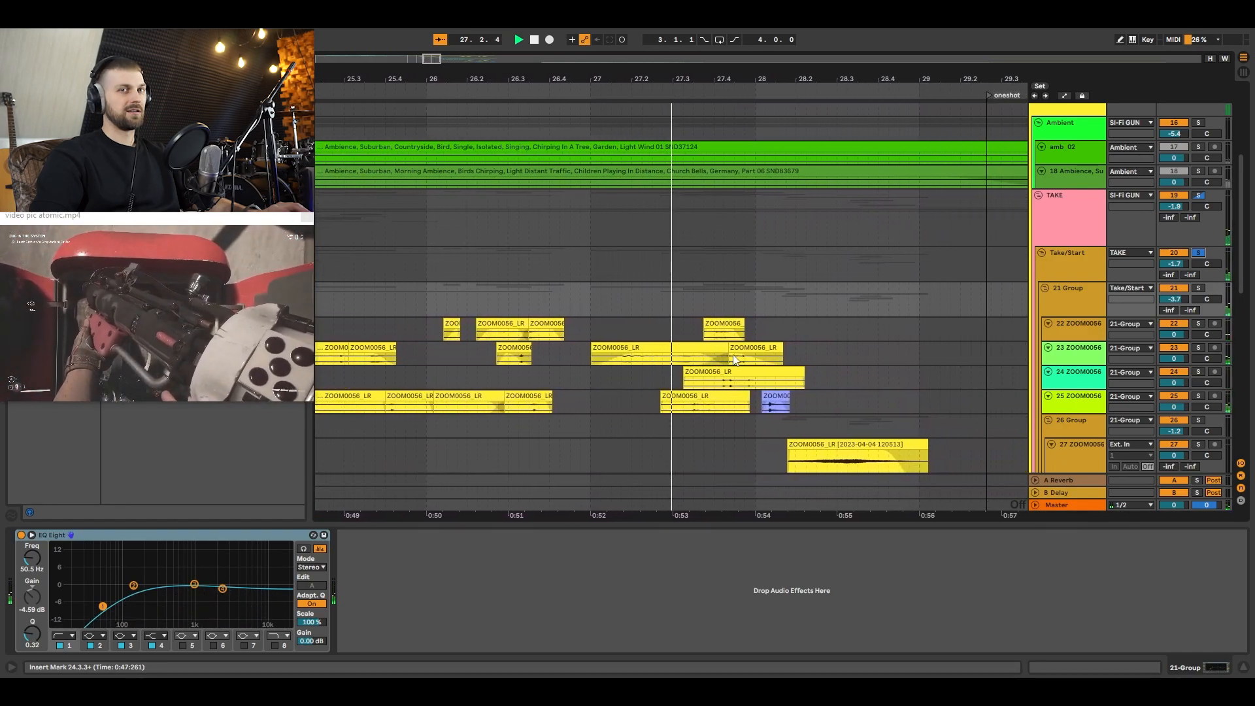
# Step: Stop playback, go back to 24.3.2 in the take section and audition the 22 ZOOM0056 track in solo
pyautogui.press('space')
pyautogui.moveTo(535, 79); pyautogui.dragTo(725, 66)
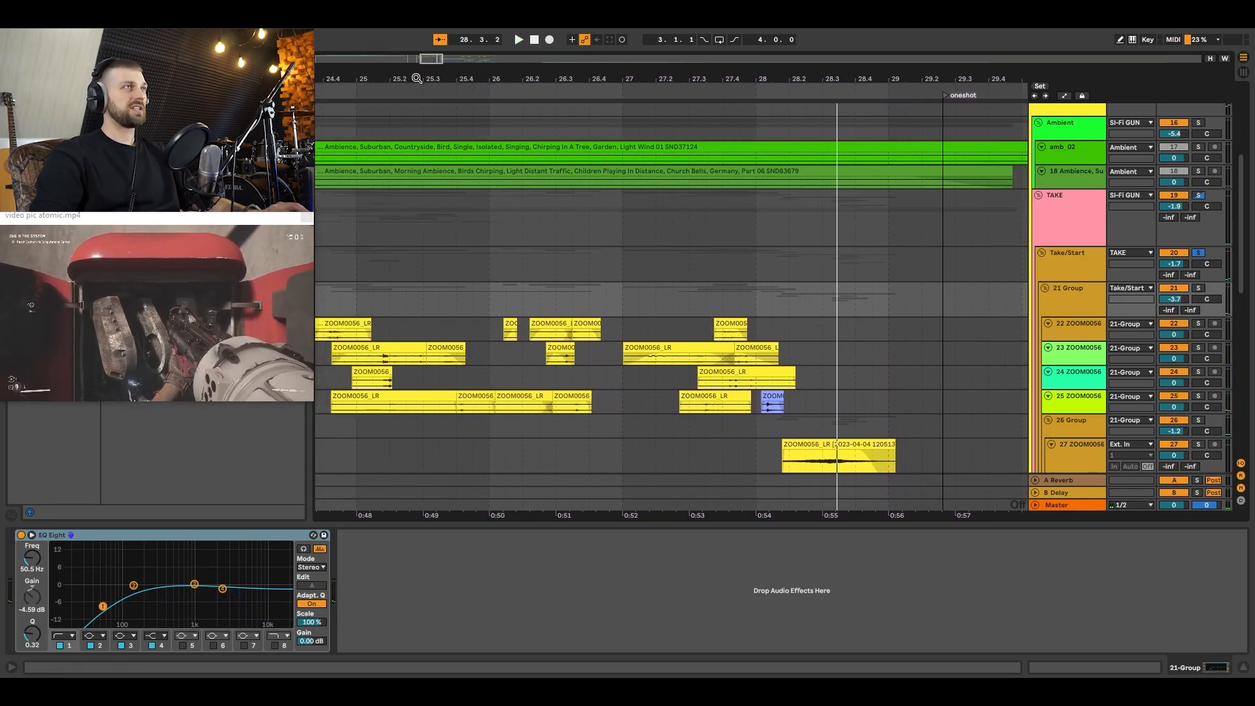
pyautogui.moveTo(418, 78); pyautogui.dragTo(764, 69)
pyautogui.click(677, 300)
pyautogui.click(674, 333)
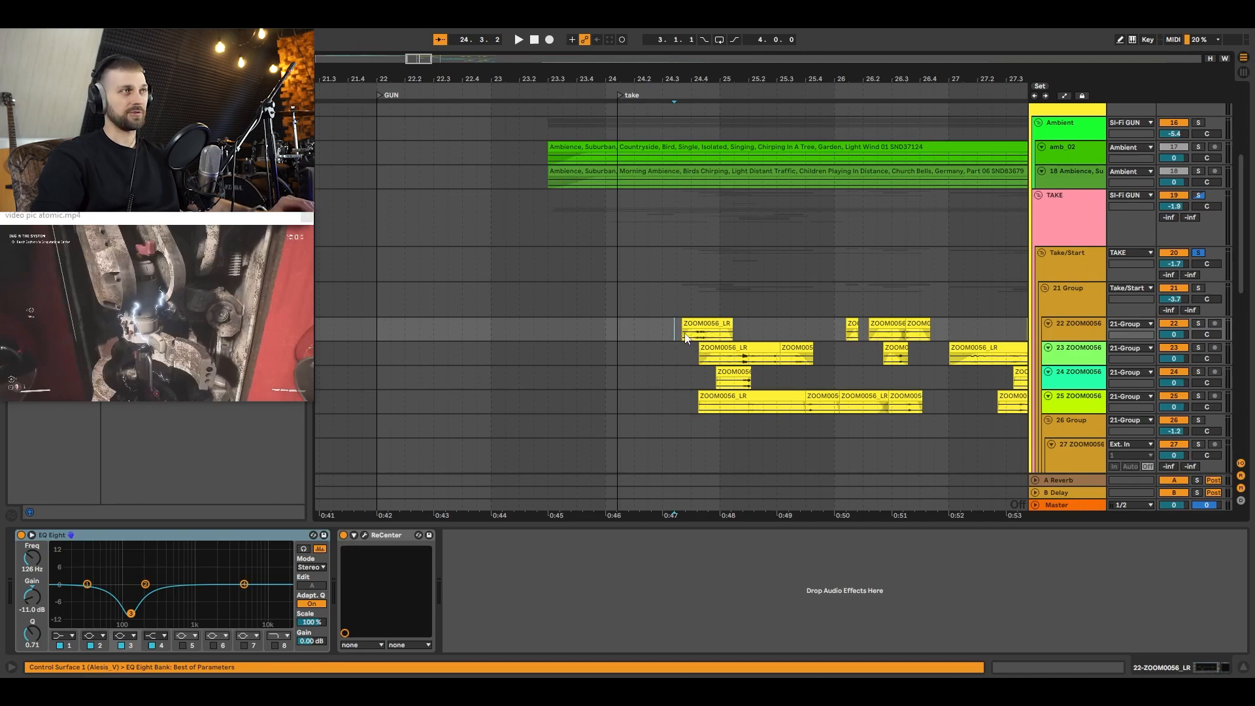
pyautogui.press('space')
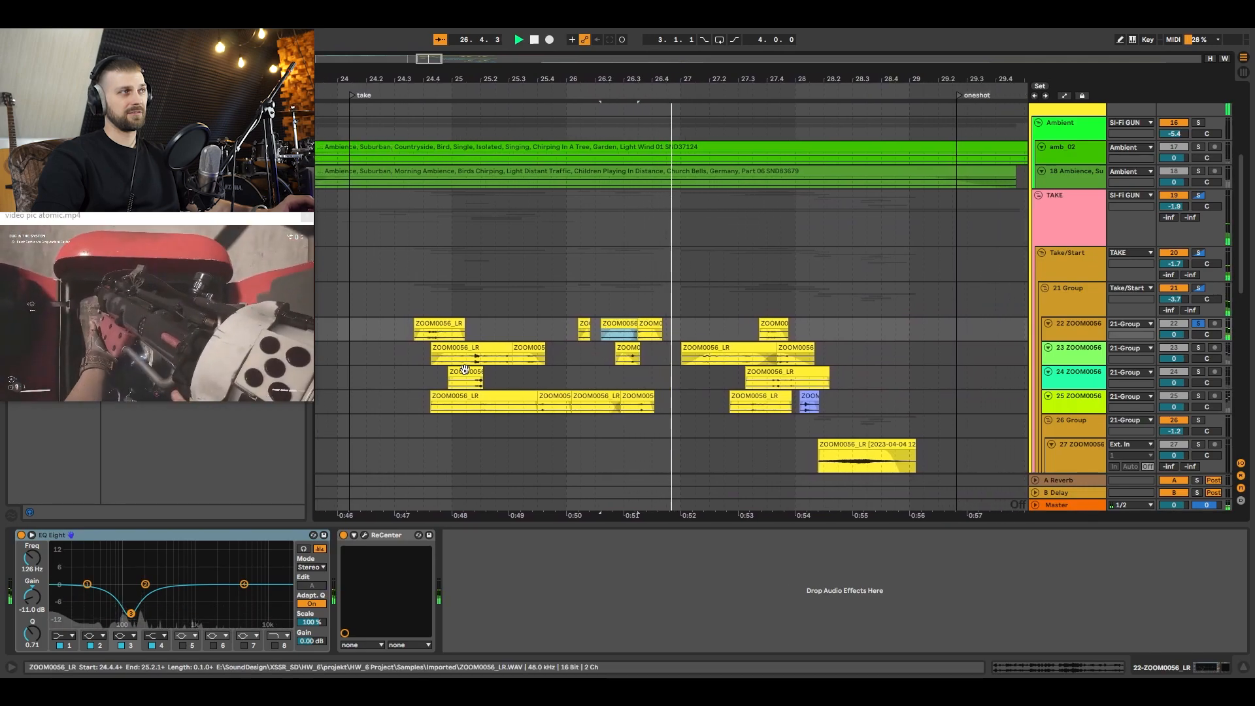
# Step: Audition the 23 ZOOM0056 track in solo and open its clip starting at 24.4.2
pyautogui.click(460, 362)
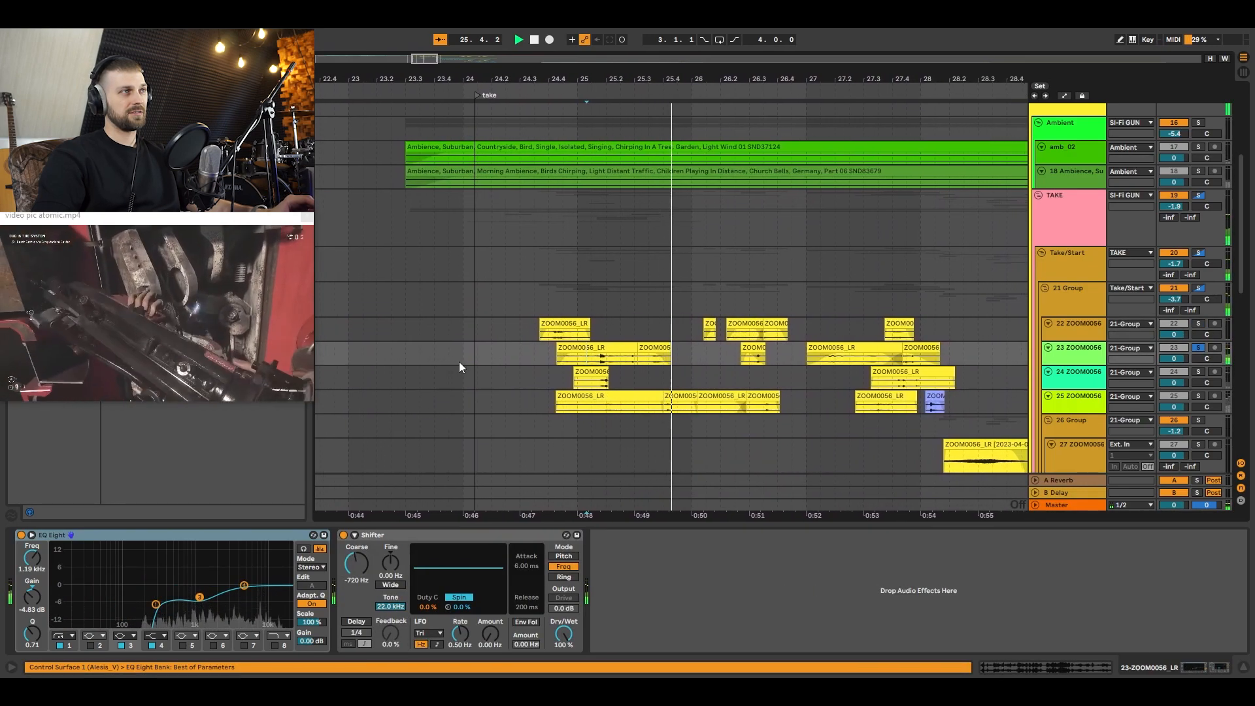
pyautogui.press('space')
pyautogui.click(584, 344)
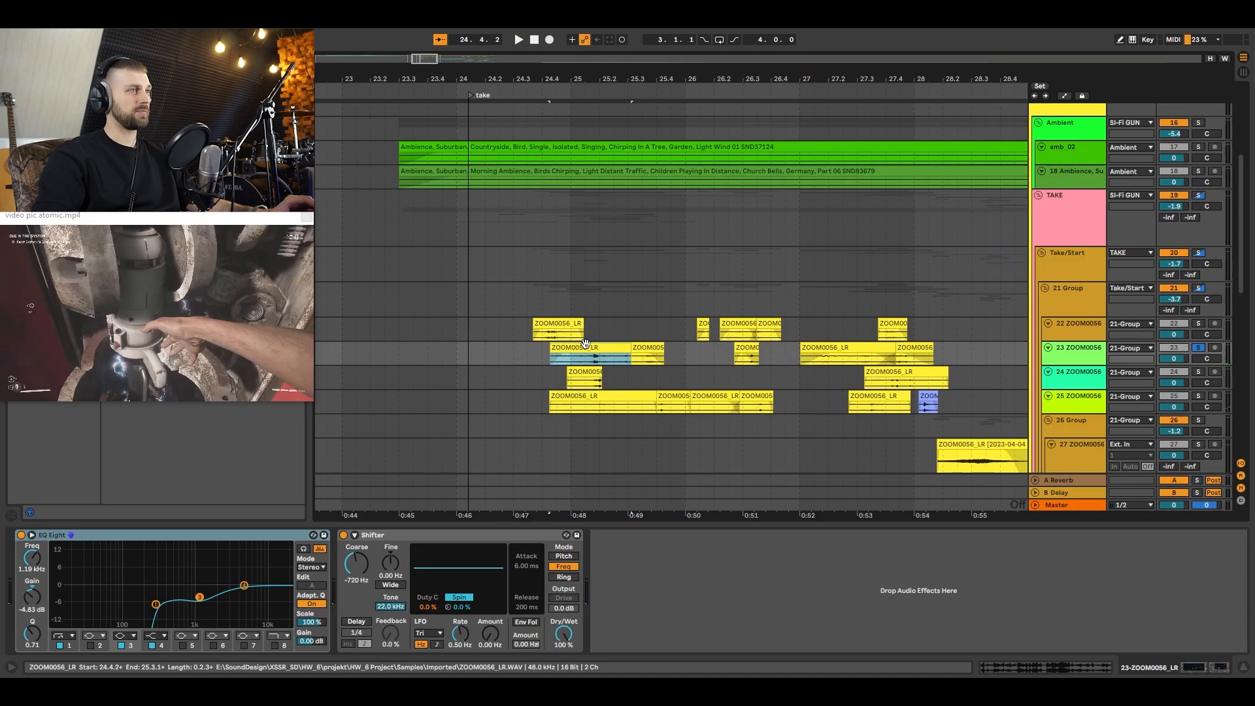
pyautogui.doubleClick(593, 346)
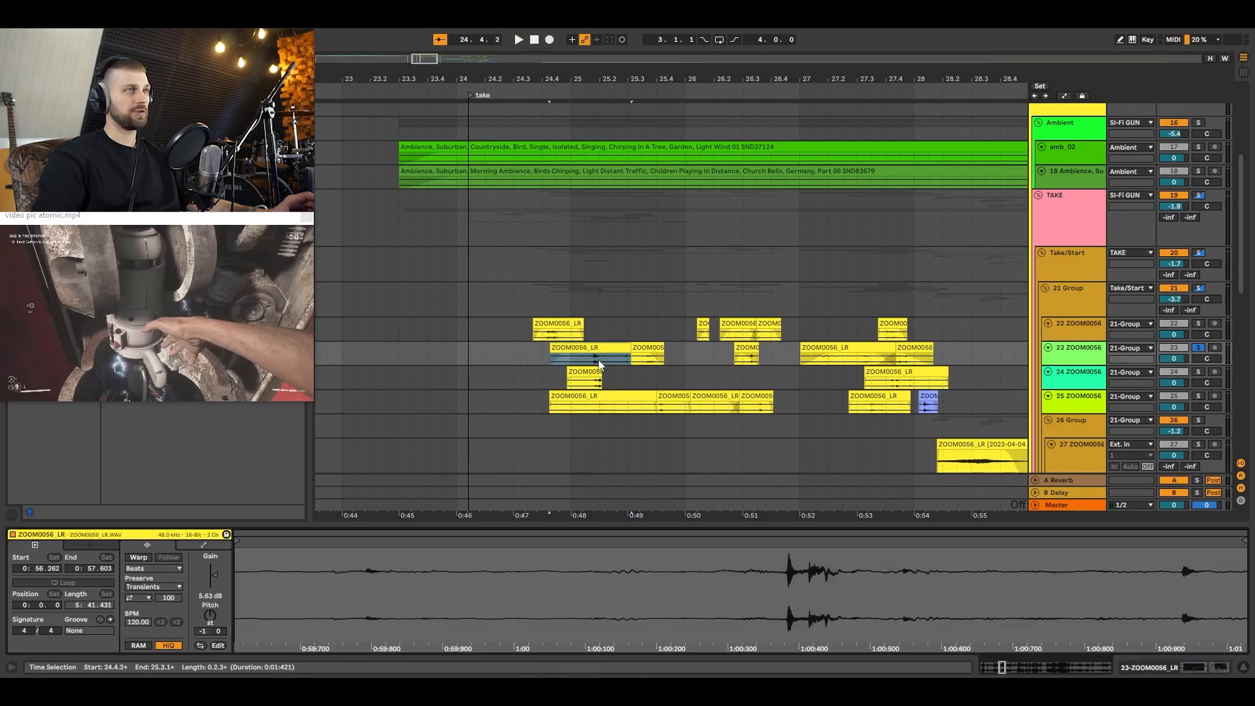
# Step: Audition the 24 ZOOM0056 track in solo from 25.1.1, followed by the 25 ZOOM0056 track
pyautogui.click(573, 384)
pyautogui.press('space')
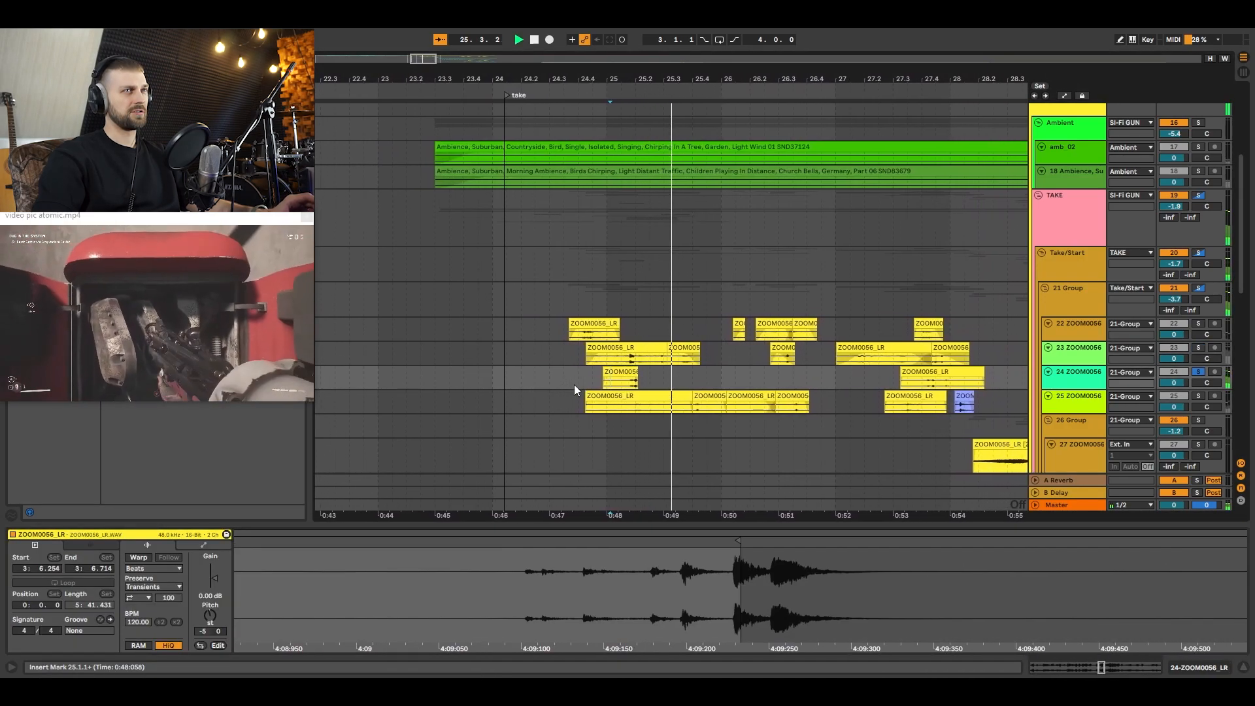
pyautogui.click(660, 410)
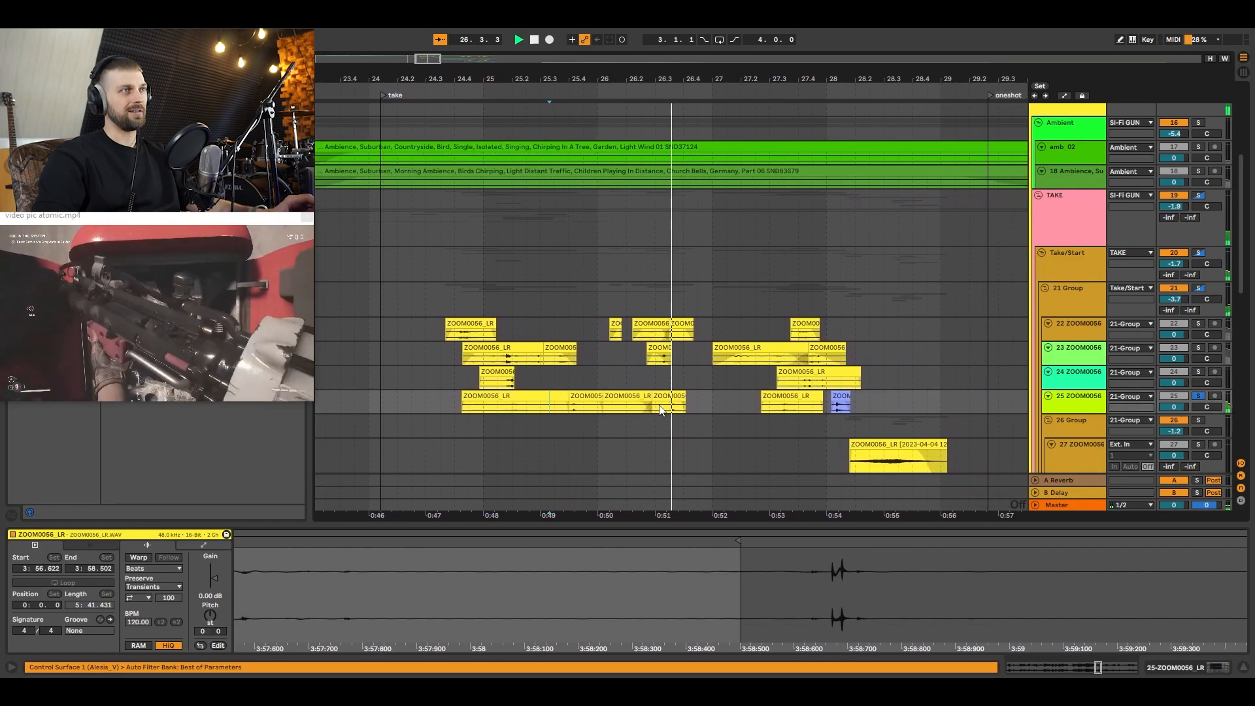
# Step: End the solo and play the whole take passage with all tracks from 24.3.2, through the recordings in 26 Group
pyautogui.click(392, 363)
pyautogui.press('space')
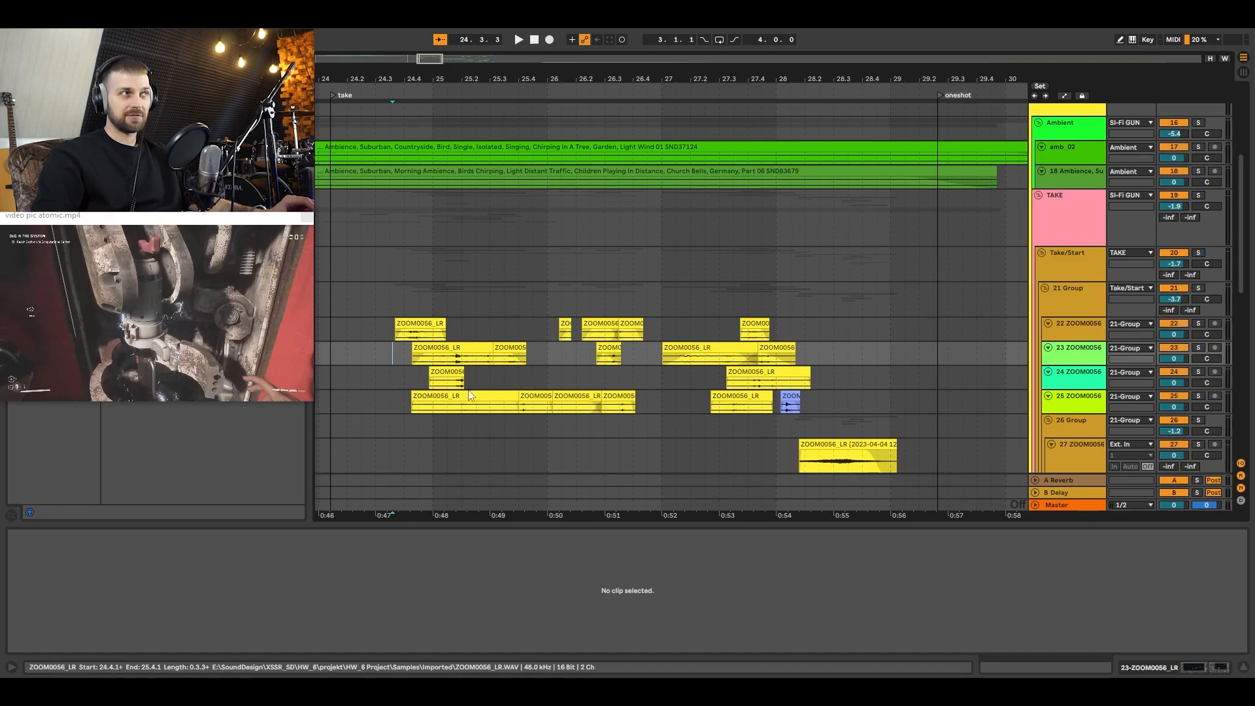
pyautogui.click(379, 334)
pyautogui.click(391, 299)
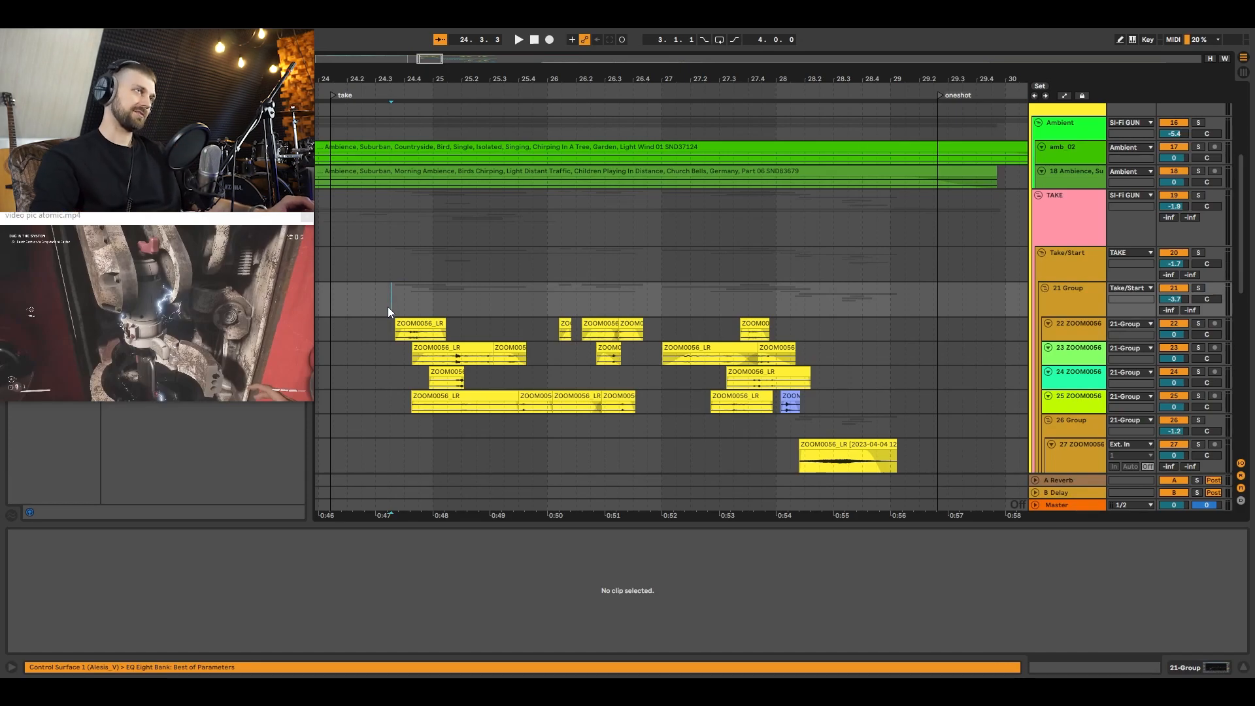
pyautogui.click(388, 308)
pyautogui.press('space')
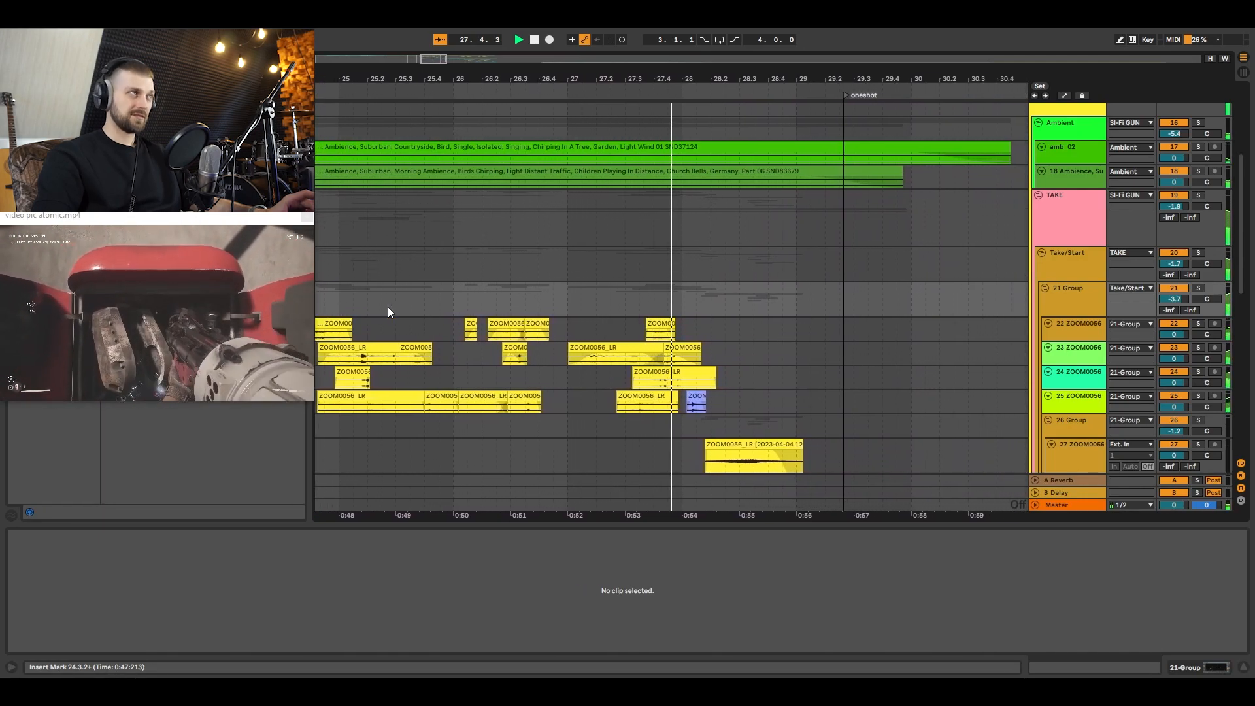
pyautogui.scroll(-2, 547, 260)
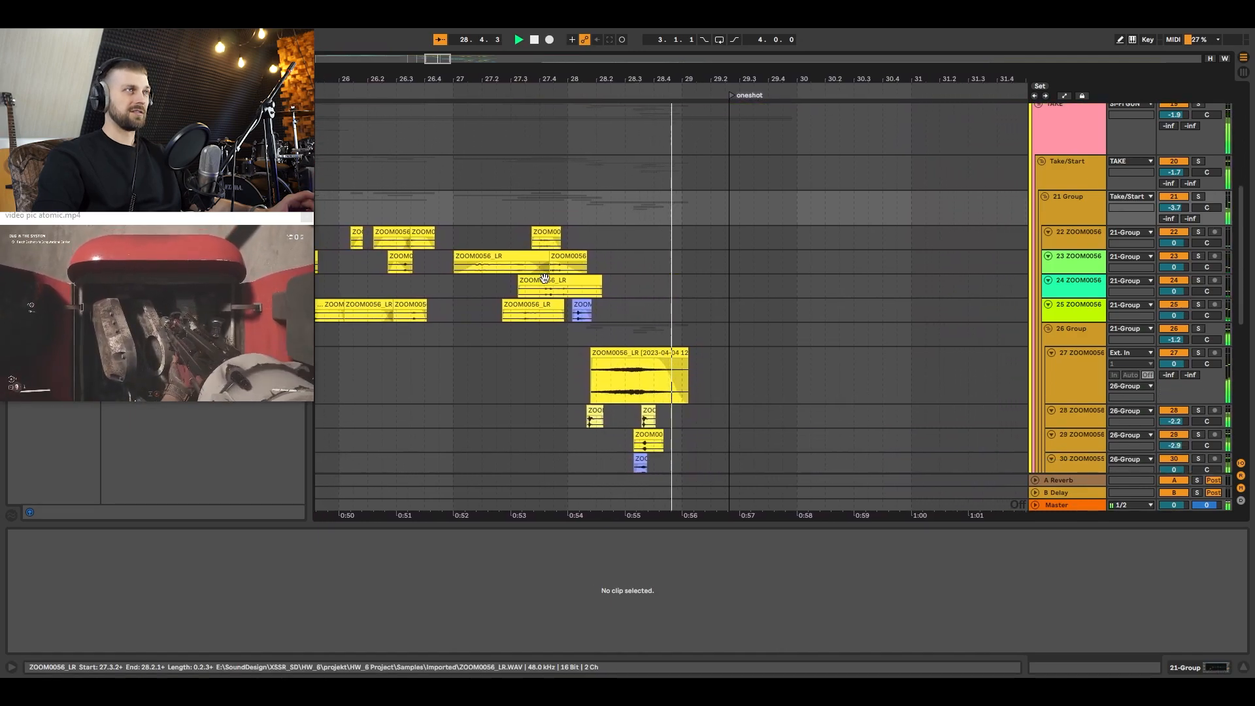
pyautogui.press('space')
# Step: Audition in solo the blue ZOOM0055 clip on track 25 near bar 28 and the long ZOOM0056 recording on track 27
pyautogui.click(546, 315)
pyautogui.click(551, 315)
pyautogui.press('space')
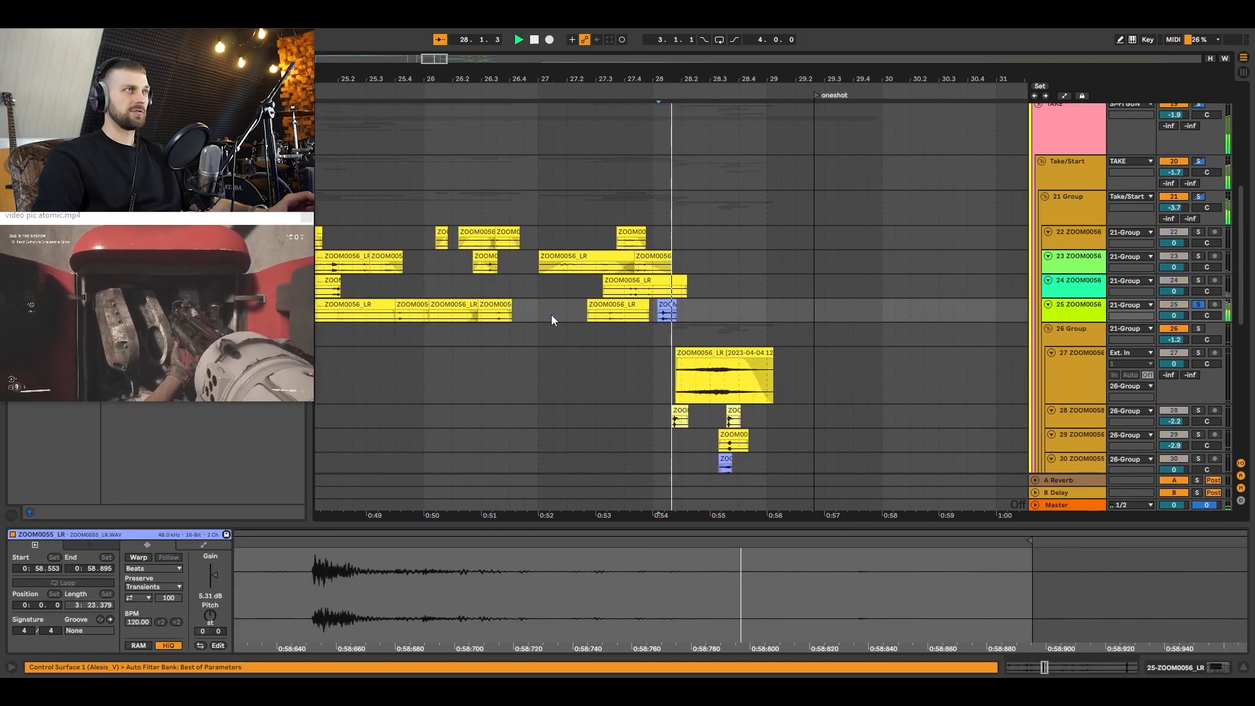
pyautogui.press('space')
pyautogui.click(652, 374)
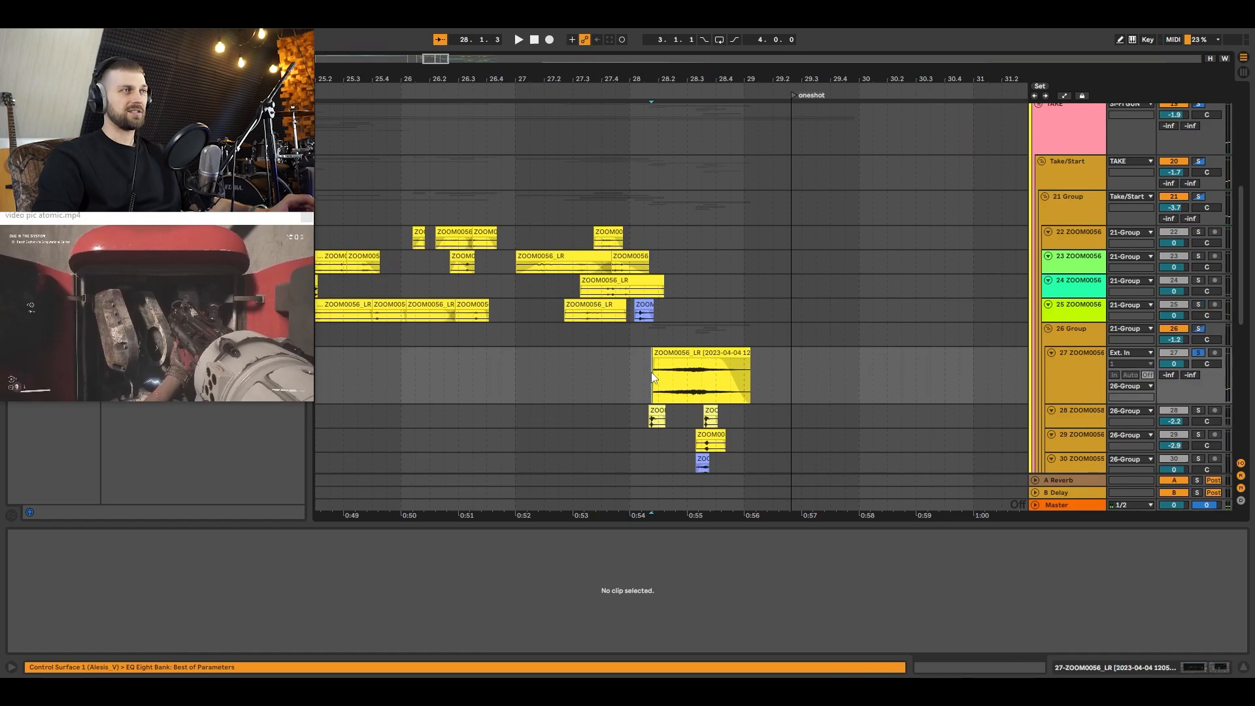
pyautogui.press('space')
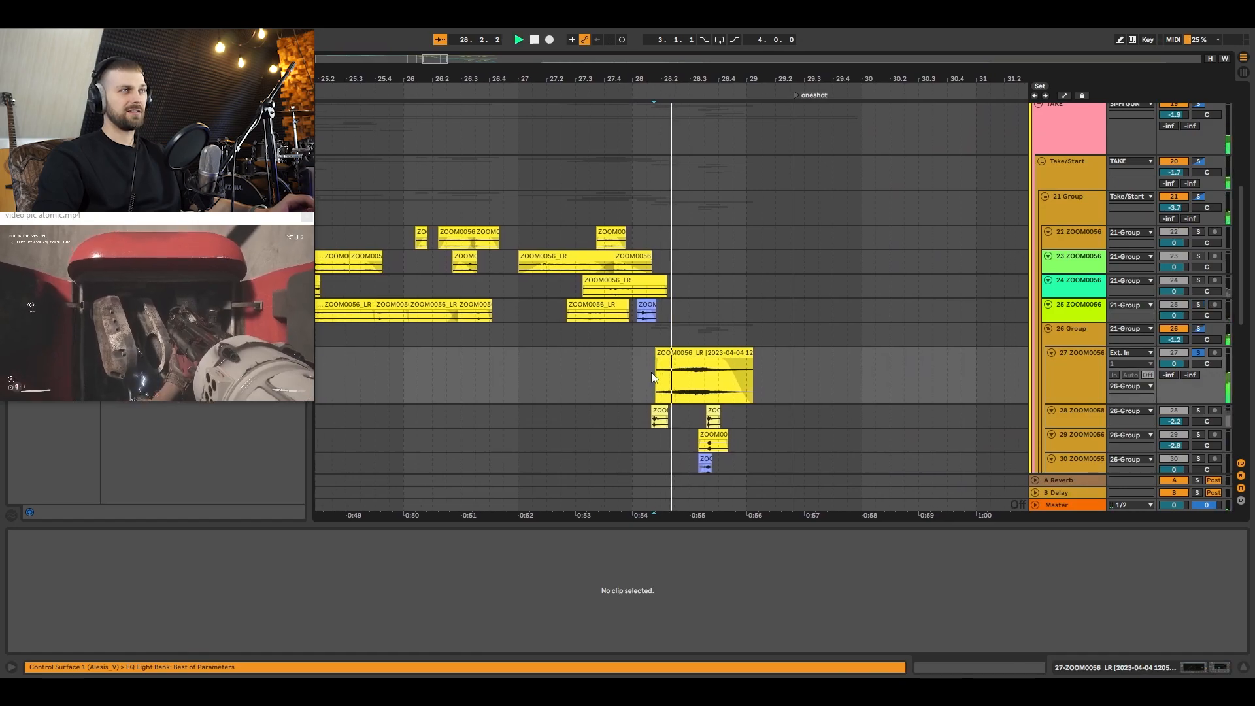
# Step: Examine the effects and Shifter coarse automation of track 27, and play the passage unsoloed from 28.1.3
pyautogui.click(1071, 383)
pyautogui.scroll(-3, 924, 381)
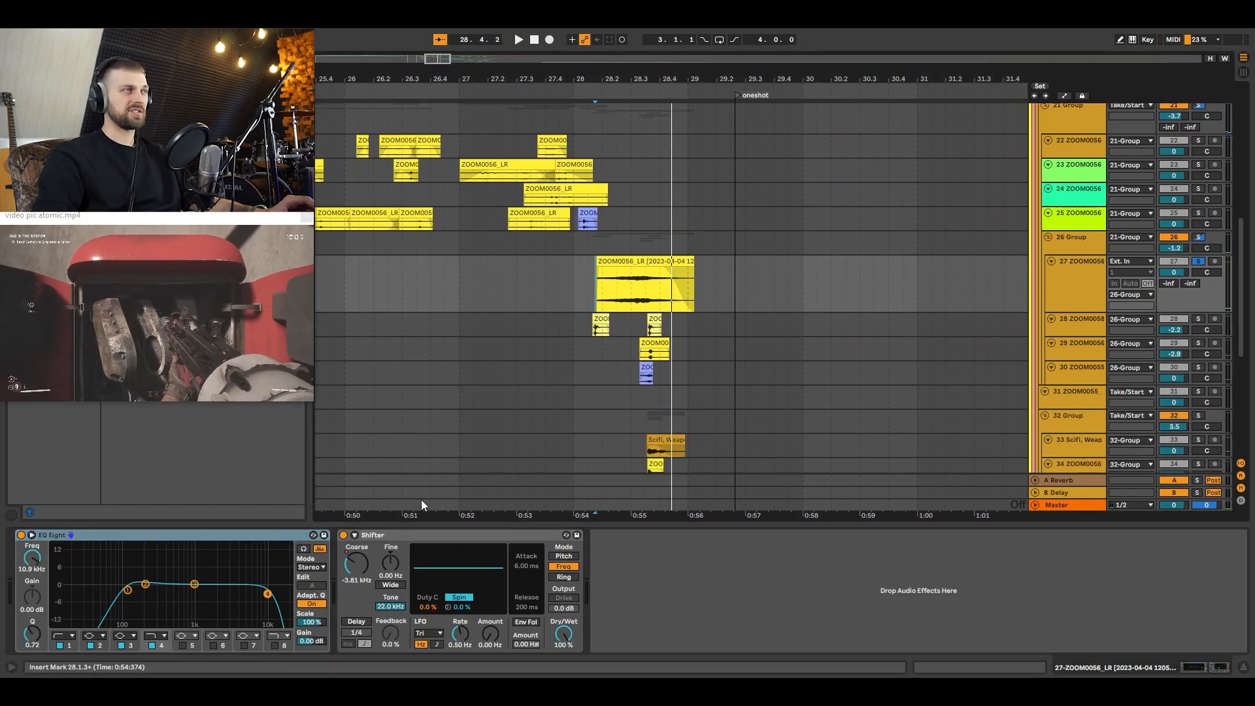
pyautogui.press('a')
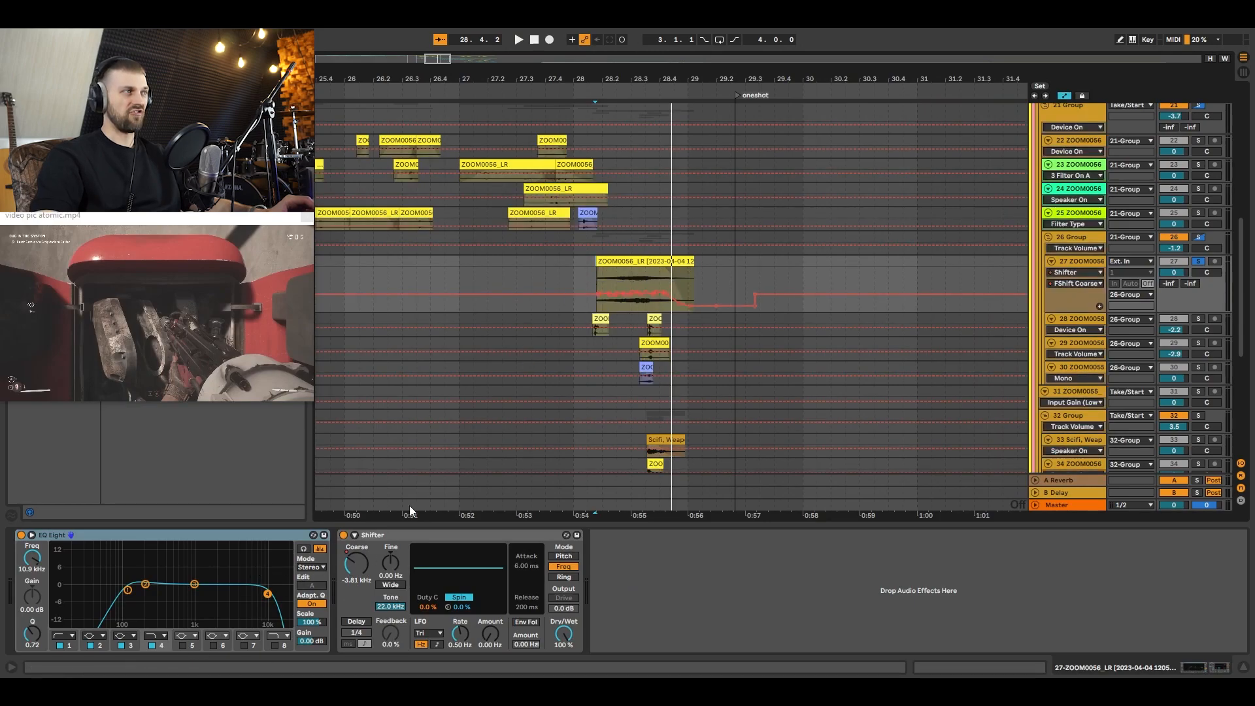
pyautogui.press('a')
pyautogui.press('space')
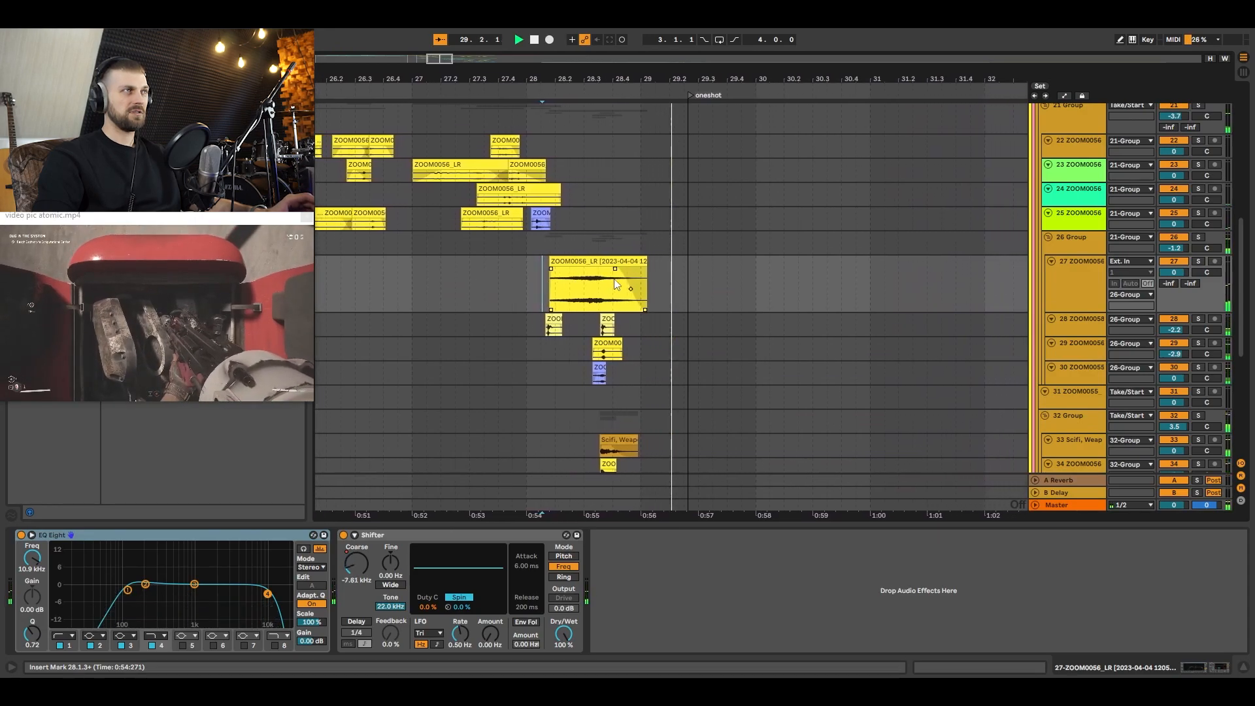
# Step: Audition tracks 29 and 30 of 26 Group in solo around 28.3
pyautogui.scroll(-1, 653, 284)
pyautogui.click(570, 321)
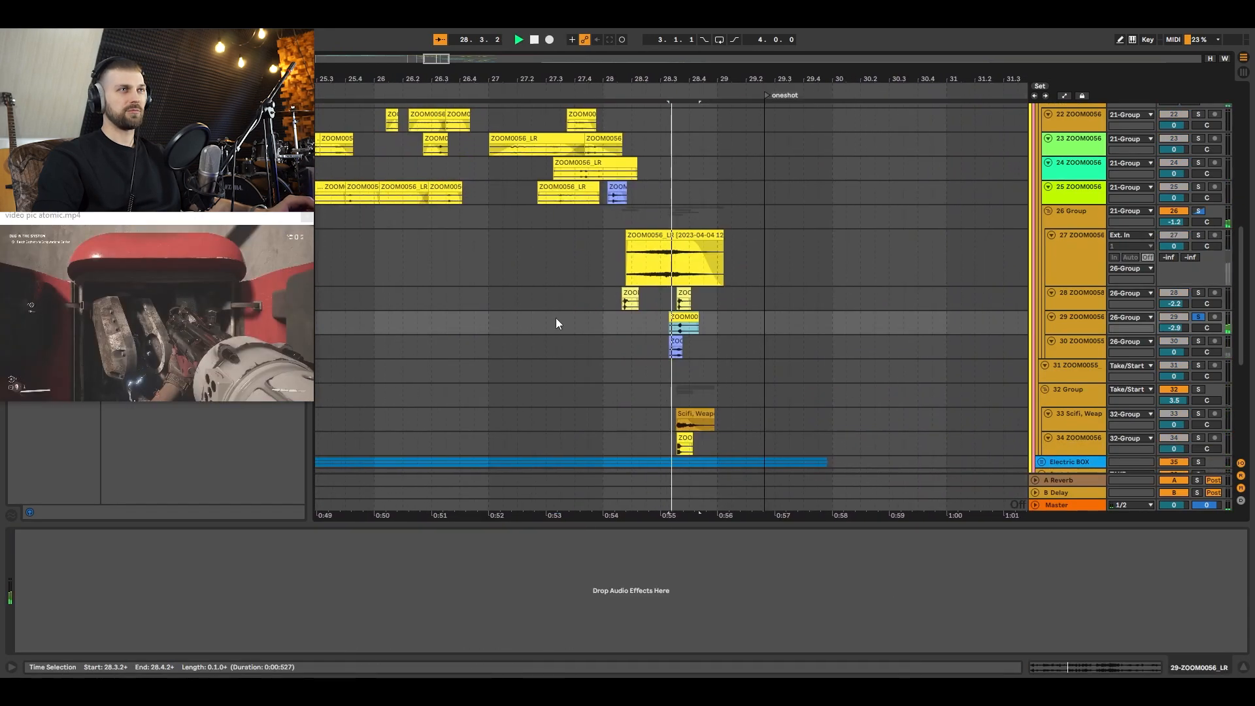
pyautogui.click(613, 353)
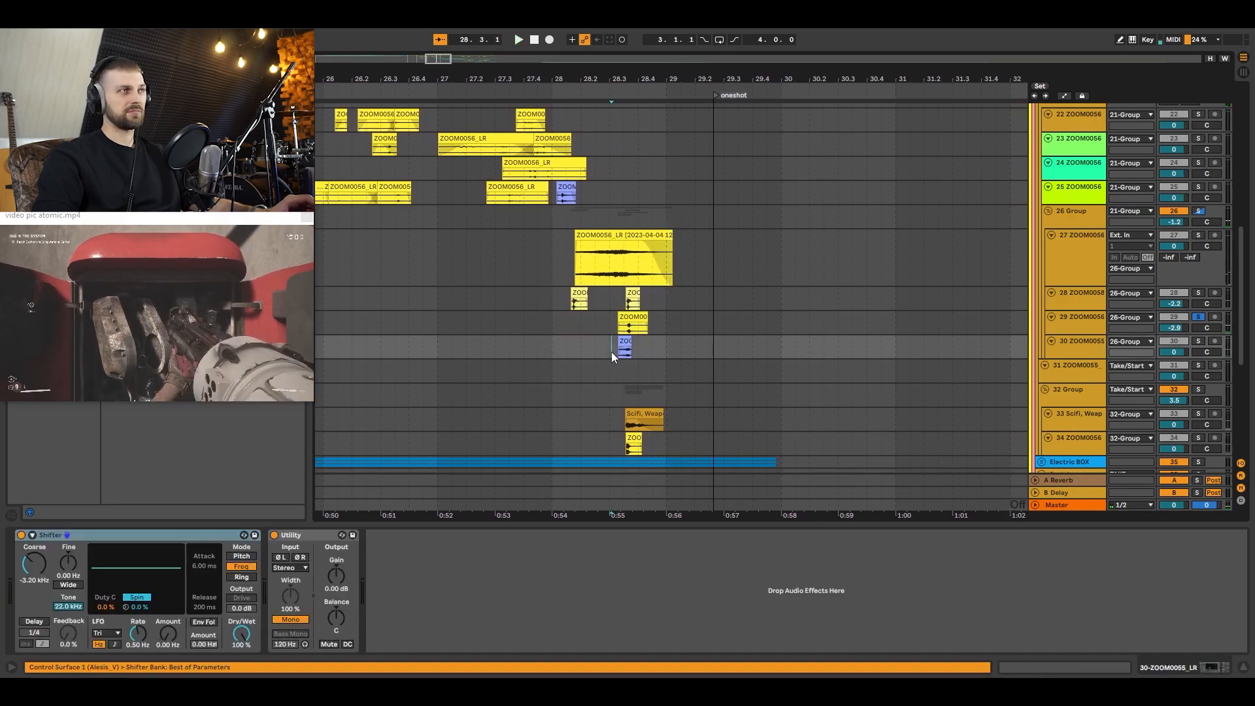
pyautogui.press('space')
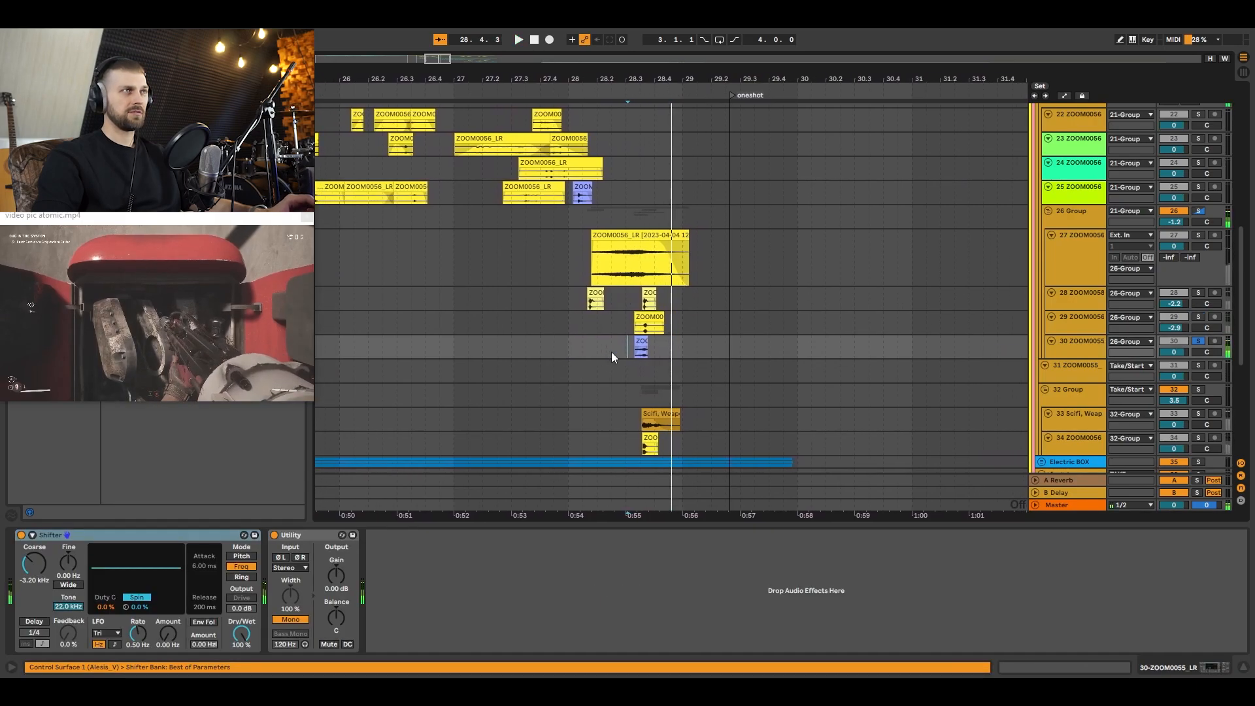
# Step: Audition the Scifi, Weapon, Reload track 33 of 32 Group in solo from 28.3.2
pyautogui.click(638, 415)
pyautogui.press('s')
pyautogui.press('space')
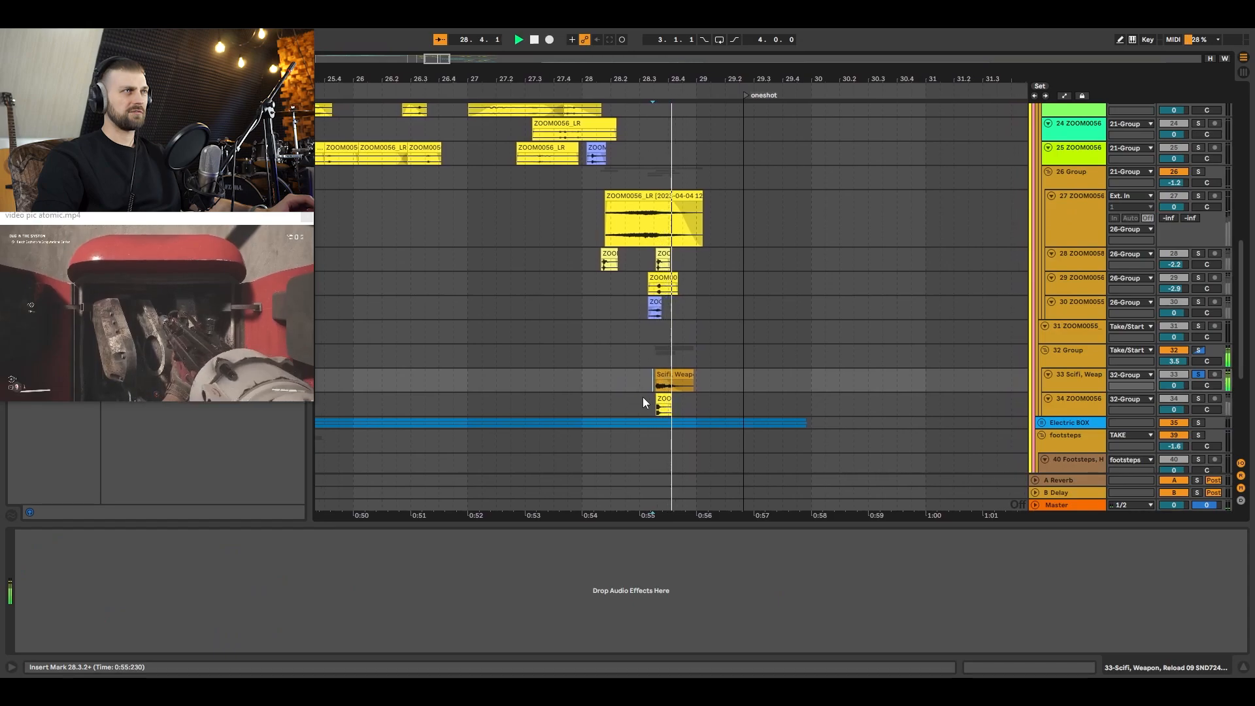
pyautogui.press('space')
# Step: Expand the Electric BOX group and audition its 37 Electricity high voltage drone track in solo from 24.1.1
pyautogui.scroll(-3, 644, 395)
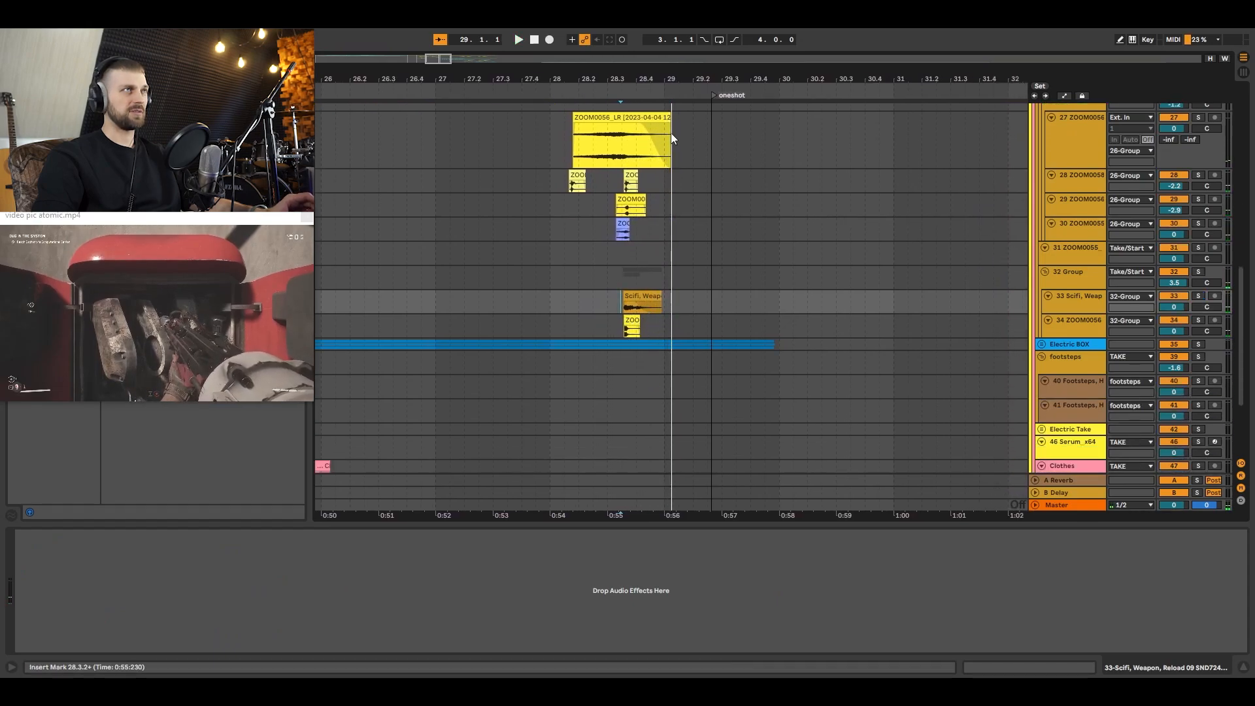
pyautogui.moveTo(609, 79); pyautogui.dragTo(954, 55)
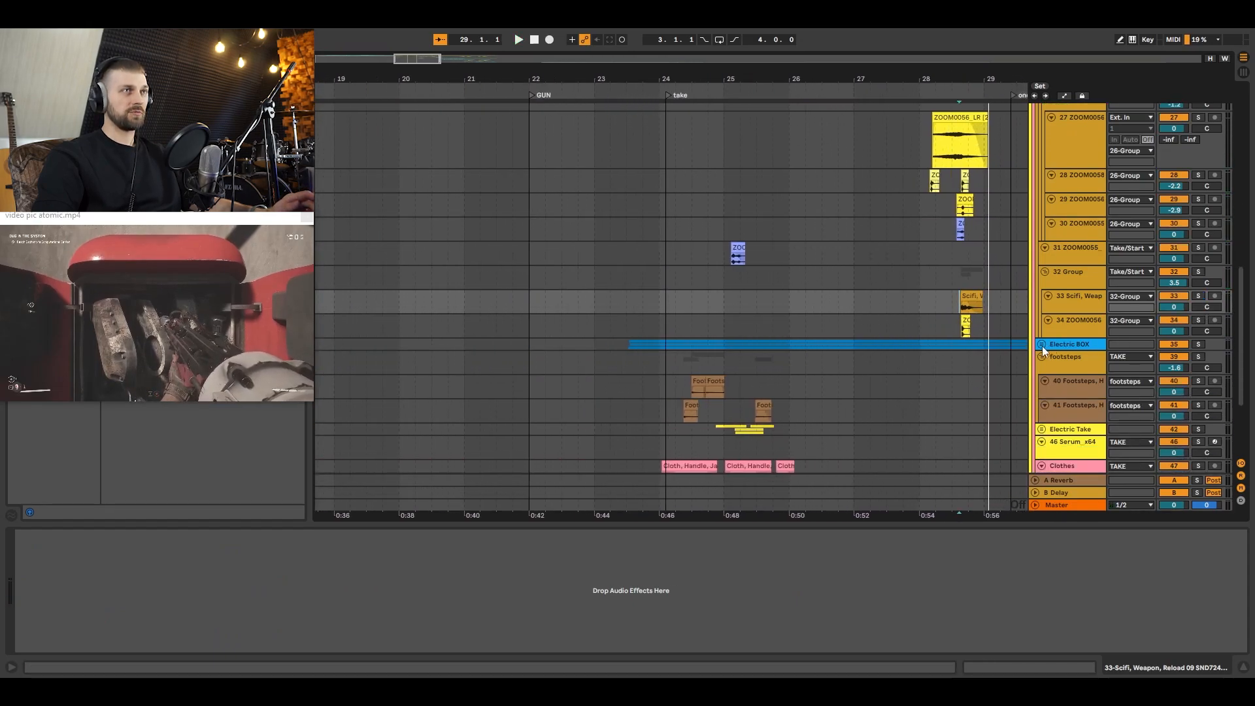
pyautogui.click(1041, 345)
pyautogui.click(1076, 348)
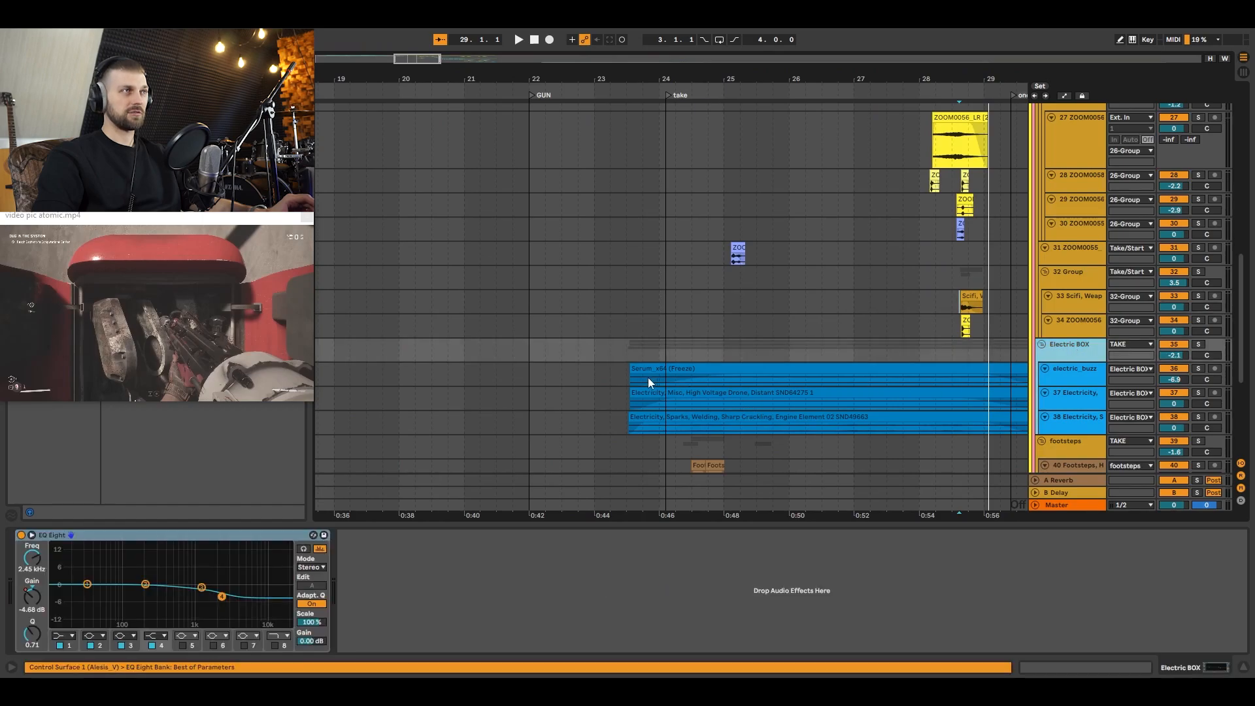
pyautogui.scroll(-2, 706, 314)
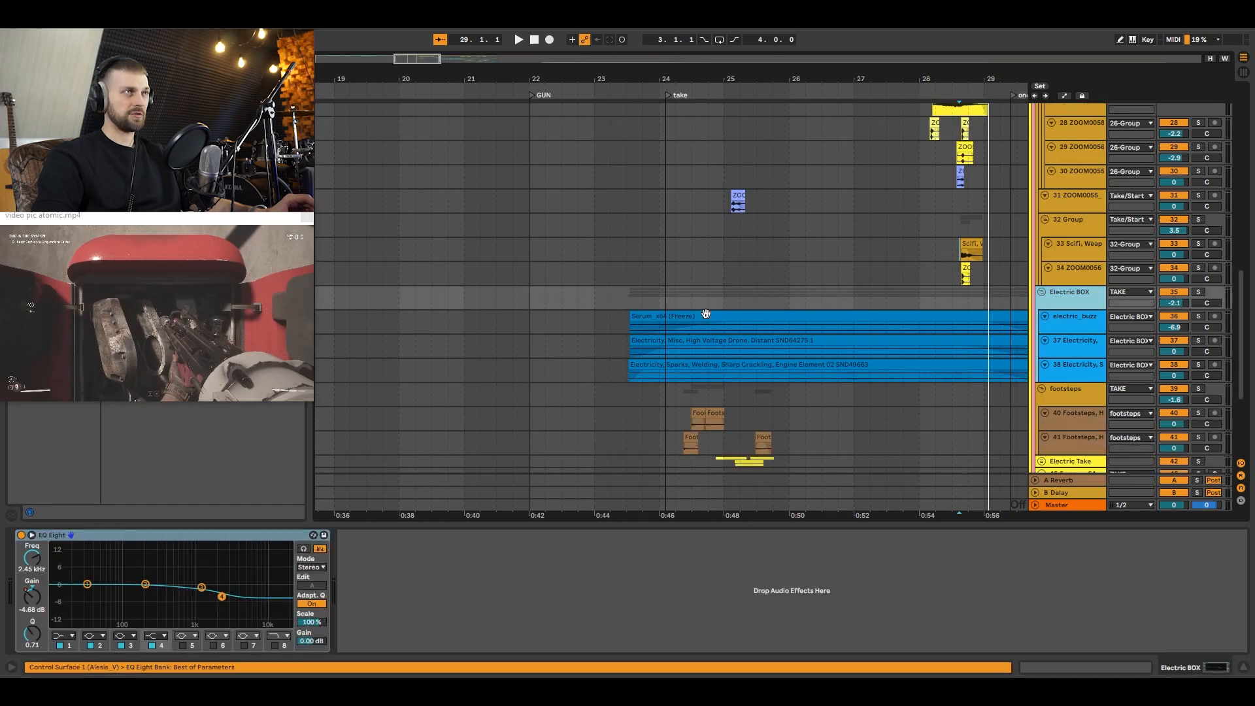
pyautogui.click(660, 346)
pyautogui.press('space')
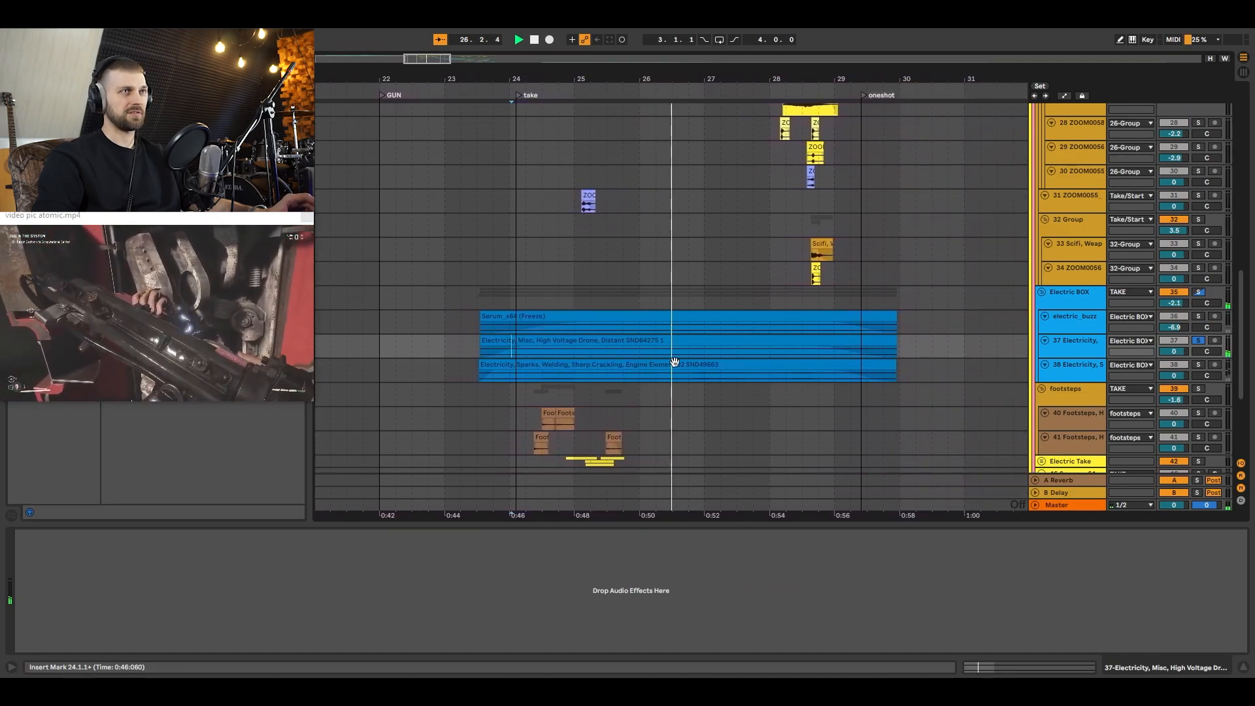
# Step: Move to the oneshot section and audition the amb_01 track of the ONESHOT group in solo from 29.3.4
pyautogui.scroll(-5, 764, 354)
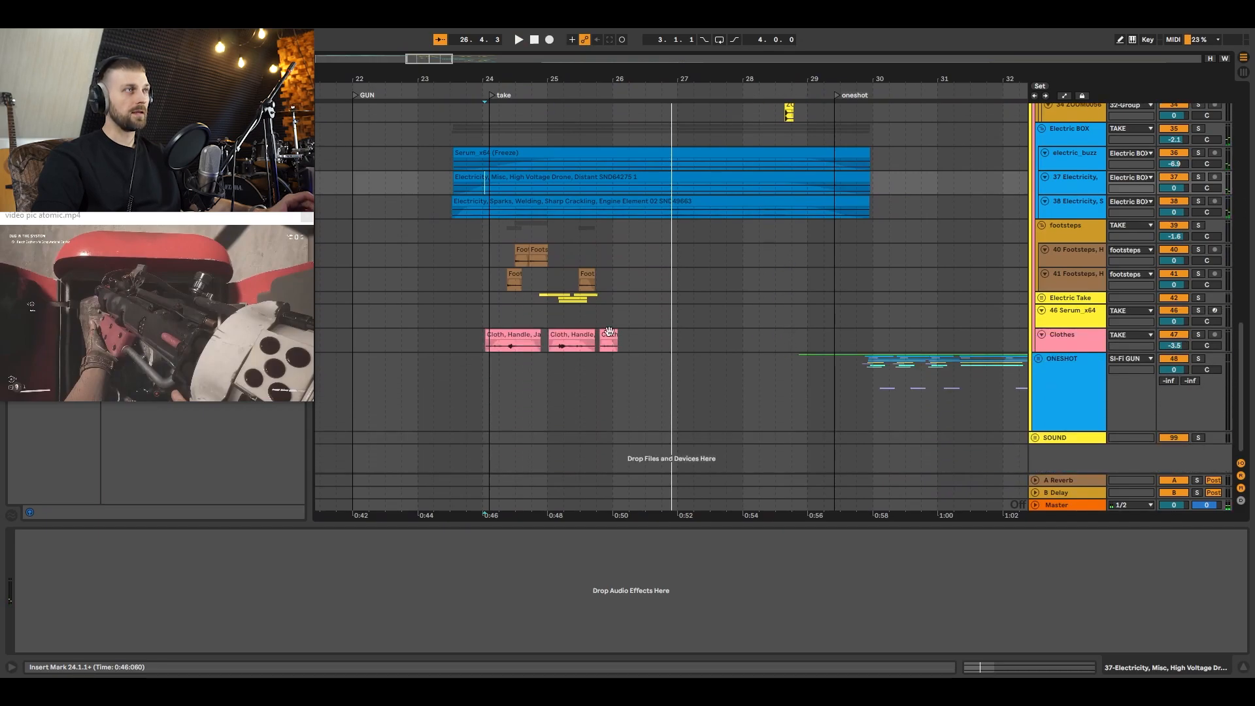
pyautogui.moveTo(825, 82); pyautogui.dragTo(538, 29)
pyautogui.scroll(5, 915, 268)
pyautogui.scroll(5, 1058, 225)
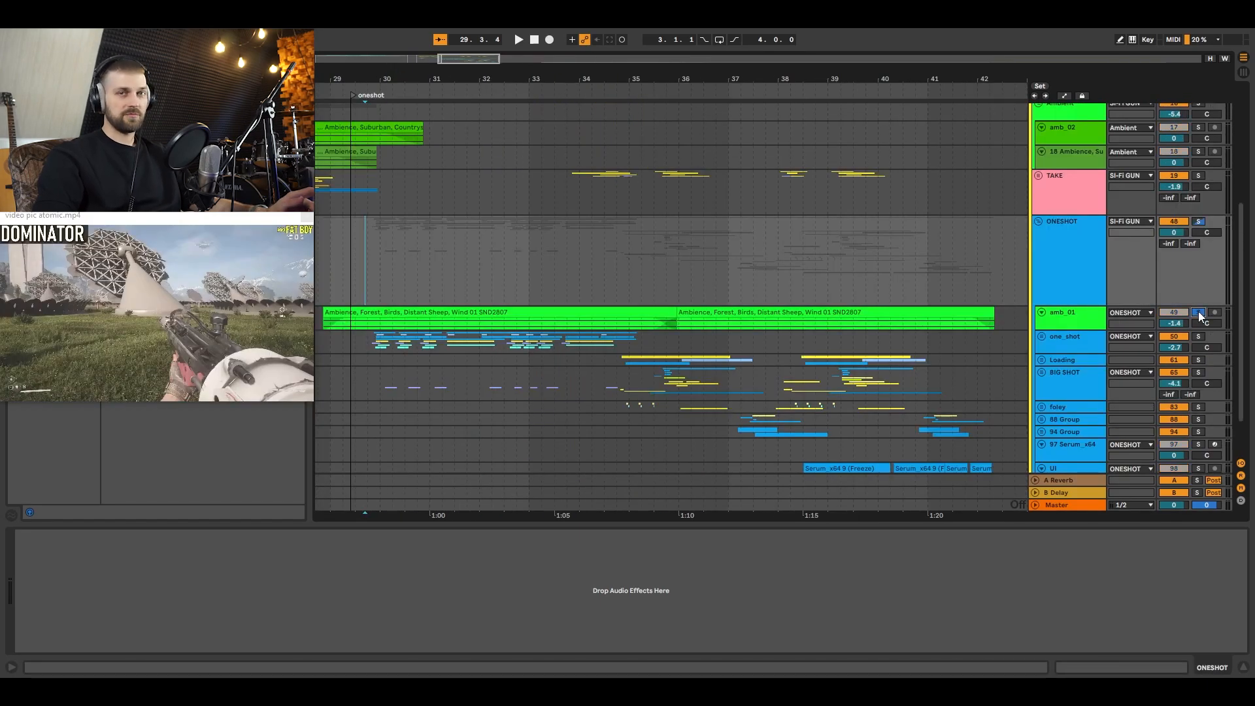
pyautogui.press('space')
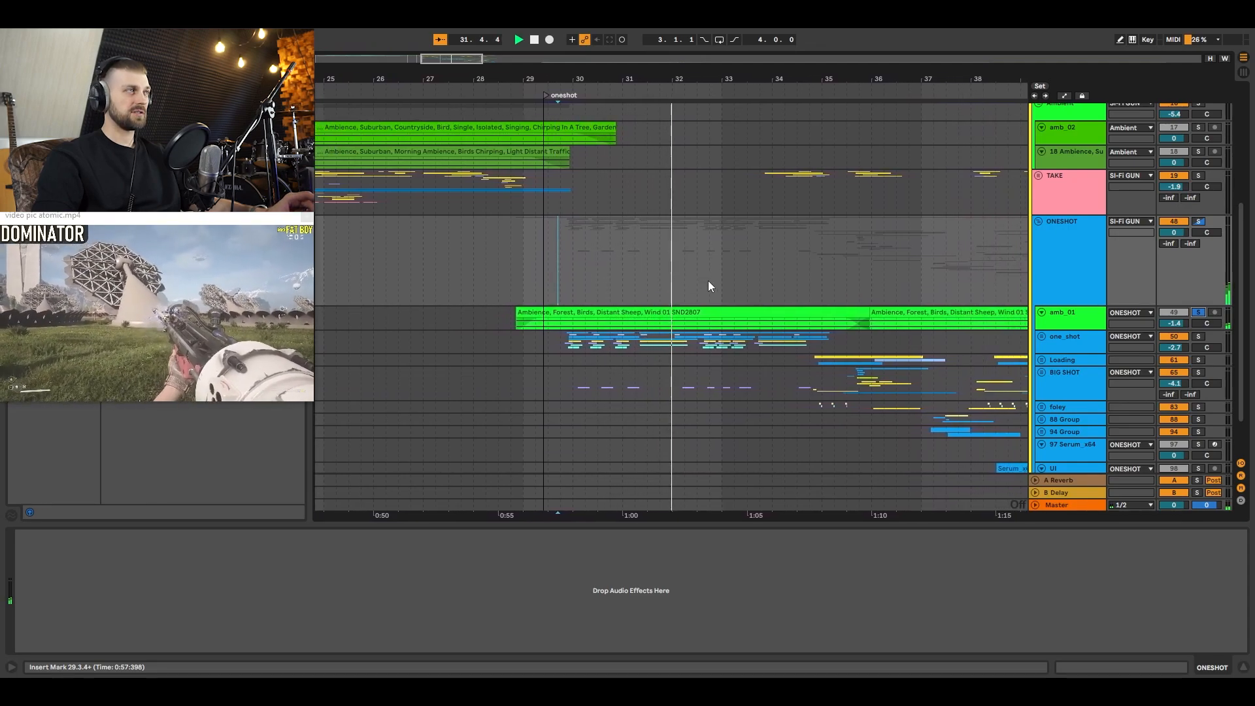
pyautogui.press('space')
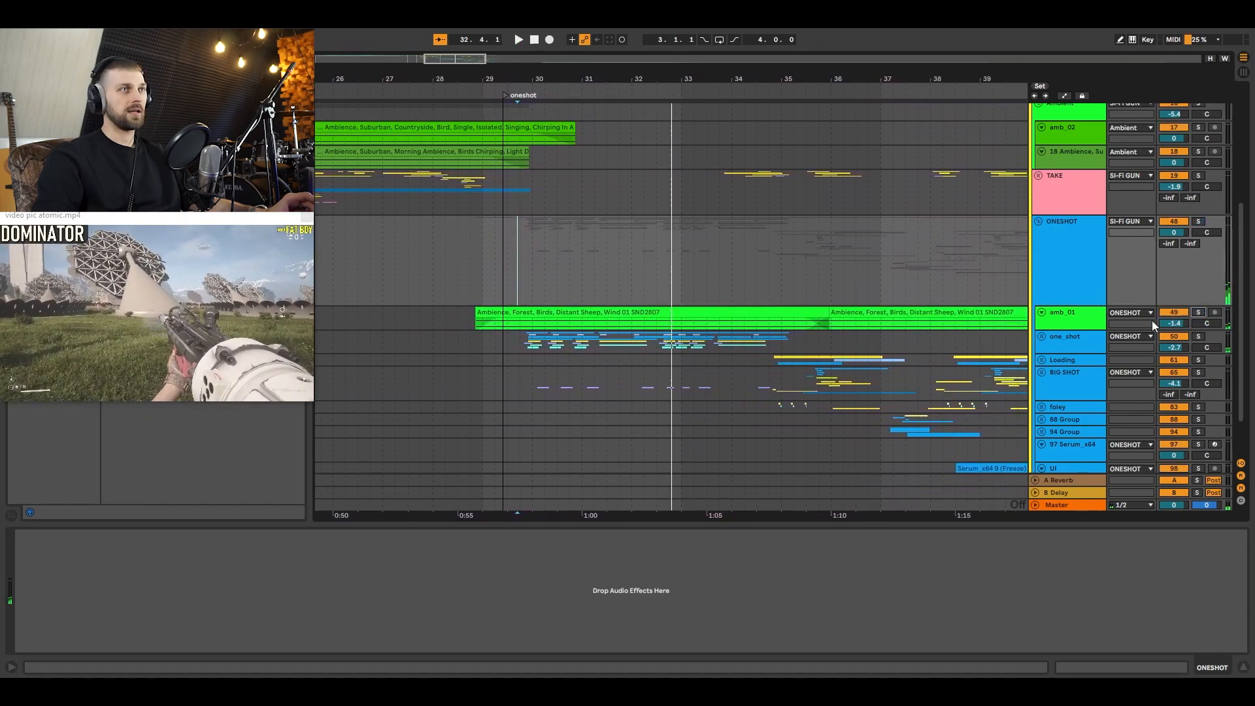
# Step: Expand the one_shot group, show the layers of its shot subgroup and solo the 56 ZOOM0056 track with its effects in view
pyautogui.click(1039, 337)
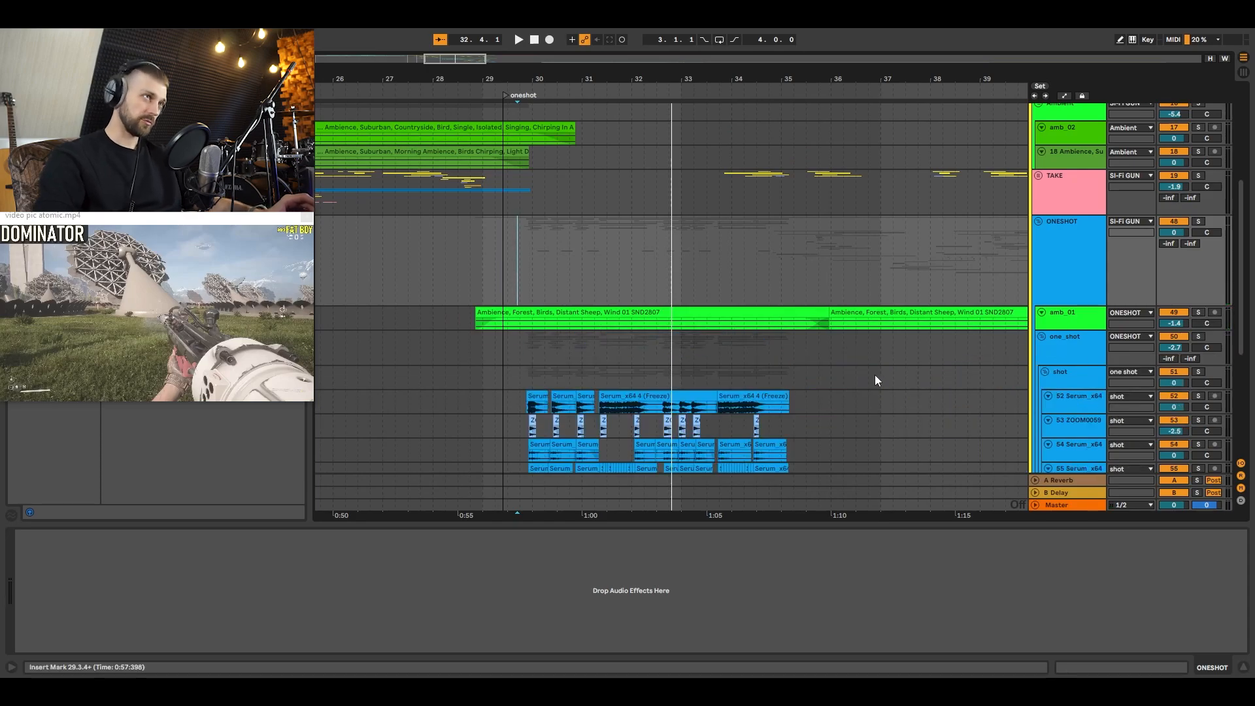
pyautogui.scroll(-5, 864, 313)
pyautogui.moveTo(606, 80); pyautogui.dragTo(569, 79)
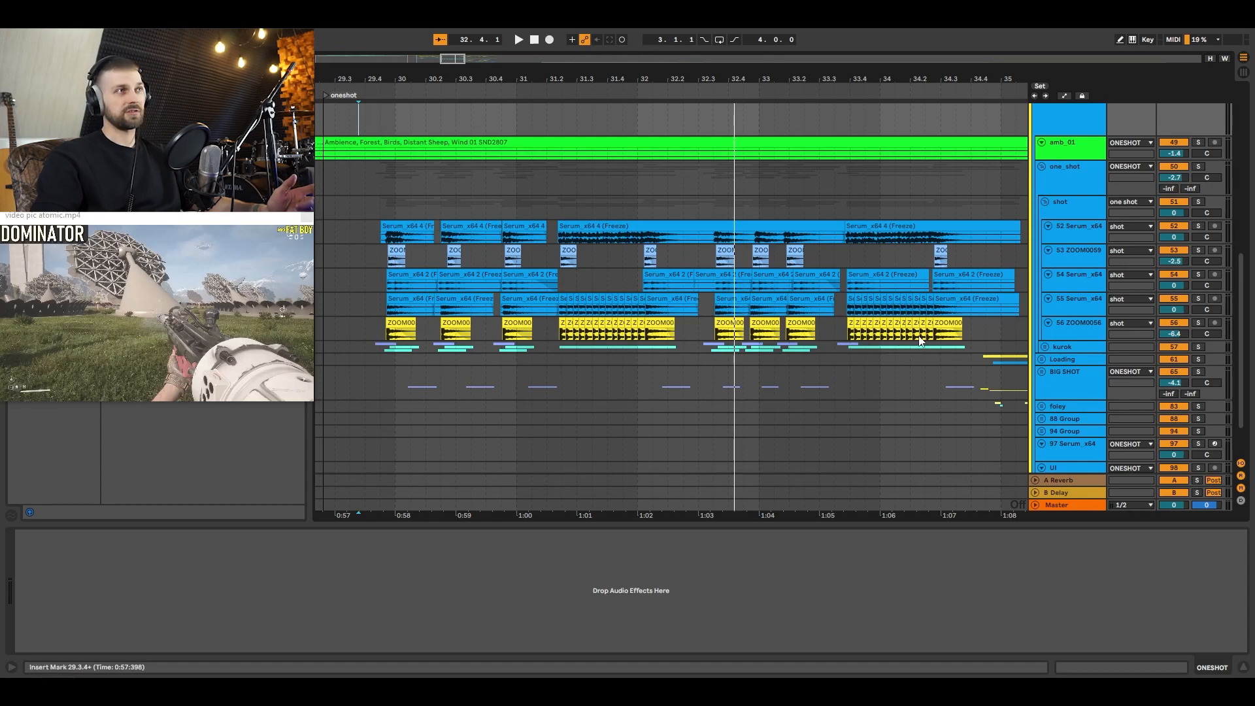
pyautogui.click(1072, 335)
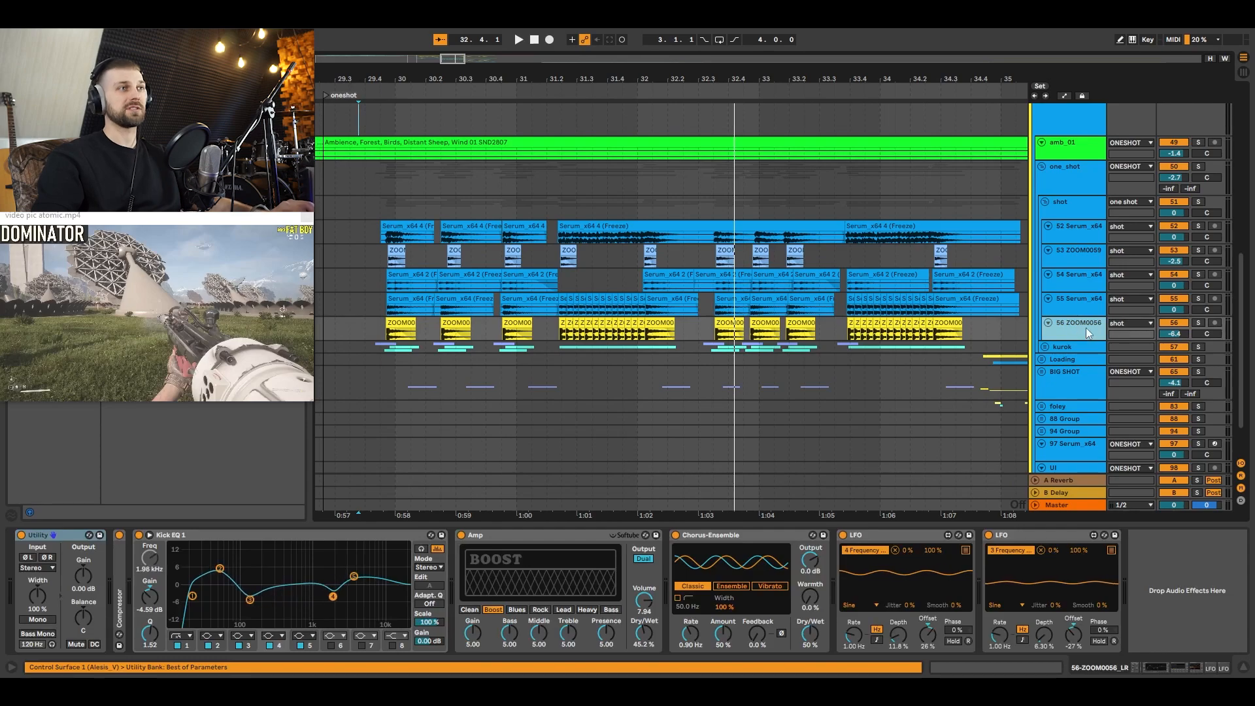
pyautogui.press('s')
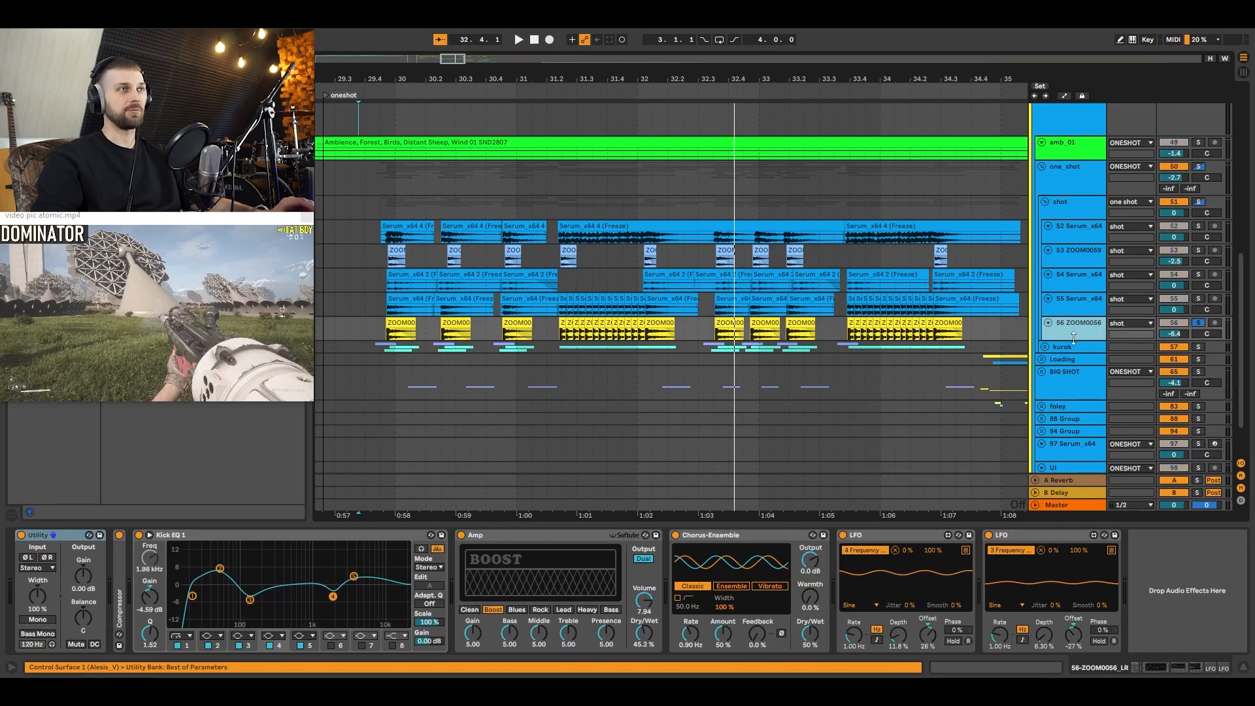
# Step: Enlarge the 56 ZOOM0056 track, zoom in on its first shots and audition it in solo from 29.4.3
pyautogui.moveTo(1073, 336); pyautogui.dragTo(1076, 359)
pyautogui.moveTo(382, 79); pyautogui.dragTo(382, 124)
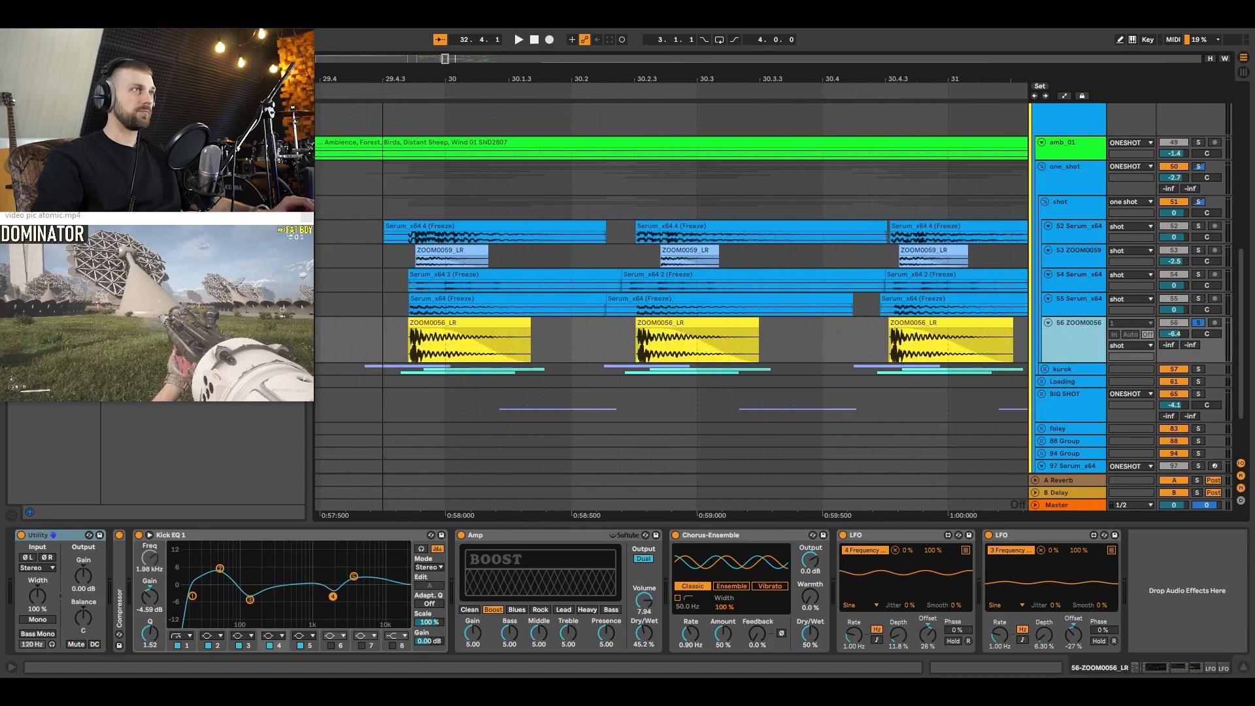
pyautogui.click(405, 340)
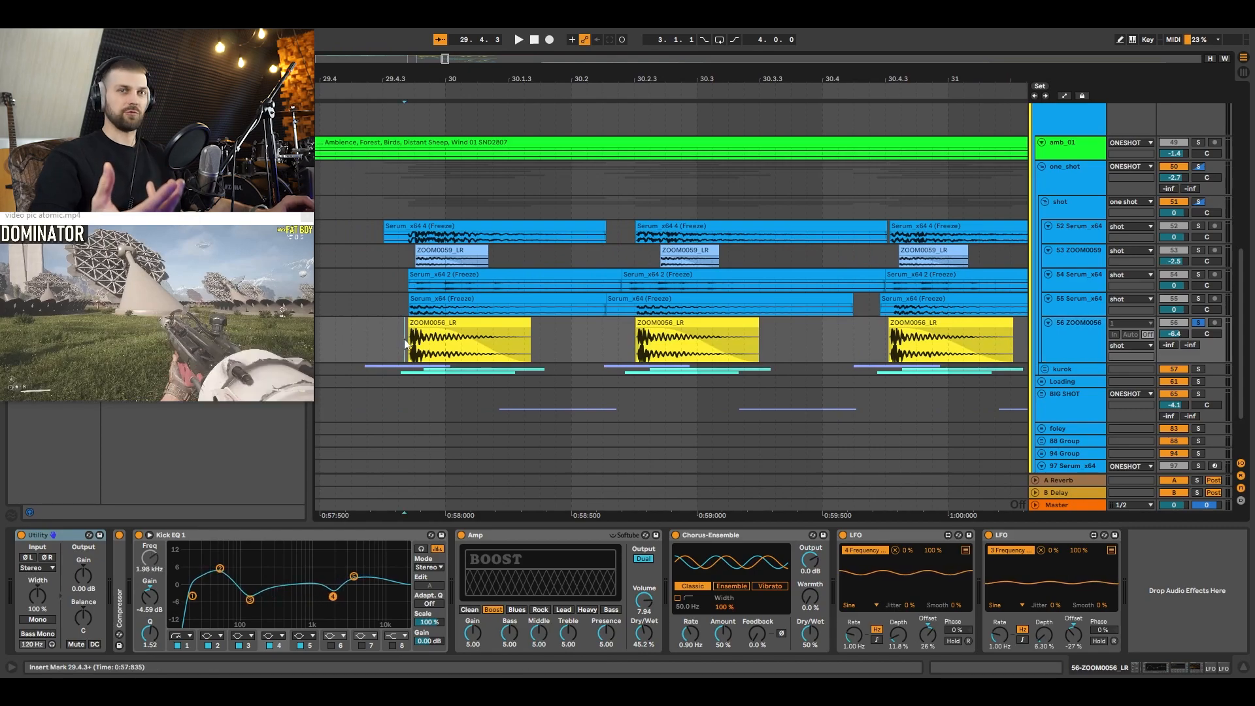
pyautogui.press('space')
pyautogui.press('space')
pyautogui.press('space')
pyautogui.press('space')
pyautogui.press('space')
pyautogui.press('space')
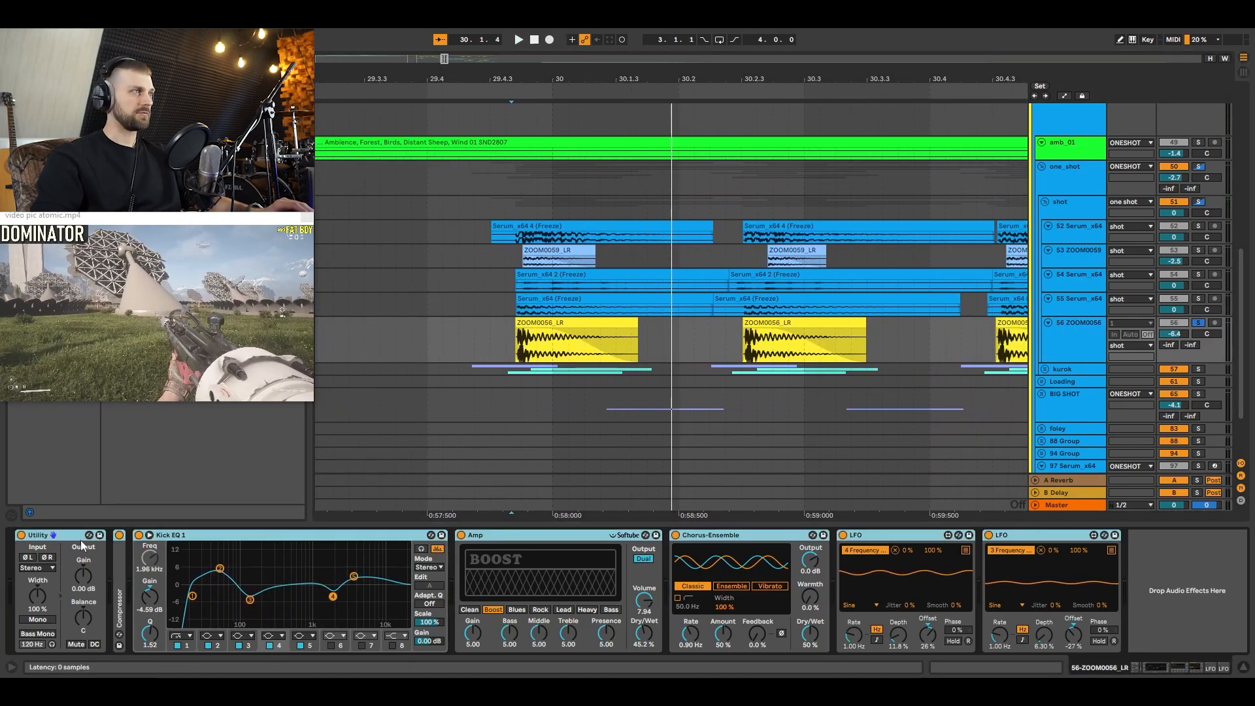
# Step: Compare the 56 ZOOM0056 shot sound with its whole effects chain bypassed and switched back on
pyautogui.click(21, 536)
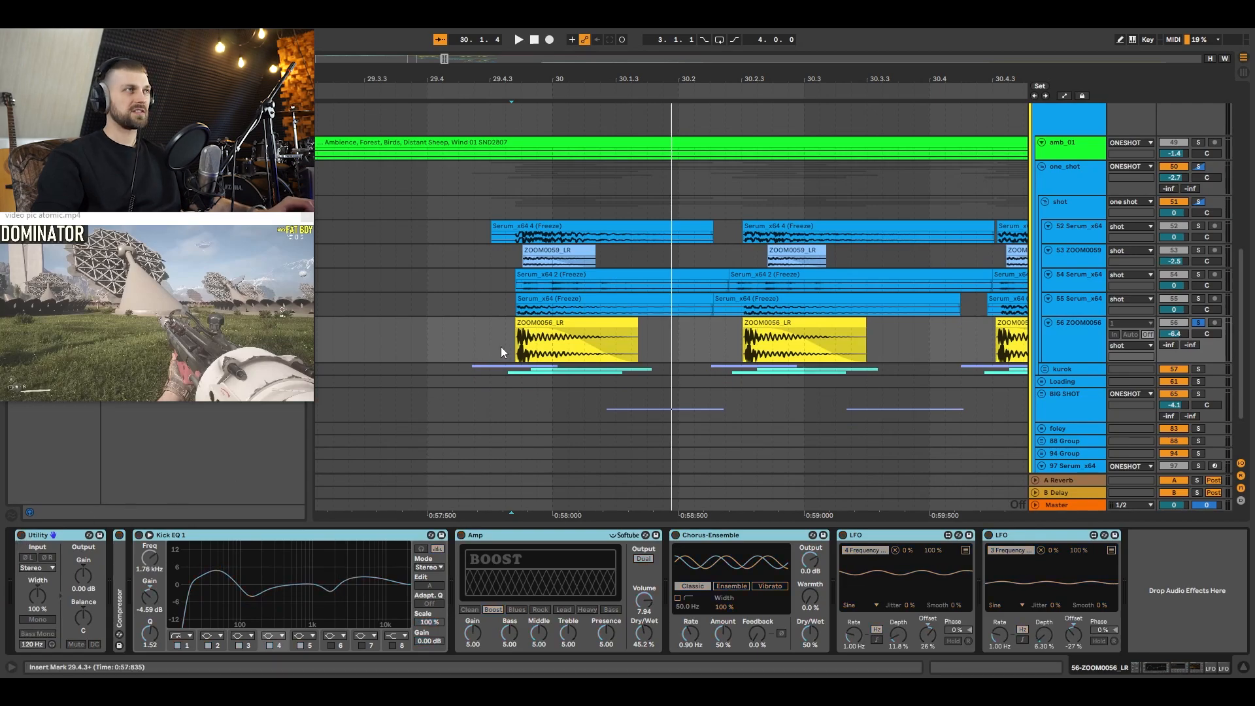
pyautogui.press('space')
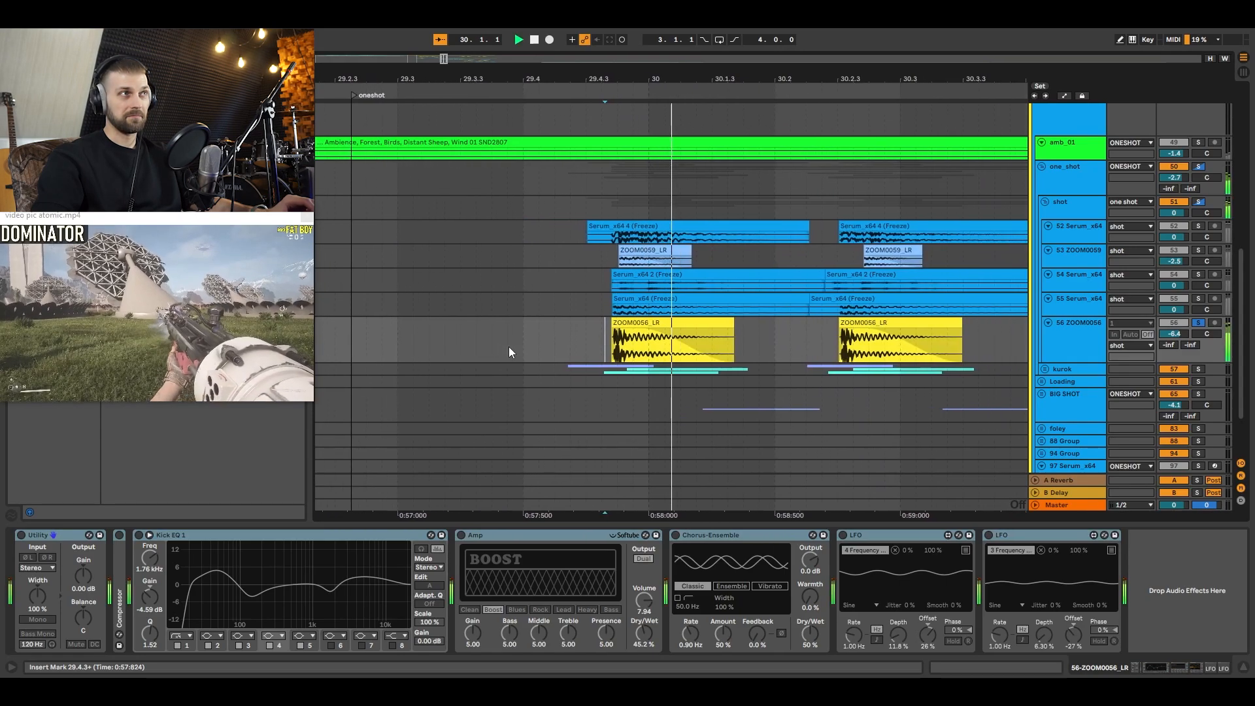
pyautogui.click(22, 538)
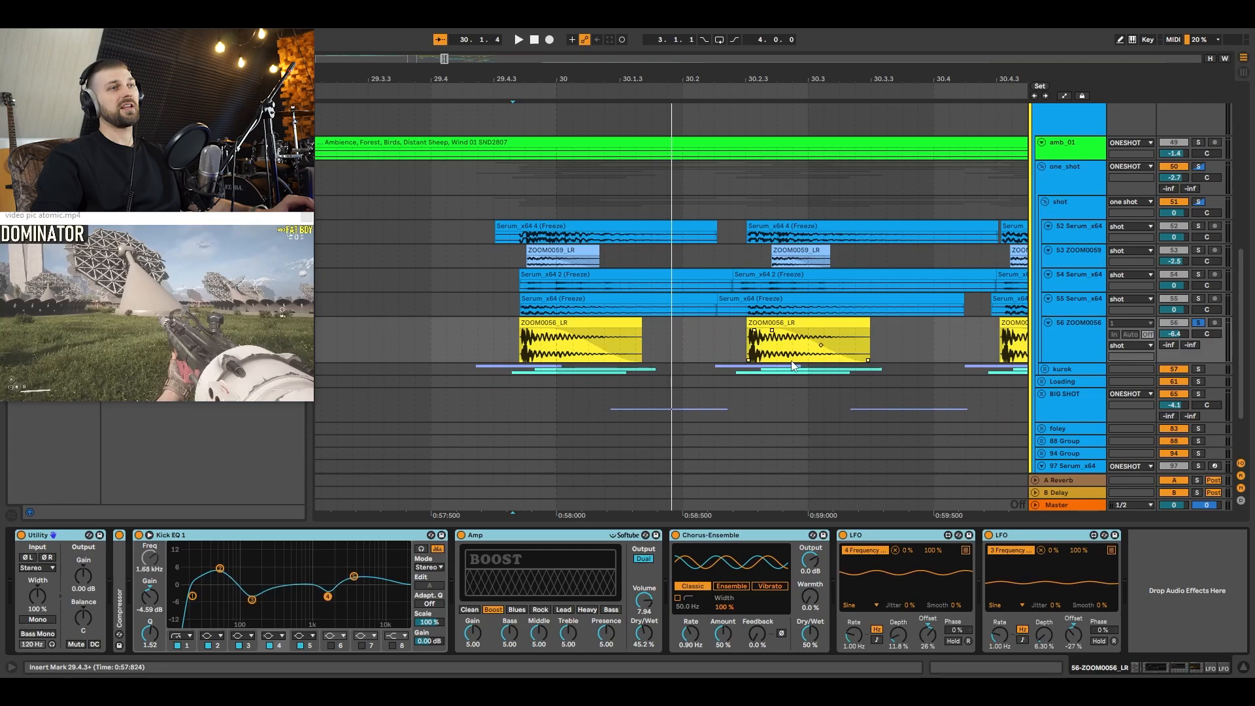
pyautogui.press('space')
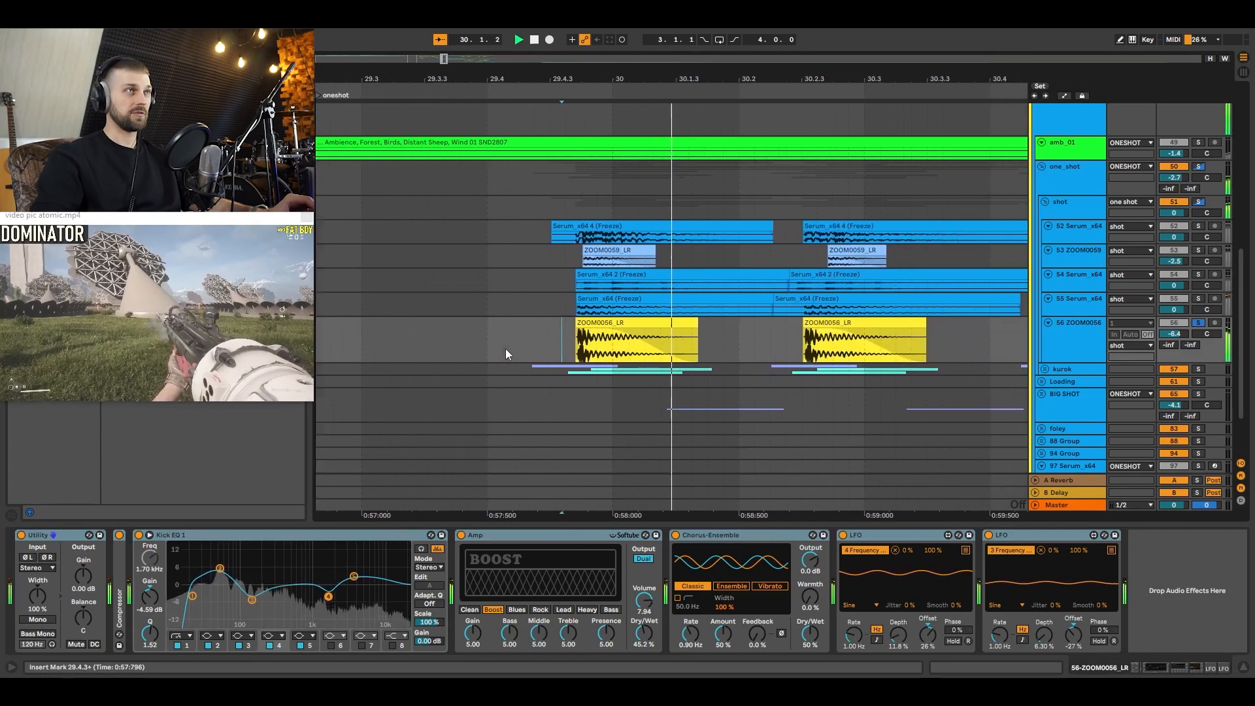
pyautogui.press('space')
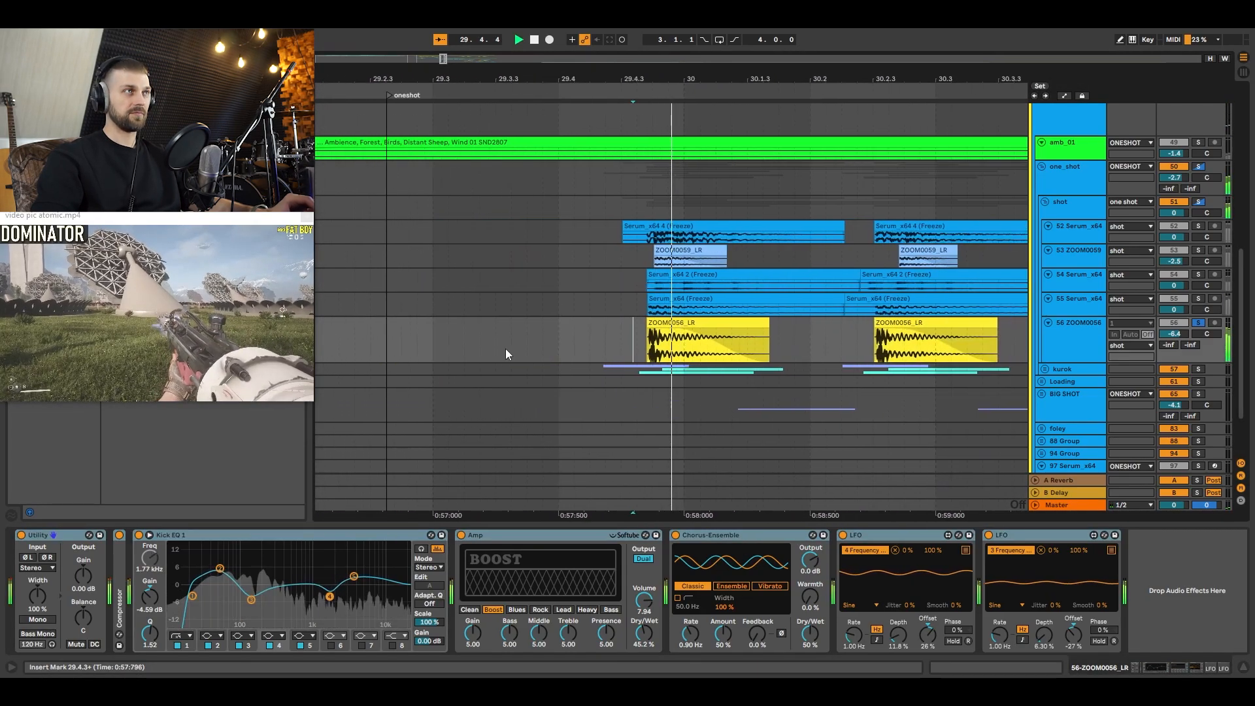
pyautogui.press('space')
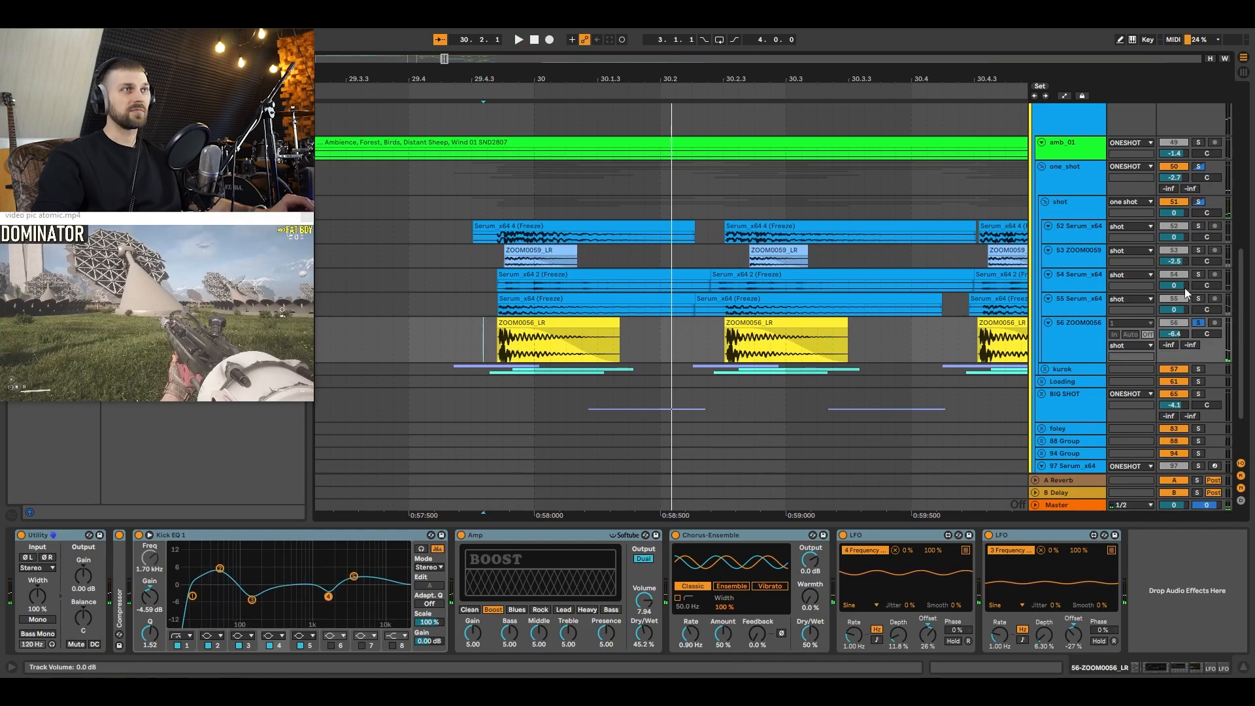
# Step: Audition the 55 Serum_x64, 54 Serum_x64 and 53 ZOOM0059 tracks one after another in solo
pyautogui.click(483, 305)
pyautogui.press('space')
pyautogui.click(1198, 274)
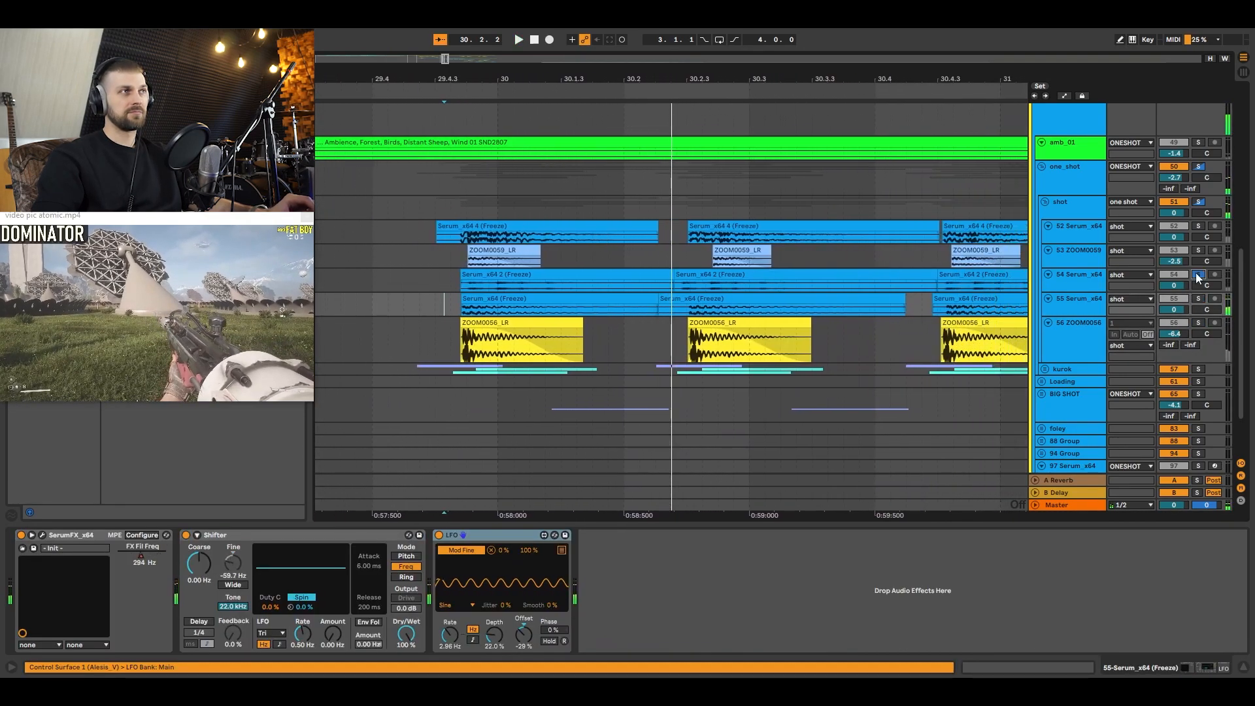
pyautogui.press('space')
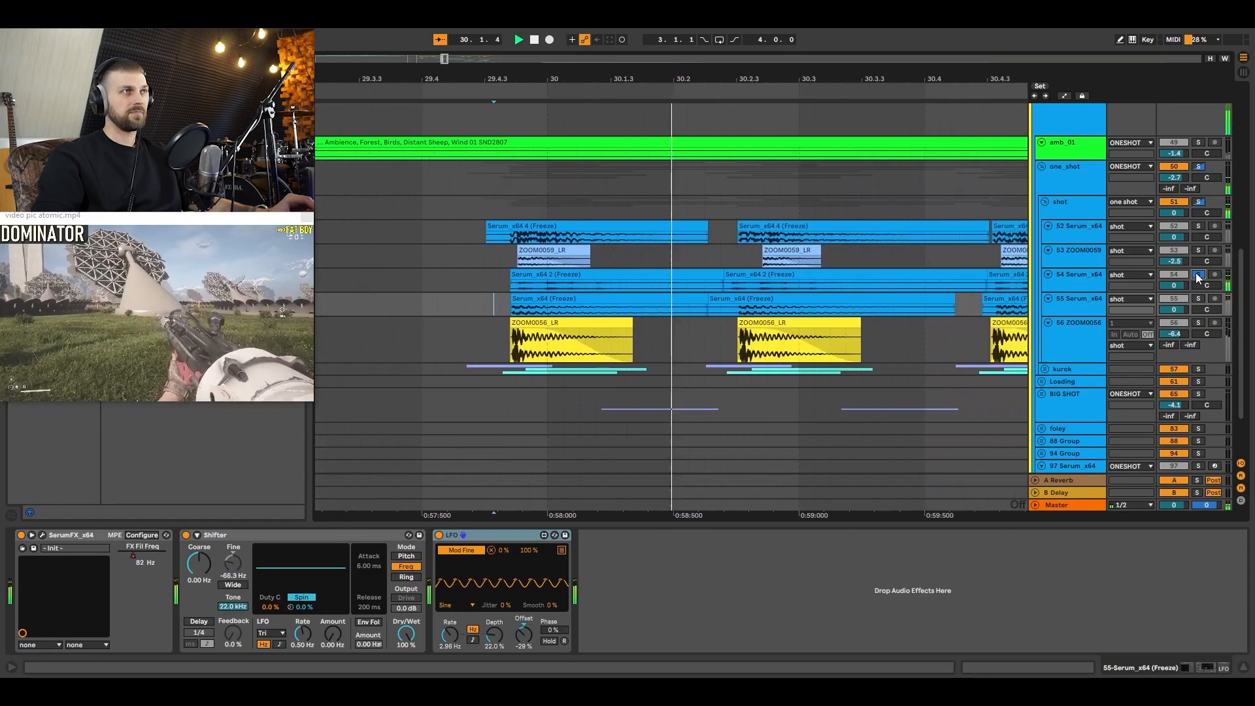
pyautogui.click(1197, 251)
pyautogui.press('space')
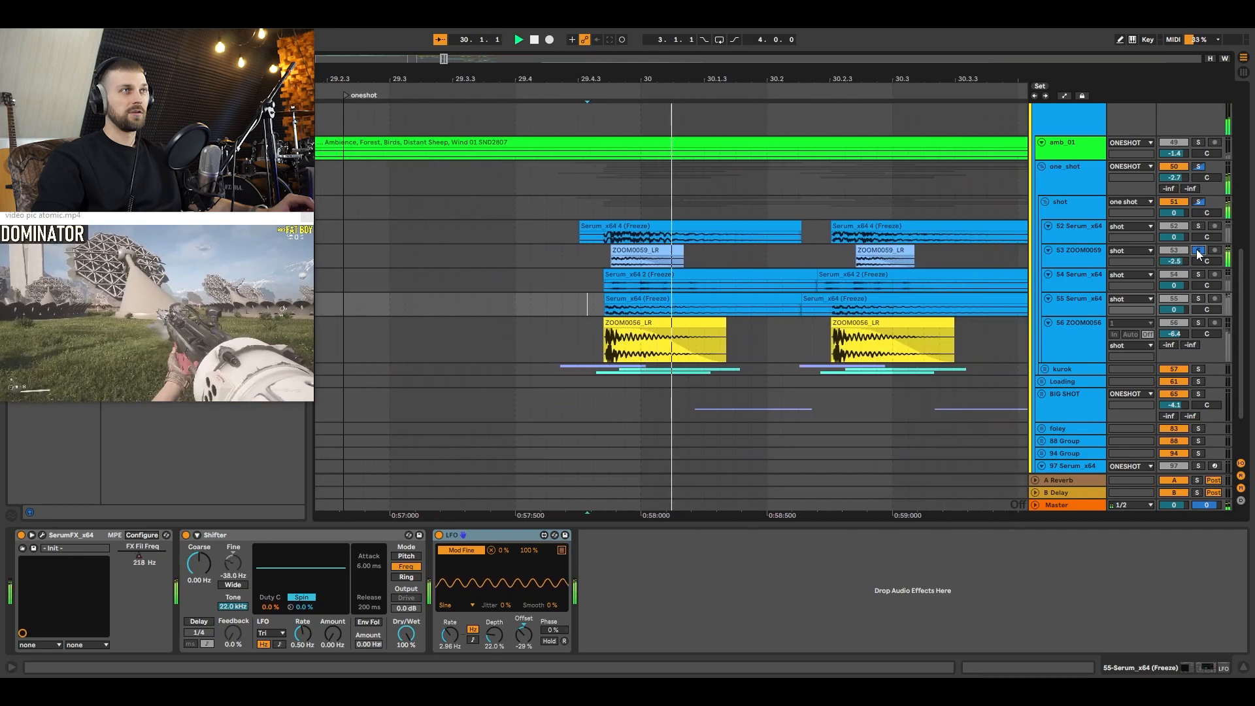
# Step: Enlarge the 53 ZOOM0059 track around its first clip and examine its effects and FX Fil Freq automation
pyautogui.click(1066, 263)
pyautogui.moveTo(1067, 264); pyautogui.dragTo(1066, 298)
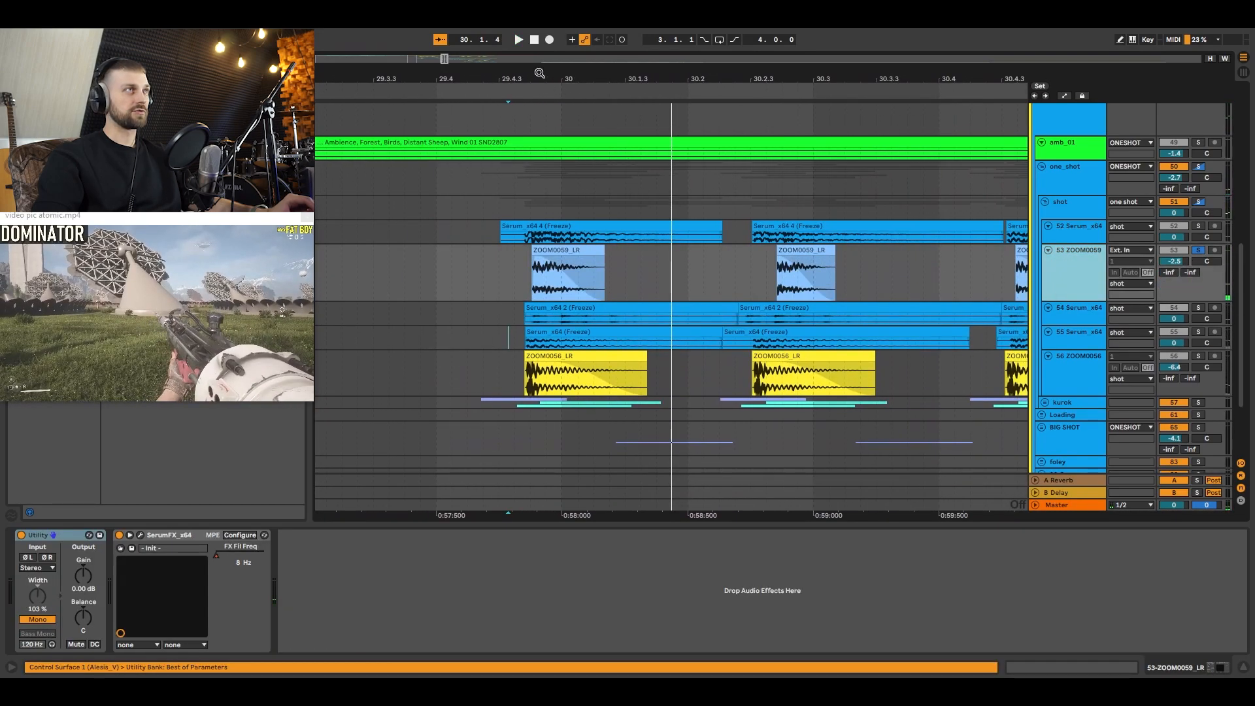
pyautogui.moveTo(540, 74); pyautogui.dragTo(550, 218)
pyautogui.doubleClick(567, 247)
pyautogui.click(1086, 291)
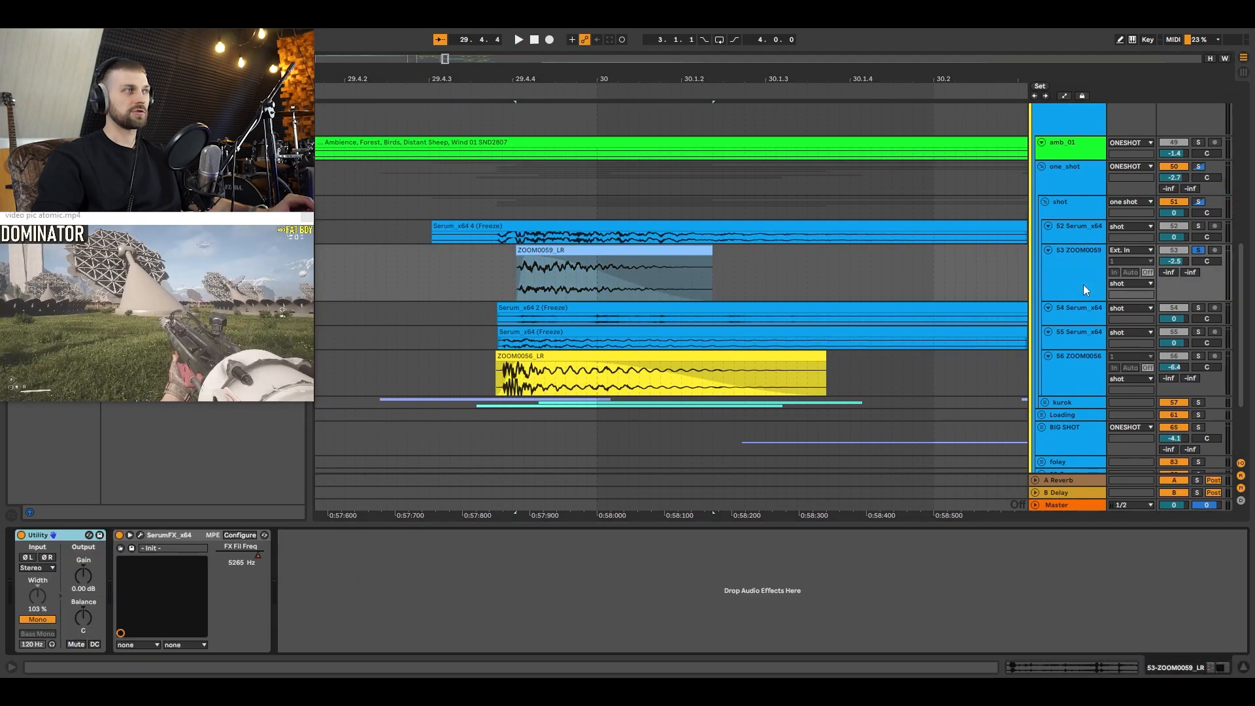
pyautogui.click(507, 284)
pyautogui.press('a')
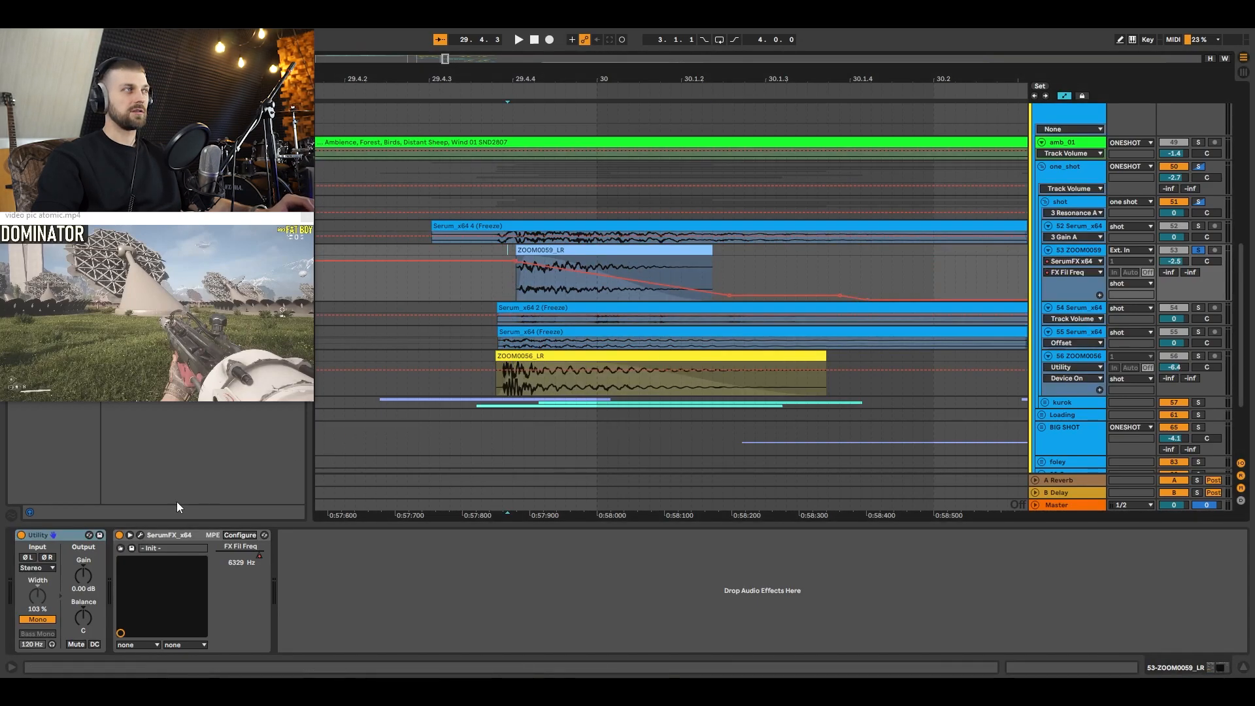
pyautogui.press('a')
# Step: Inspect the SerumFX settings on the 53 ZOOM0059 track, then bypass the plug-in and audition the sound
pyautogui.click(142, 532)
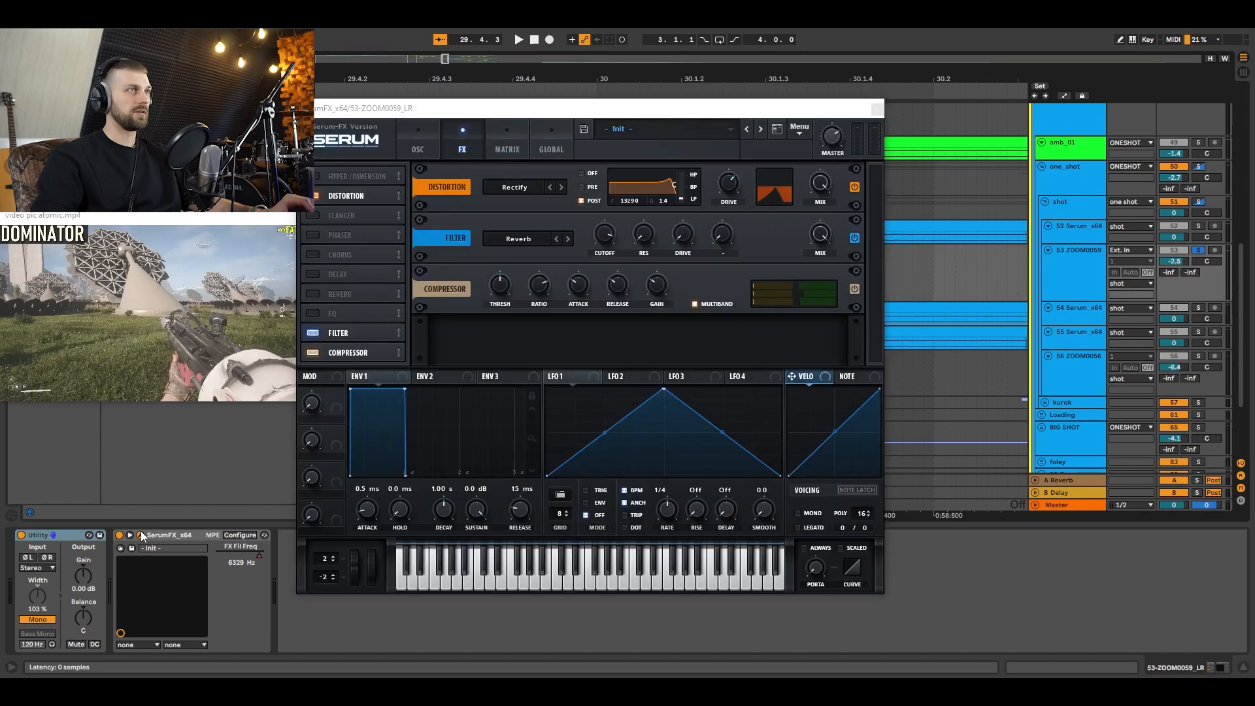
pyautogui.click(141, 532)
pyautogui.click(119, 535)
pyautogui.press('space')
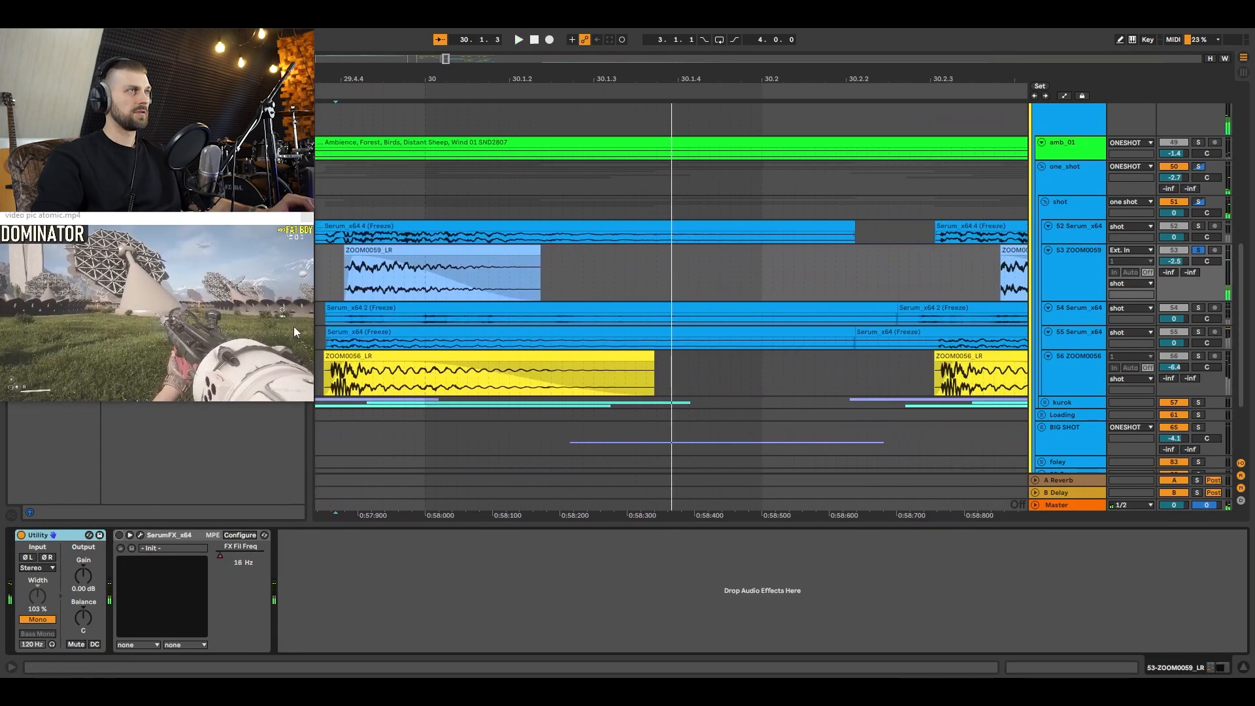
# Step: Reset the first ZOOM0059_LR clip's pitch to 0 st, audition it and extend the clip's end to 30.1.3
pyautogui.doubleClick(406, 249)
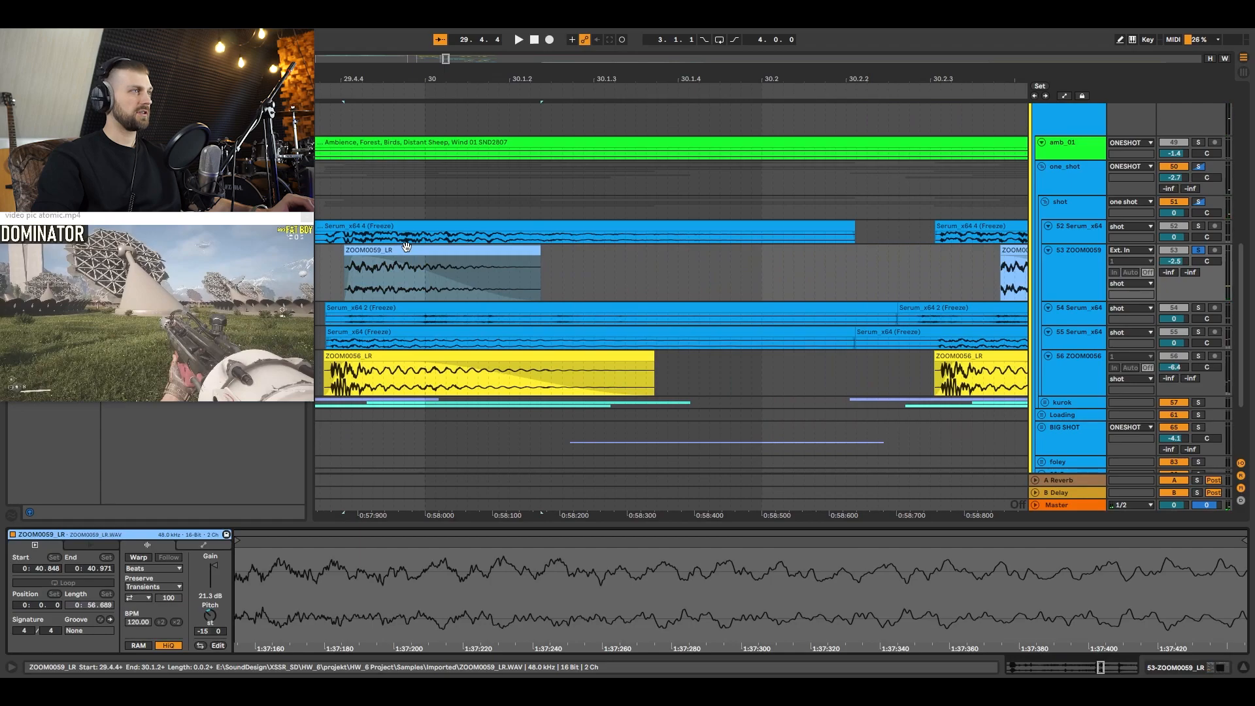
pyautogui.doubleClick(208, 612)
pyautogui.press('space')
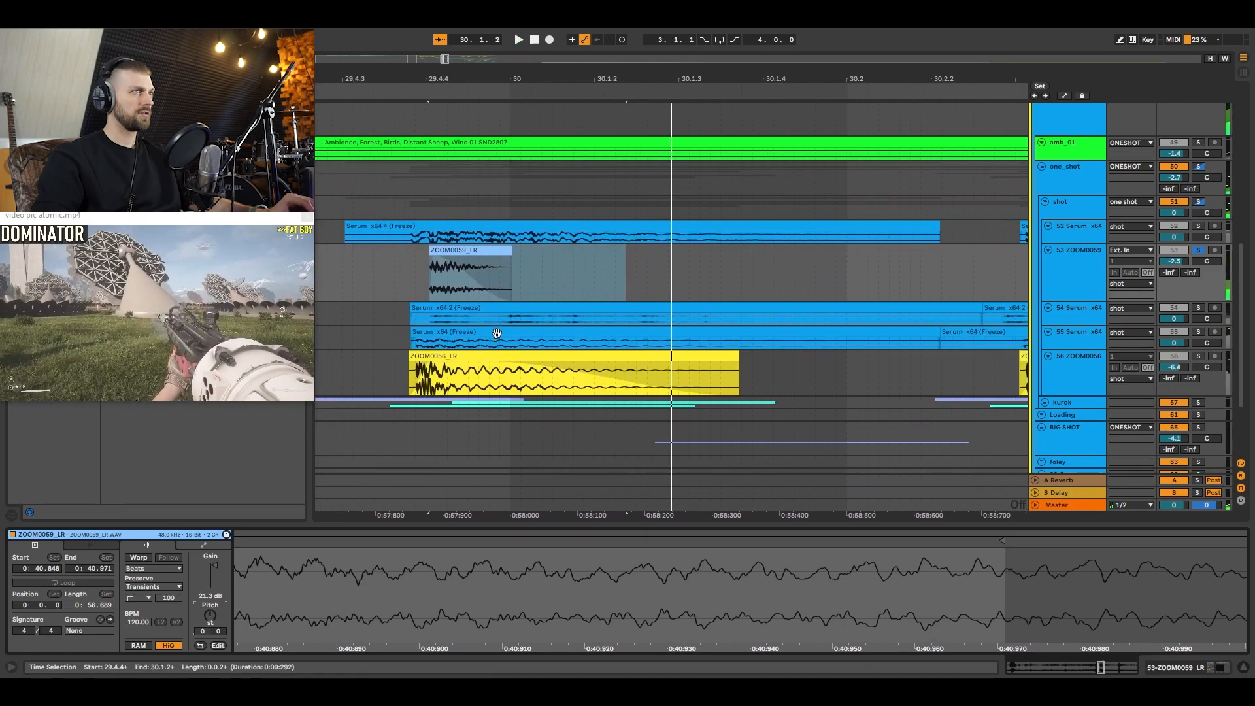
pyautogui.moveTo(505, 250); pyautogui.dragTo(750, 253)
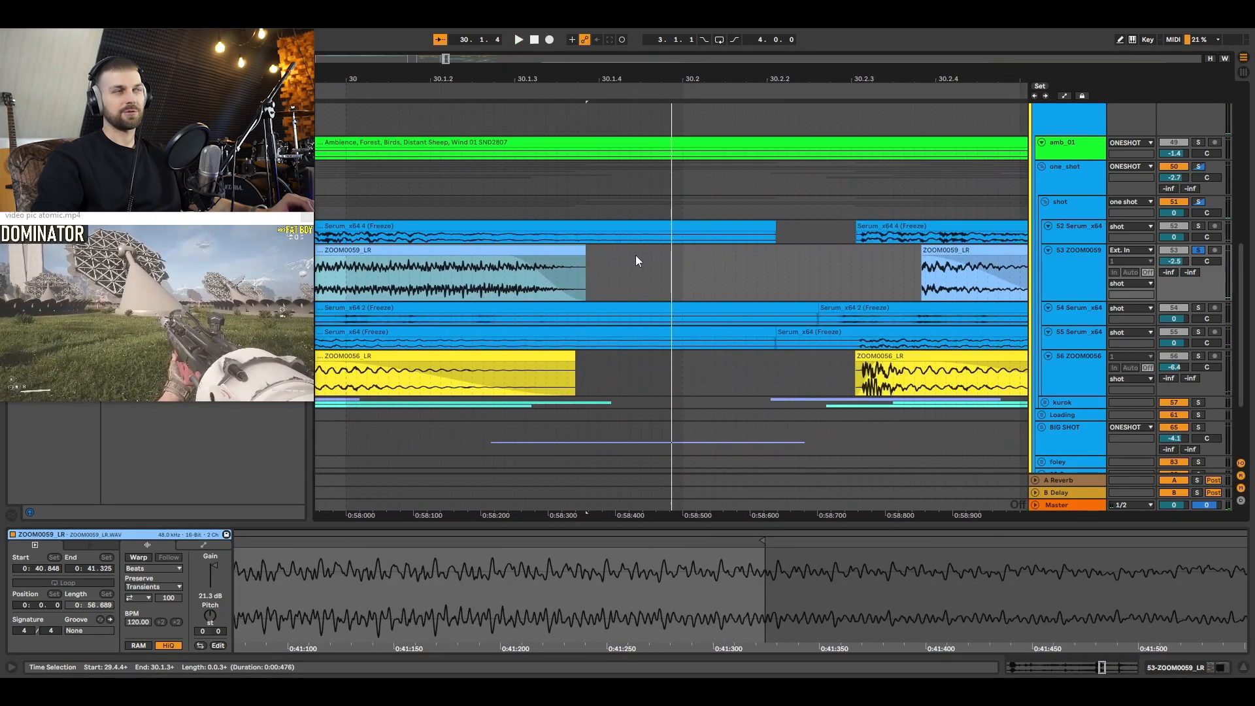
# Step: Undo the lengthening of the first ZOOM0059_LR clip and set its pitch to -15 st
pyautogui.hotkey('ctrl', 'z')
pyautogui.moveTo(452, 83); pyautogui.dragTo(667, 60)
pyautogui.click(588, 252)
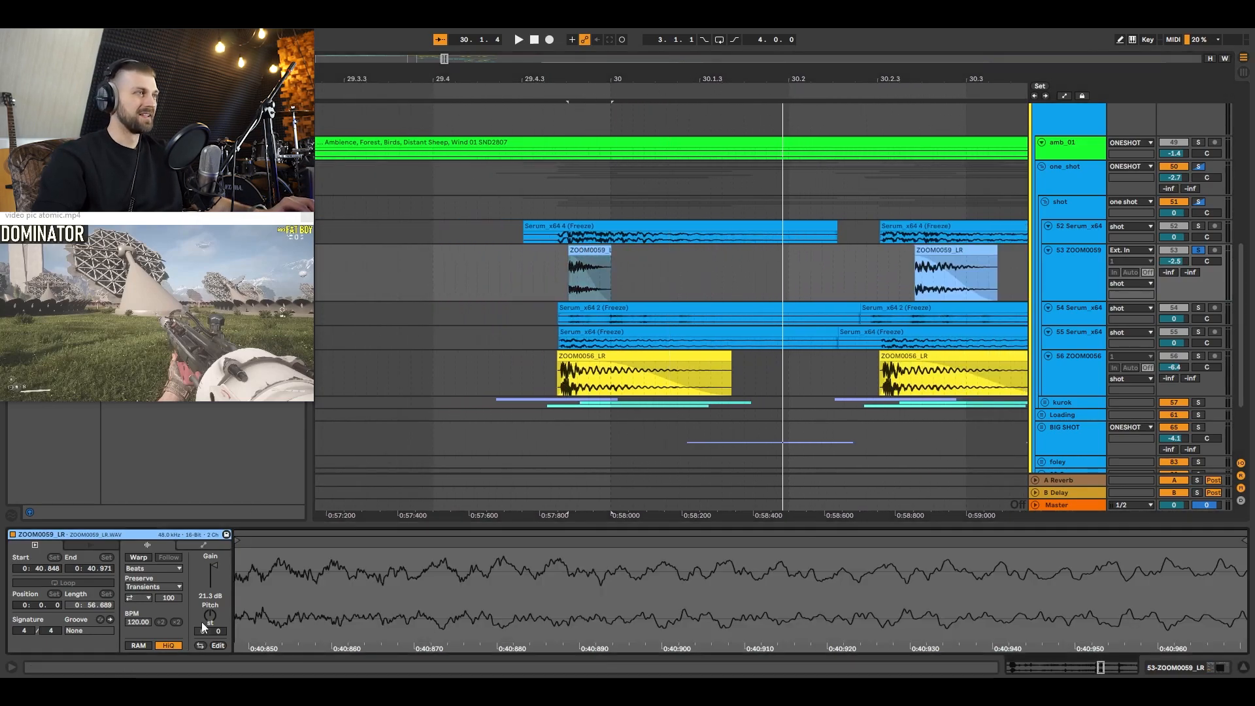
pyautogui.moveTo(210, 608); pyautogui.dragTo(210, 622)
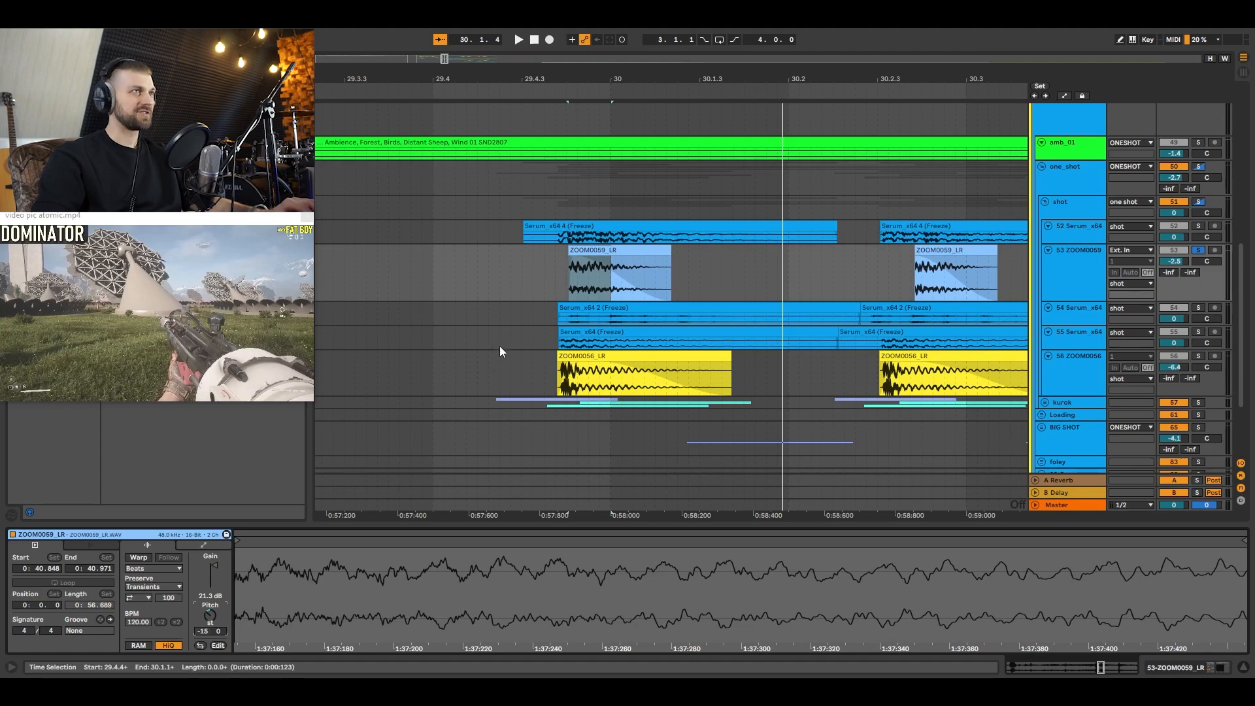
# Step: Switch SerumFX back on for the 53 ZOOM0059 track and audition it in solo from 29.4.4
pyautogui.click(543, 289)
pyautogui.click(1090, 277)
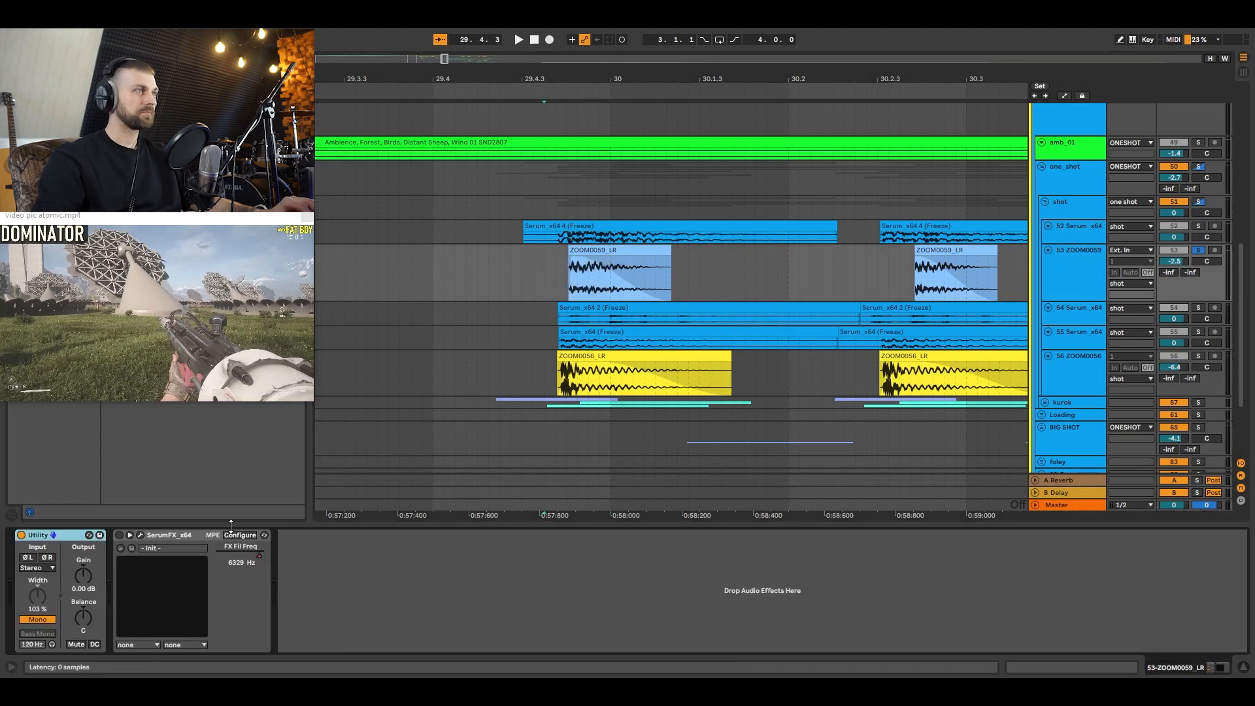
pyautogui.click(568, 275)
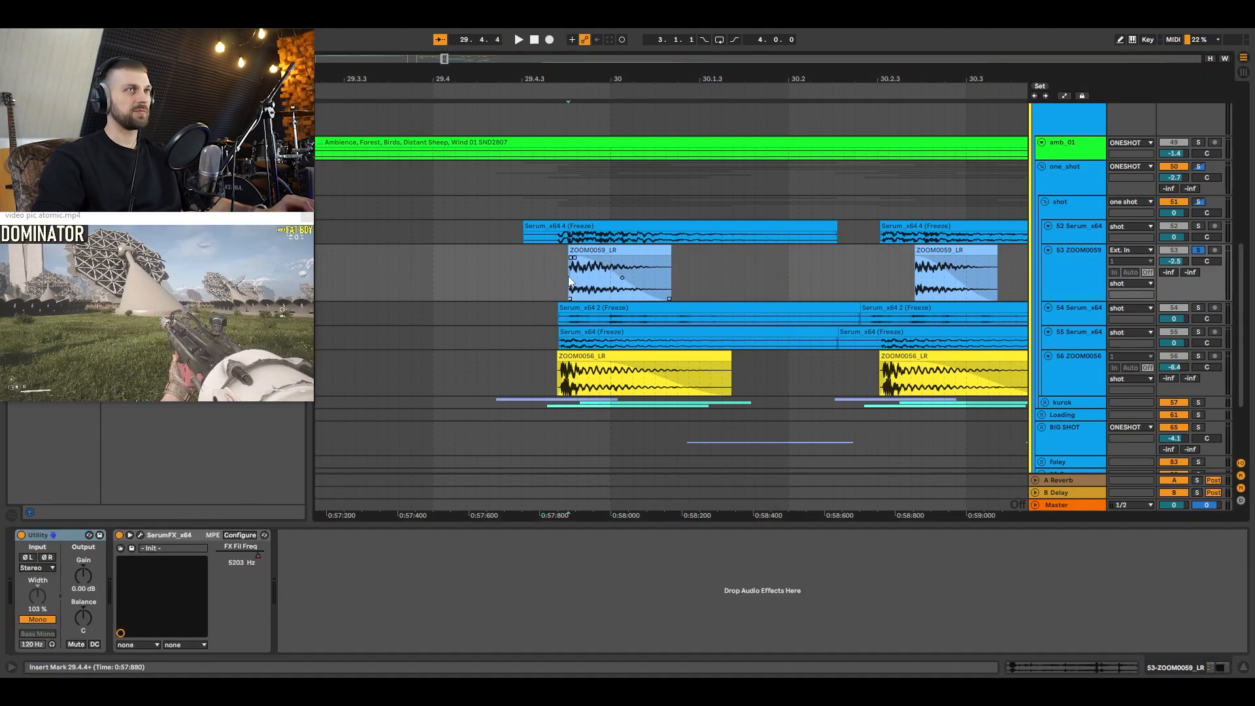
pyautogui.press('space')
pyautogui.press('space')
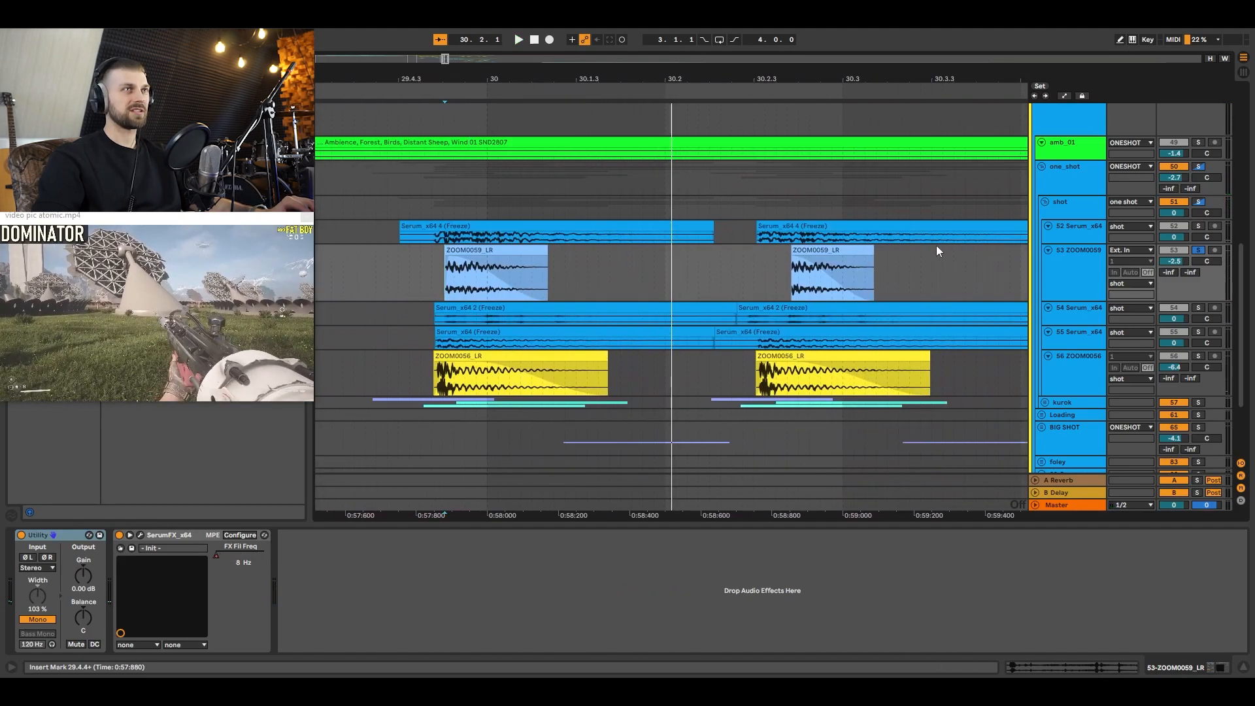
# Step: Audition the 52 Serum_x64 track in solo with its Compressor and EQ Eight effects in view
pyautogui.click(1059, 233)
pyautogui.click(1198, 226)
pyautogui.hscroll(-3, 988, 221)
pyautogui.hscroll(3, 987, 221)
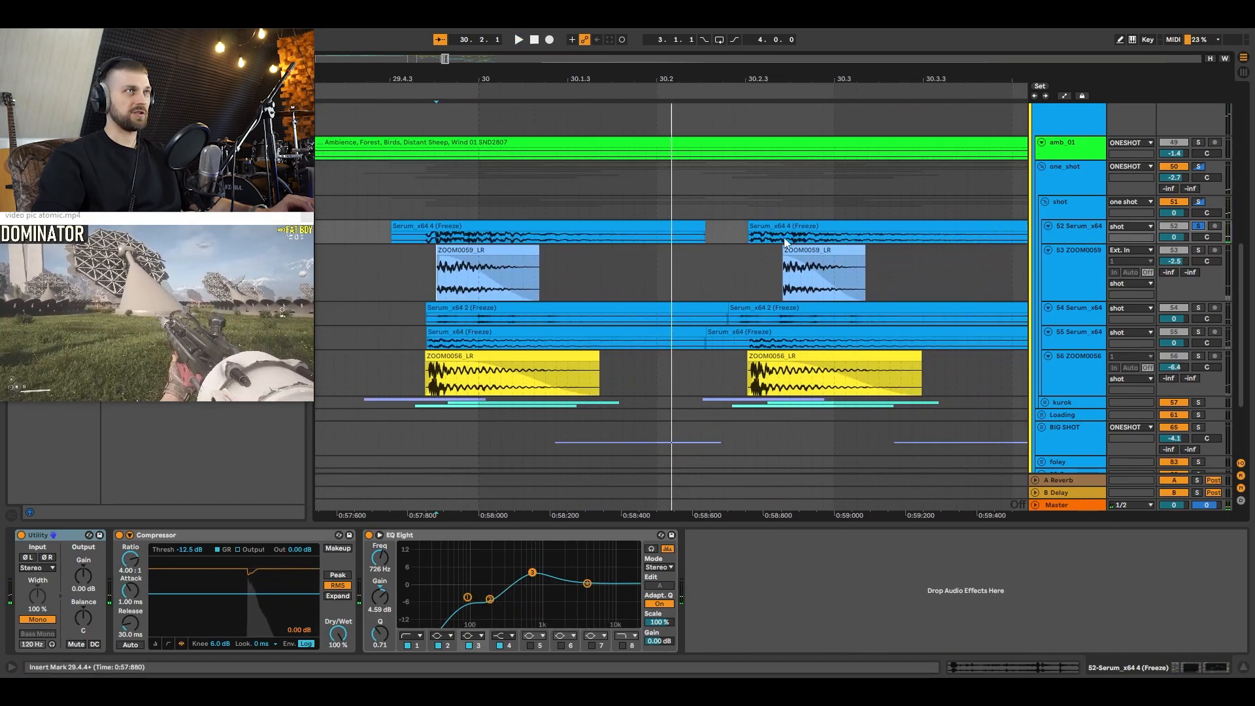
pyautogui.press('space')
pyautogui.press('space')
# Step: Unsolo the 52 Serum_x64 track, mute the kurok group and audition all shot layers together from 29.4.2
pyautogui.click(1198, 226)
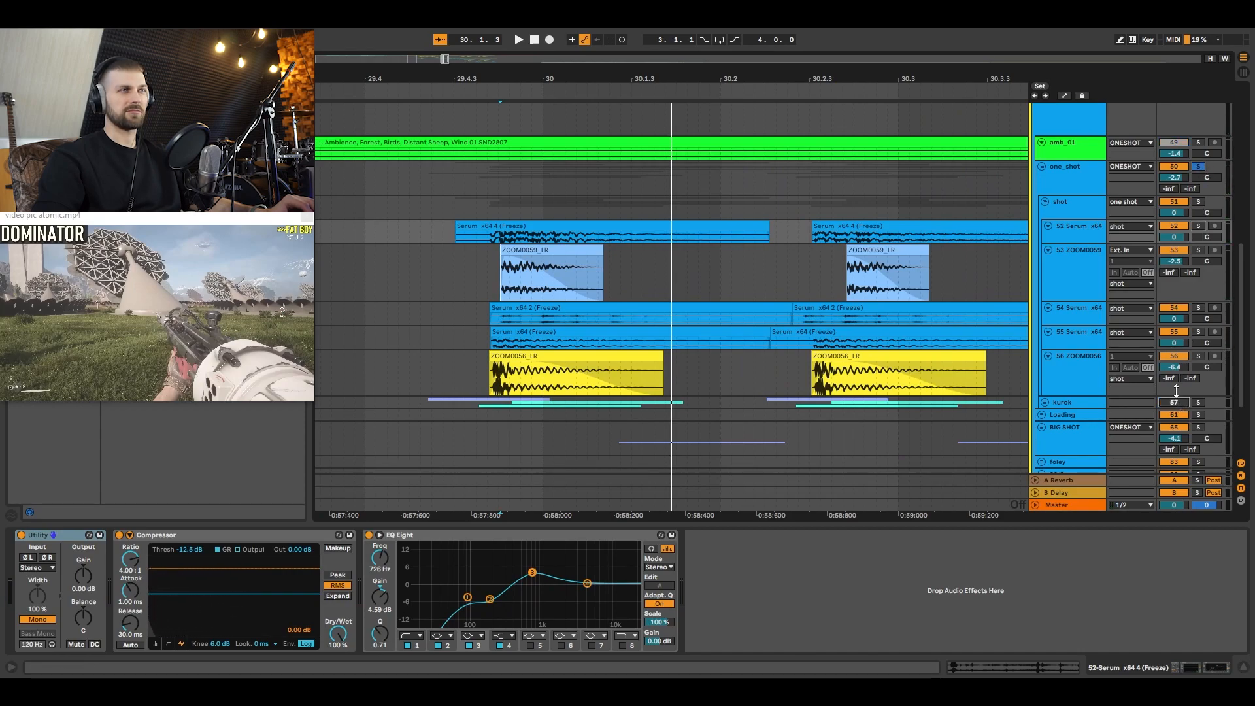
pyautogui.scroll(-3, 1139, 353)
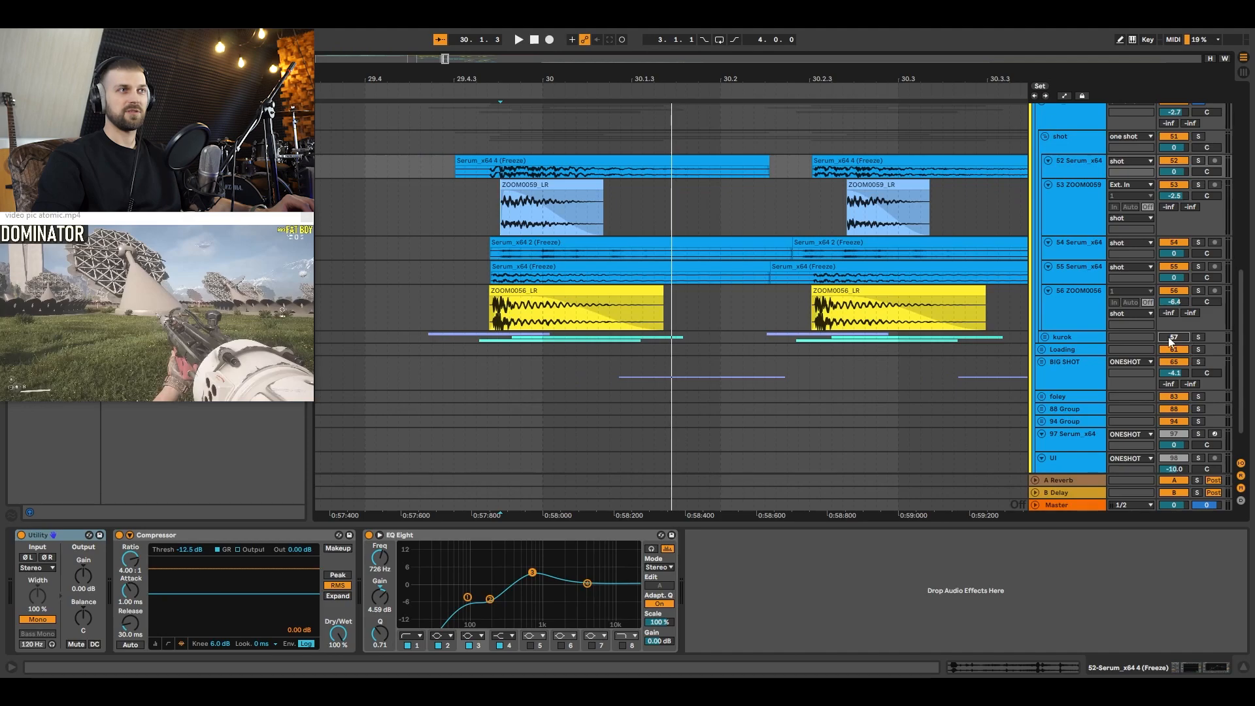
pyautogui.click(438, 204)
pyautogui.press('space')
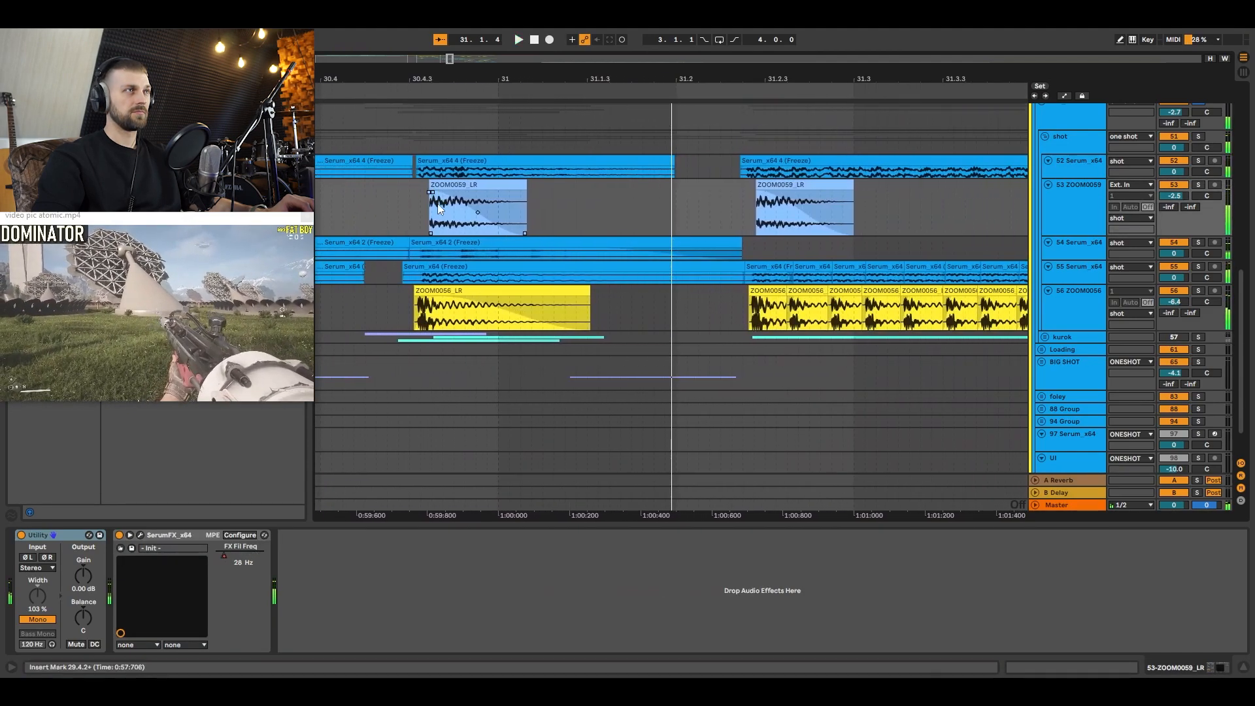
# Step: Examine the FX Fil Freq automation across the shots of the 53 ZOOM0059 track, then hide the automation
pyautogui.moveTo(438, 79); pyautogui.dragTo(791, 79)
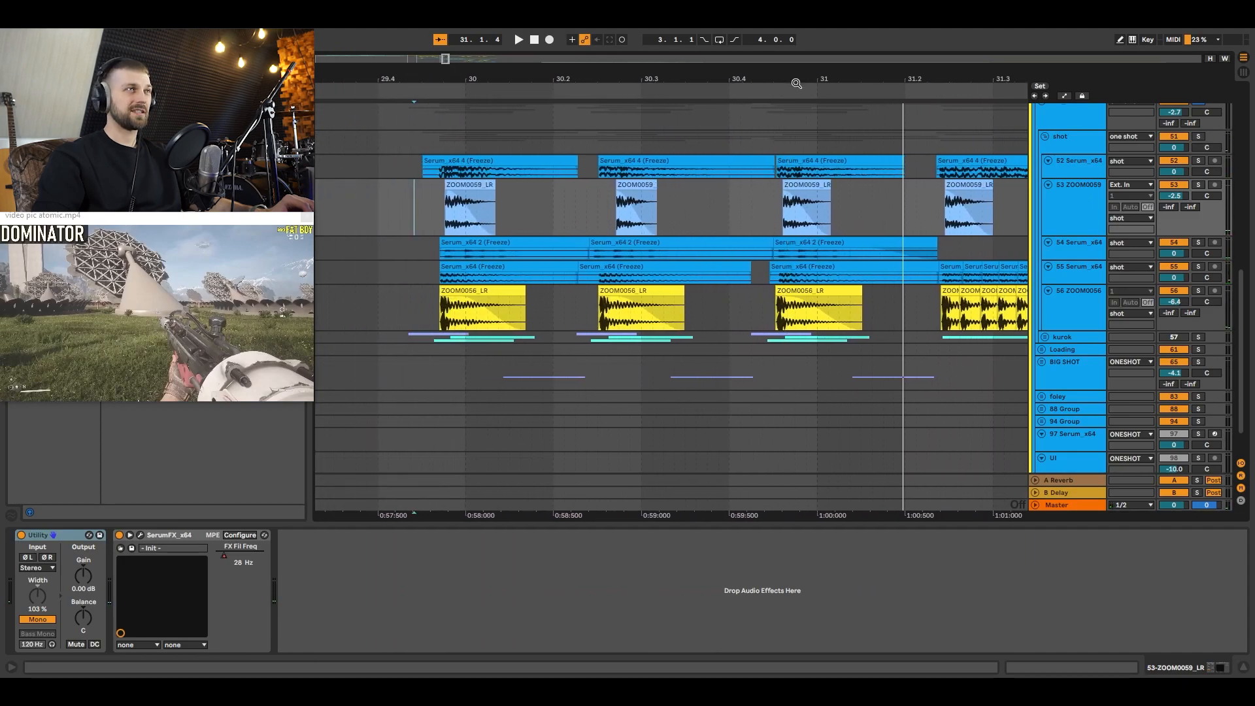
pyautogui.press('a')
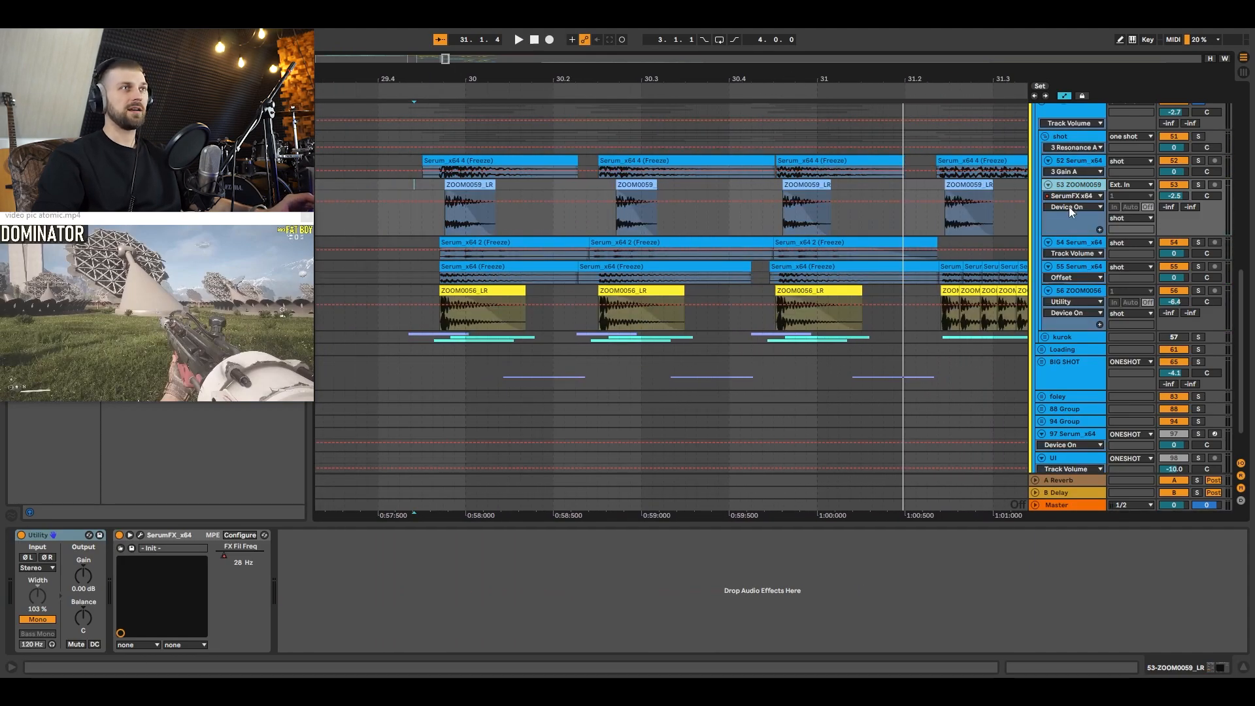
pyautogui.click(1069, 206)
pyautogui.click(1072, 219)
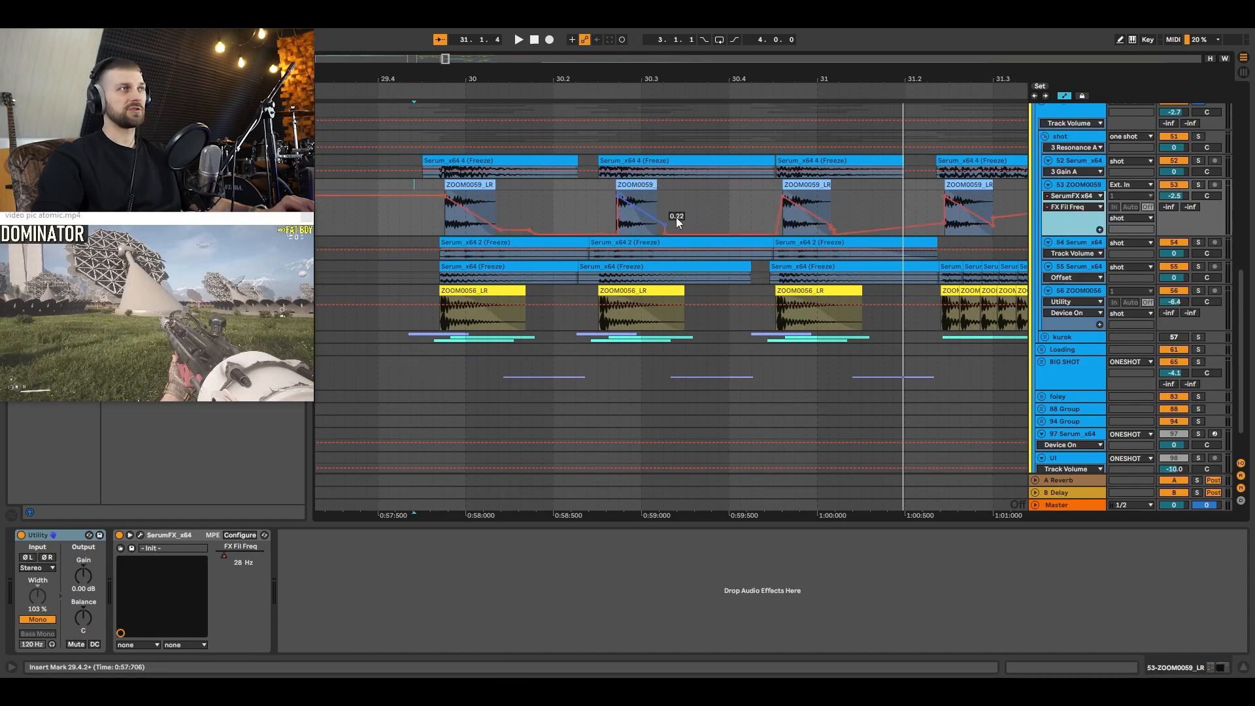
pyautogui.press('a')
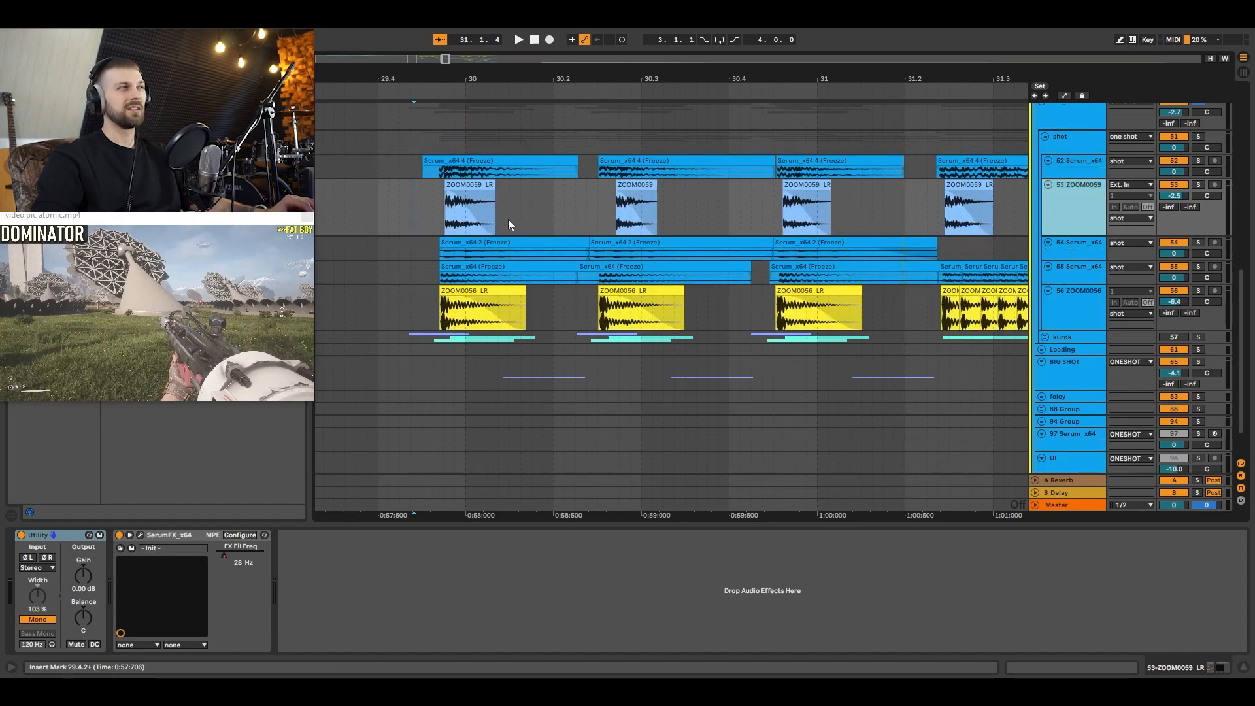
# Step: Audition the combined shot layers from 29.4.4, show the automation lanes and clear the solo
pyautogui.click(444, 215)
pyautogui.press('space')
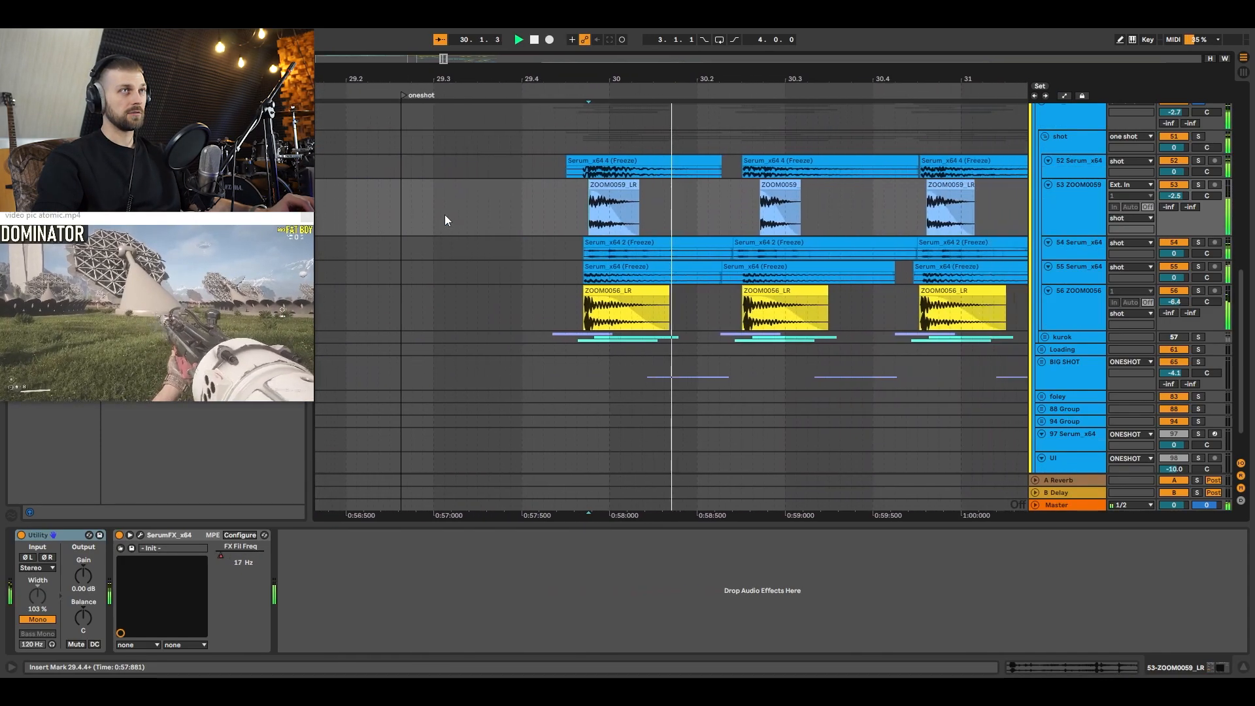
pyautogui.press('a')
pyautogui.press('space')
pyautogui.click(551, 217)
pyautogui.press('s')
pyautogui.press('space')
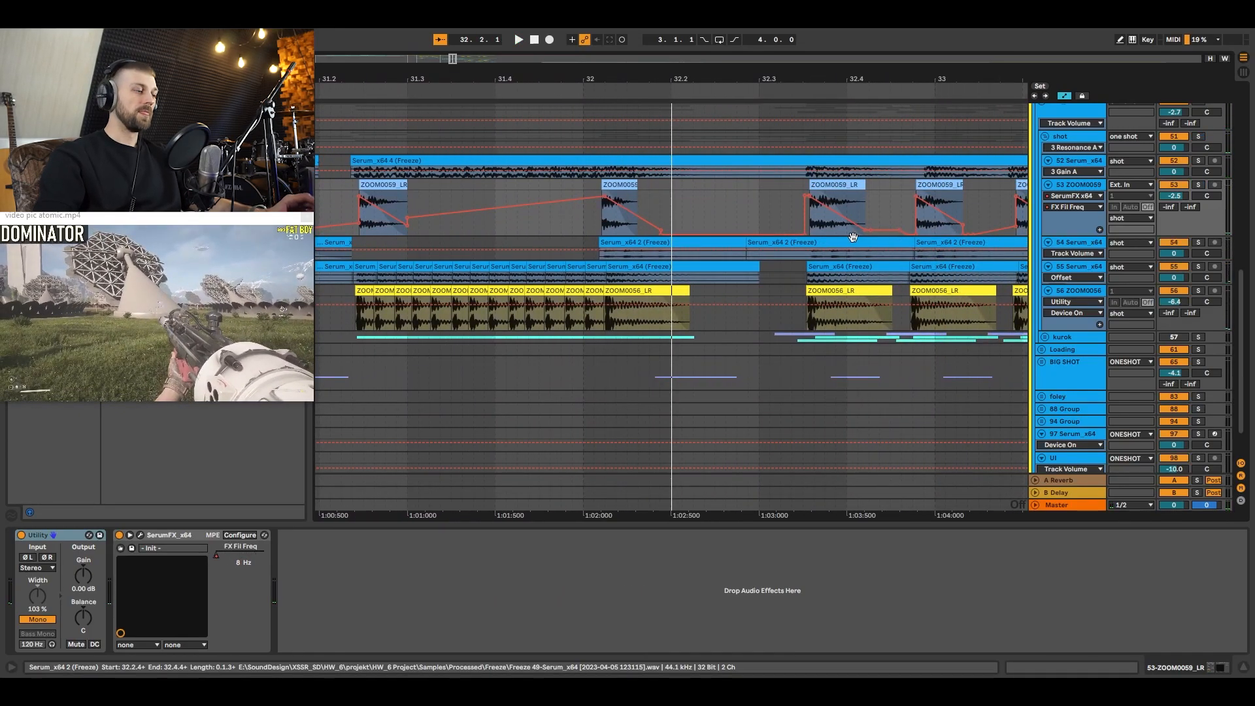
# Step: Hide the automation lanes, optimize the track heights and place the insert marker at 29.4.2 before the first shot
pyautogui.press('a')
pyautogui.moveTo(732, 75); pyautogui.dragTo(836, 68)
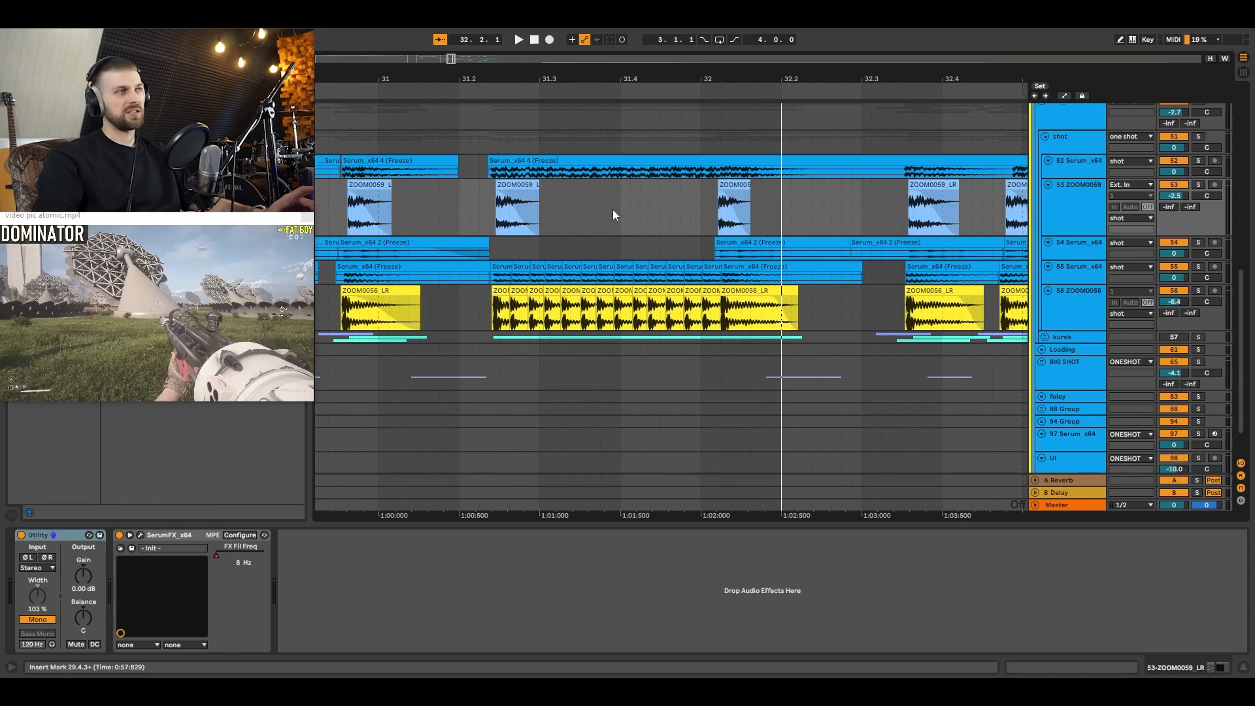
pyautogui.moveTo(579, 73); pyautogui.dragTo(623, 41)
pyautogui.press('h')
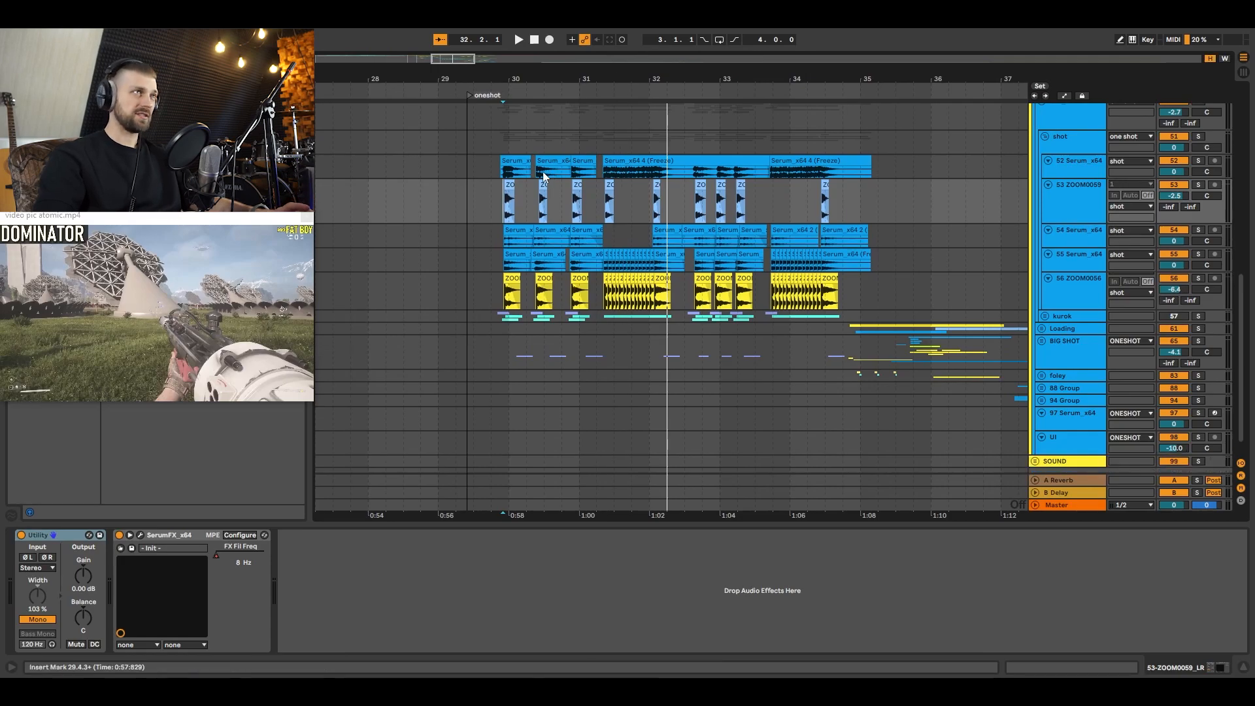
pyautogui.click(500, 226)
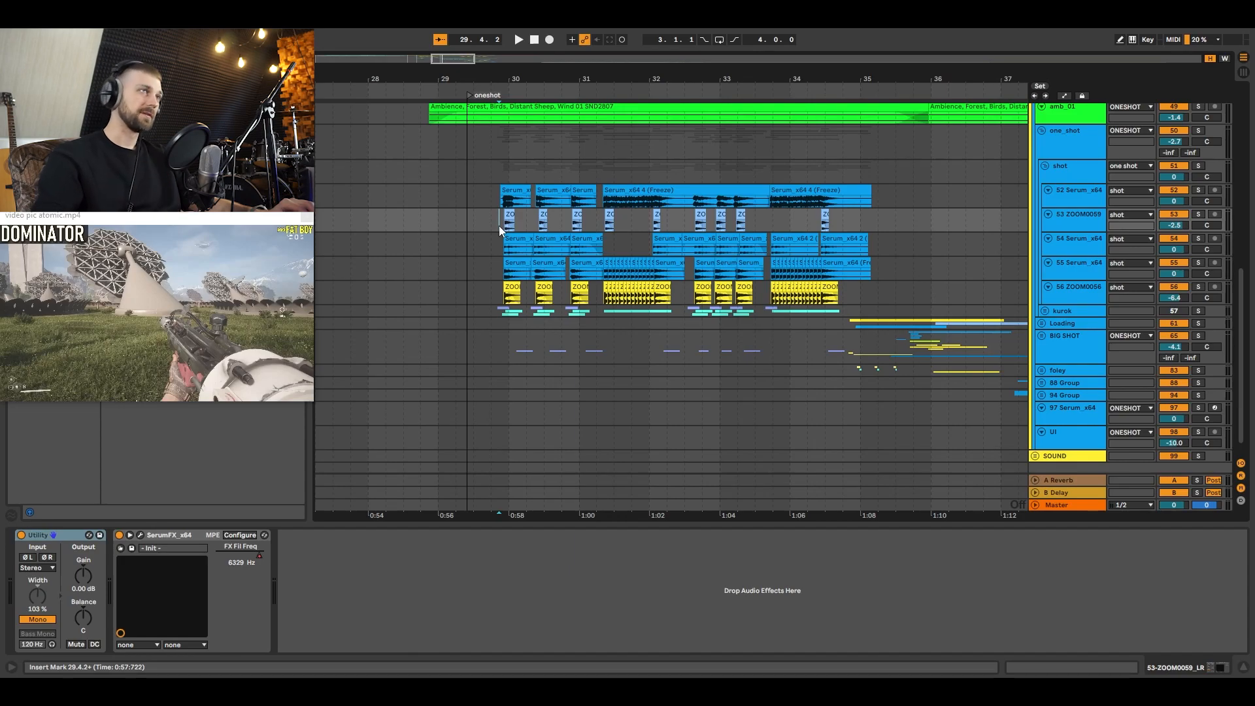
# Step: Unfold the kurok group, solo it and audition its layers from 29.4.1
pyautogui.click(1045, 311)
pyautogui.scroll(-2, 1048, 318)
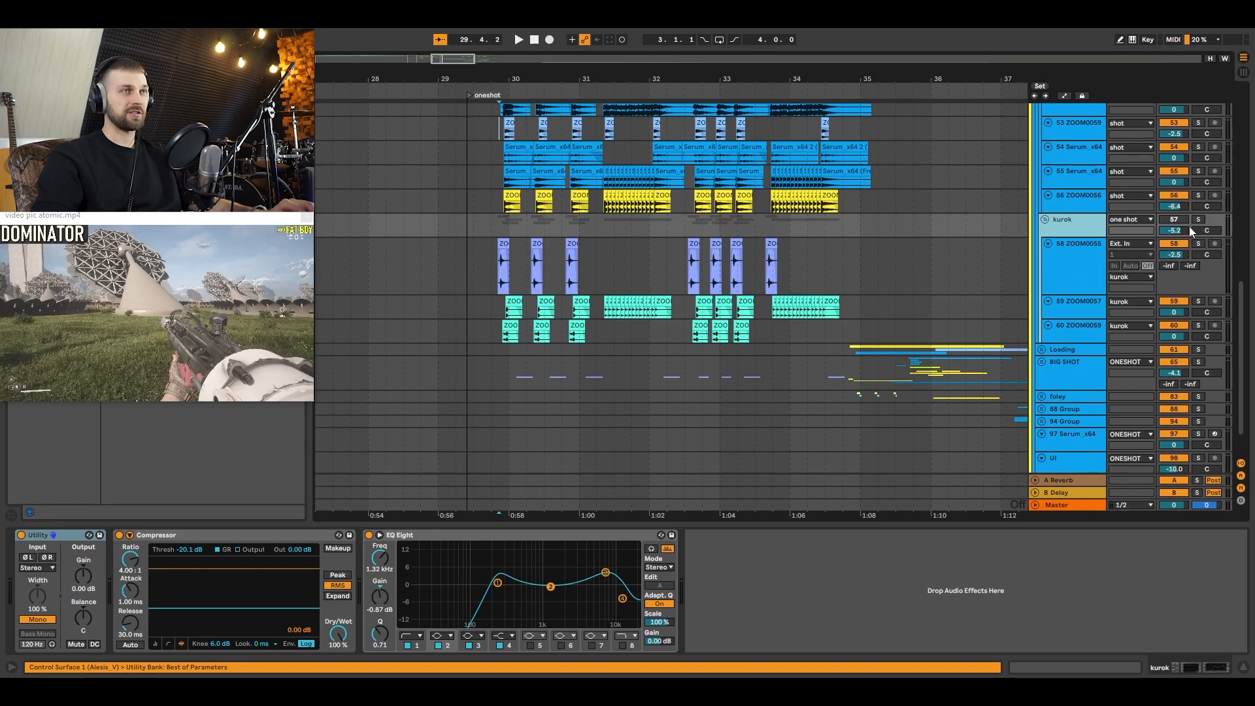
pyautogui.click(1197, 219)
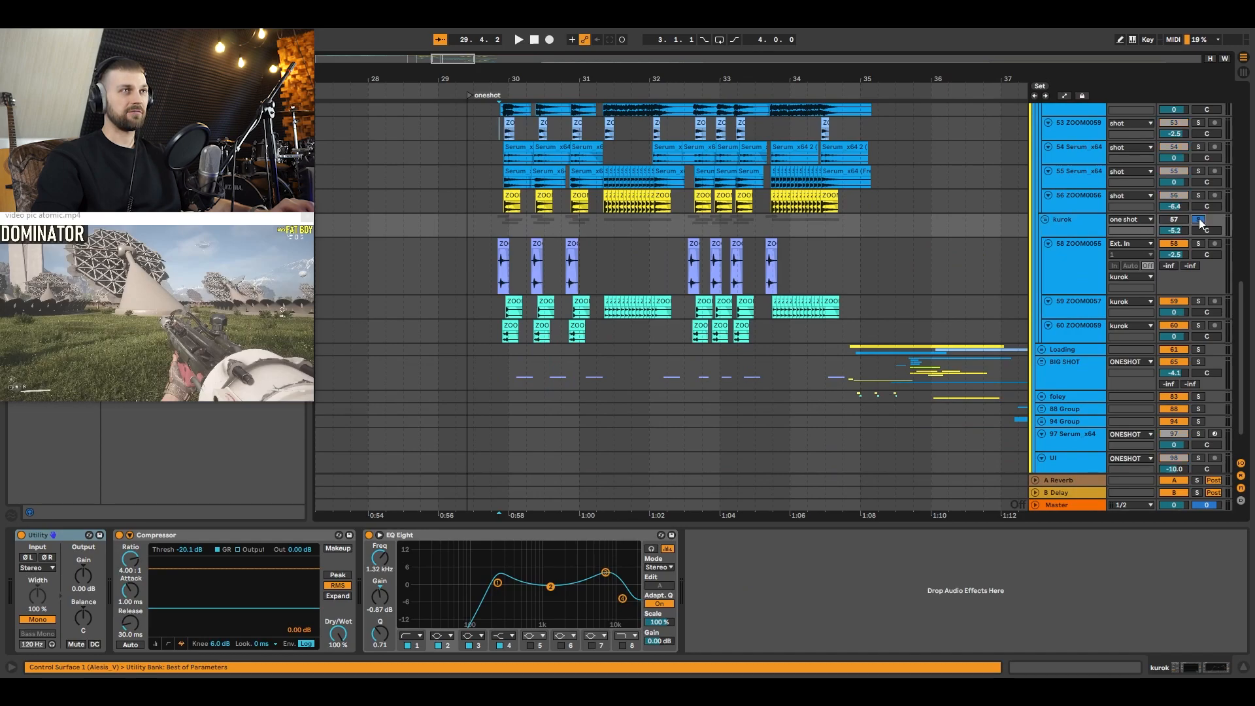
pyautogui.click(494, 267)
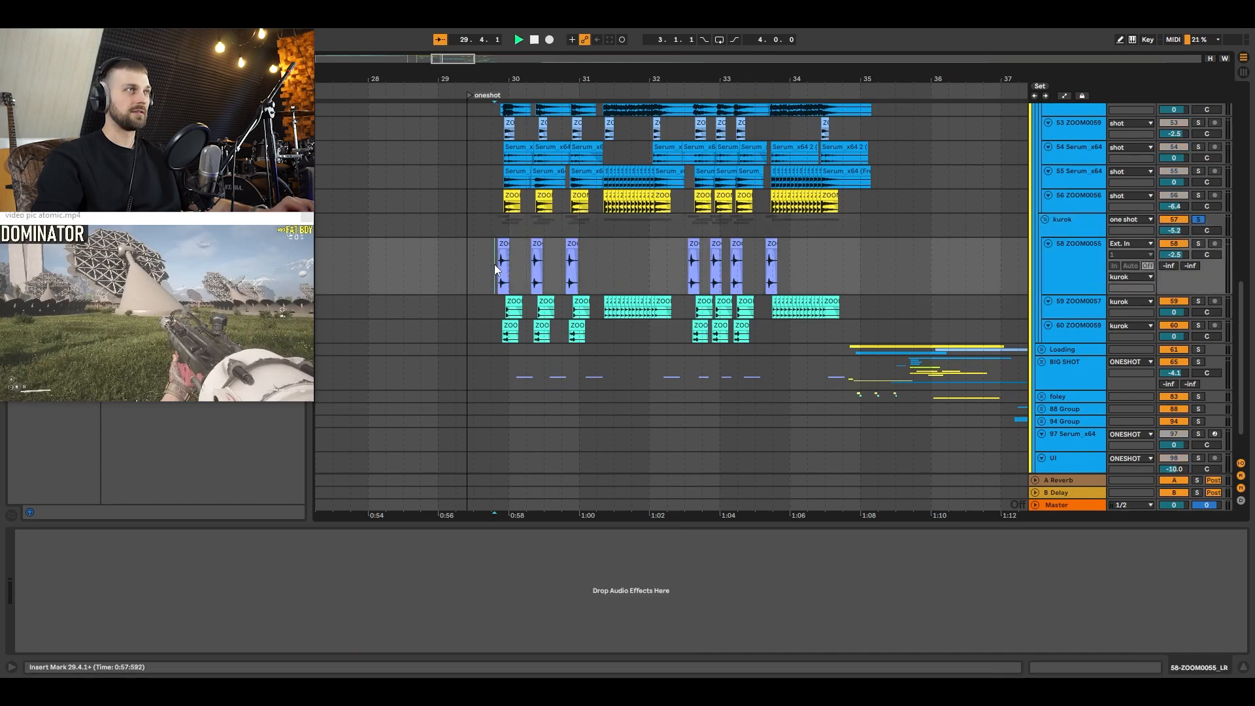
pyautogui.press('space')
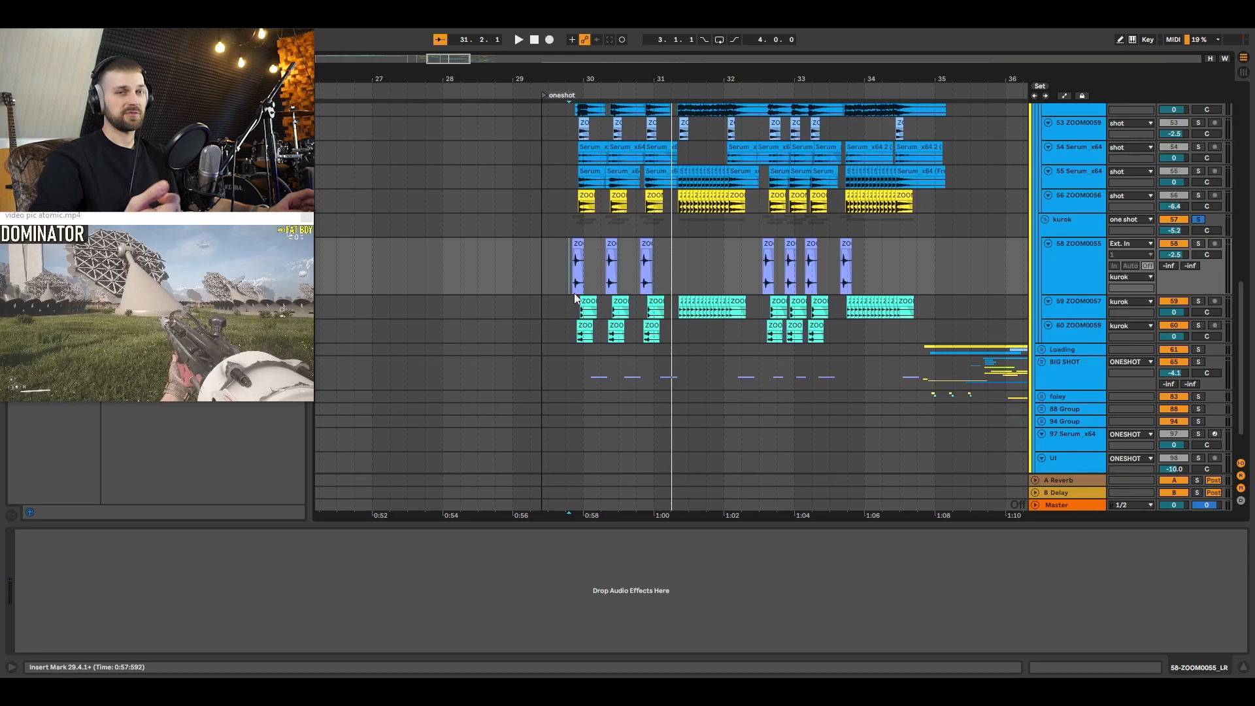
# Step: Audition the soloed kurok burst from 31.2.3 and inspect the last ZOOM0057_LR clip of that burst
pyautogui.click(680, 271)
pyautogui.press('space')
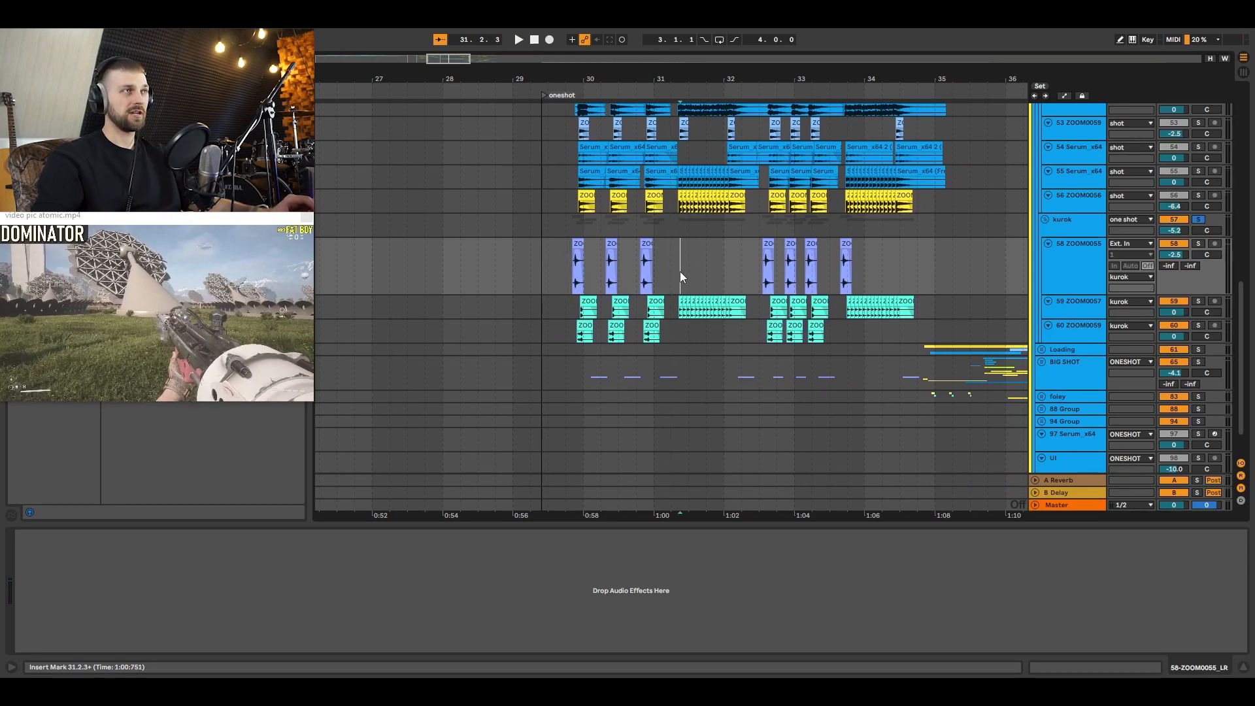
pyautogui.press('space')
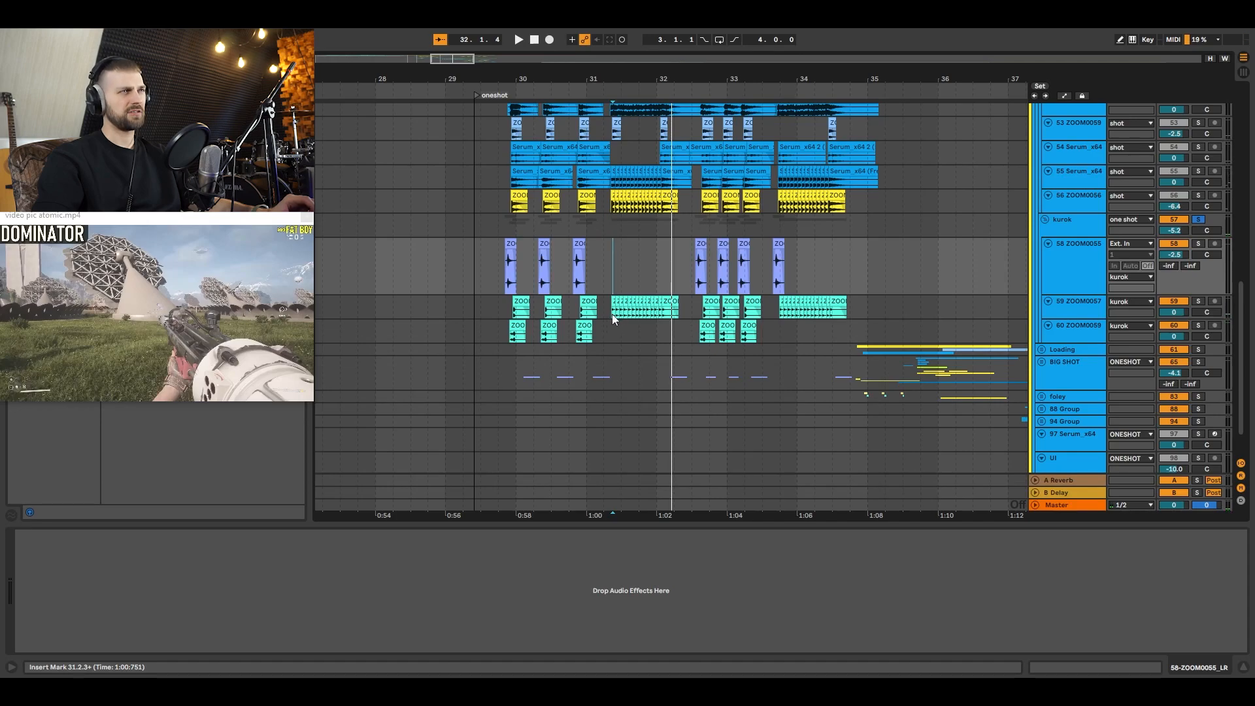
pyautogui.click(612, 314)
pyautogui.click(670, 301)
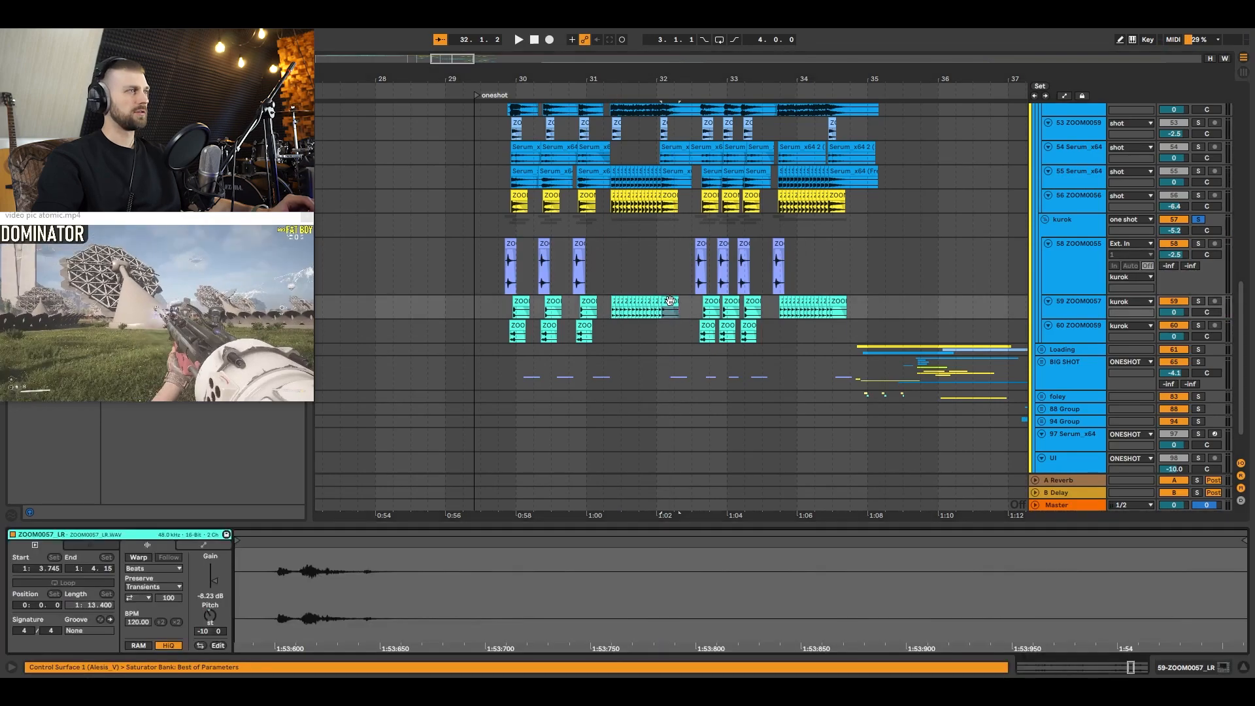
pyautogui.click(679, 283)
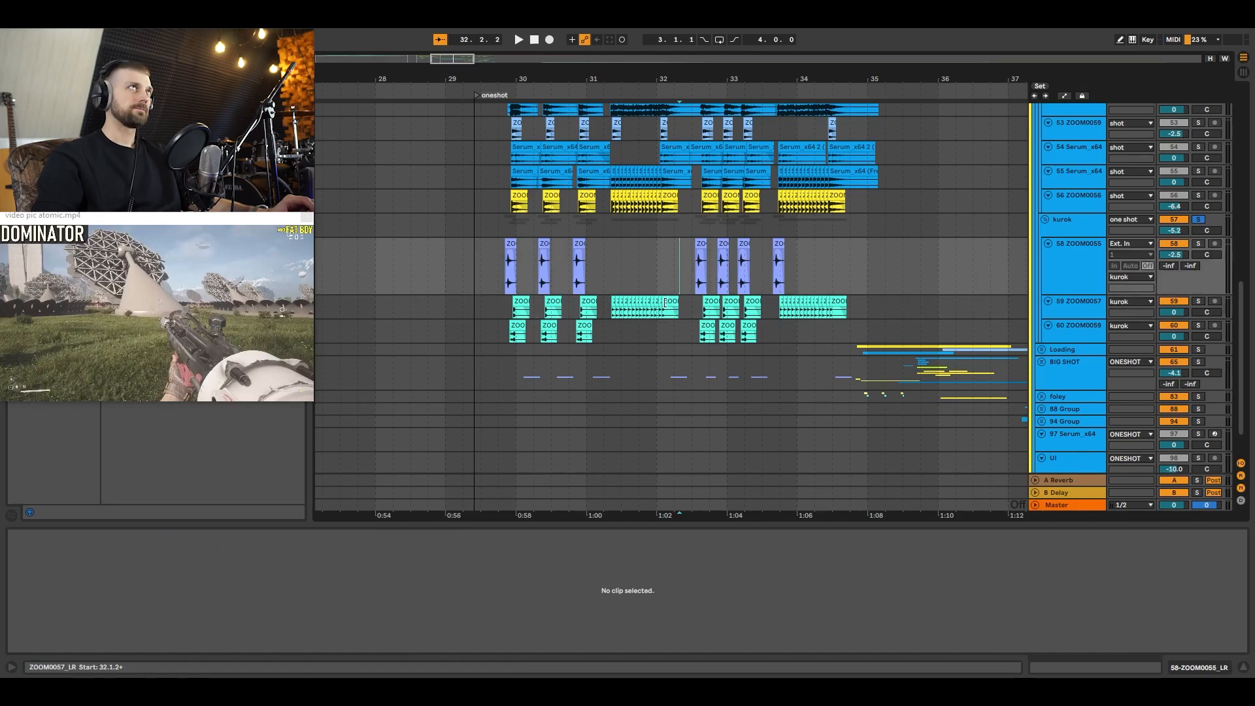
# Step: Clear the kurok solo and unfold the Loading group to show its three tracks
pyautogui.moveTo(732, 79); pyautogui.dragTo(531, 44)
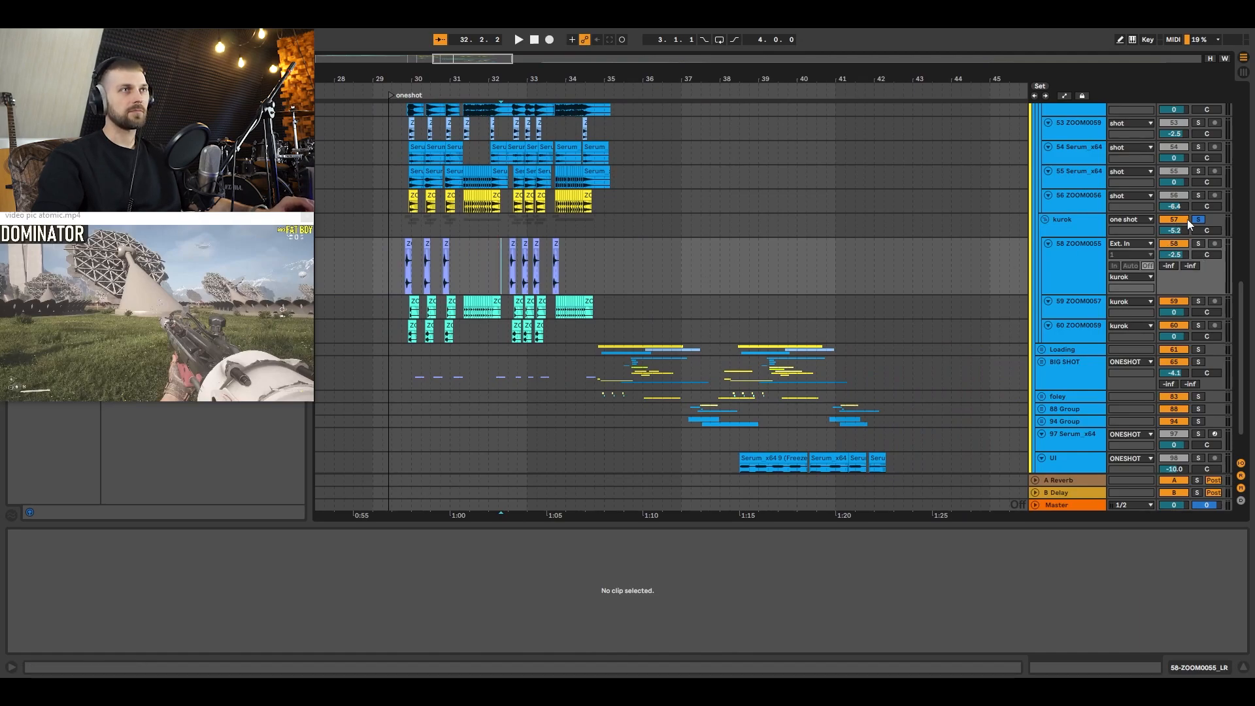
pyautogui.click(1075, 371)
pyautogui.click(1040, 361)
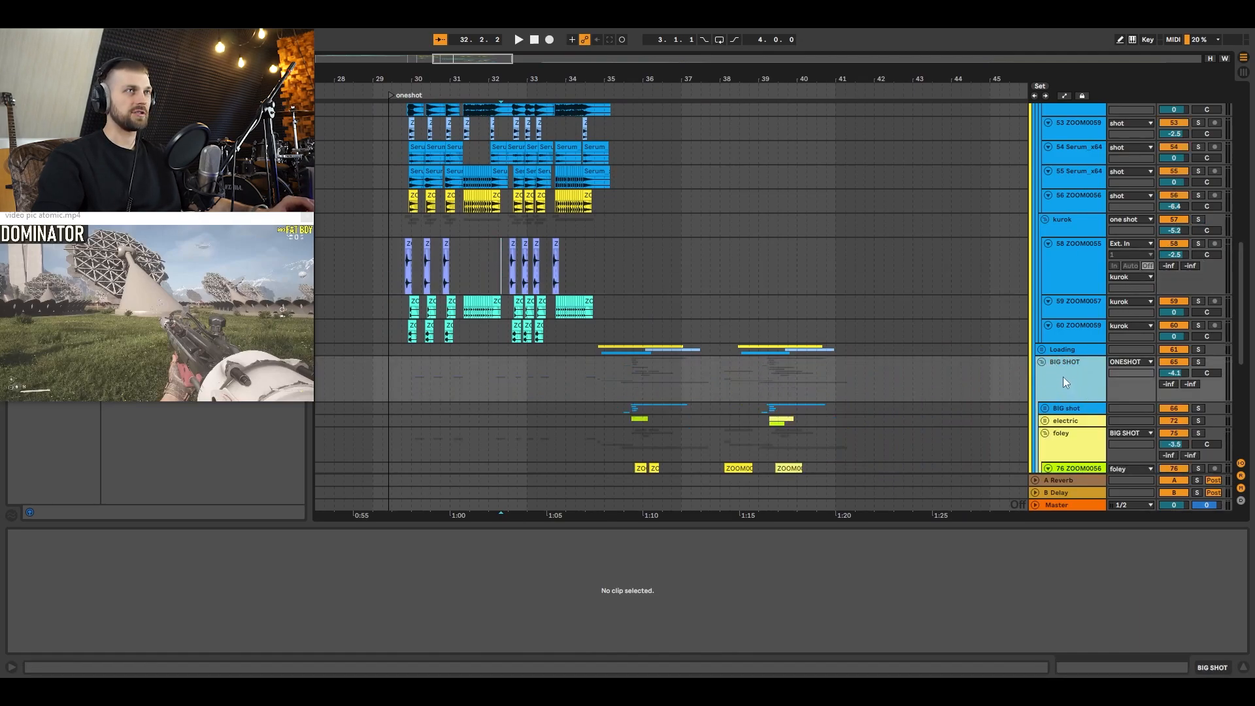
pyautogui.click(1041, 362)
pyautogui.click(1041, 347)
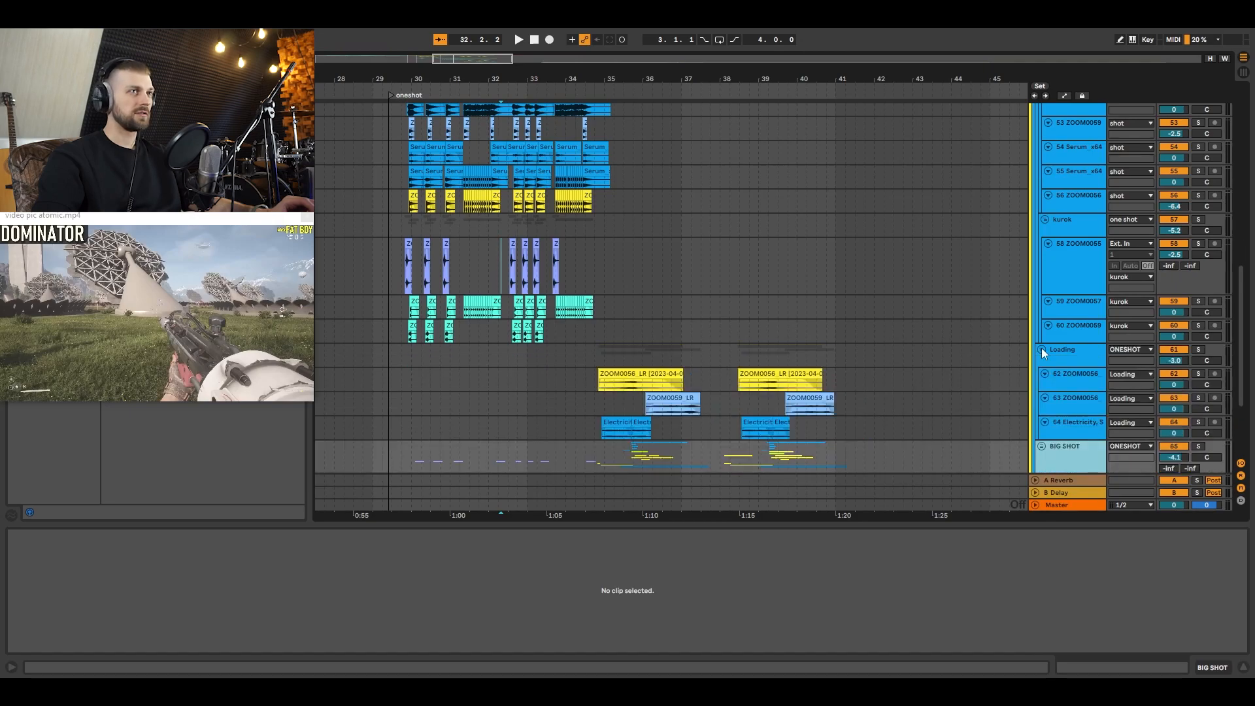
# Step: Unfold the BIG SHOT group and audition the 79 ZOOM0055 foley track in solo from 30.1.3
pyautogui.click(1041, 447)
pyautogui.scroll(-8, 751, 390)
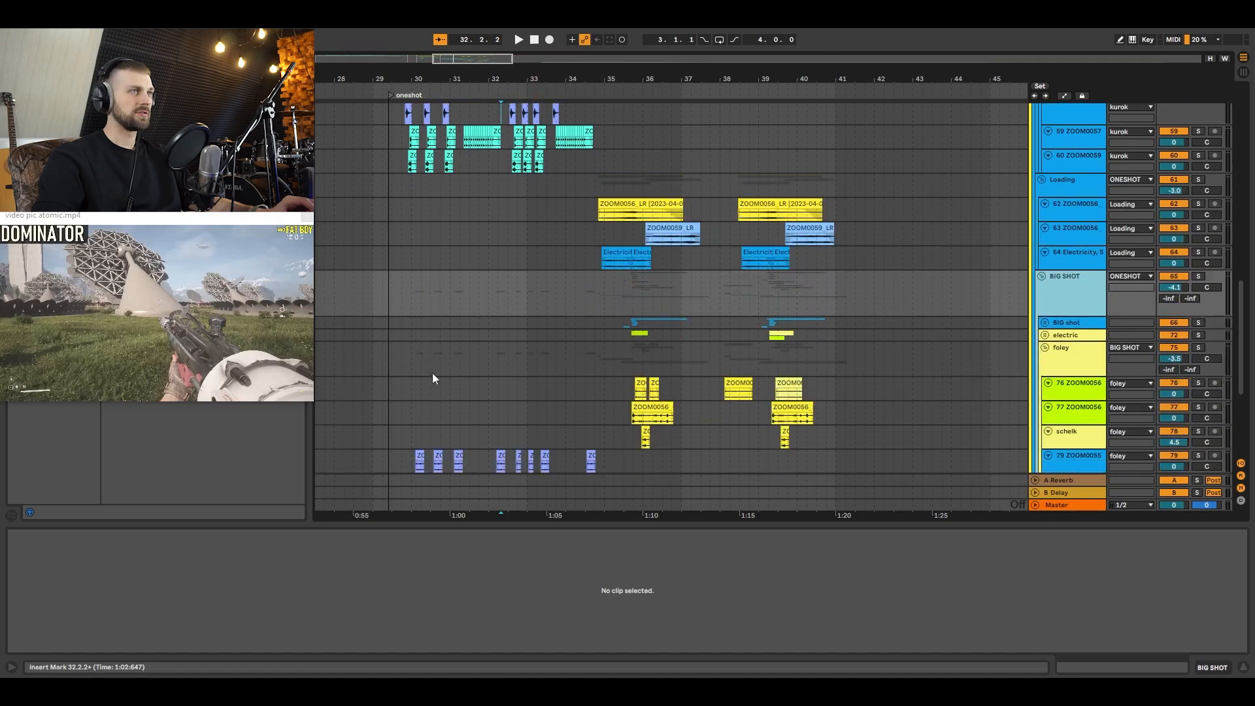
pyautogui.click(417, 365)
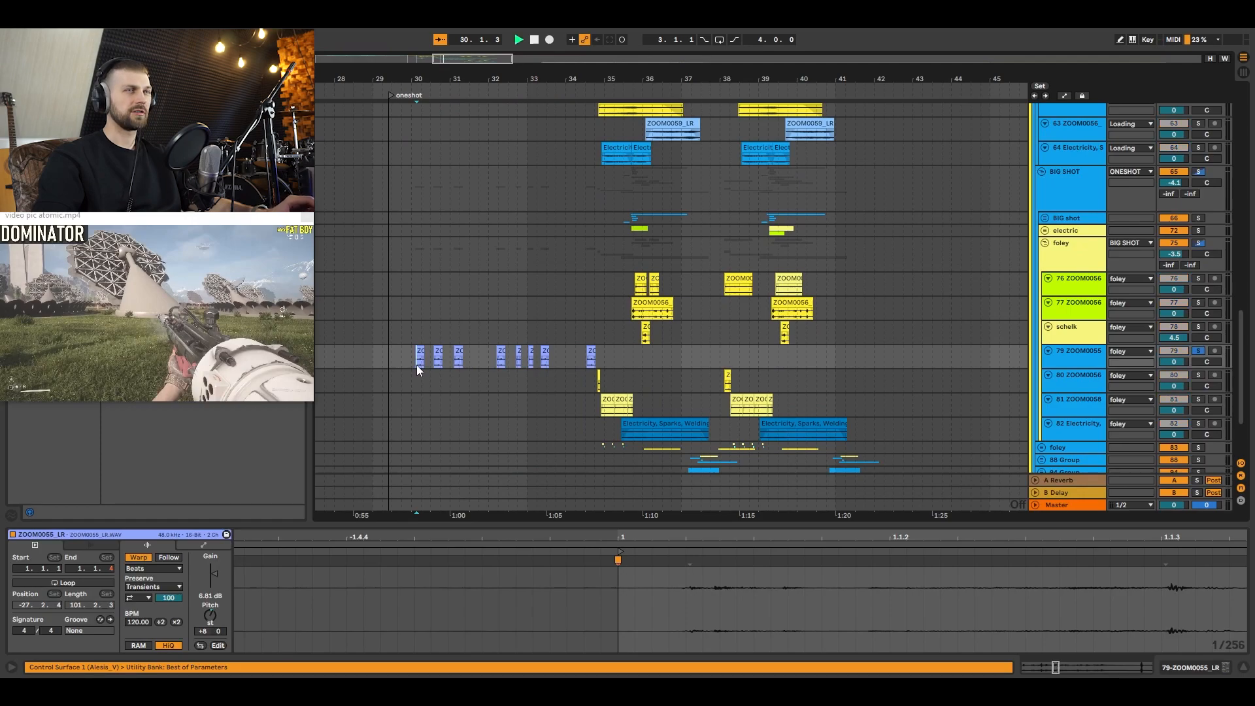
pyautogui.press('space')
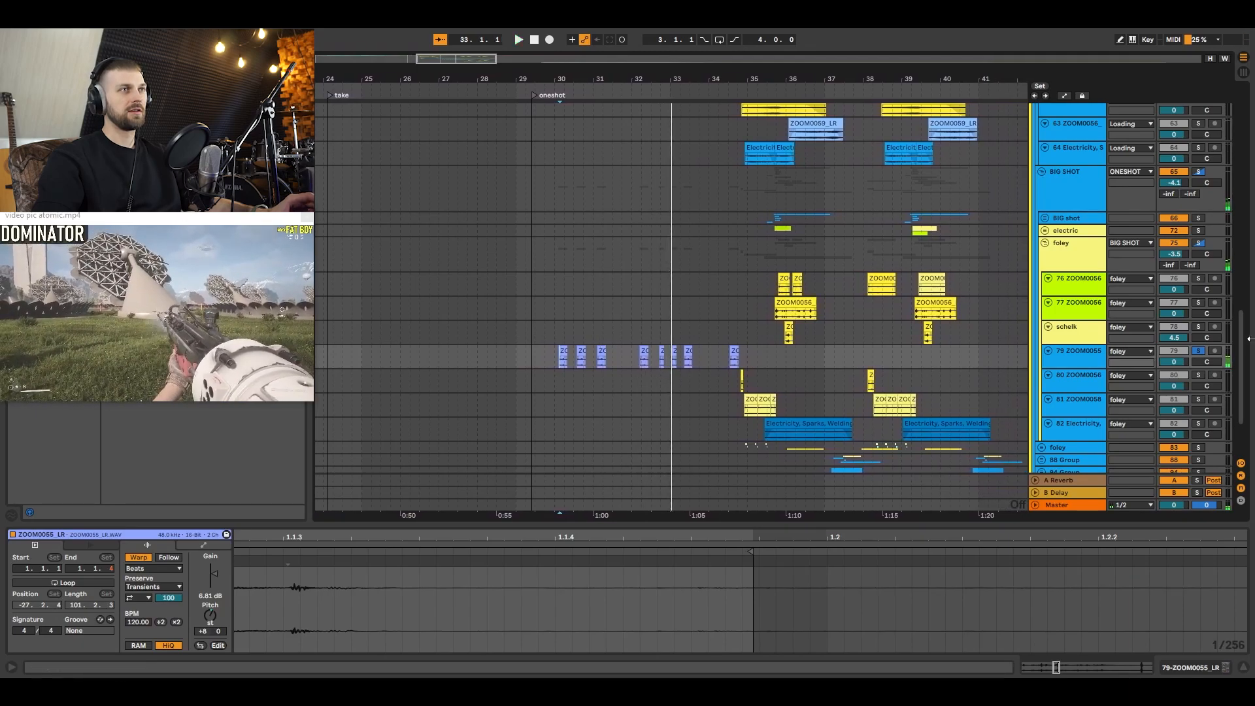
# Step: Clear the foley solo and audition all gun layers together from 29.4.1
pyautogui.scroll(6, 532, 279)
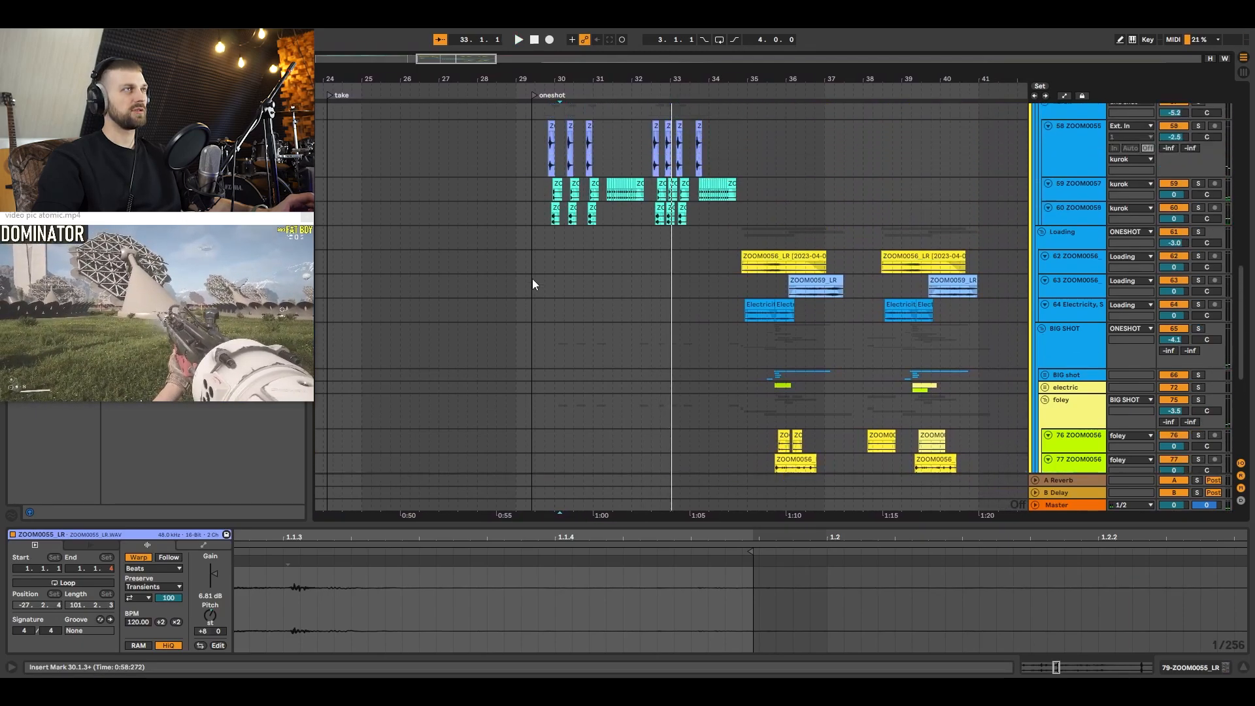
pyautogui.click(547, 191)
pyautogui.press('space')
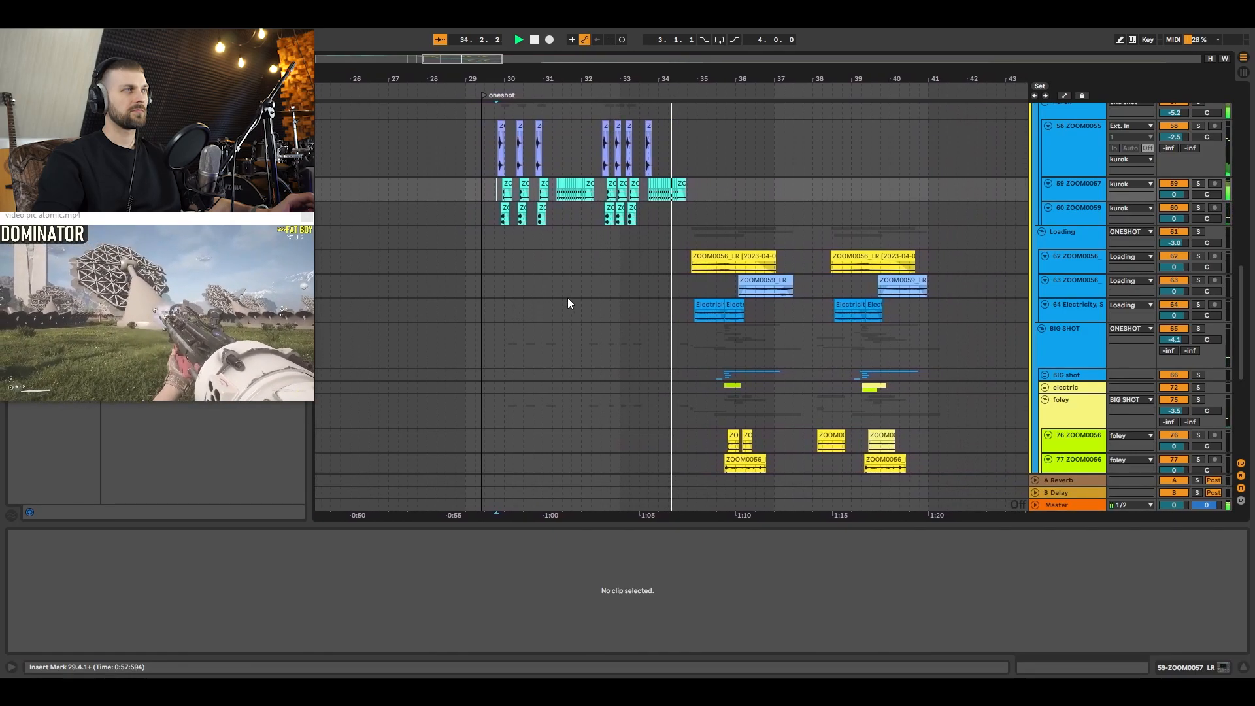
pyautogui.press('space')
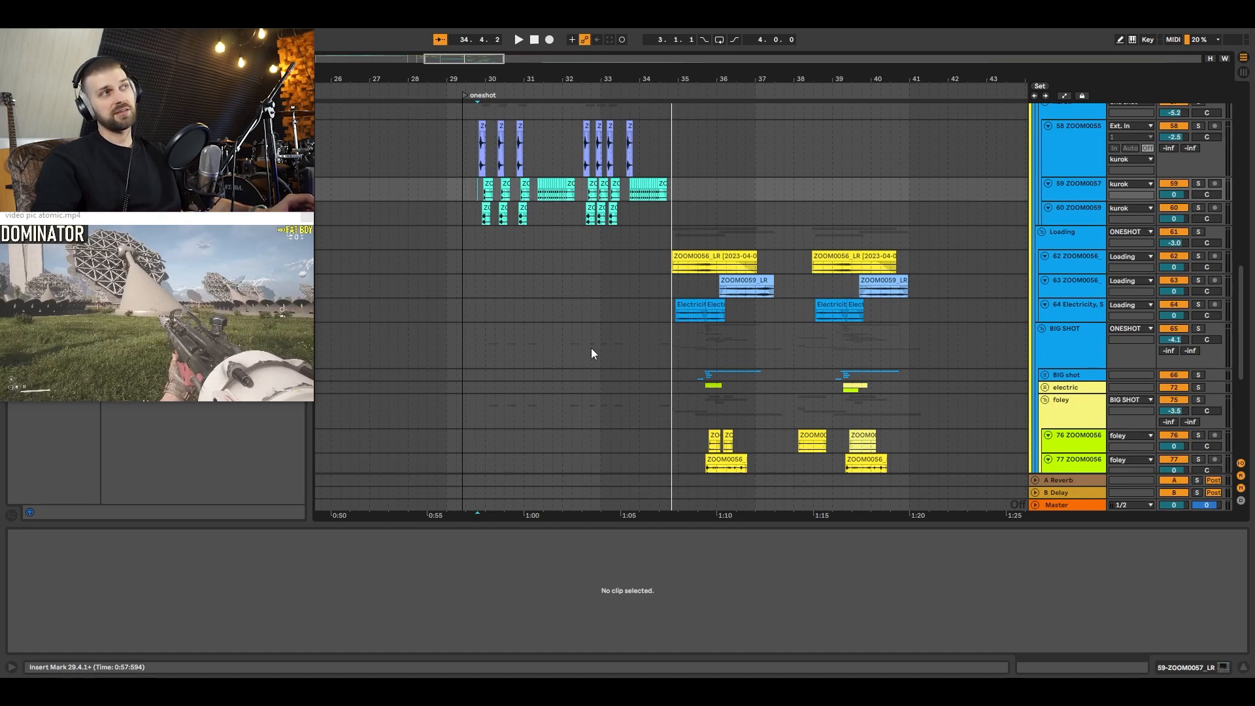
# Step: Optimize the track heights and review the shot and kurok layers, placing the insert marker at 35.2.1
pyautogui.scroll(3, 570, 291)
pyautogui.scroll(3, 570, 290)
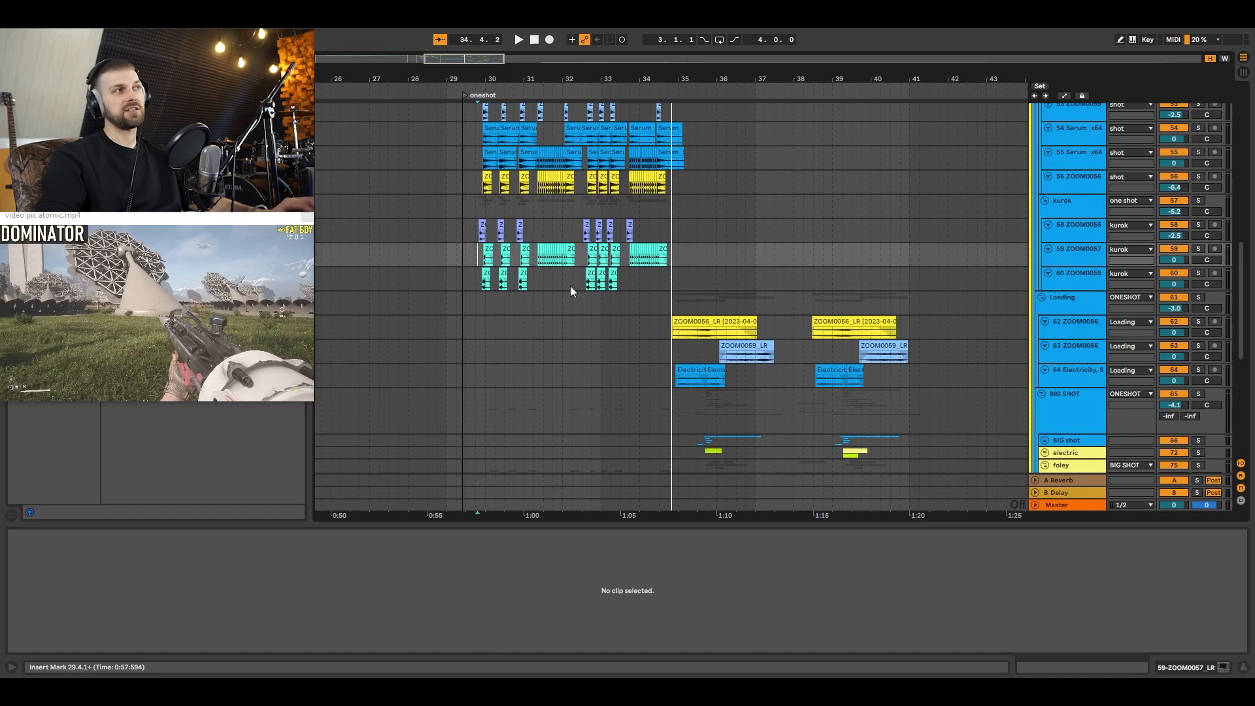
pyautogui.scroll(2, 609, 329)
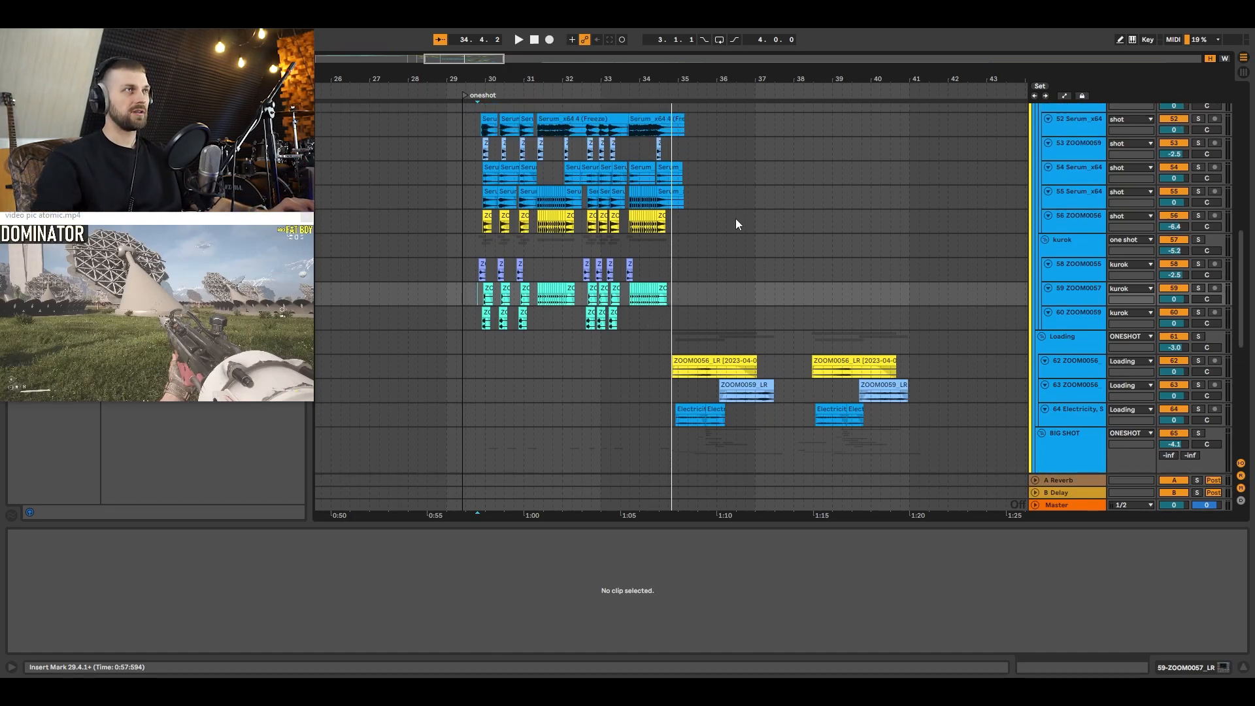
pyautogui.click(687, 244)
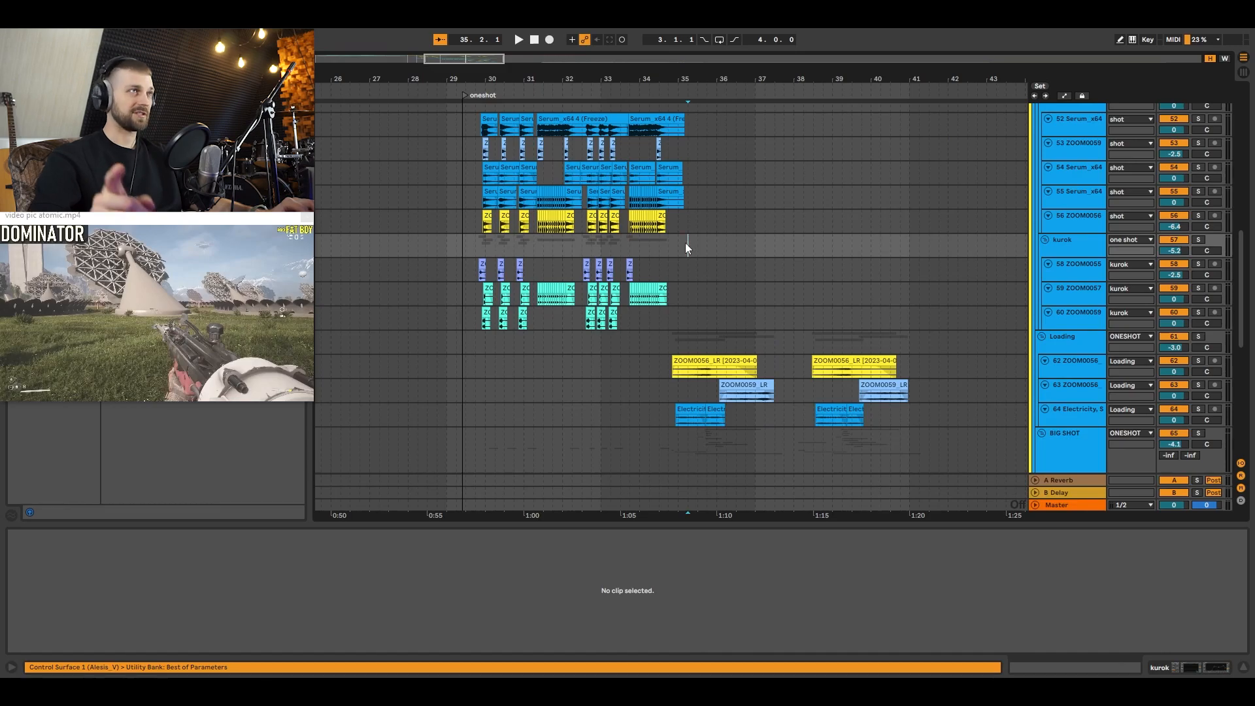
pyautogui.scroll(5, 686, 242)
pyautogui.moveTo(693, 71); pyautogui.dragTo(611, 71)
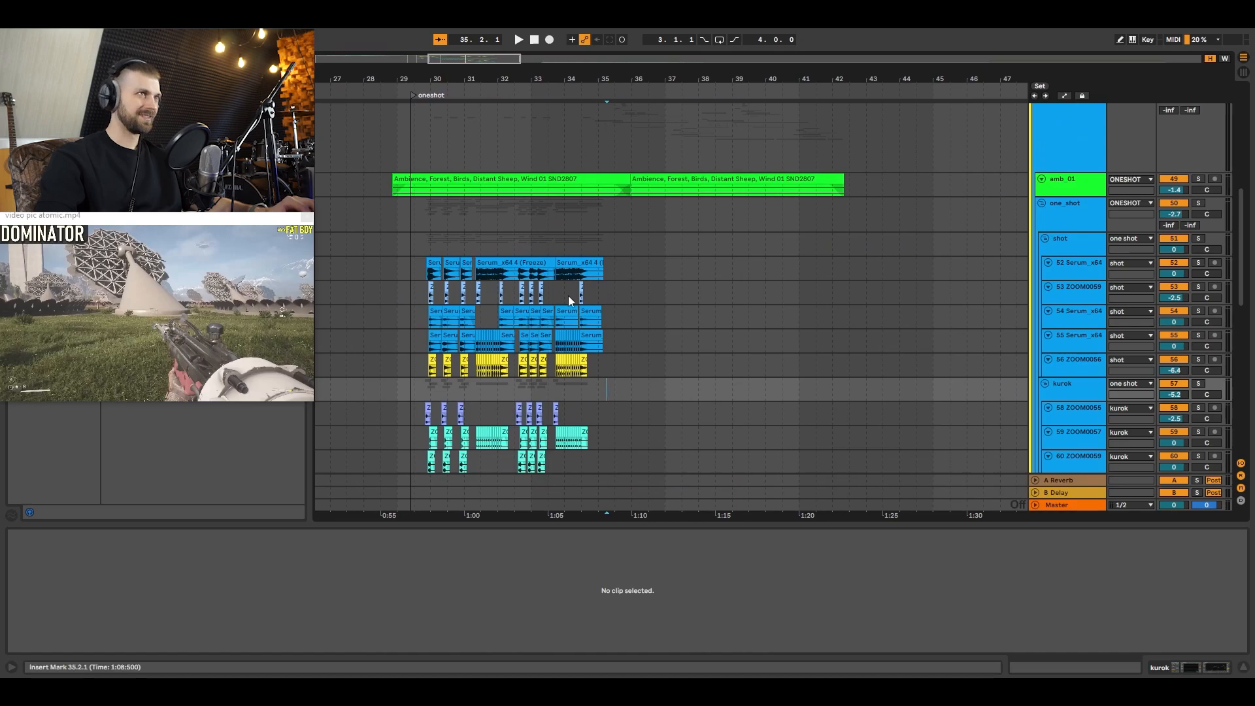
# Step: Solo the 62 ZOOM0056 track in the Loading group and audition it from 34.3.3
pyautogui.scroll(-9, 579, 264)
pyautogui.click(588, 255)
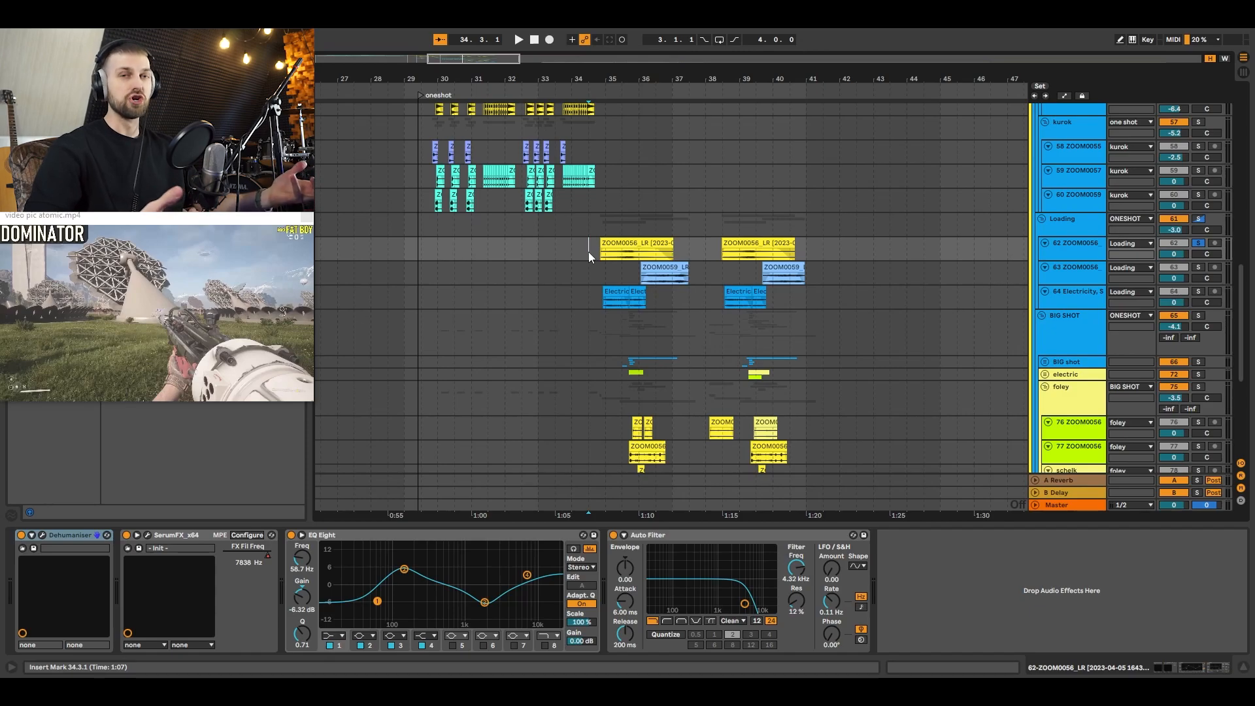
pyautogui.click(594, 253)
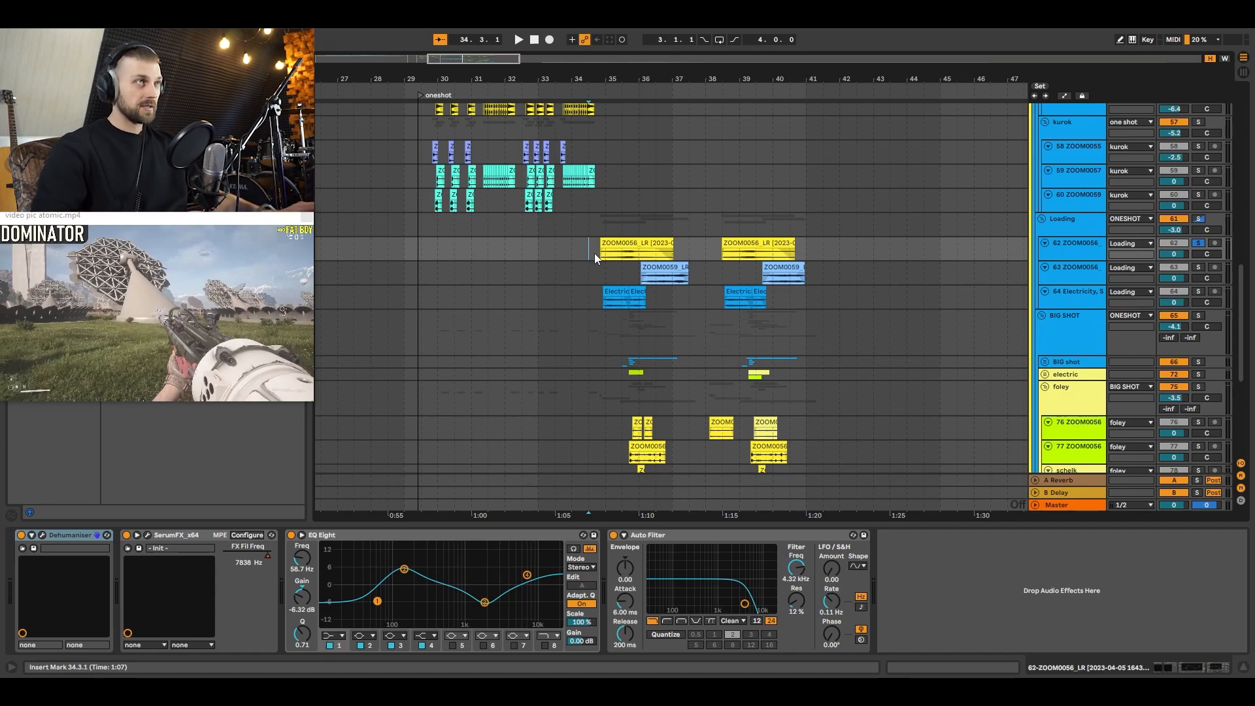
pyautogui.press('space')
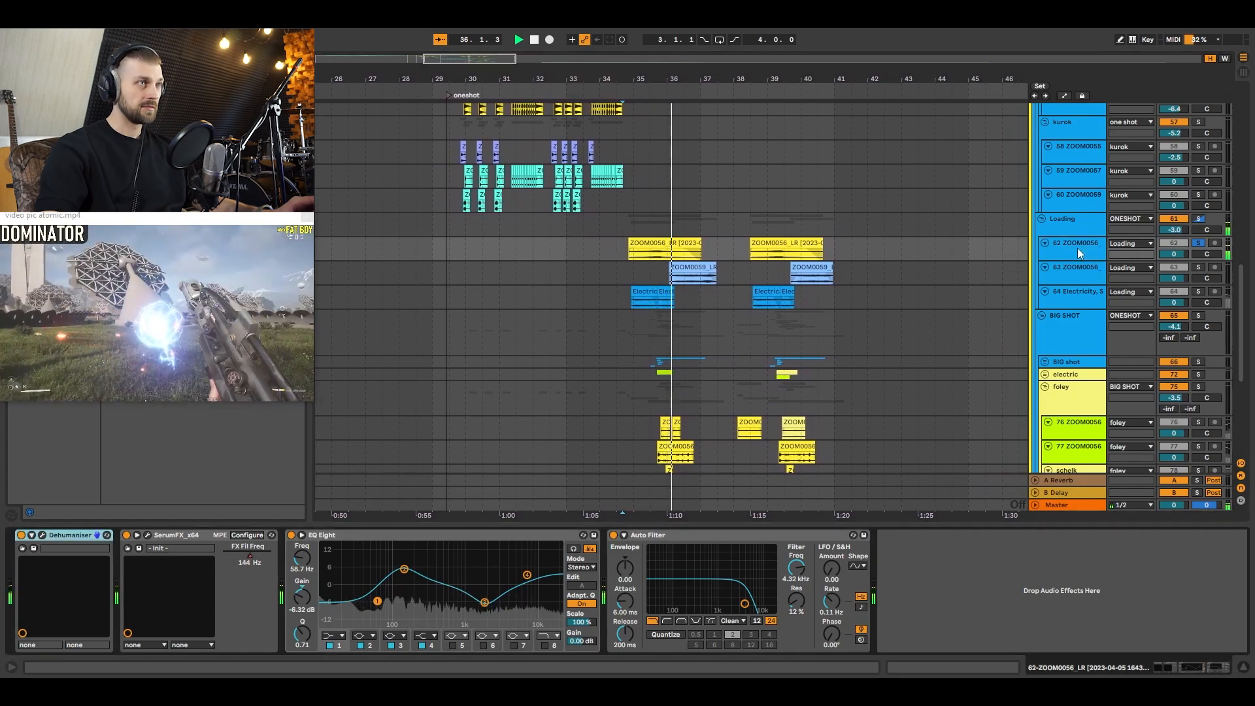
pyautogui.press('space')
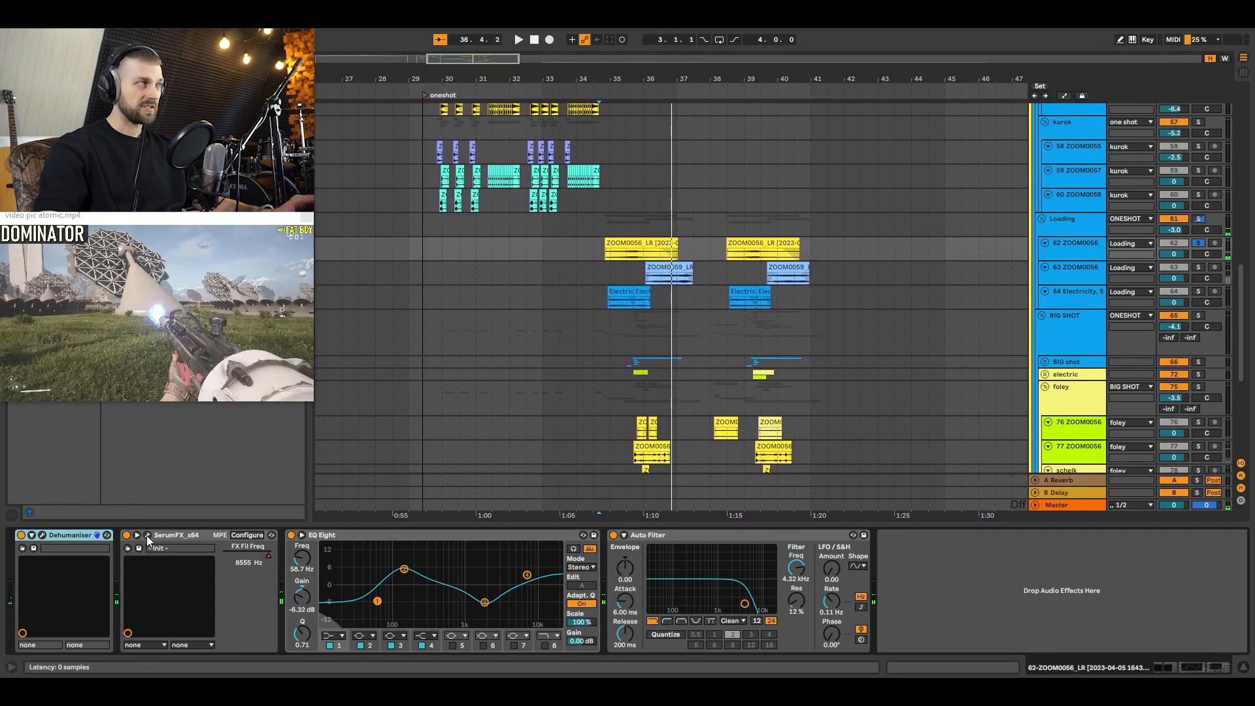
# Step: Check the SerumFX filter and the enlarged FX Fil Freq automation of the 62 ZOOM0056 track, then hide the automation
pyautogui.click(147, 535)
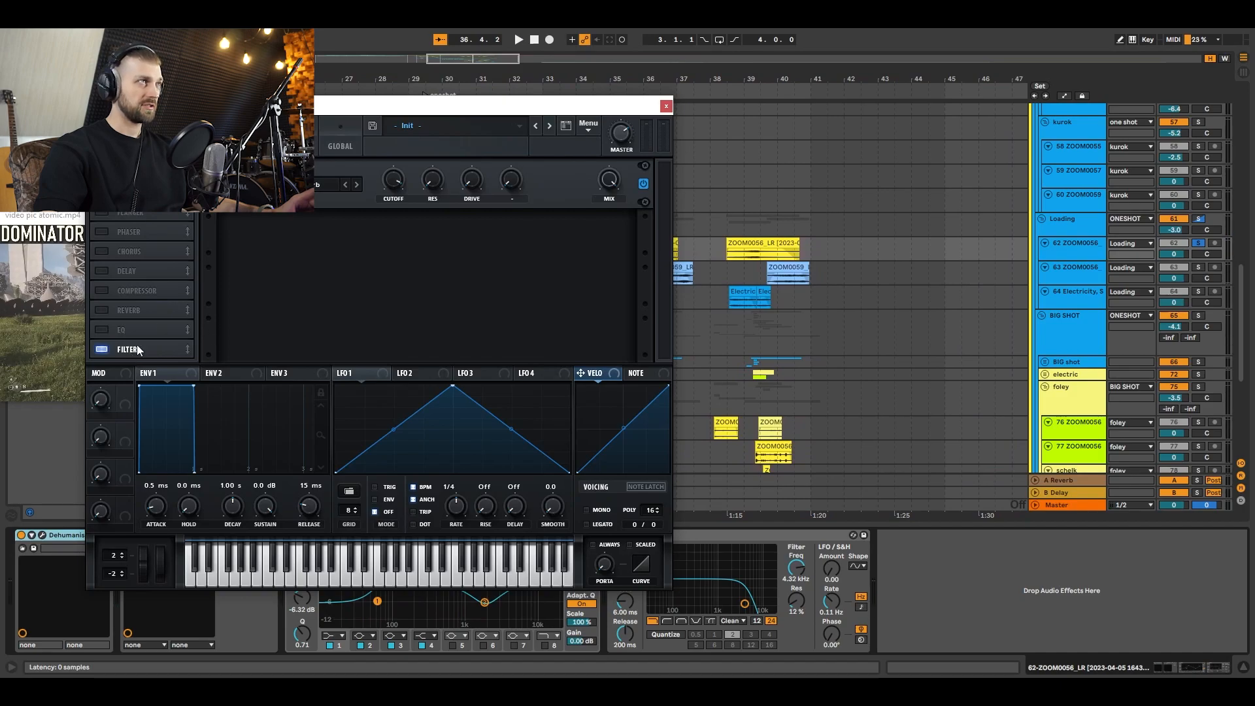
pyautogui.click(665, 105)
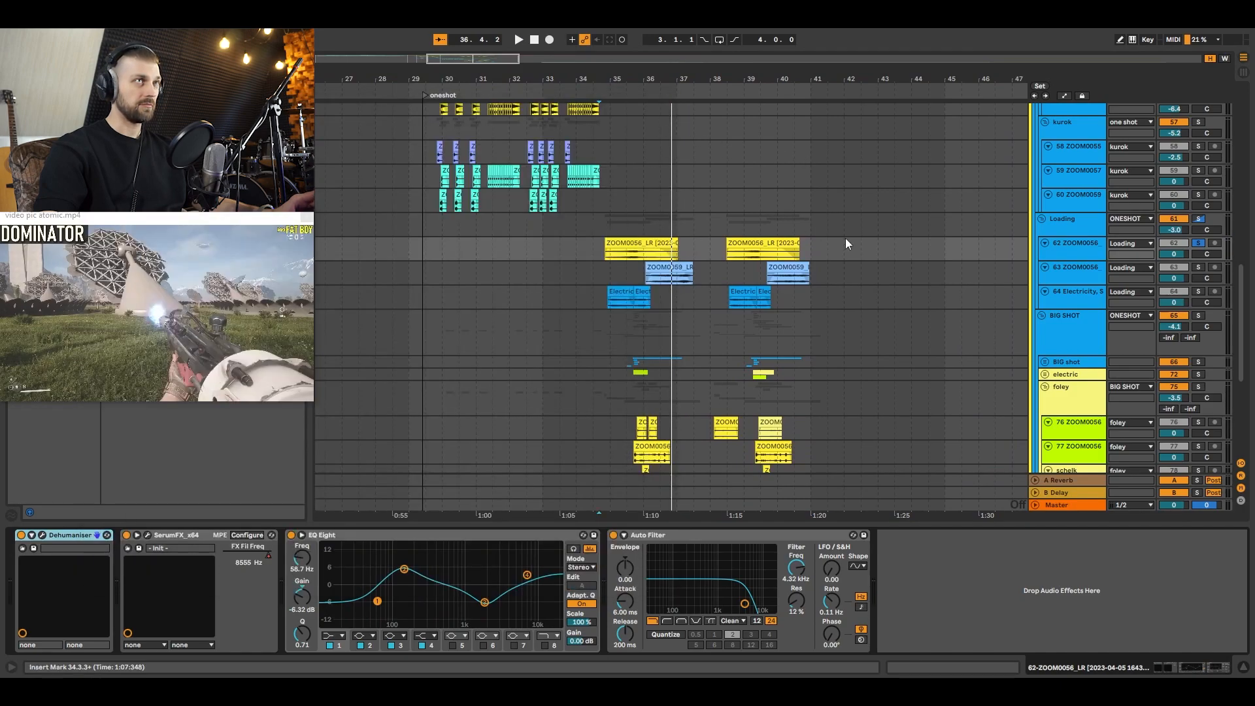
pyautogui.press('a')
pyautogui.click(1070, 262)
pyautogui.moveTo(1070, 260); pyautogui.dragTo(1071, 338)
pyautogui.click(1073, 254)
pyautogui.click(1078, 283)
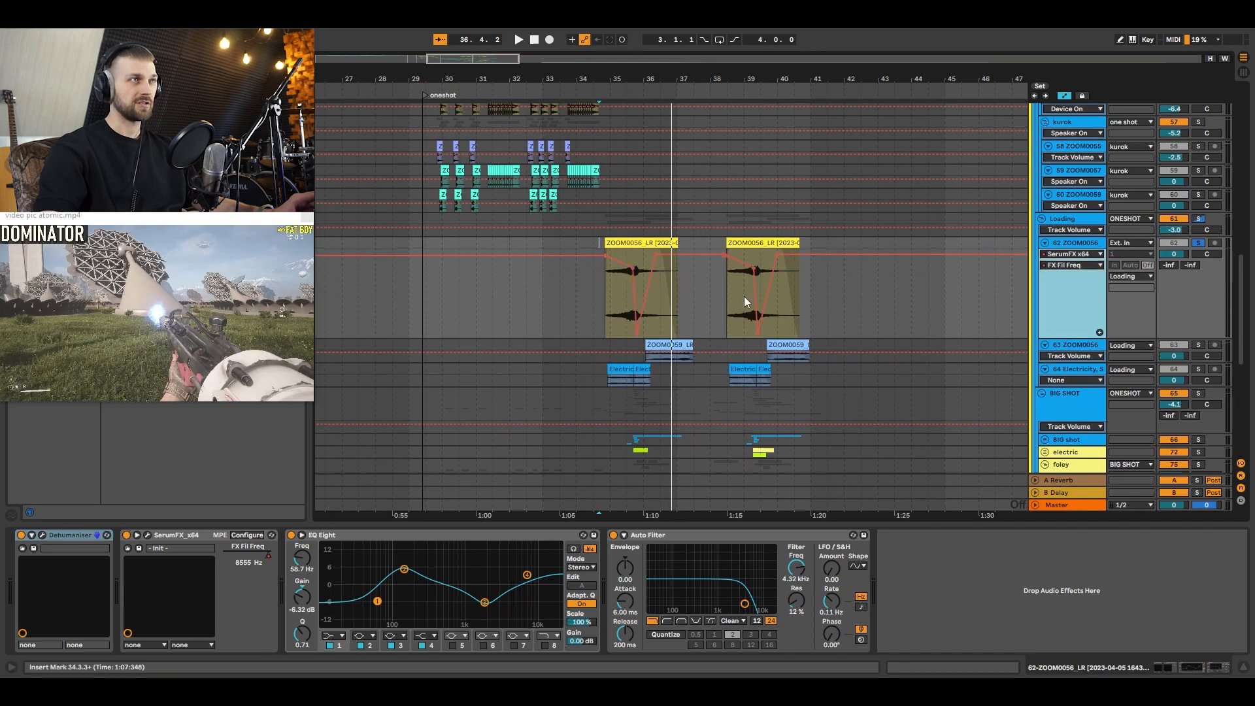
pyautogui.press('a')
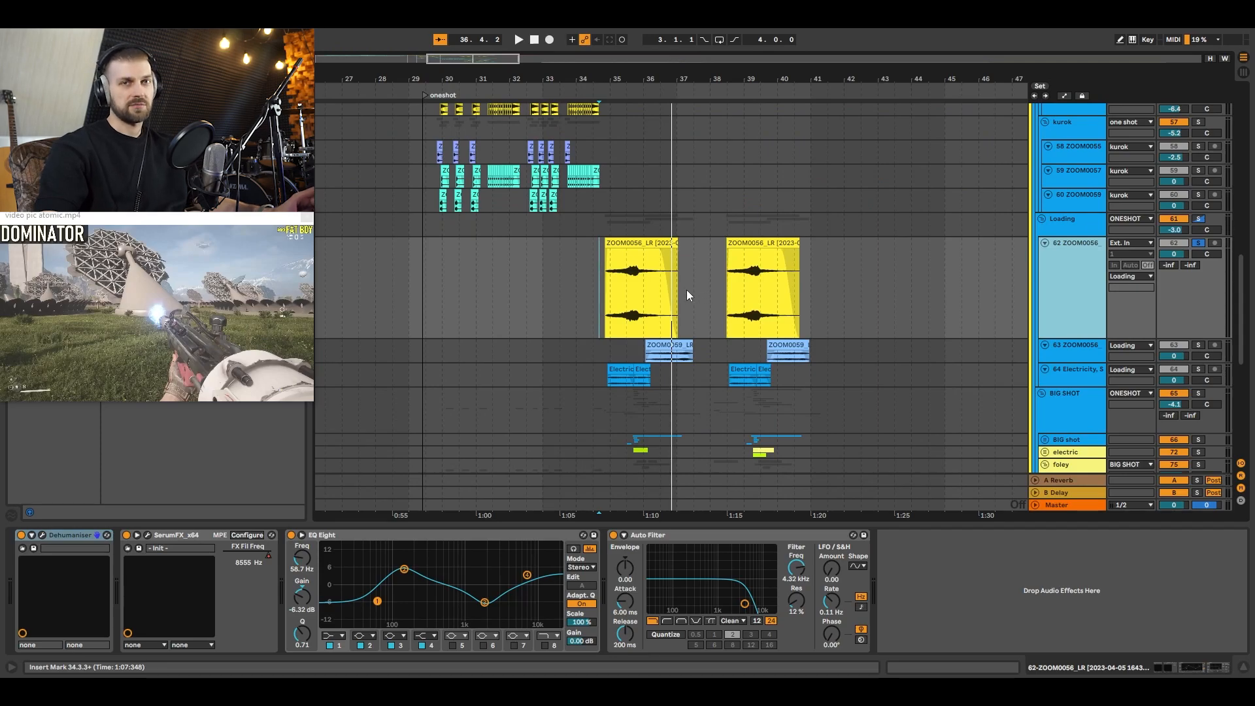
# Step: Audition the 63 ZOOM0056 track in solo from the start of its first ZOOM0059_LR clip
pyautogui.moveTo(609, 277)
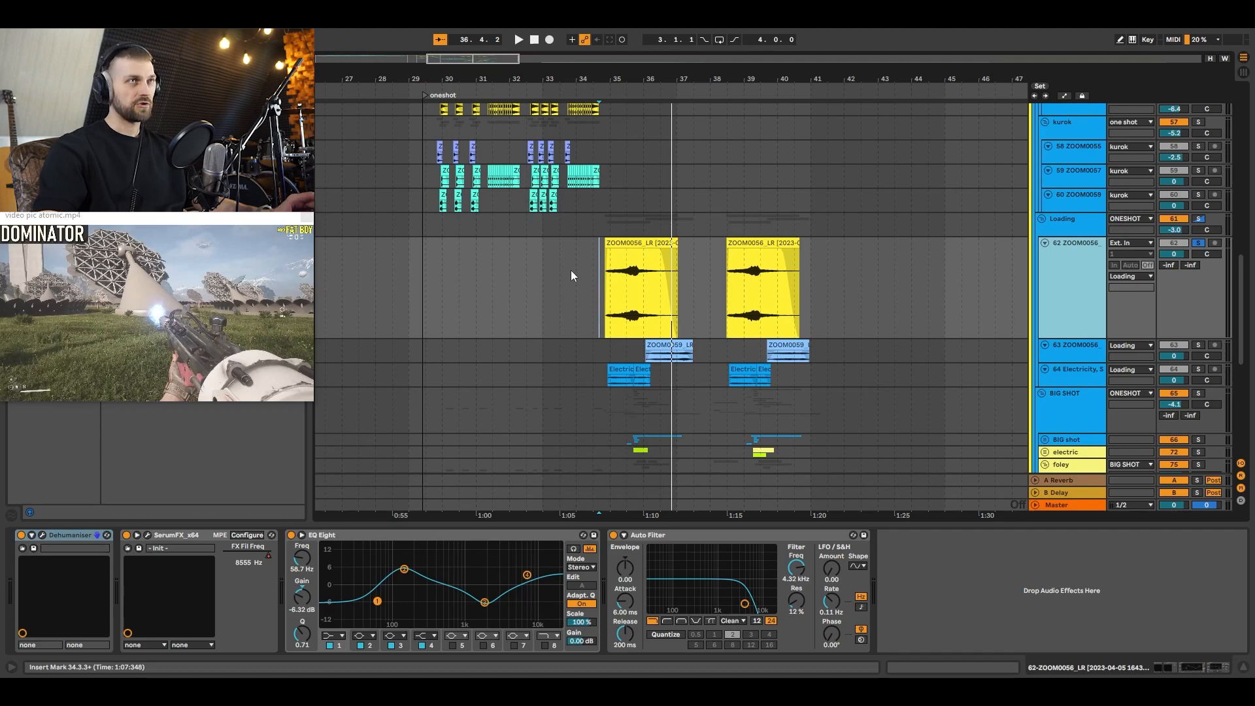
pyautogui.click(1073, 283)
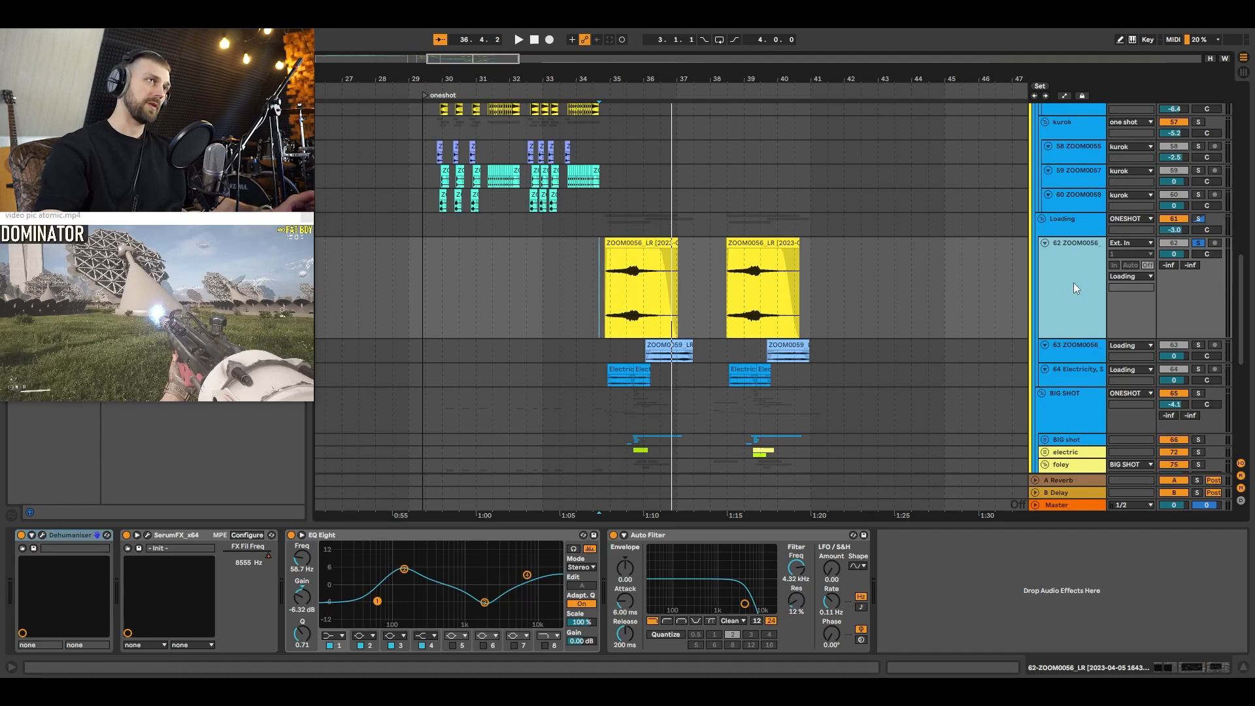
pyautogui.click(645, 353)
pyautogui.press('space')
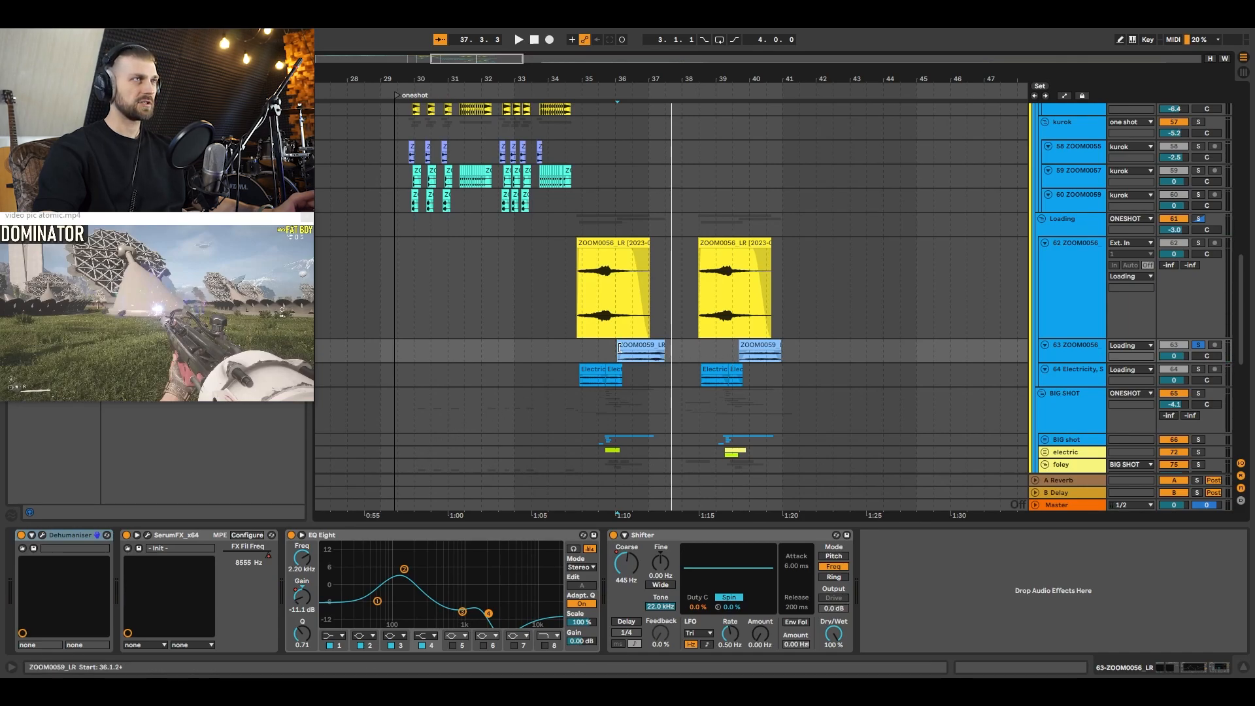
# Step: Inspect the first ZOOM0059_LR clip's gain and pitch settings and the device chain of the 63 ZOOM0056 track
pyautogui.click(639, 342)
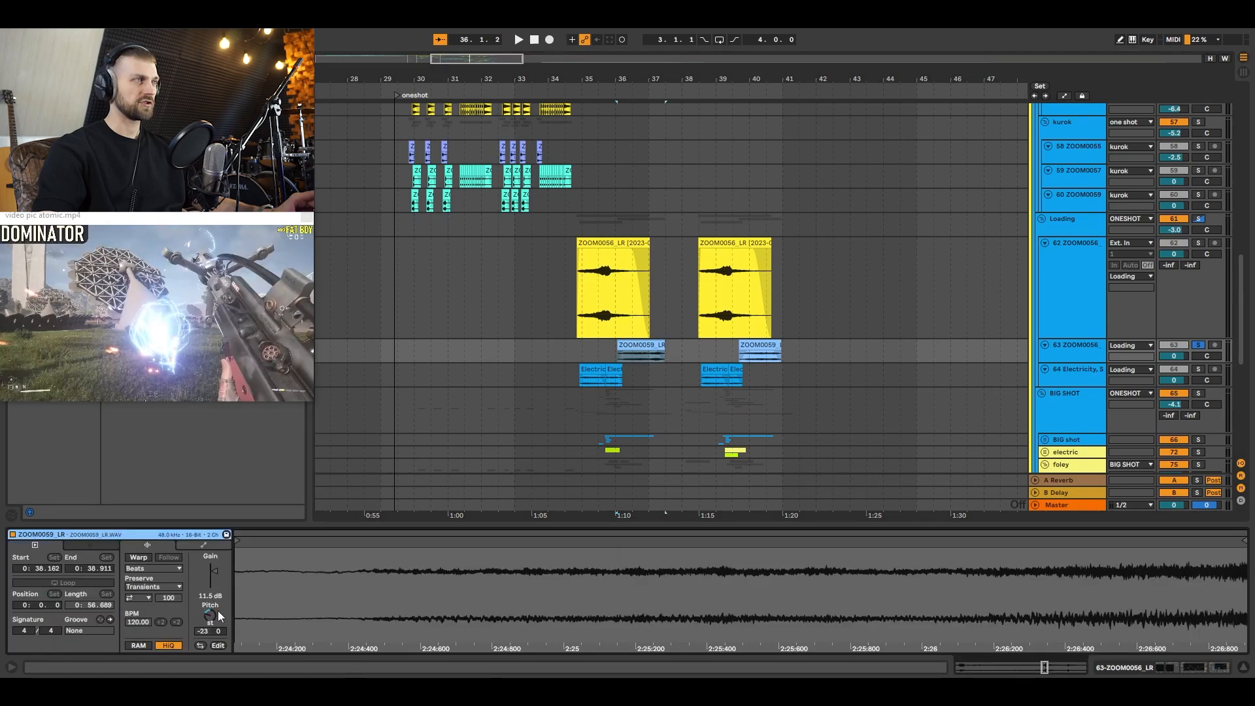
pyautogui.click(1069, 345)
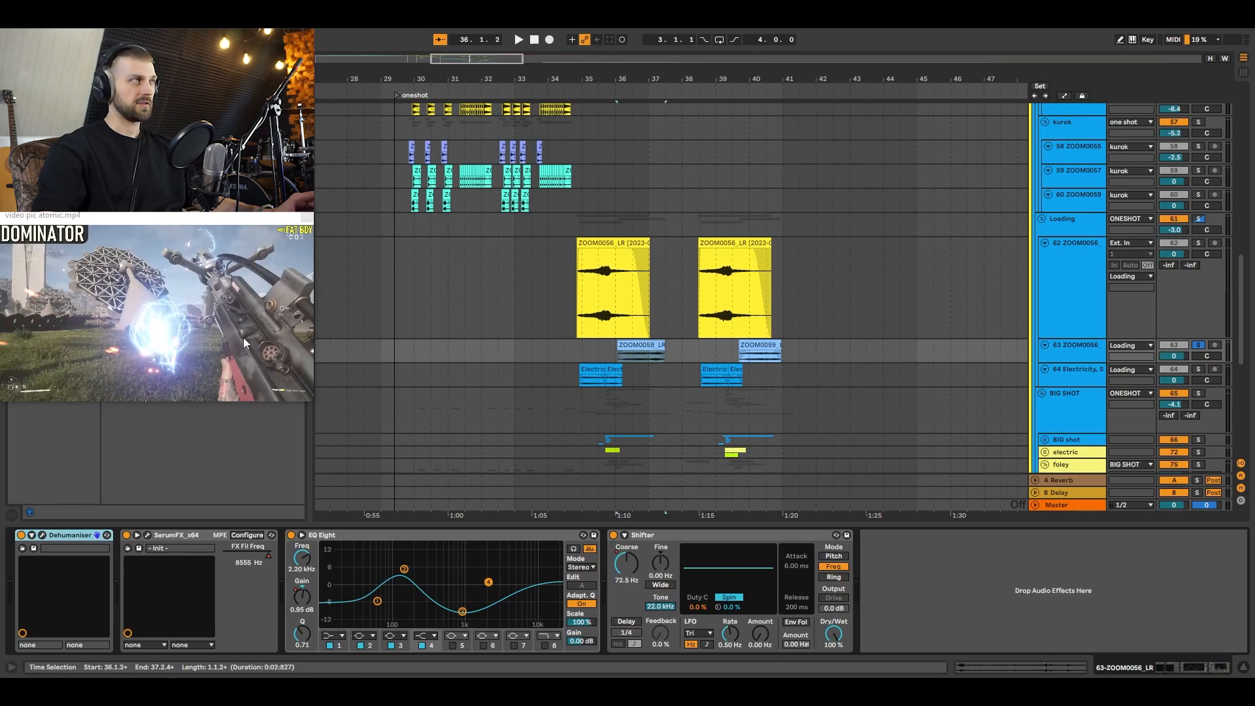
# Step: Audition the 64 Electricity track in solo from 34.4.3, pausing and replaying it against the video
pyautogui.click(577, 372)
pyautogui.press('space')
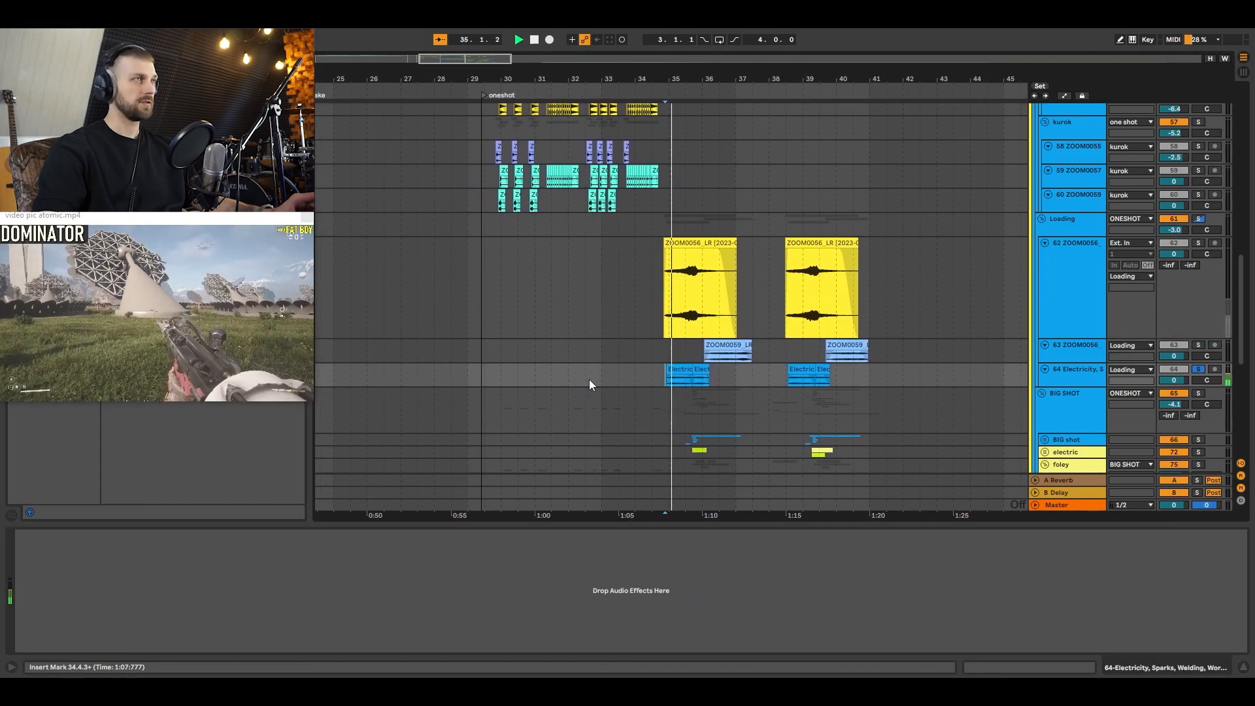
pyautogui.press('space')
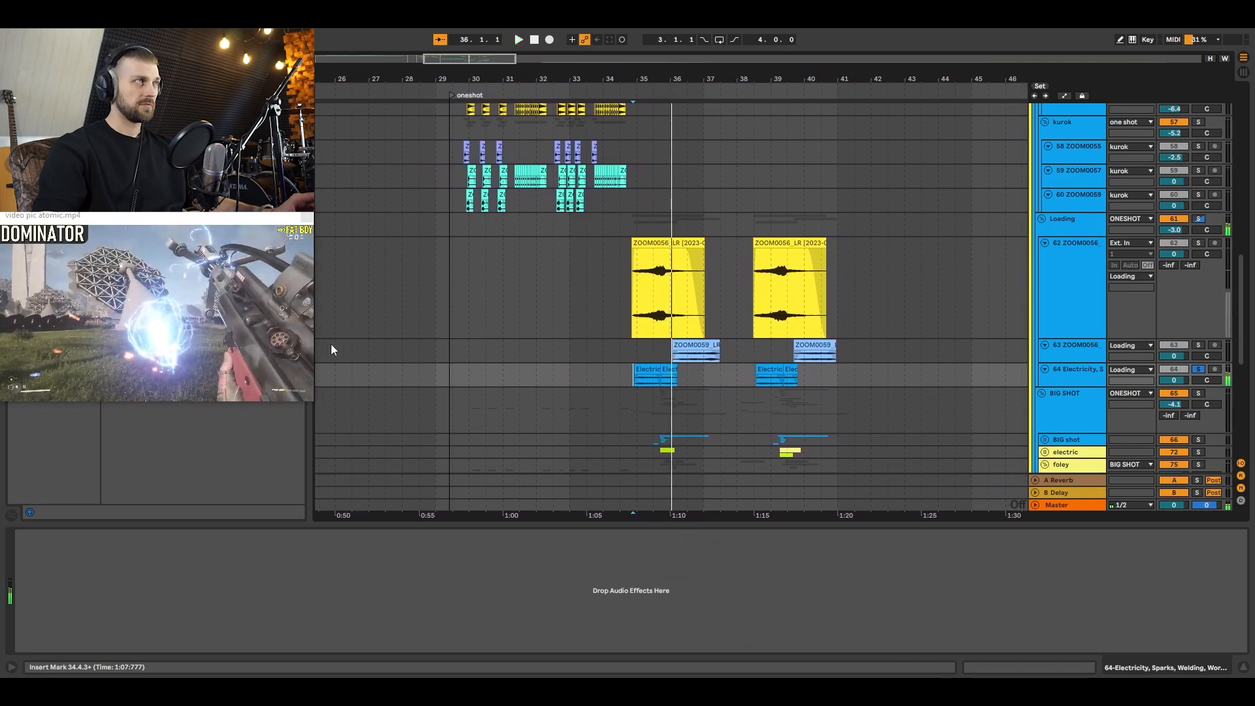
pyautogui.press('space')
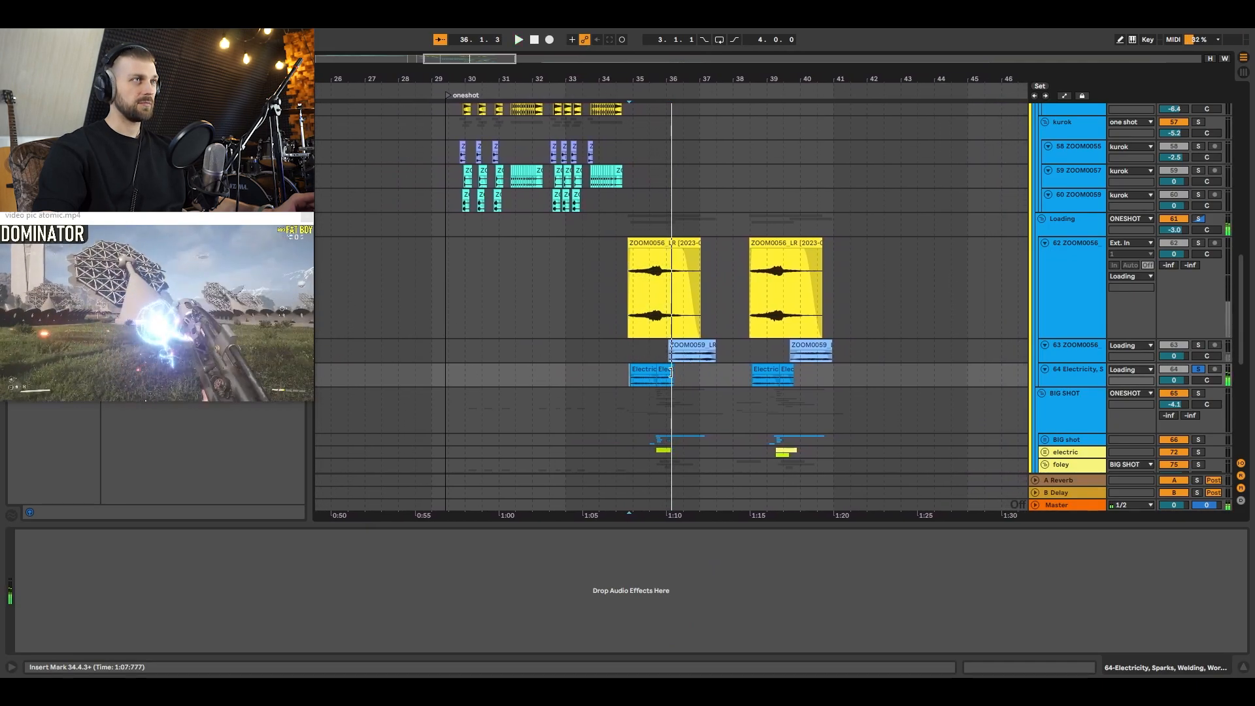
pyautogui.press('space')
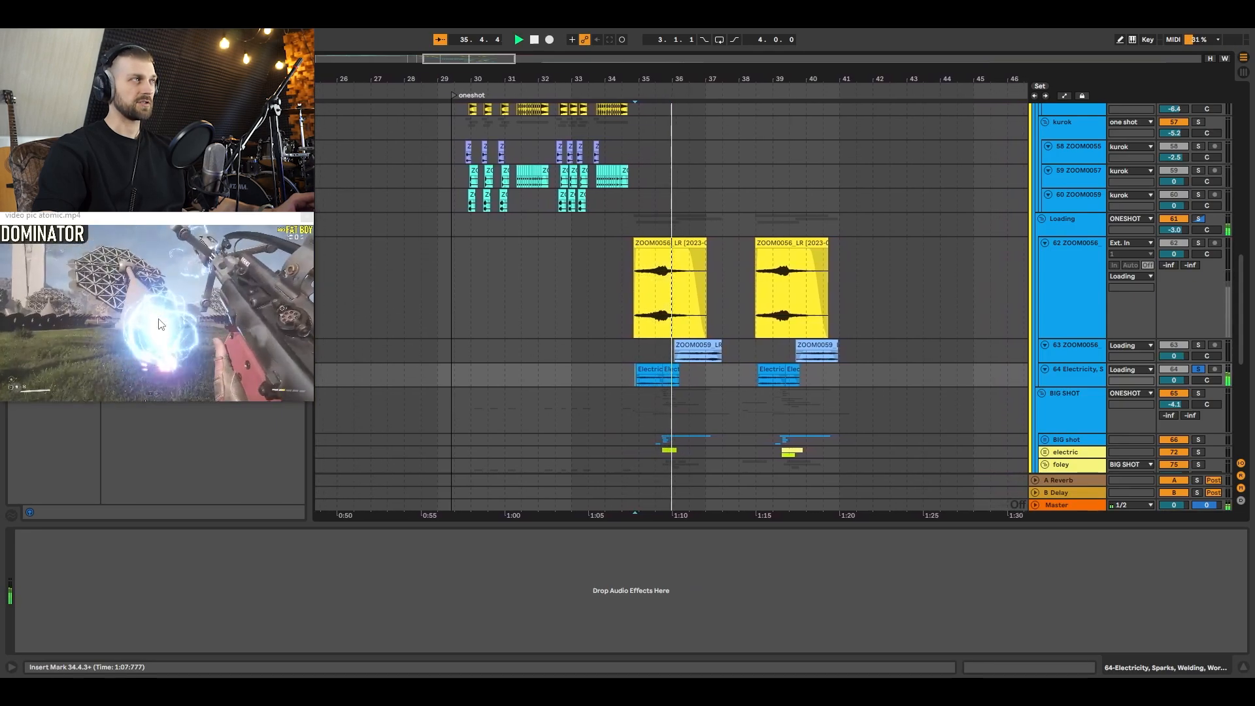
pyautogui.press('space')
# Step: Unfold the BIG shot group and audition its 67 Serum_x64 track in solo from 35.3.3
pyautogui.scroll(-2, 991, 406)
pyautogui.scroll(-2, 992, 411)
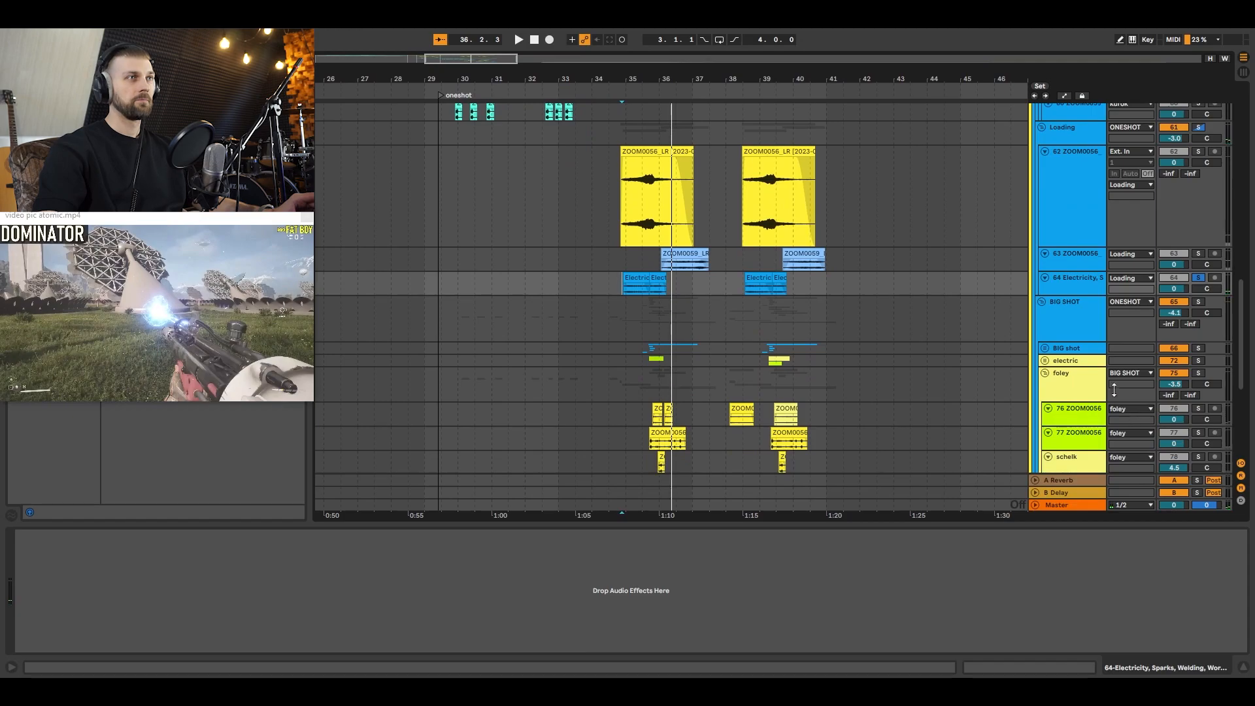
pyautogui.click(1078, 351)
pyautogui.click(1044, 348)
pyautogui.scroll(-3, 879, 275)
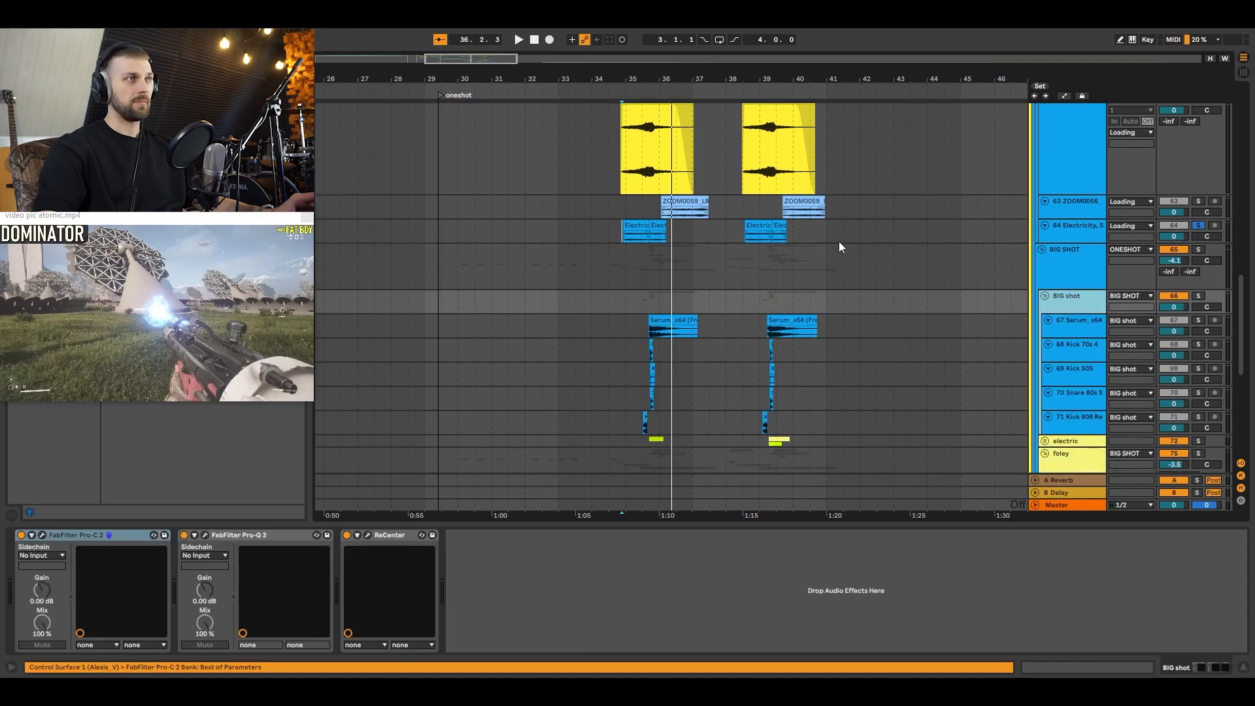
pyautogui.moveTo(656, 76); pyautogui.dragTo(515, 79)
pyautogui.click(482, 323)
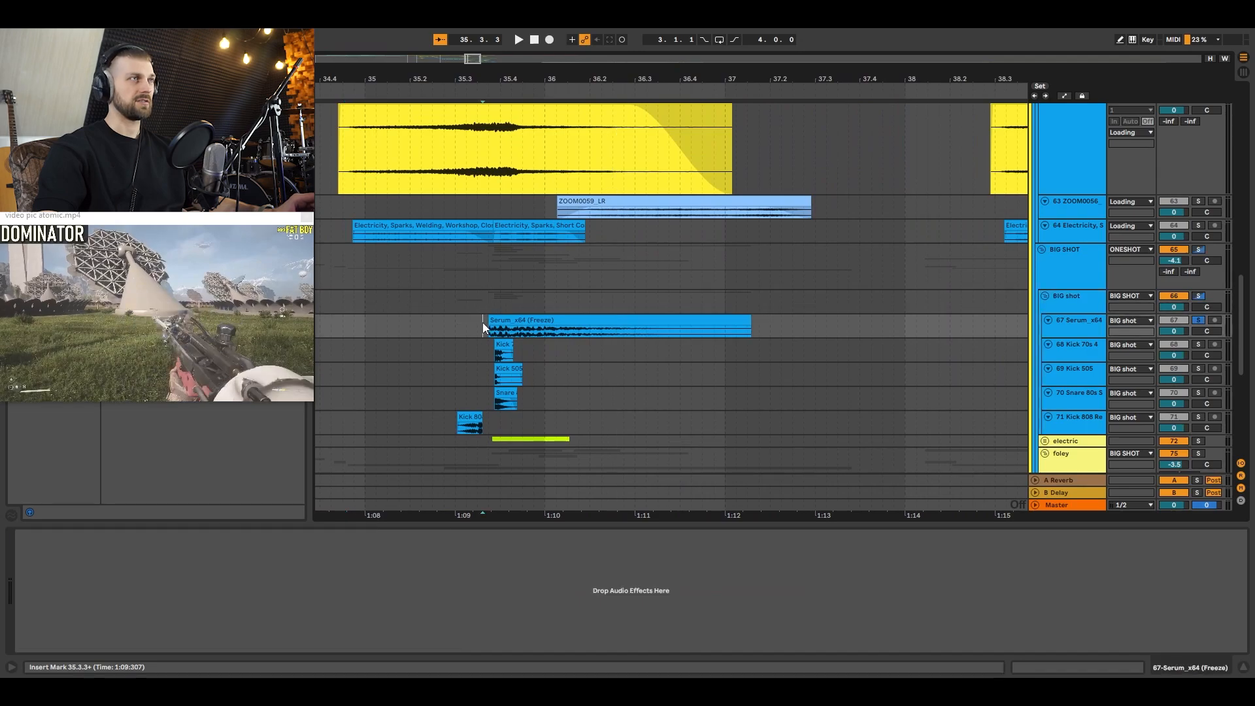
pyautogui.press('space')
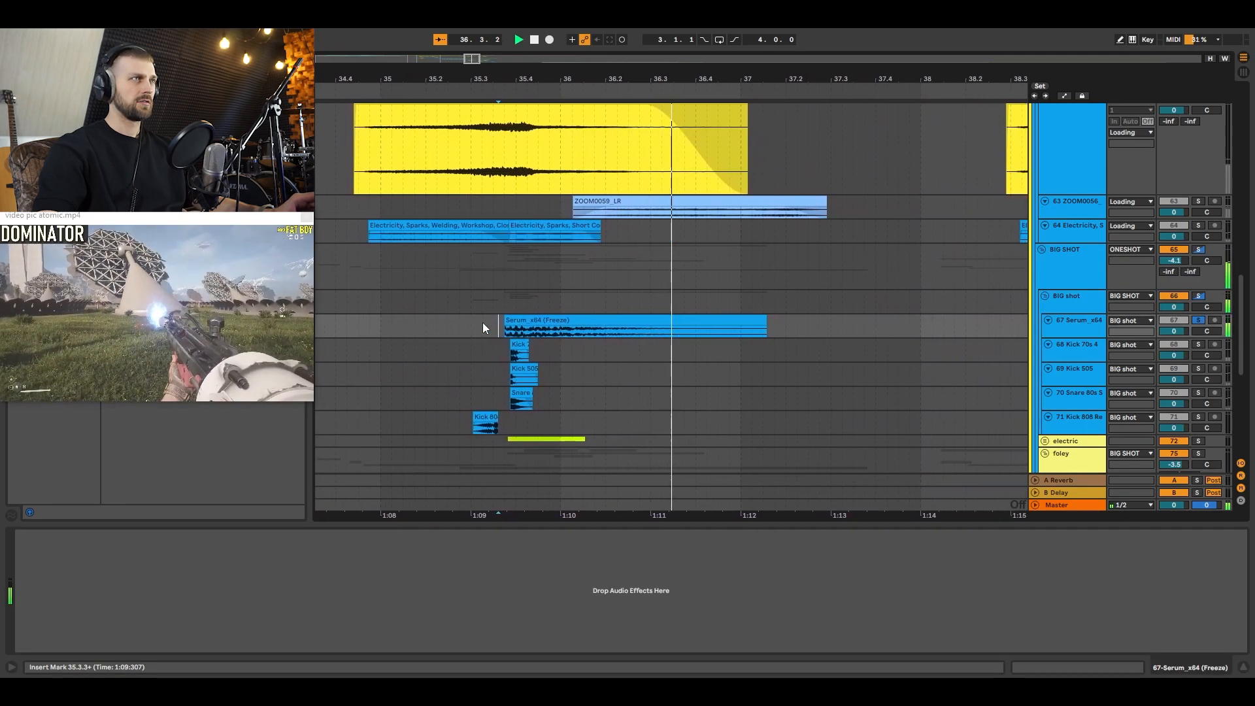
pyautogui.press('space')
# Step: Audition the 68 Kick 70s 4, 69 Kick 505 and 70 Snare 80s tracks one after another in solo
pyautogui.click(481, 350)
pyautogui.press('space')
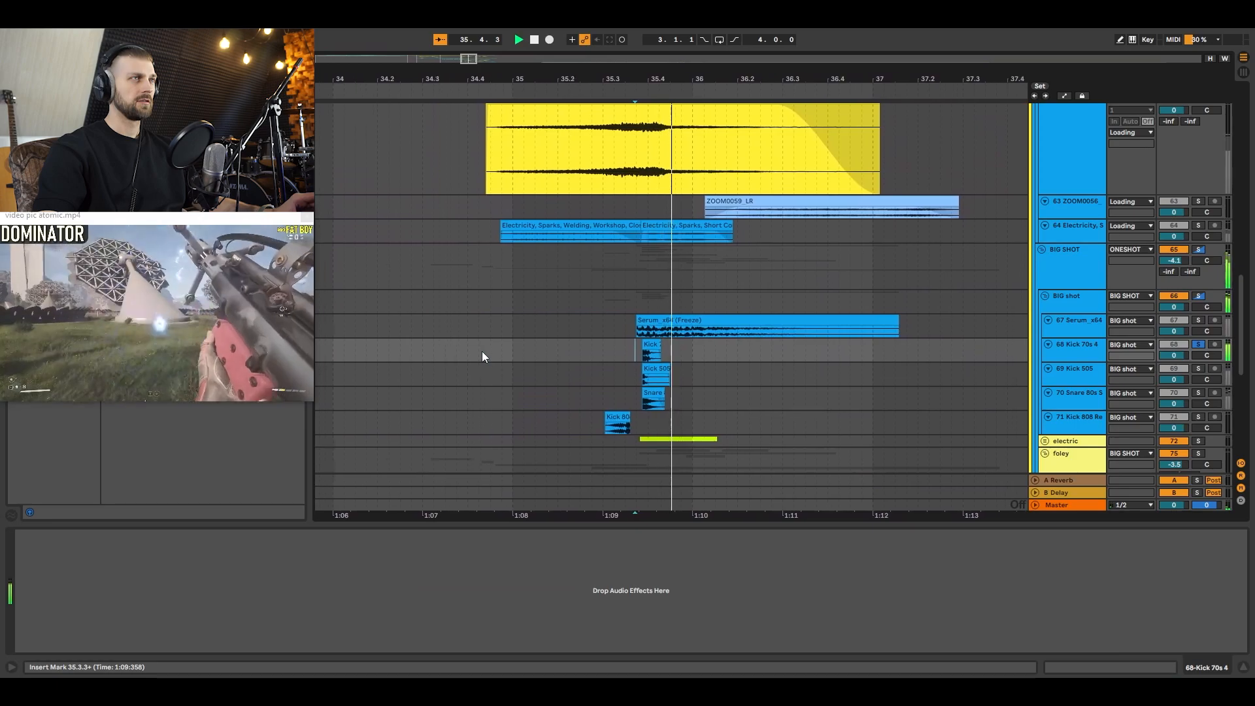
pyautogui.click(594, 376)
pyautogui.press('space')
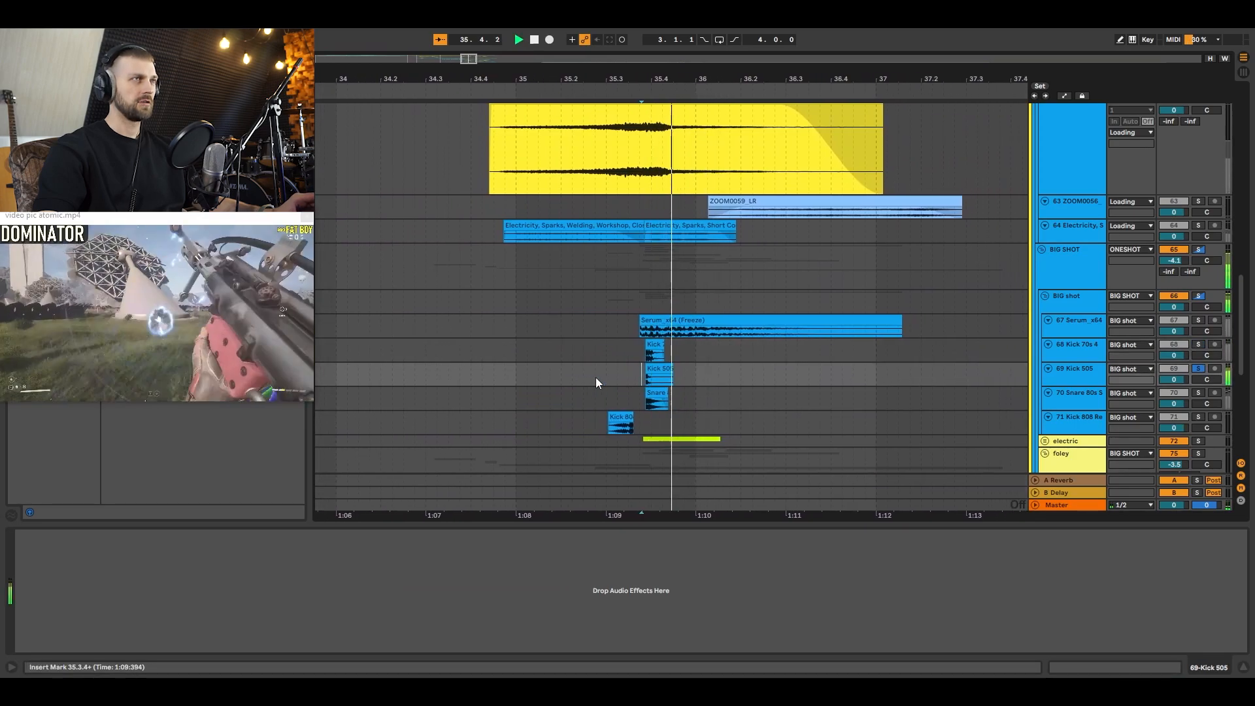
pyautogui.click(597, 398)
pyautogui.press('space')
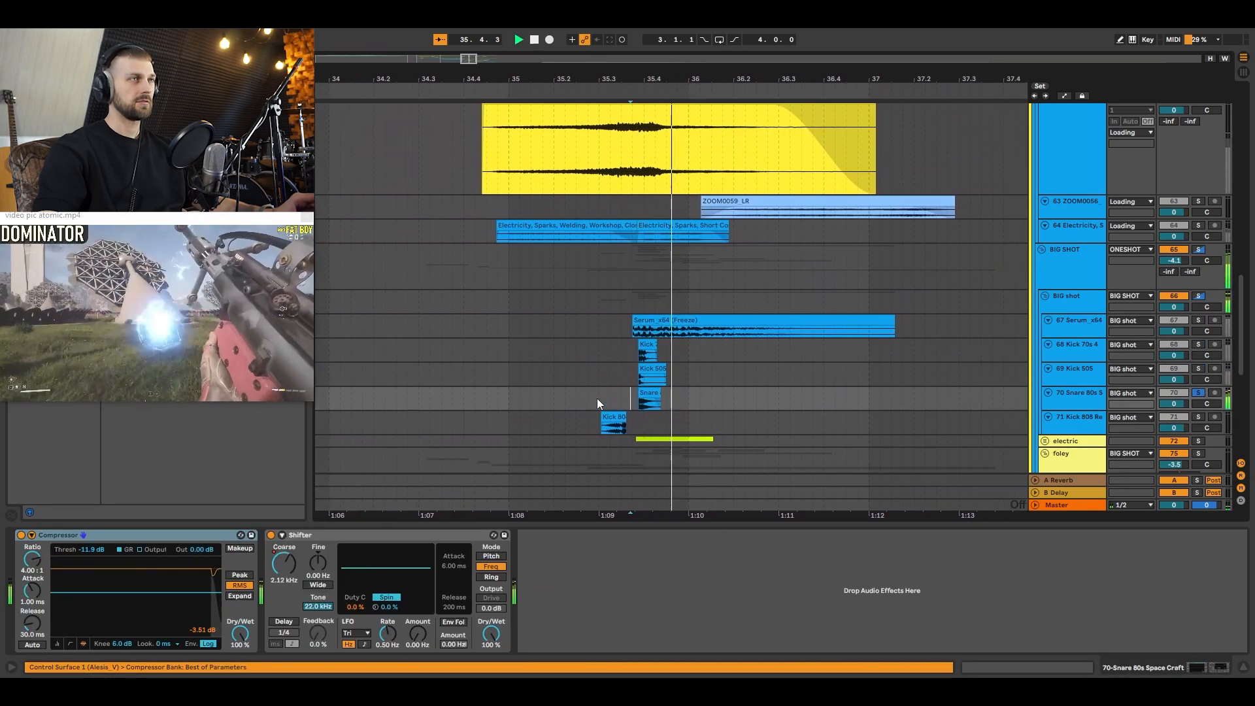
pyautogui.press('space')
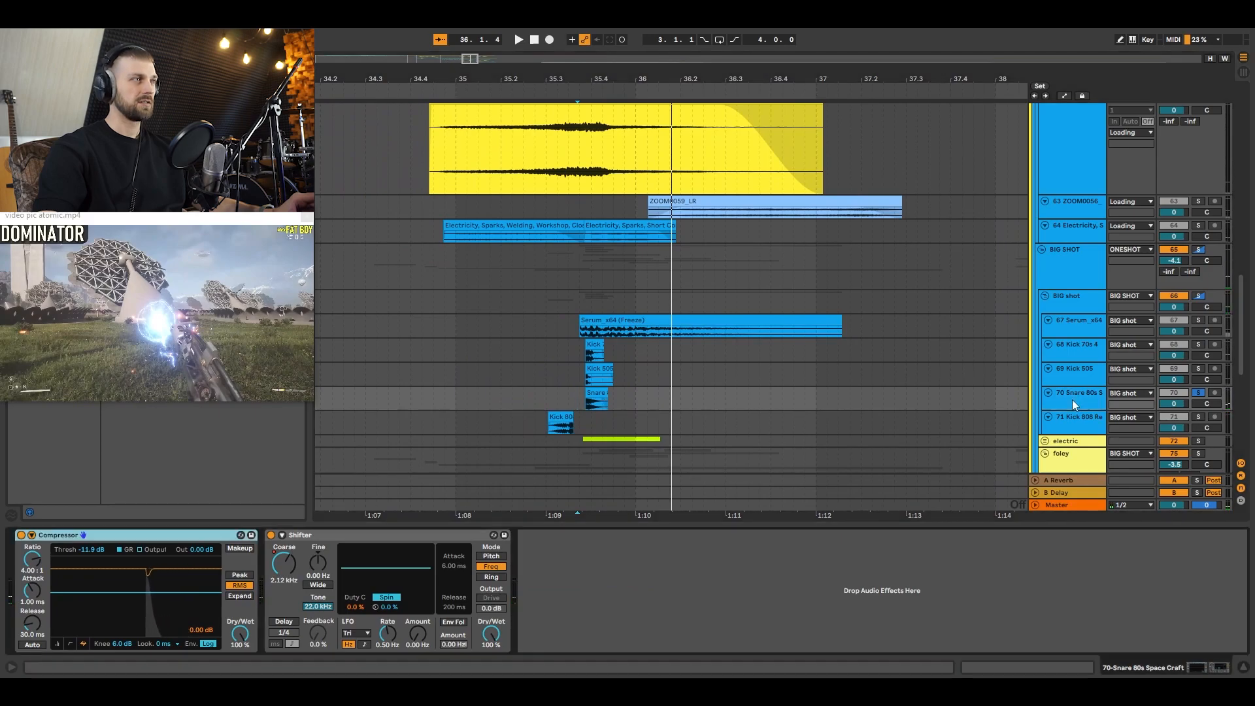
# Step: Audition the 71 Kick 808 Reverse Thud track in solo from 35.2.4, just ahead of its first clip
pyautogui.scroll(-2, 551, 404)
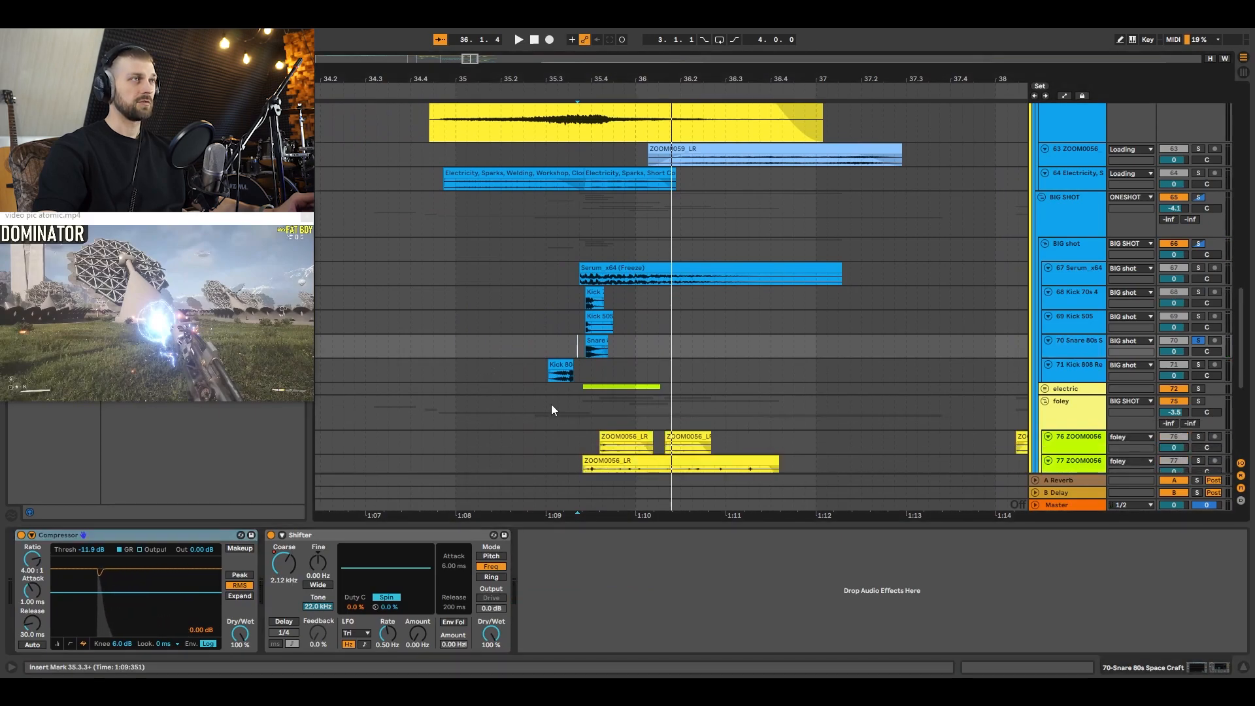
pyautogui.click(537, 371)
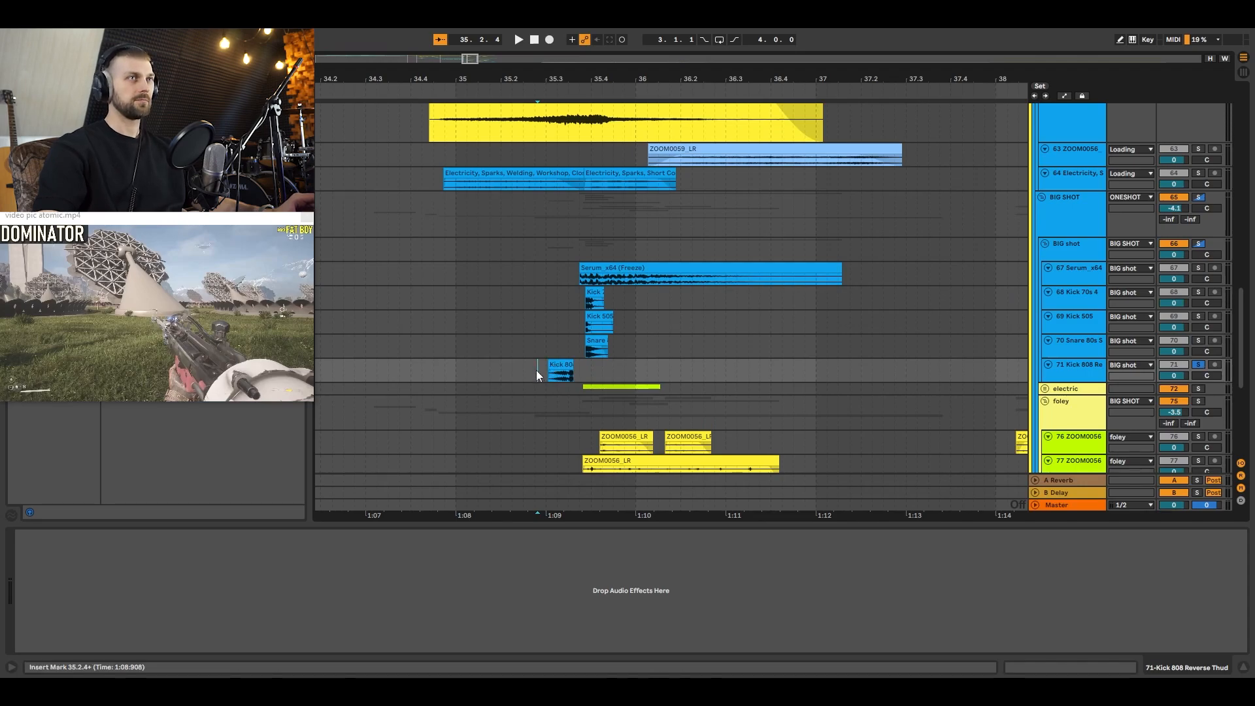
pyautogui.press('space')
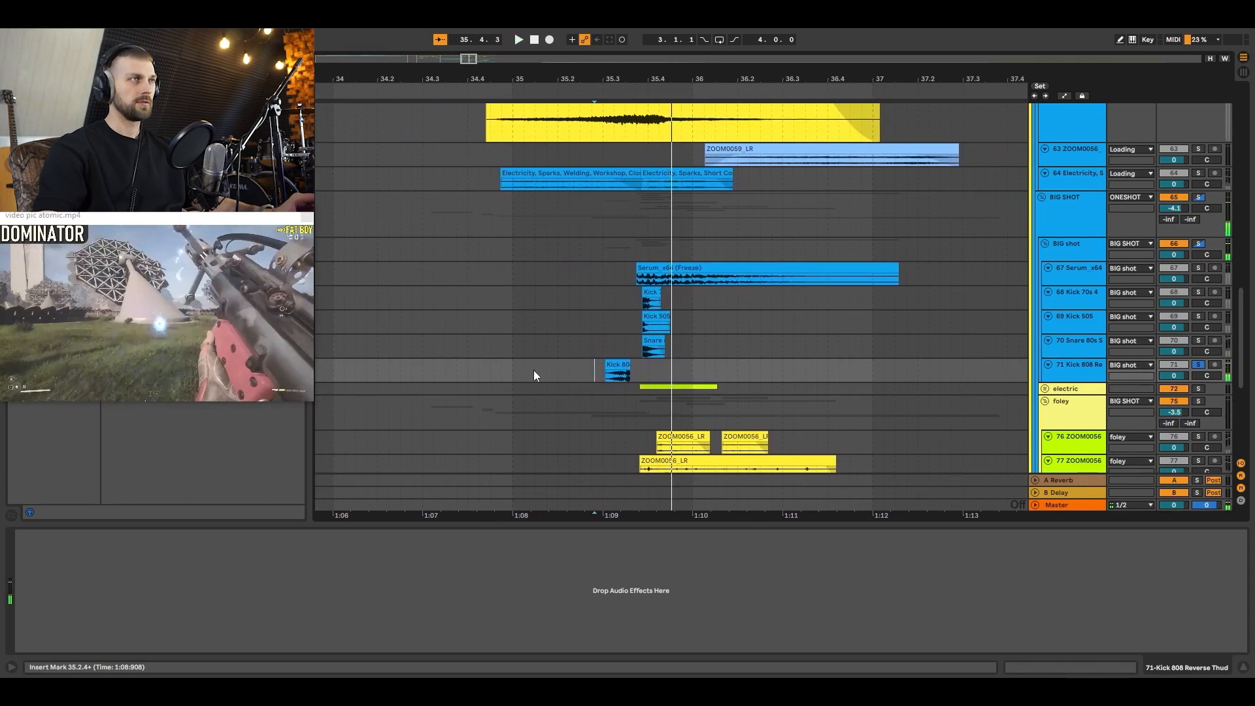
pyautogui.press('space')
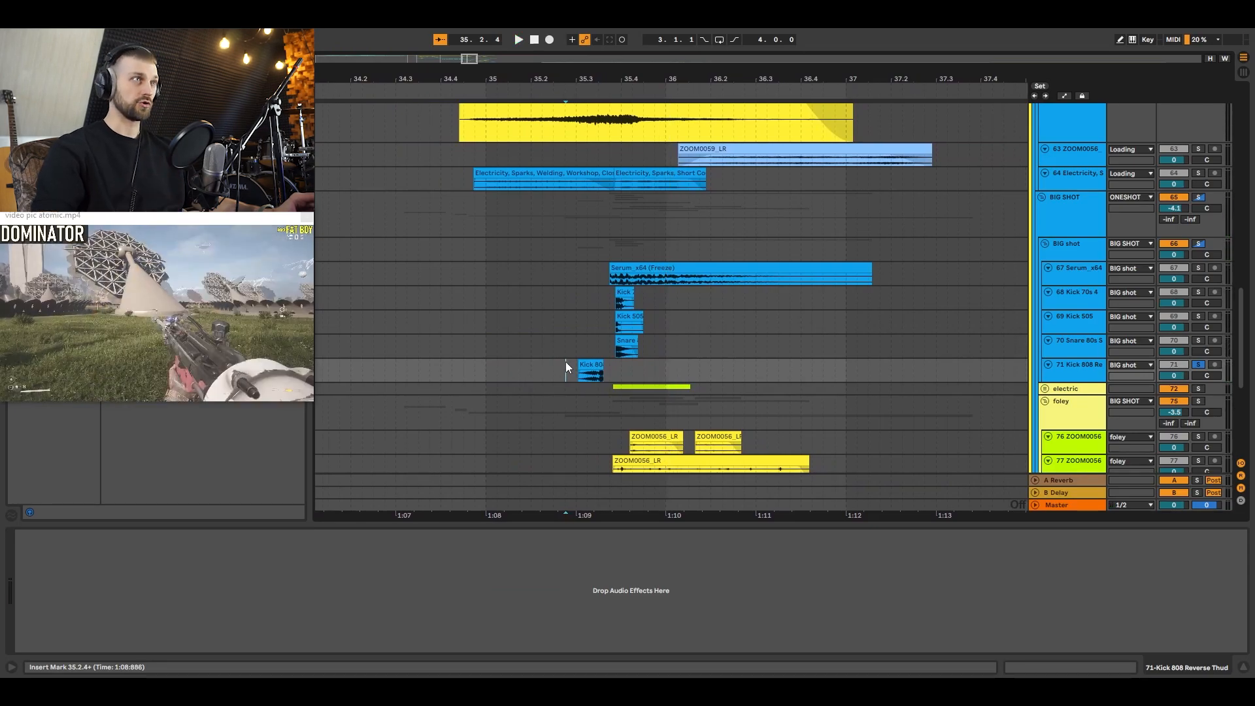
# Step: Unfold the electric group and audition its 73 Electricity, Arc track in solo from the start of the first clip
pyautogui.click(1044, 388)
pyautogui.scroll(-2, 729, 335)
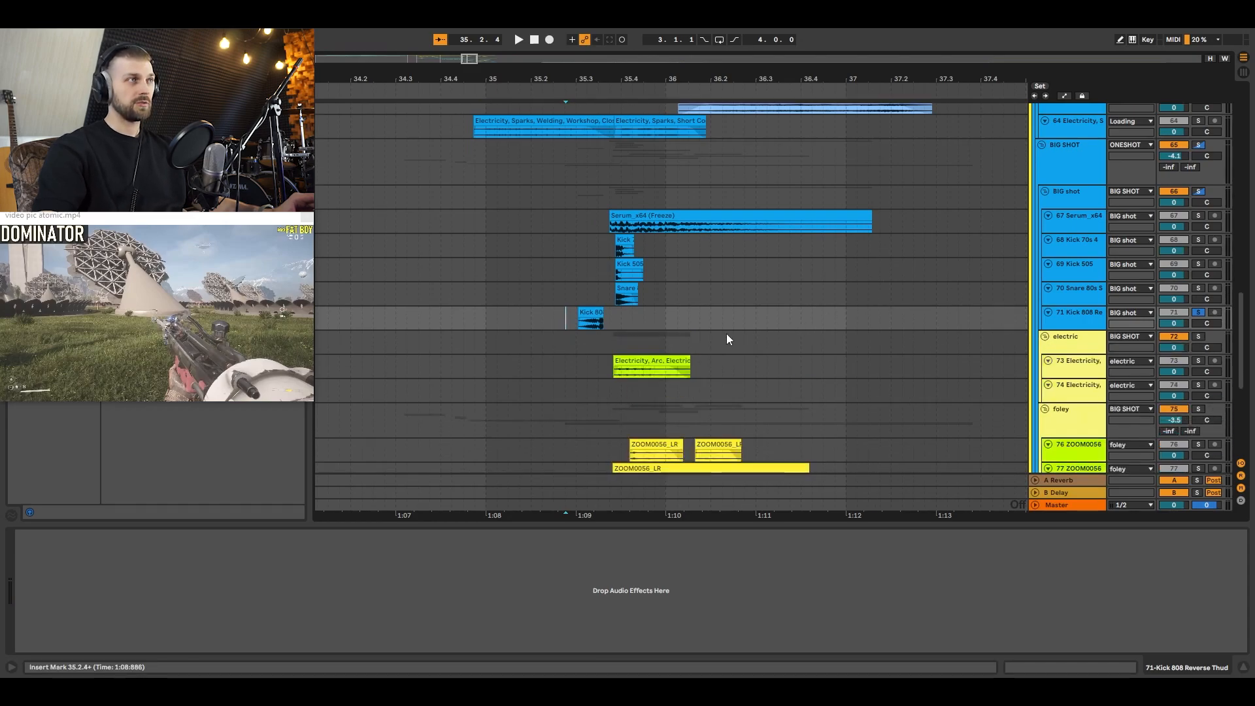
pyautogui.click(610, 369)
pyautogui.press('space')
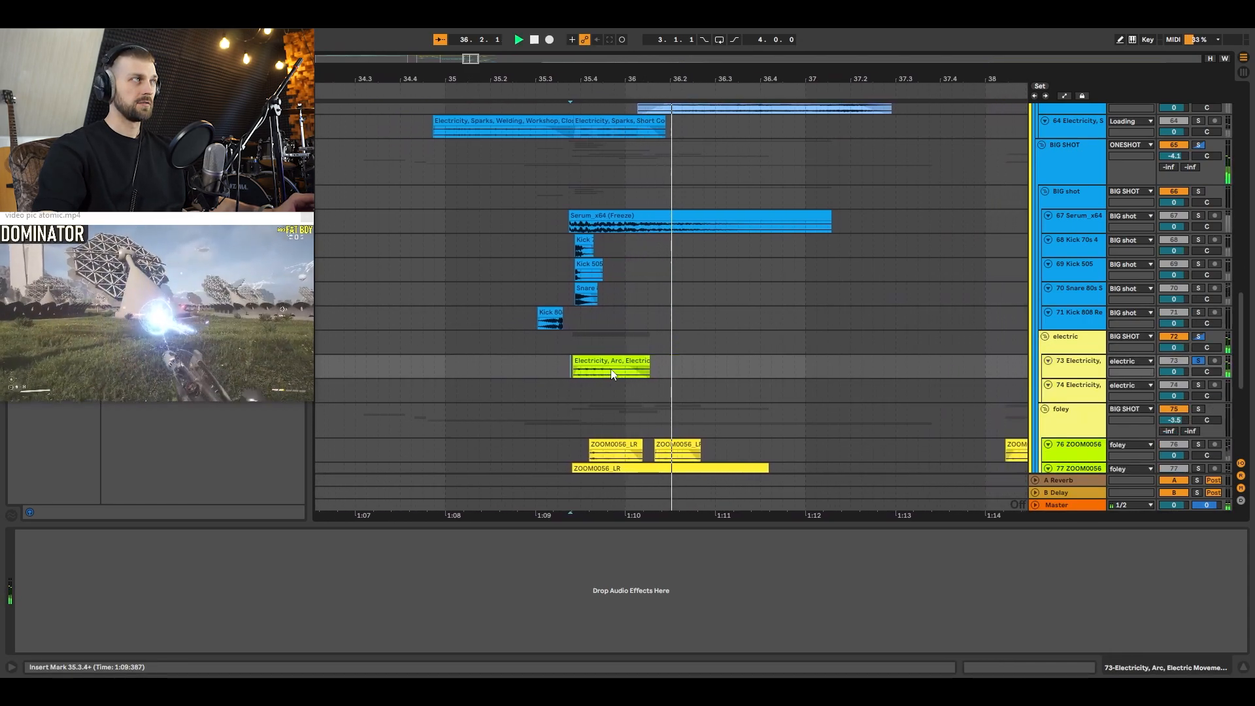
pyautogui.scroll(-4, 574, 311)
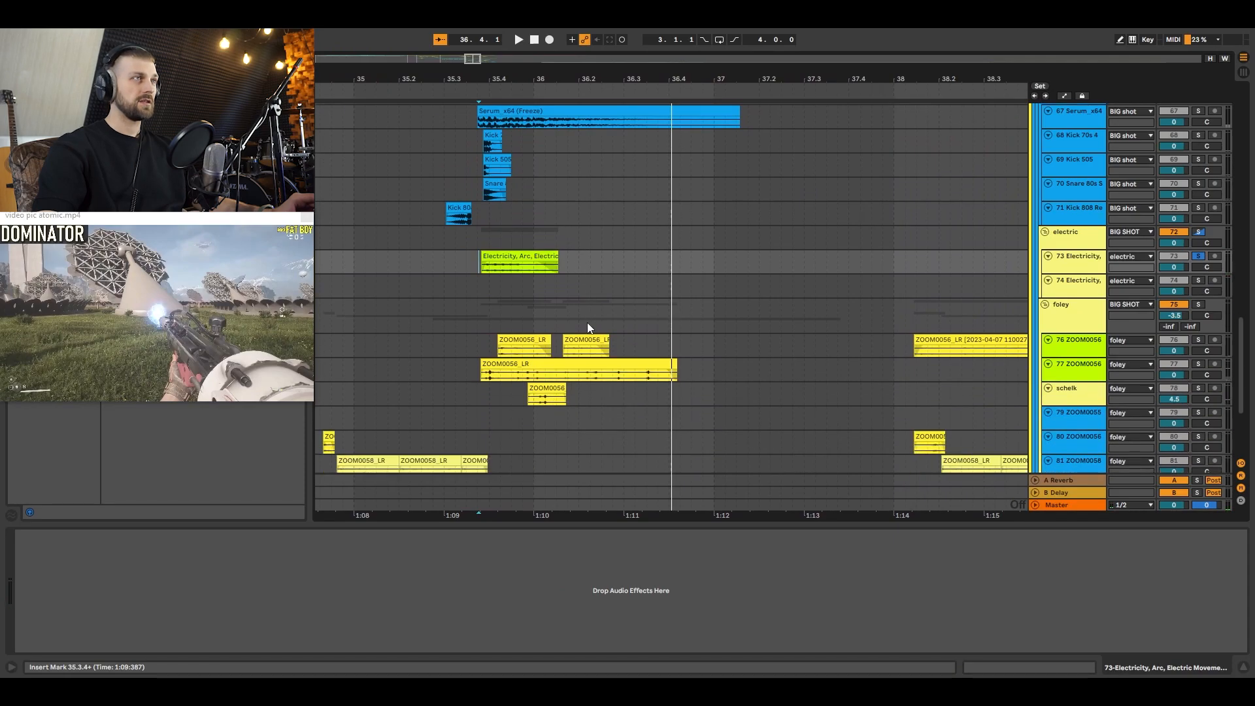
# Step: Place the insert marker at 35.3.4 on the BIG SHOT foley group and examine that video frame in full screen
pyautogui.click(486, 326)
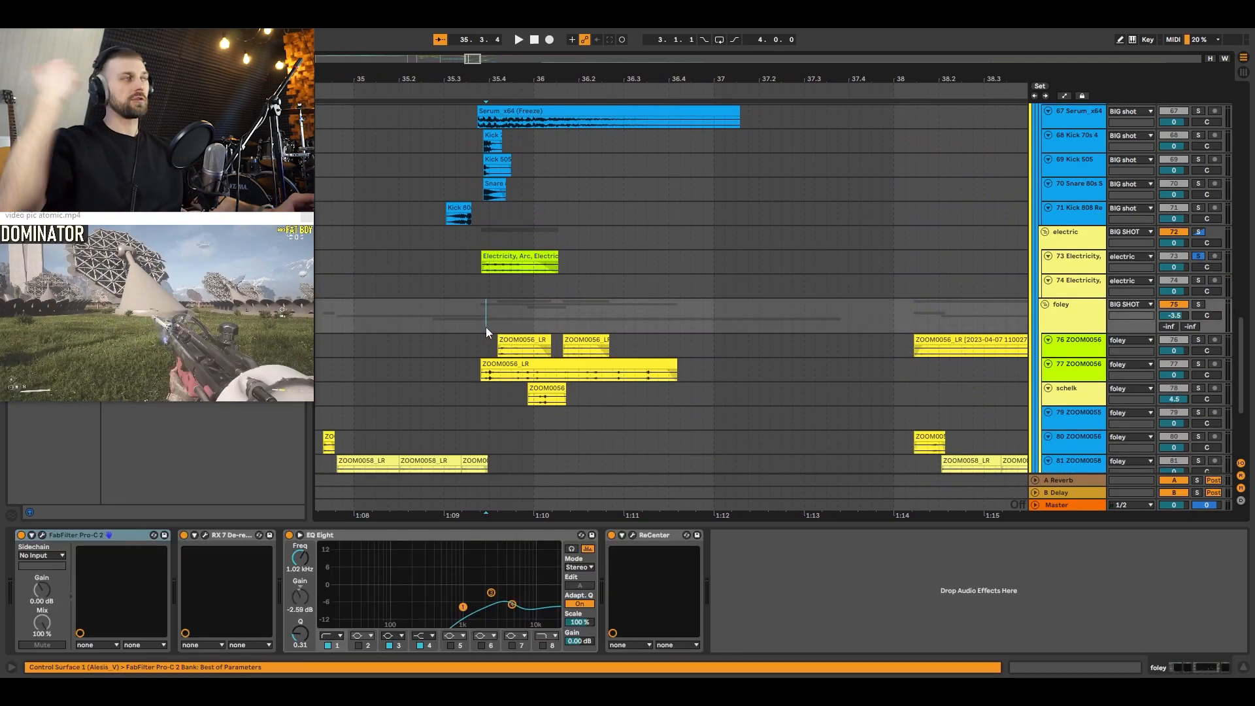
pyautogui.scroll(-1, 486, 327)
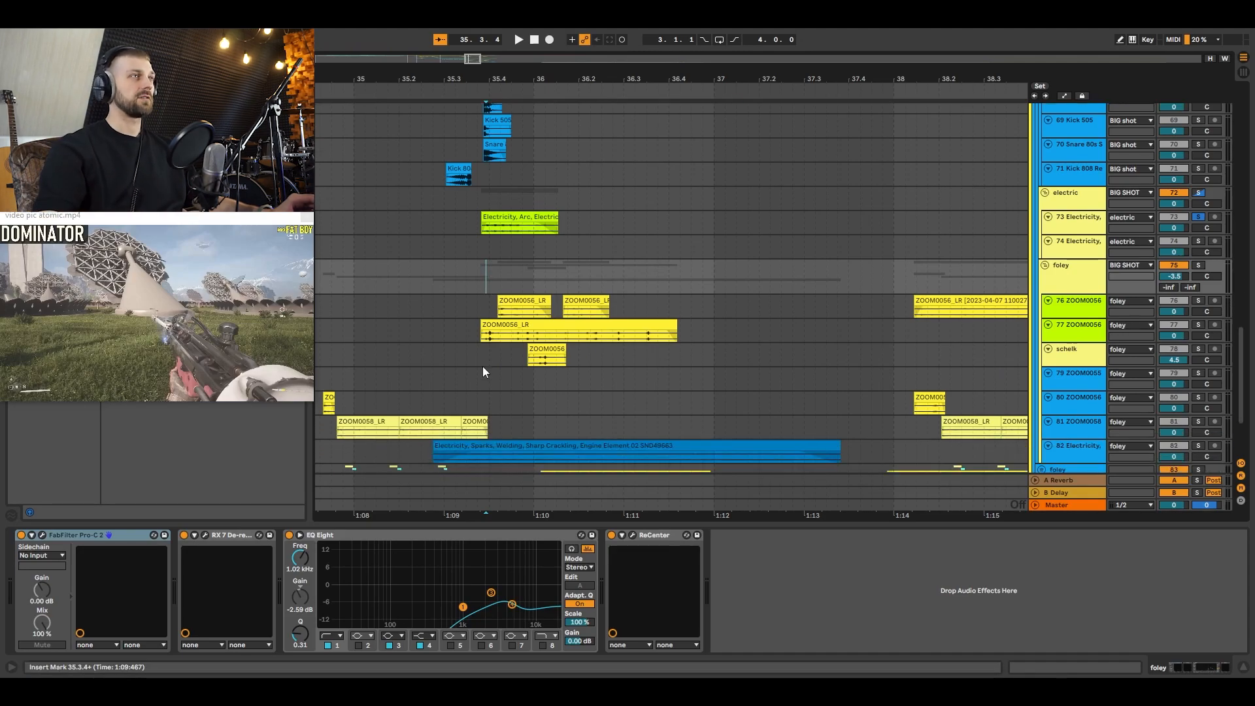
pyautogui.doubleClick(203, 316)
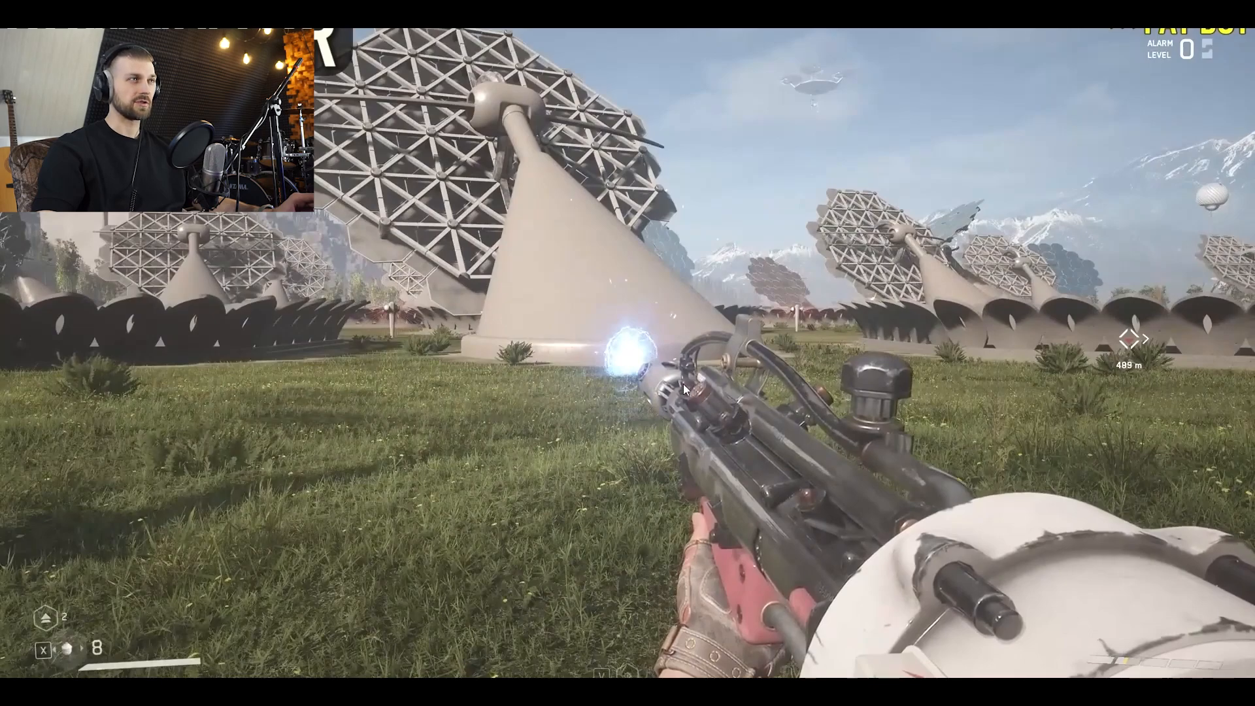
pyautogui.doubleClick(649, 374)
# Step: Solo the BIG SHOT foley group and audition it from 35.3.1
pyautogui.scroll(-1, 699, 363)
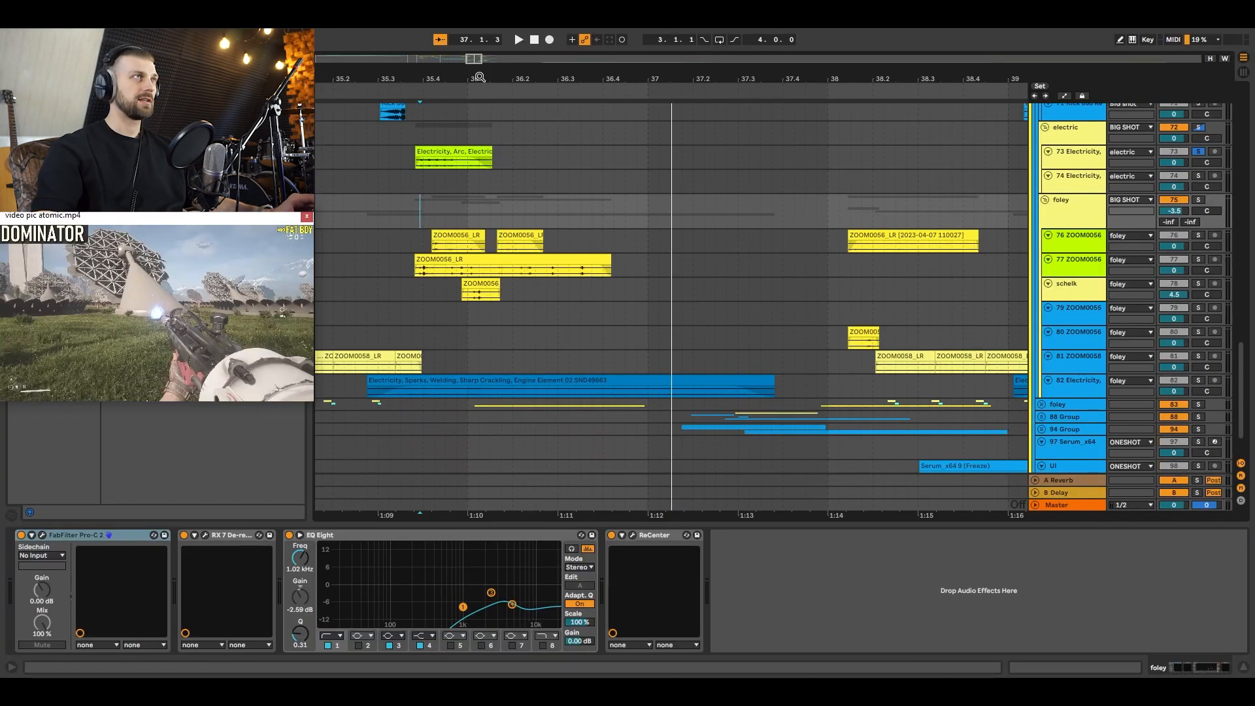
pyautogui.moveTo(480, 77); pyautogui.dragTo(634, 64)
pyautogui.click(567, 235)
pyautogui.click(562, 219)
pyautogui.press('s')
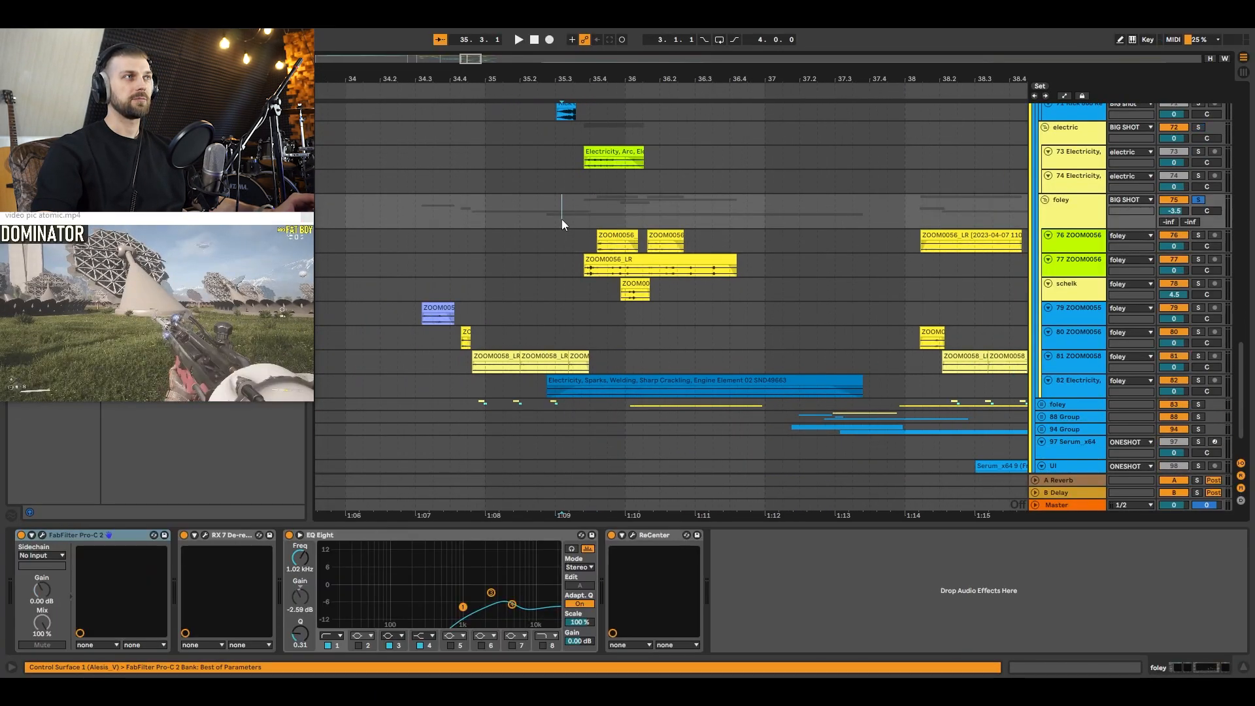
pyautogui.press('space')
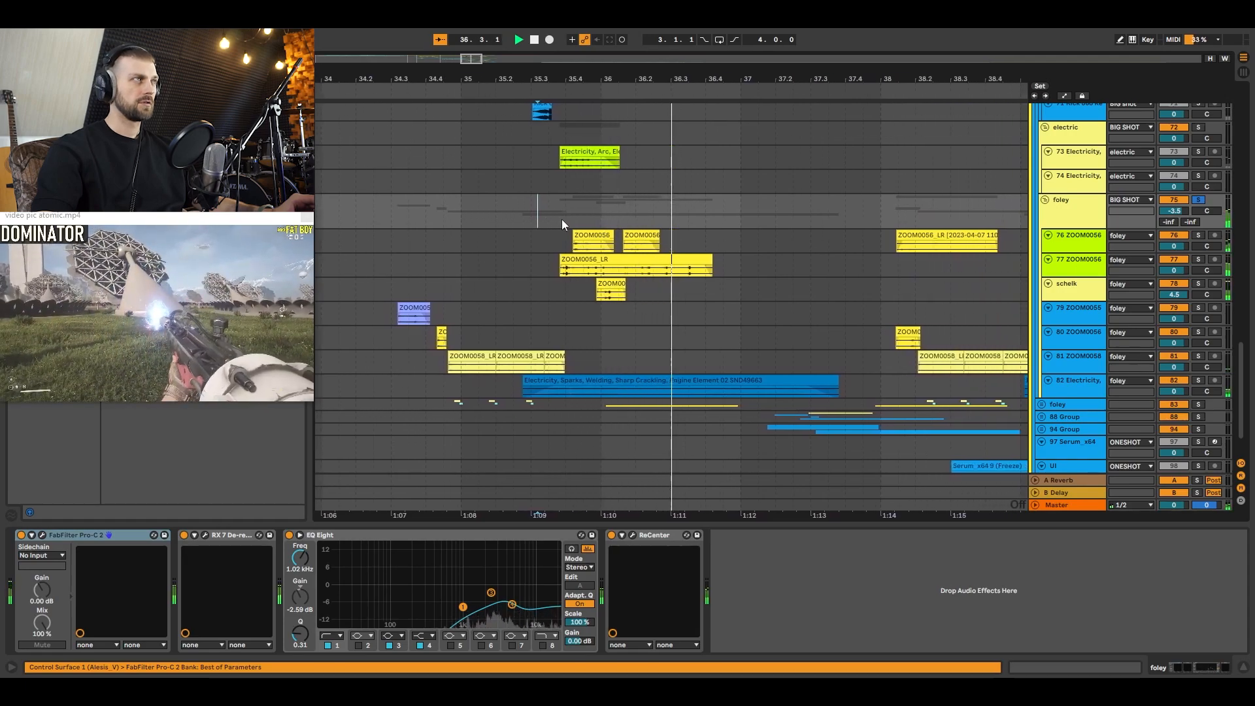
pyautogui.press('space')
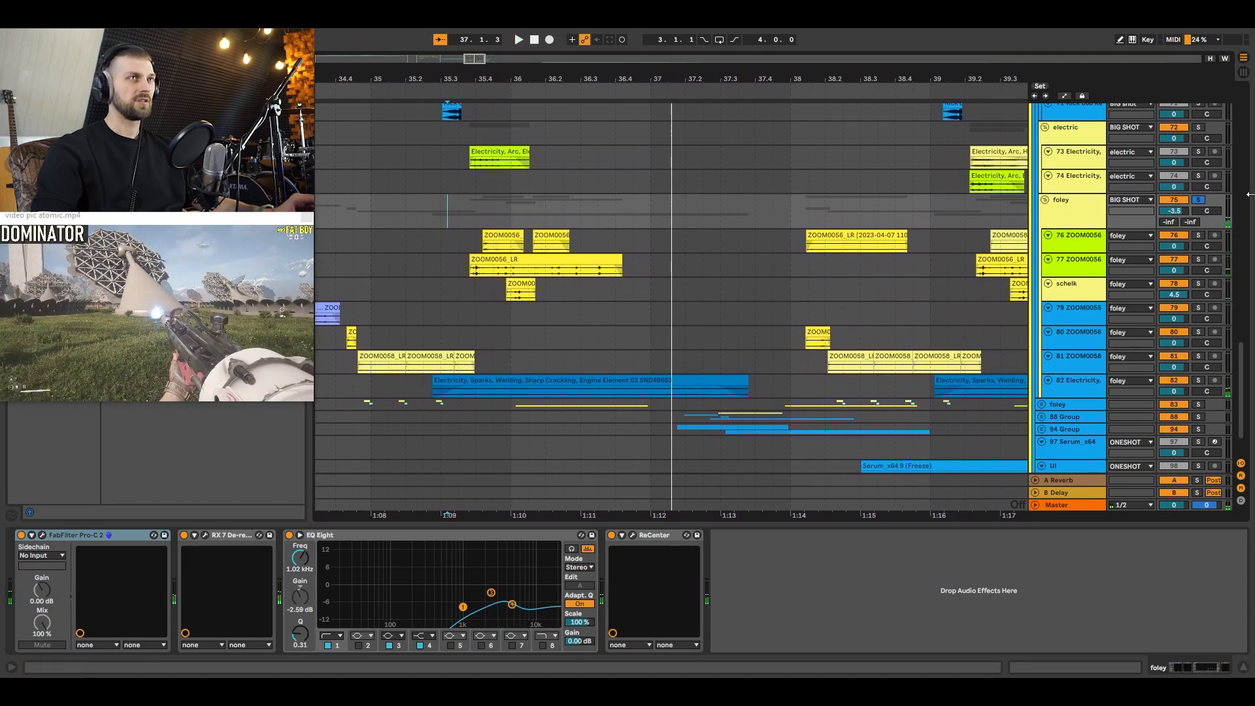
# Step: Audition the 80 ZOOM0056 and 81 ZOOM0058 foley tracks in solo, each from its clips just before bar 35
pyautogui.moveTo(735, 81); pyautogui.dragTo(830, 41)
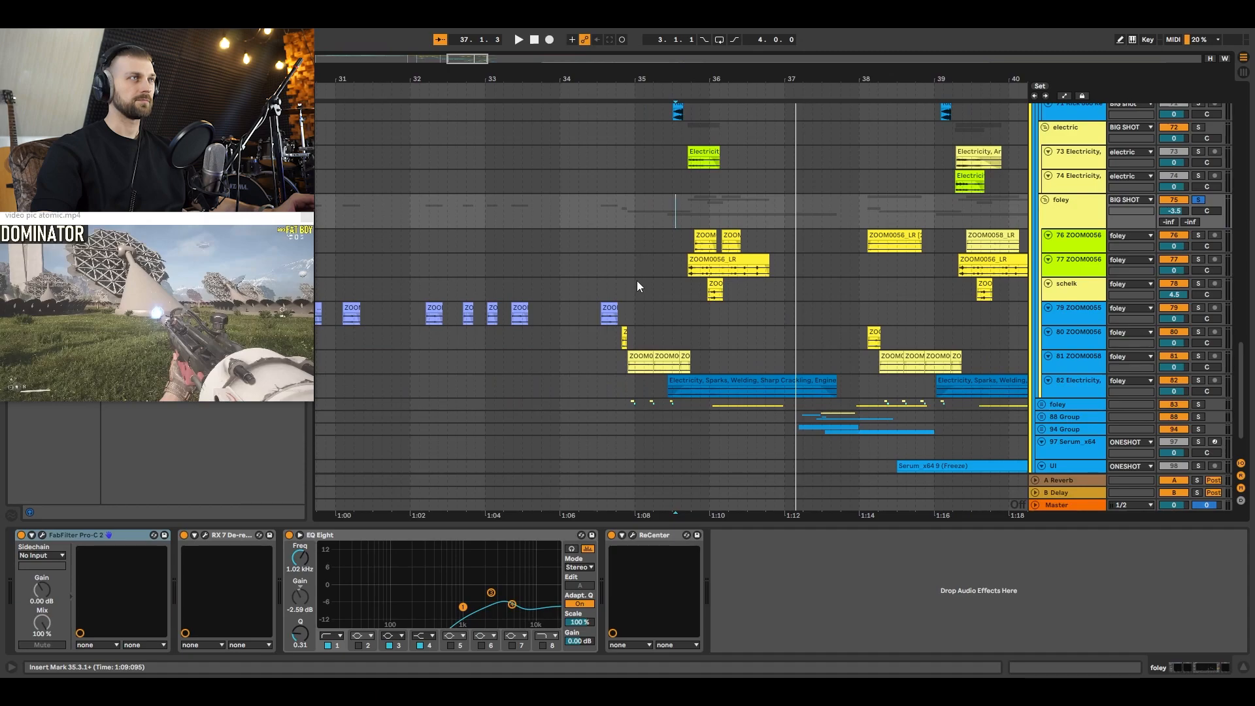
pyautogui.click(626, 295)
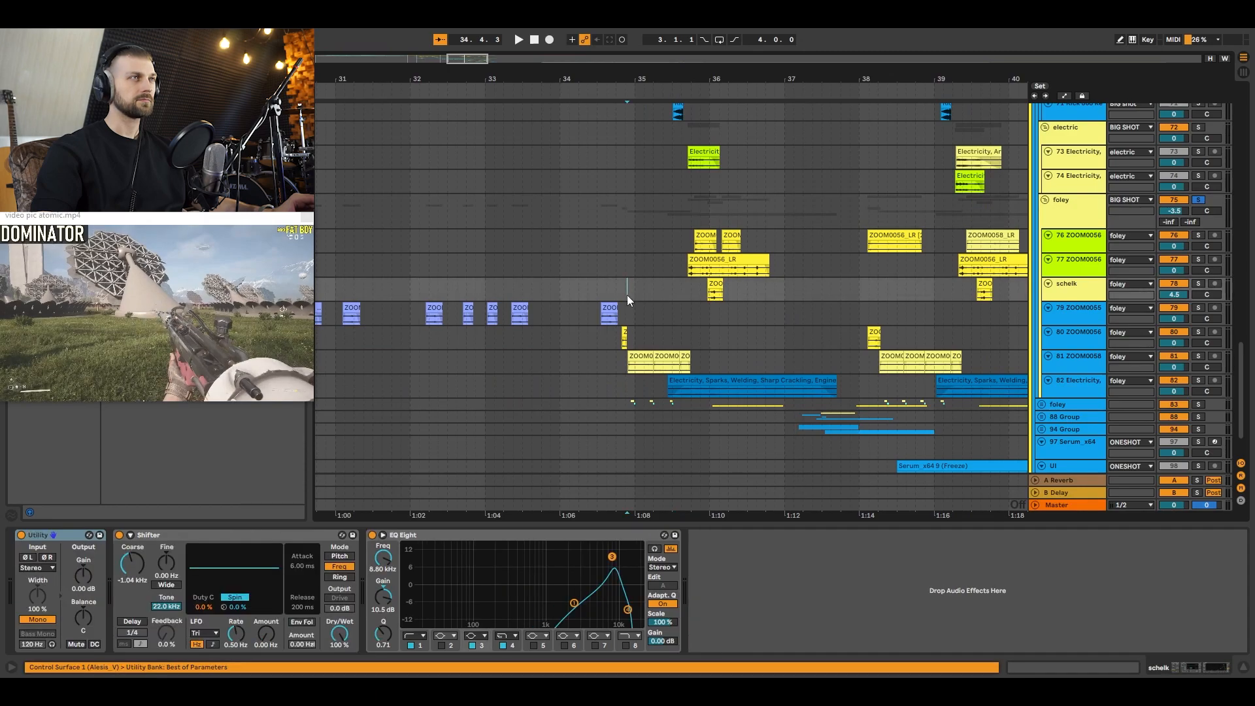
pyautogui.click(619, 338)
pyautogui.hscroll(-1, 627, 338)
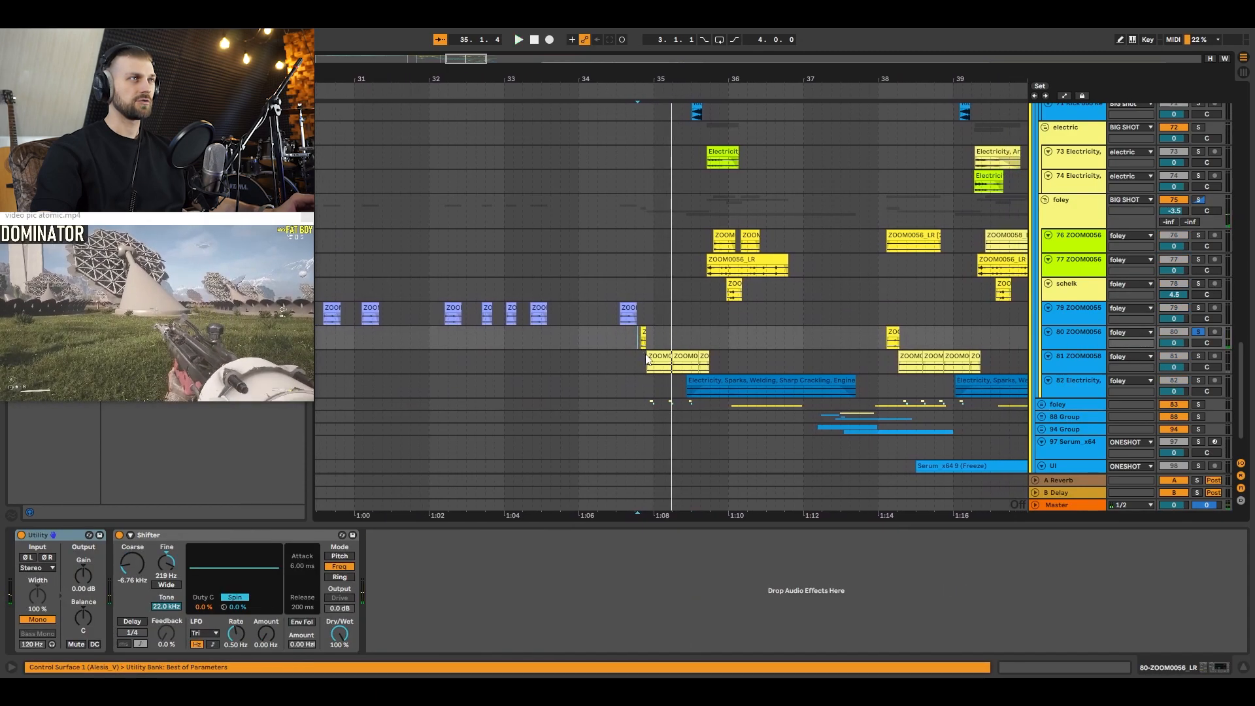
pyautogui.click(645, 358)
pyautogui.press('space')
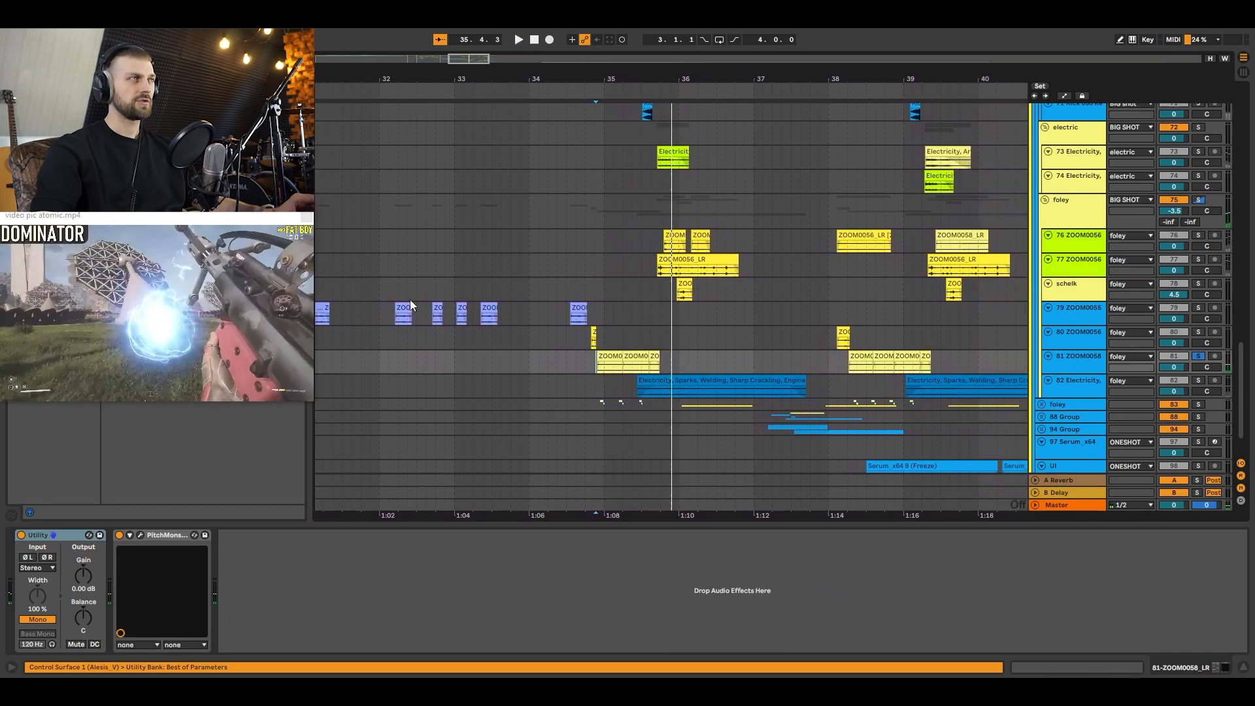
# Step: Audition the 82 Electricity, Sparks, Welding track in solo from 35.2.4
pyautogui.click(638, 386)
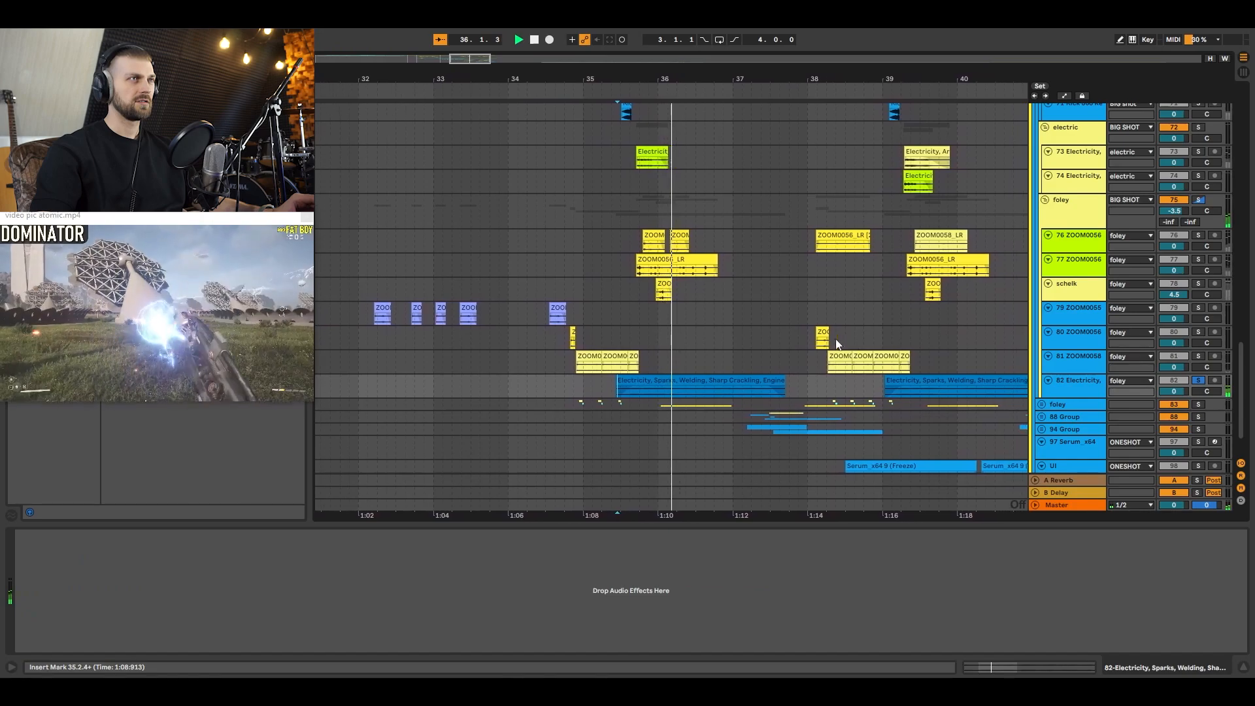
pyautogui.scroll(-2, 1046, 361)
pyautogui.press('space')
# Step: Unfold the foley group 83 and audition its 84 Group in solo from just before its first clip
pyautogui.click(1041, 352)
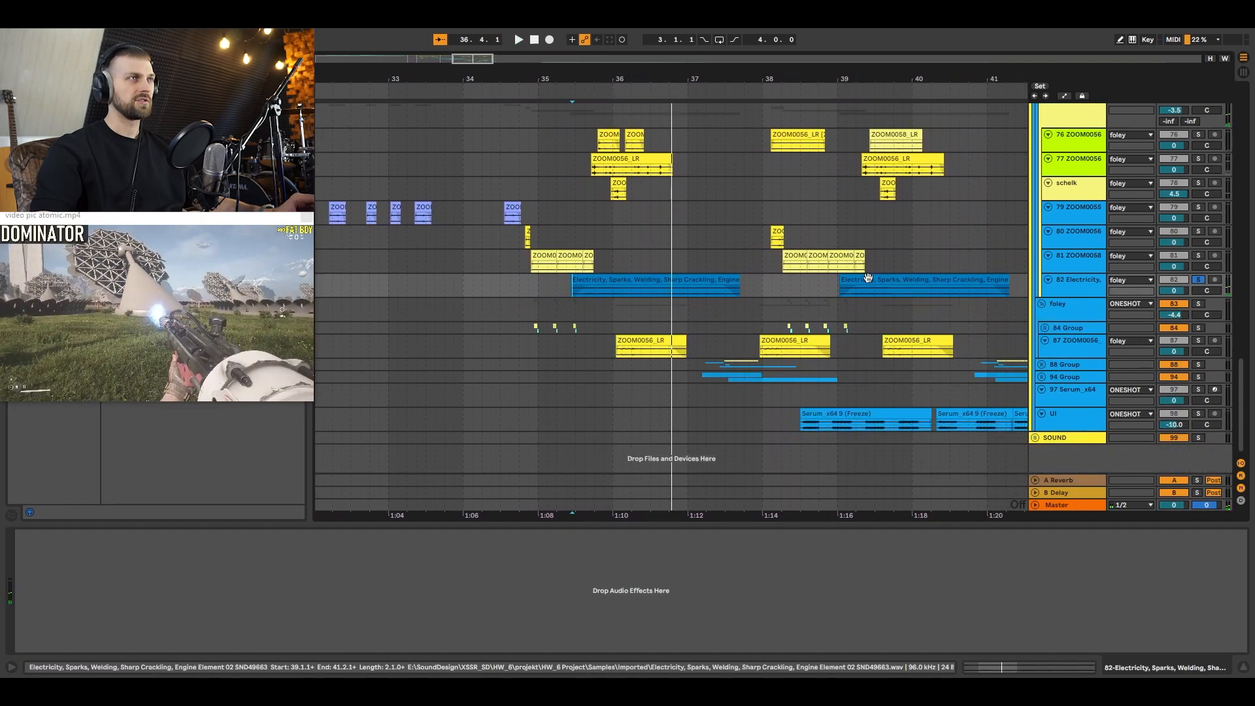
pyautogui.click(531, 328)
pyautogui.press('space')
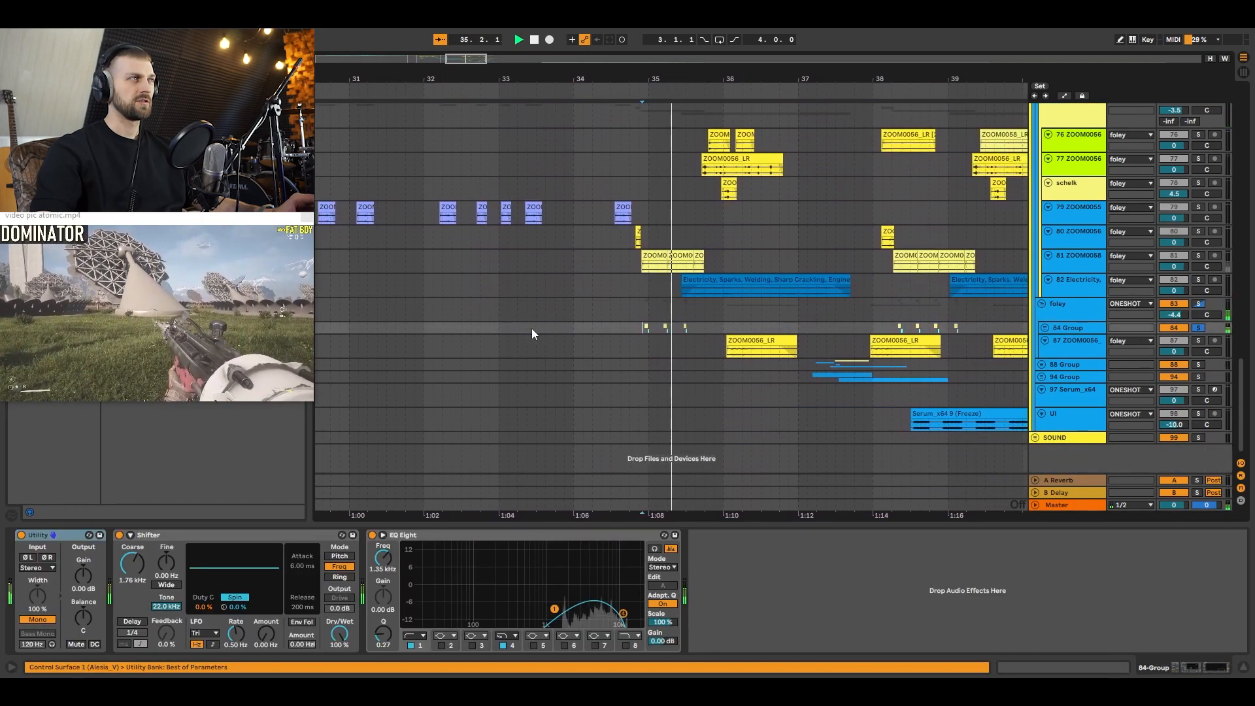
# Step: Audition the 87 ZOOM0056 foley track in solo from 36.1.1 and again from its second clip at 37.4.4
pyautogui.click(687, 341)
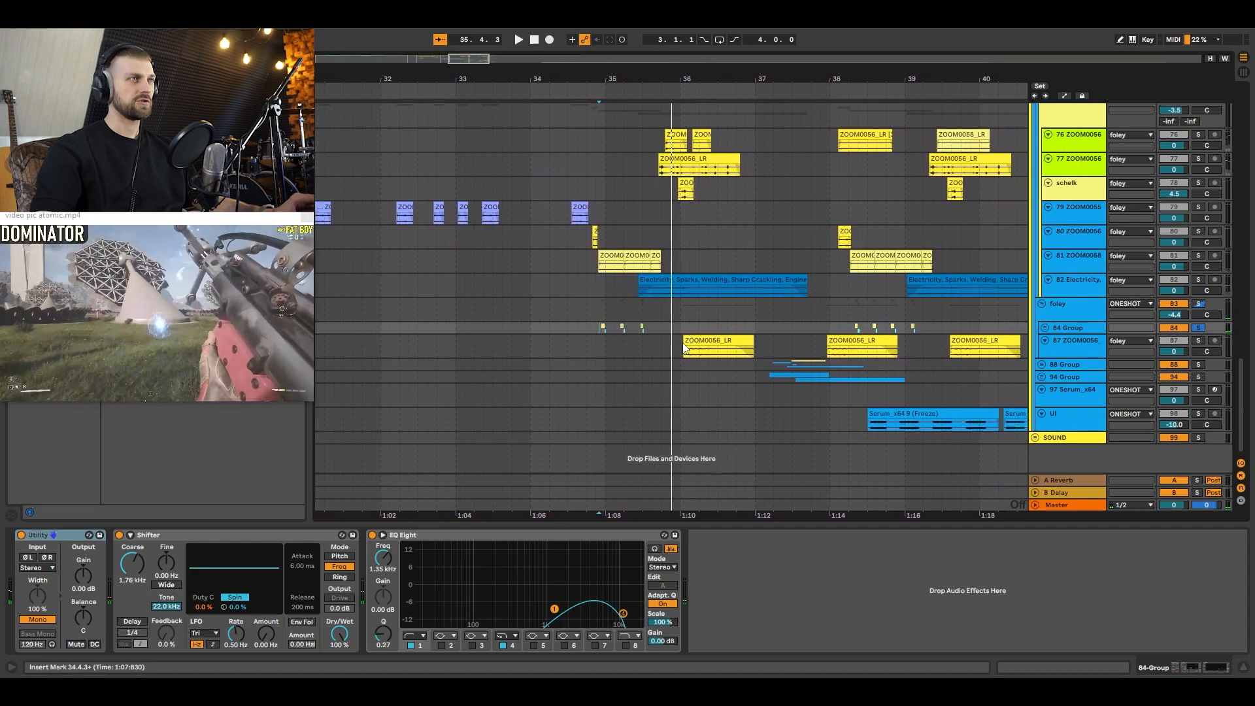
pyautogui.press('space')
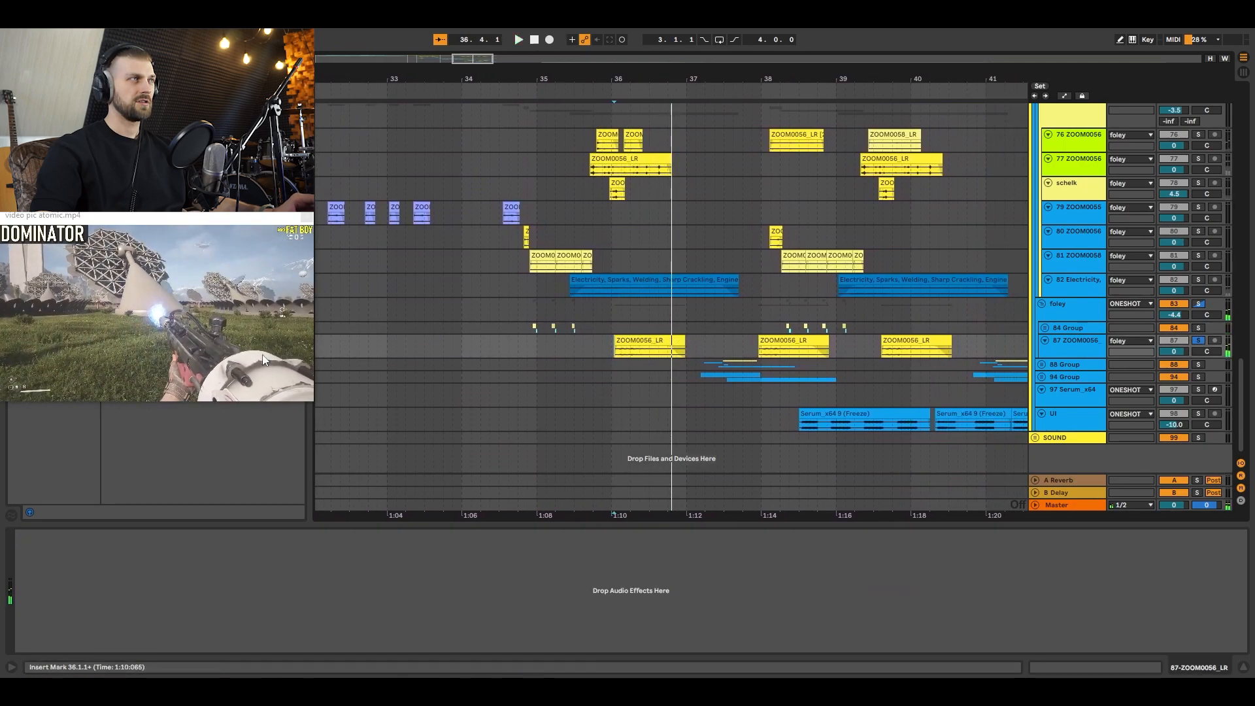
pyautogui.click(758, 351)
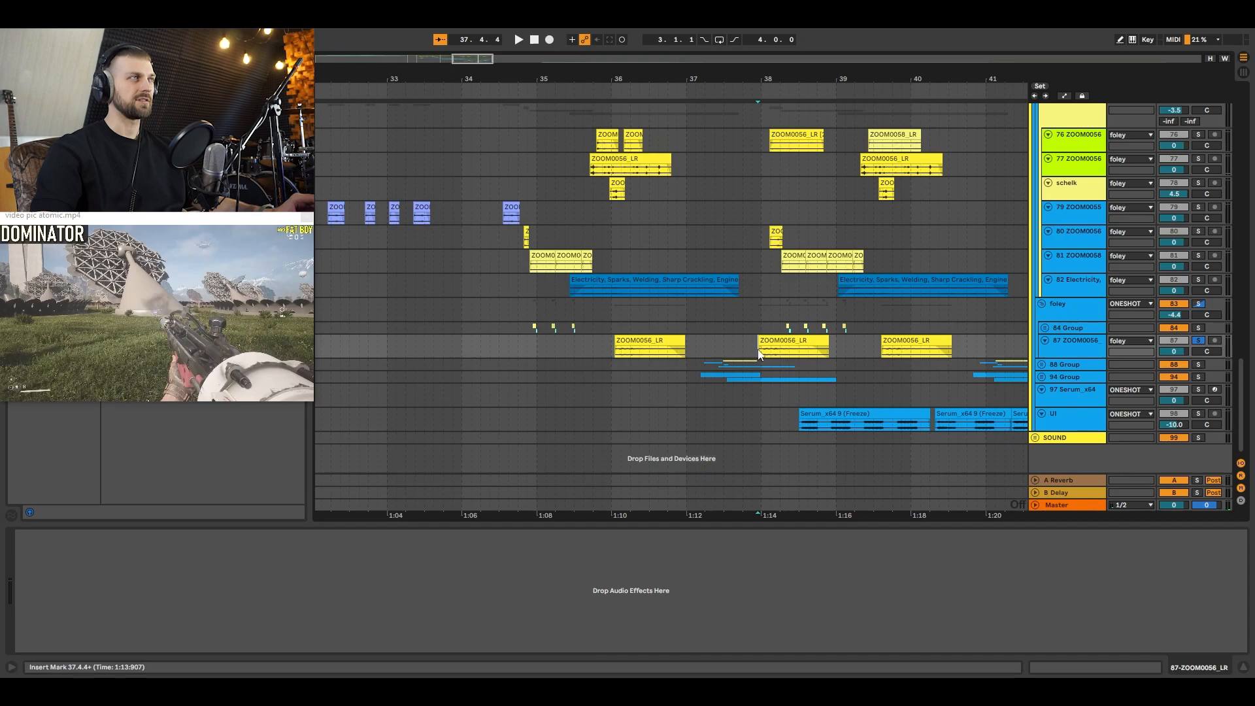
pyautogui.press('space')
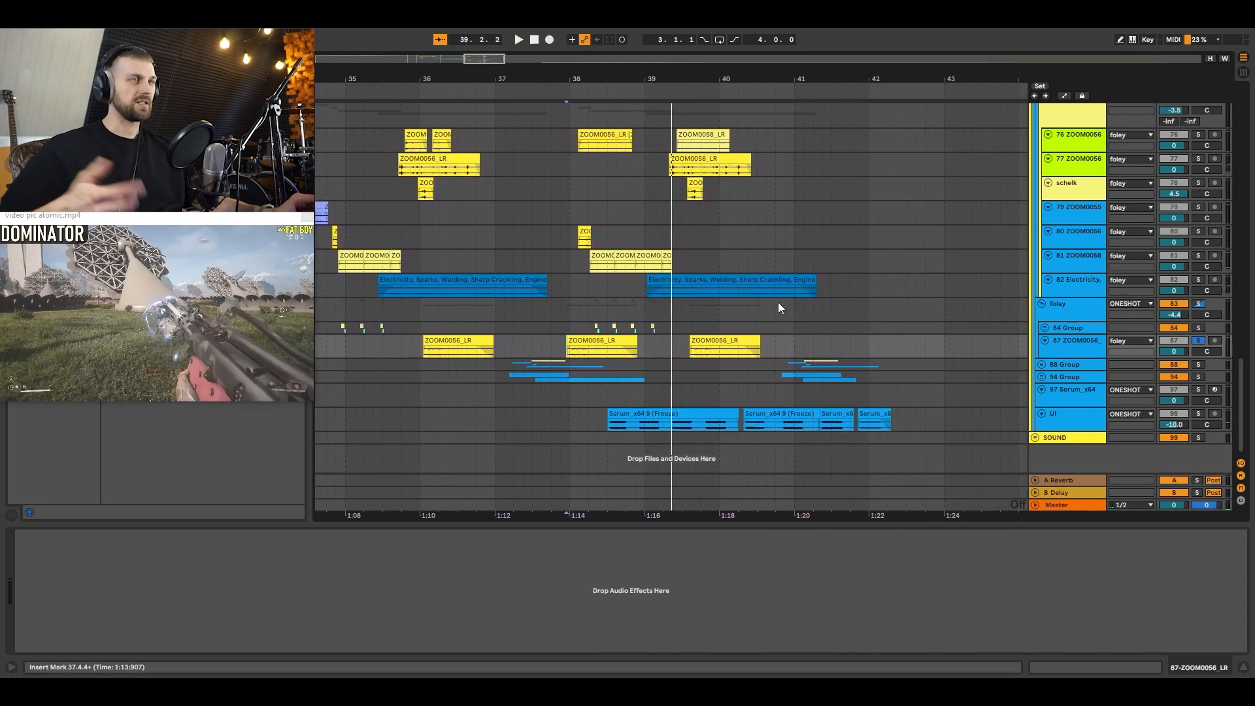
# Step: Unfold the 88 Group and audition its Explosion track in solo from 37.2.1 and again from 37.2.4
pyautogui.click(1041, 364)
pyautogui.scroll(-4, 934, 288)
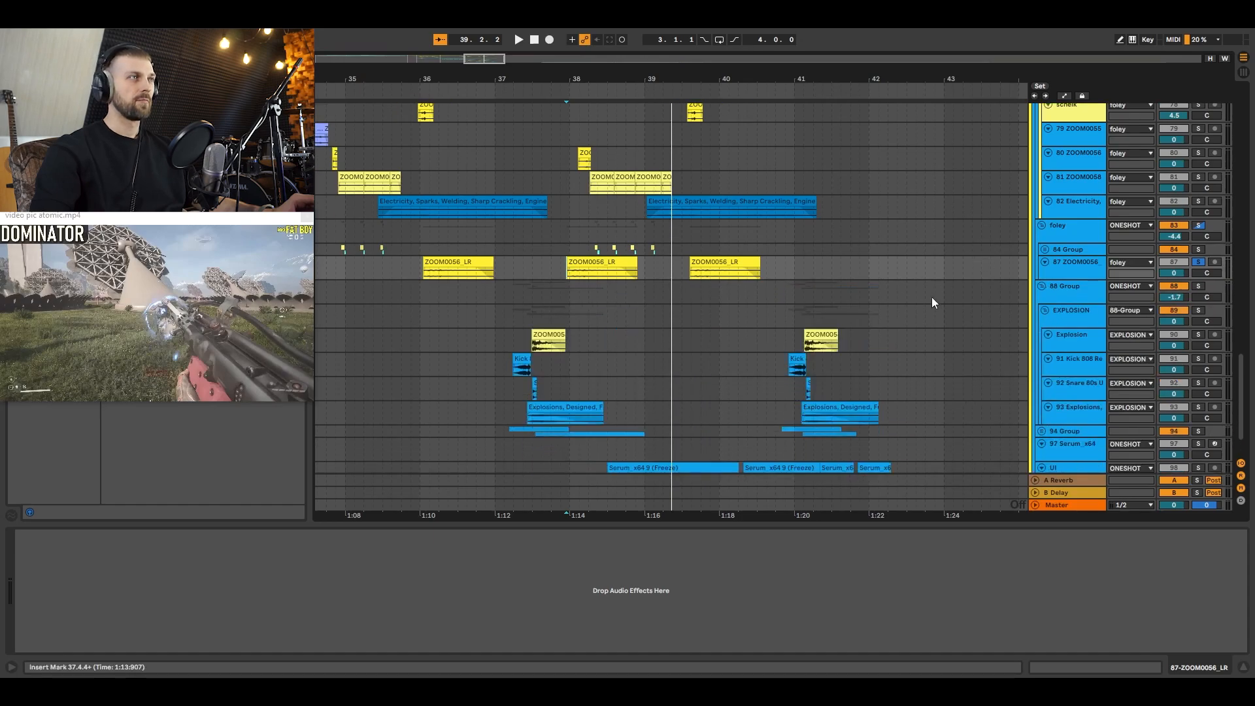
pyautogui.press('space')
pyautogui.click(515, 287)
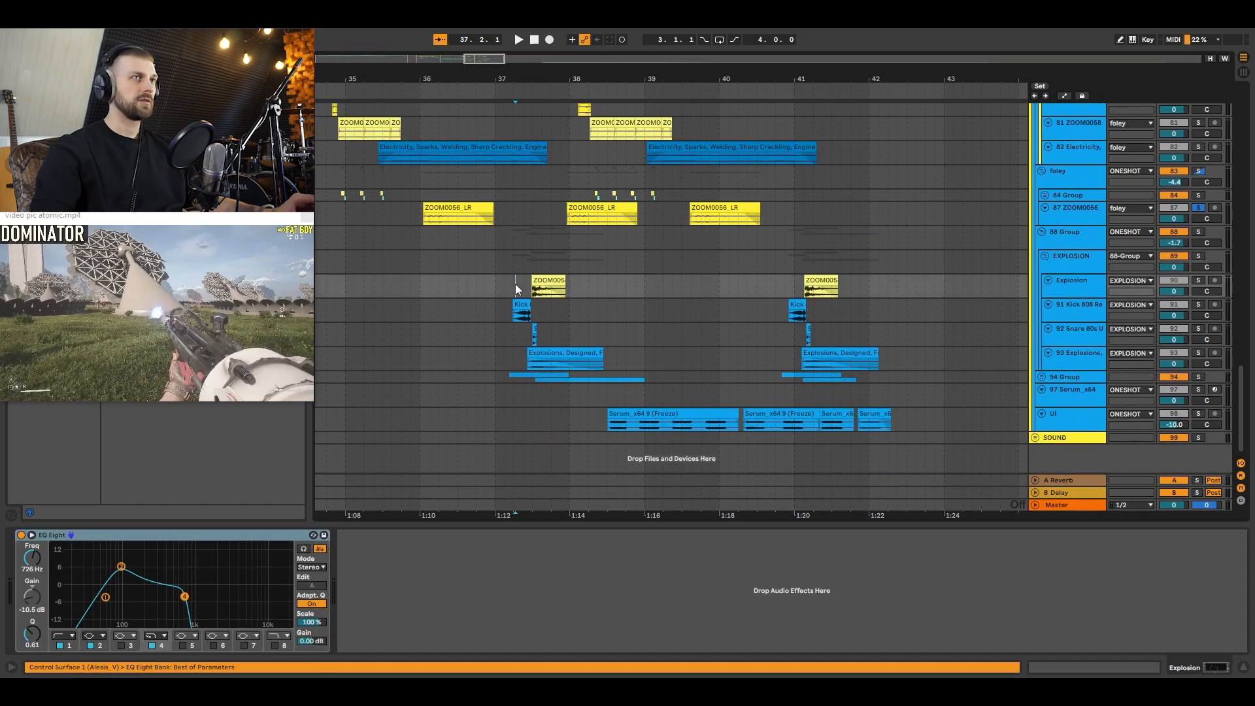
pyautogui.press('space')
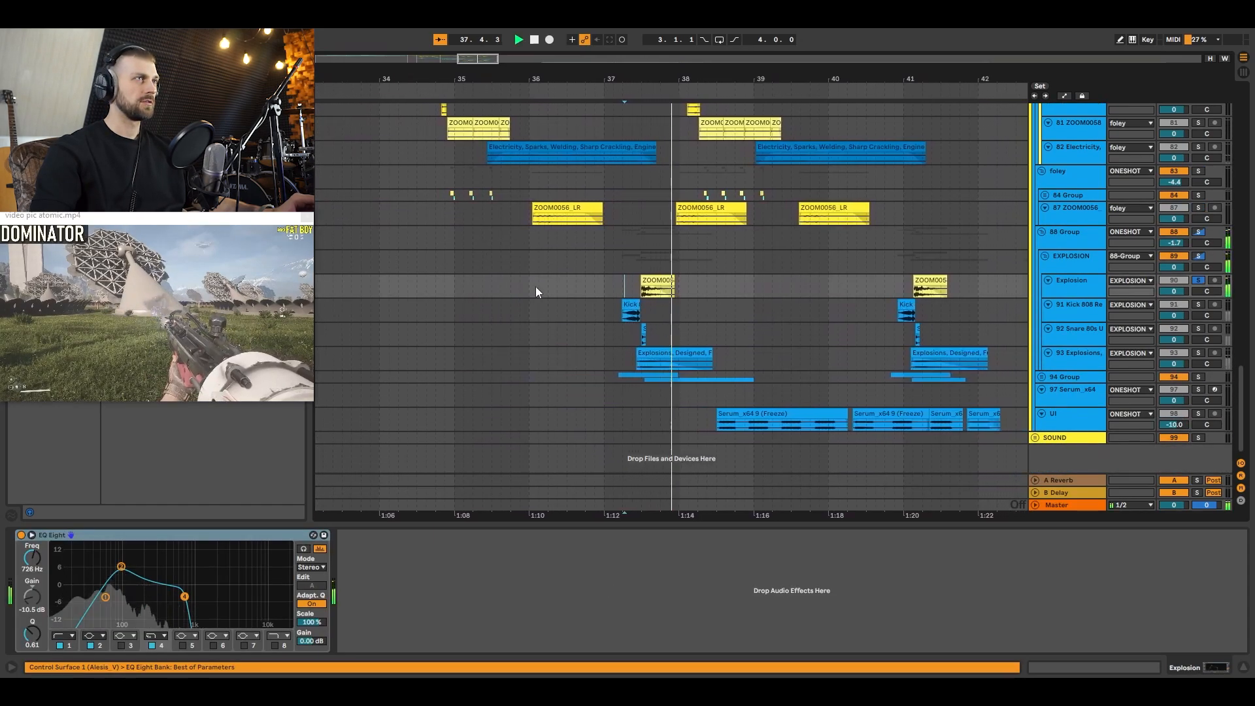
pyautogui.press('space')
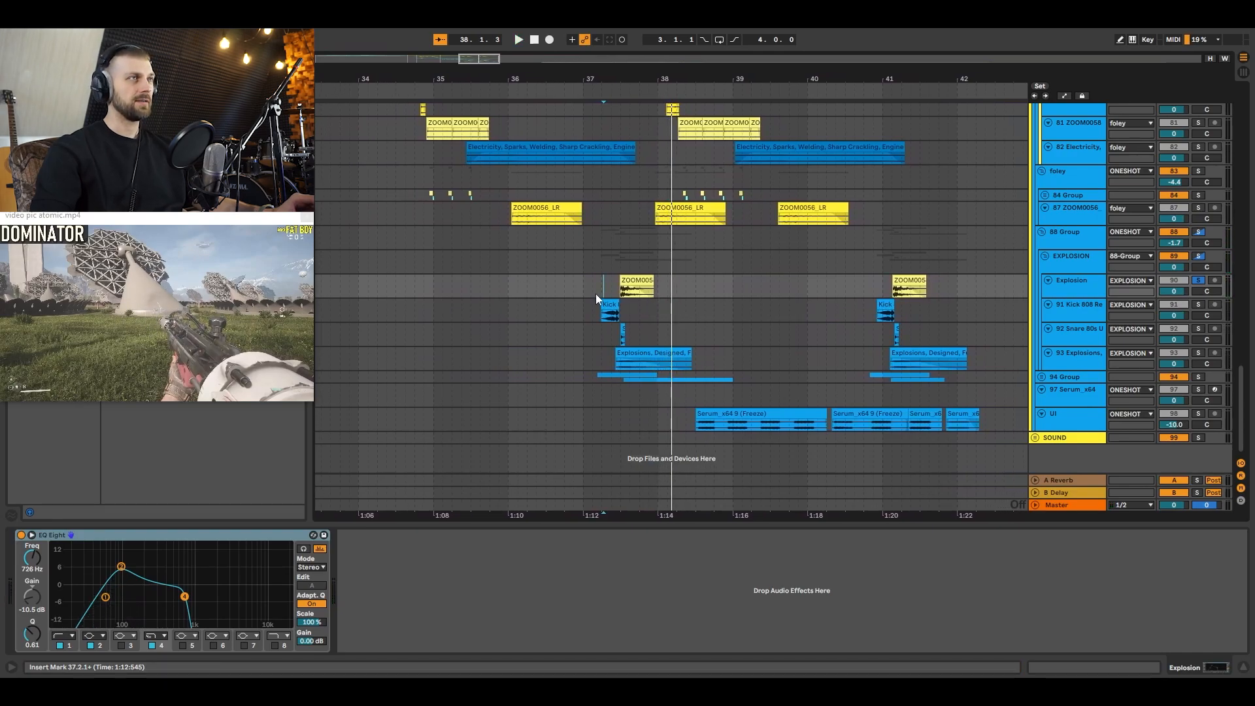
pyautogui.click(617, 289)
pyautogui.press('space')
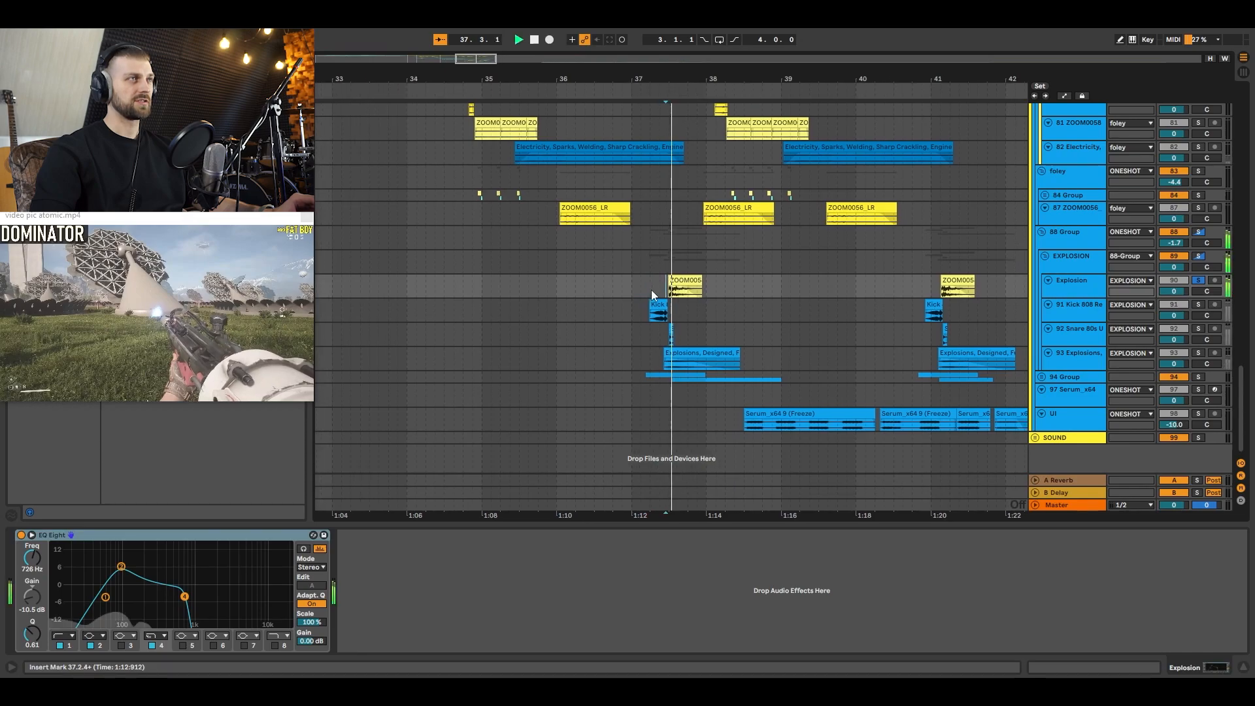
pyautogui.press('space')
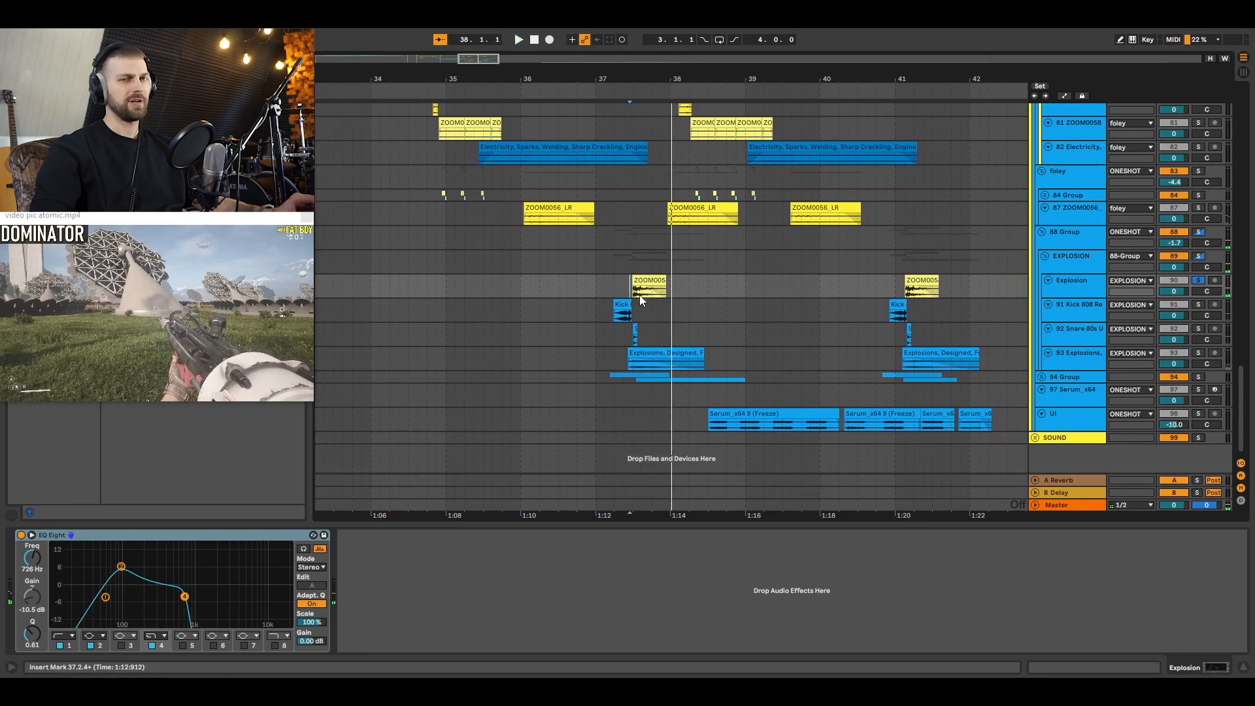
# Step: Audition the 91 Kick 808, 92 Snare 80s and 93 Explosions tracks in solo, each around its first clip
pyautogui.click(610, 313)
pyautogui.press('space')
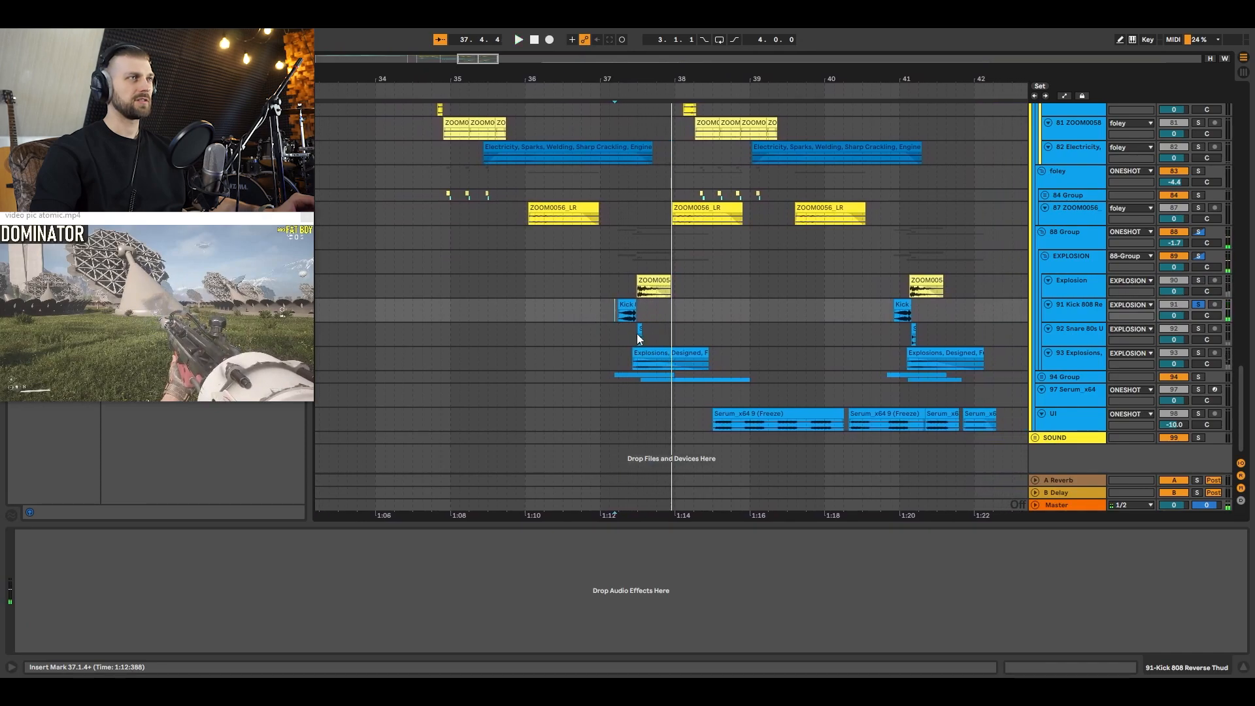
pyautogui.click(638, 335)
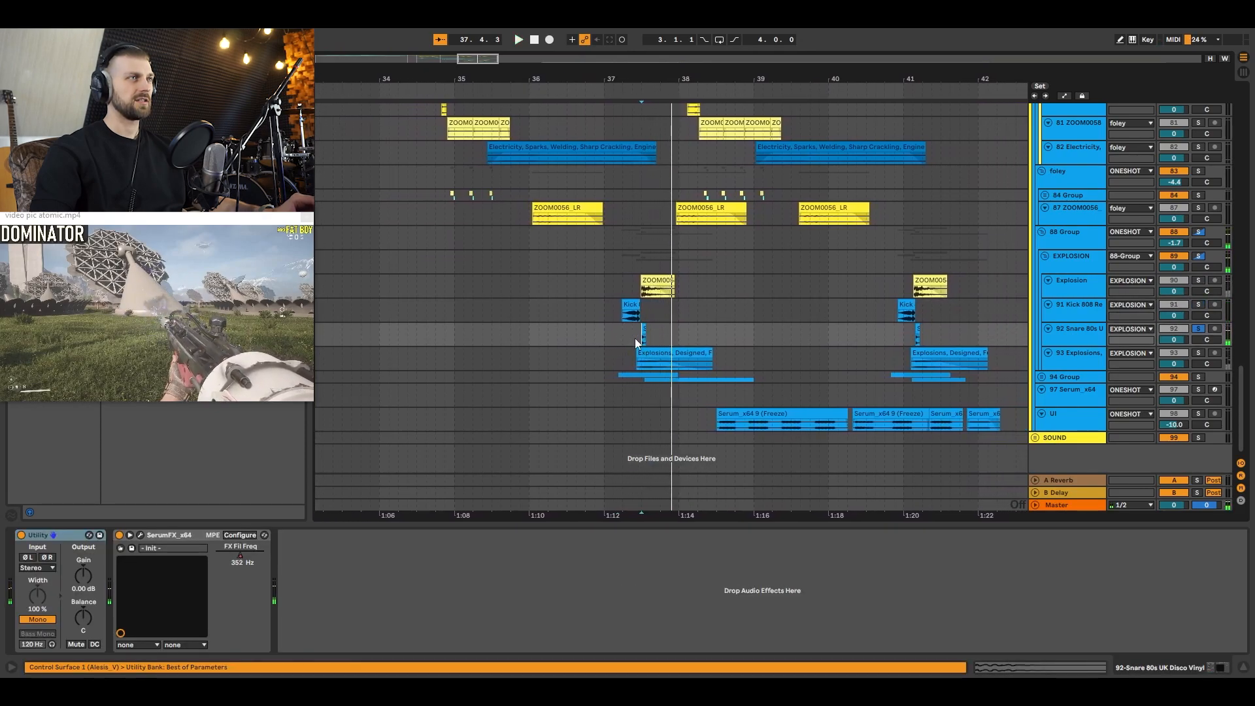
pyautogui.click(633, 359)
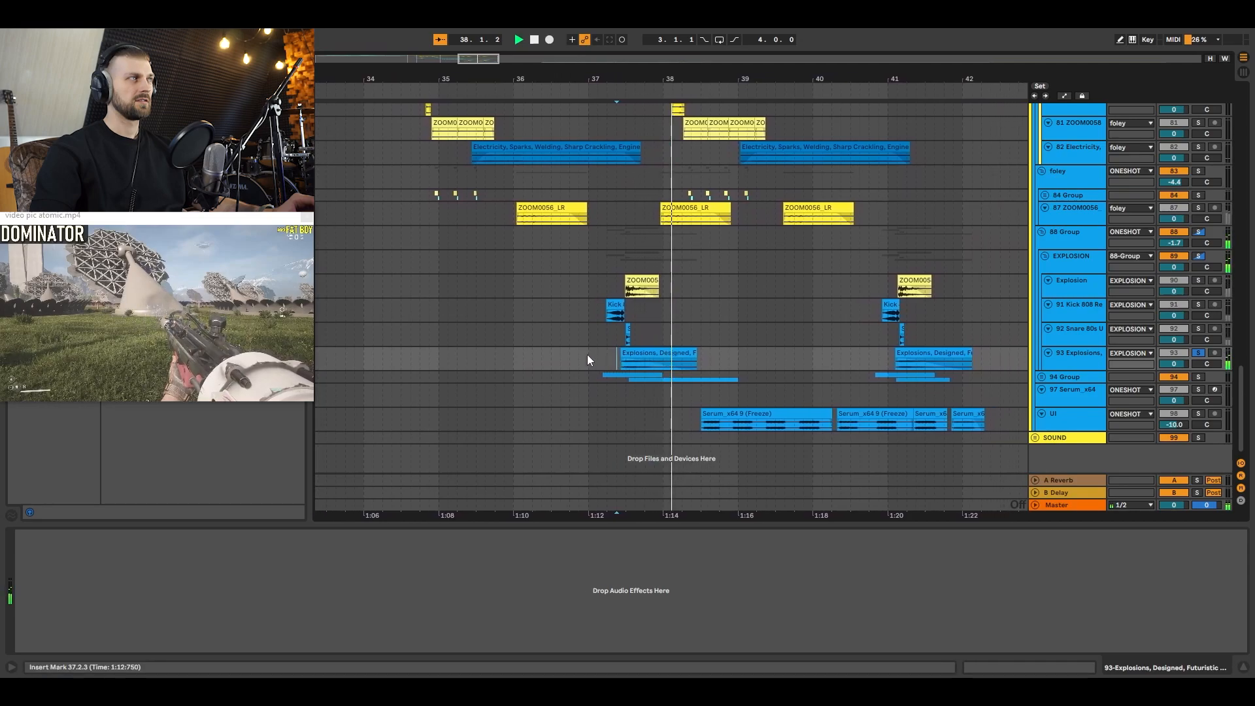
# Step: Unfold the 94 Group and audition its 95 Electricity, Zap track in solo from its first clip
pyautogui.click(1042, 377)
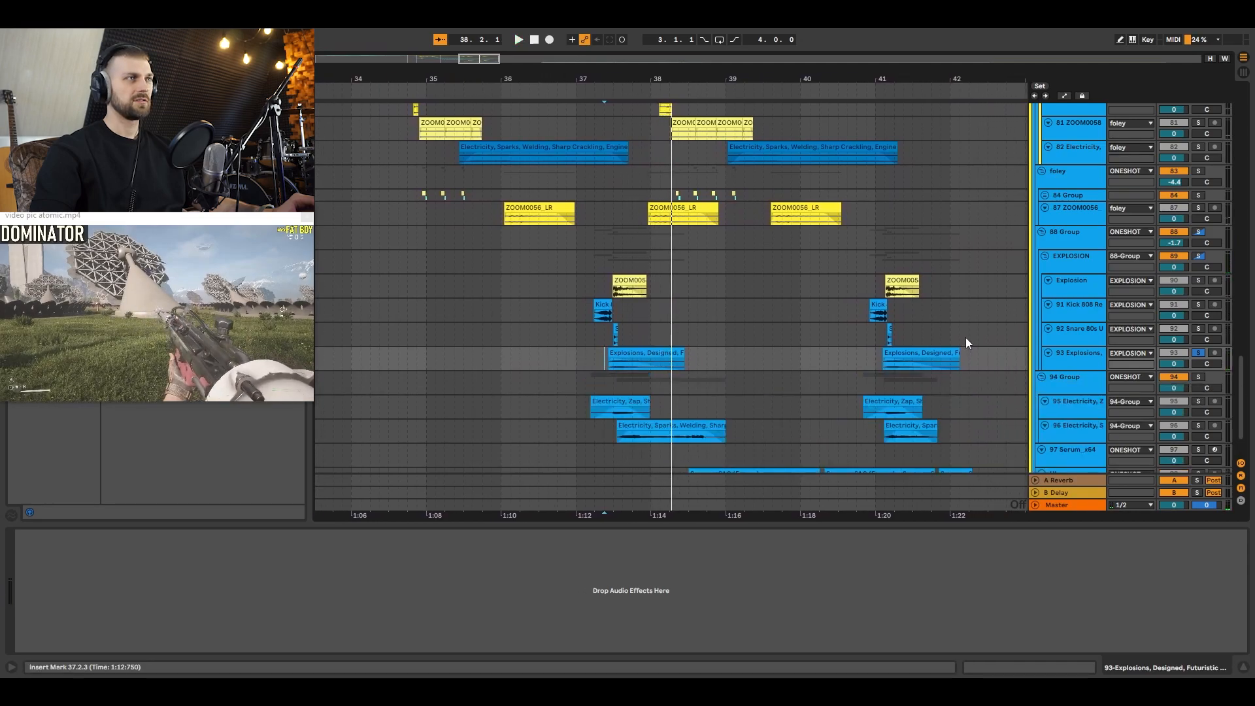
pyautogui.scroll(-2, 947, 353)
pyautogui.click(593, 355)
pyautogui.press('space')
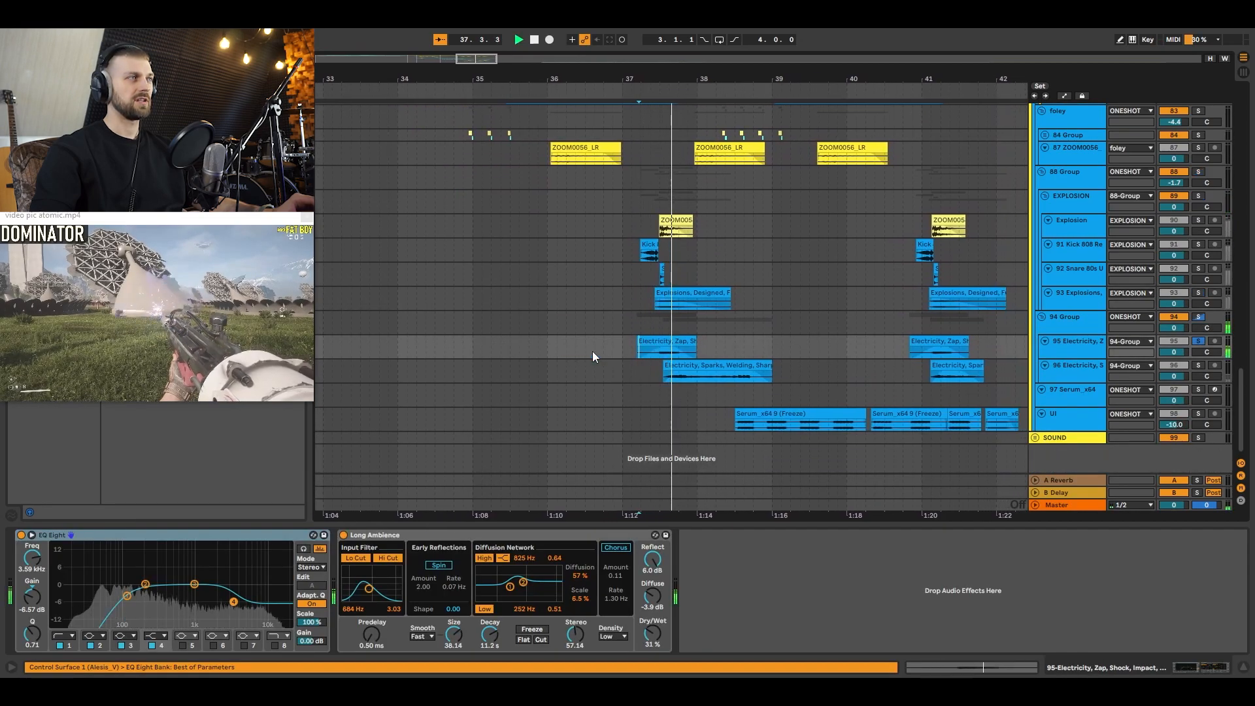
pyautogui.press('space')
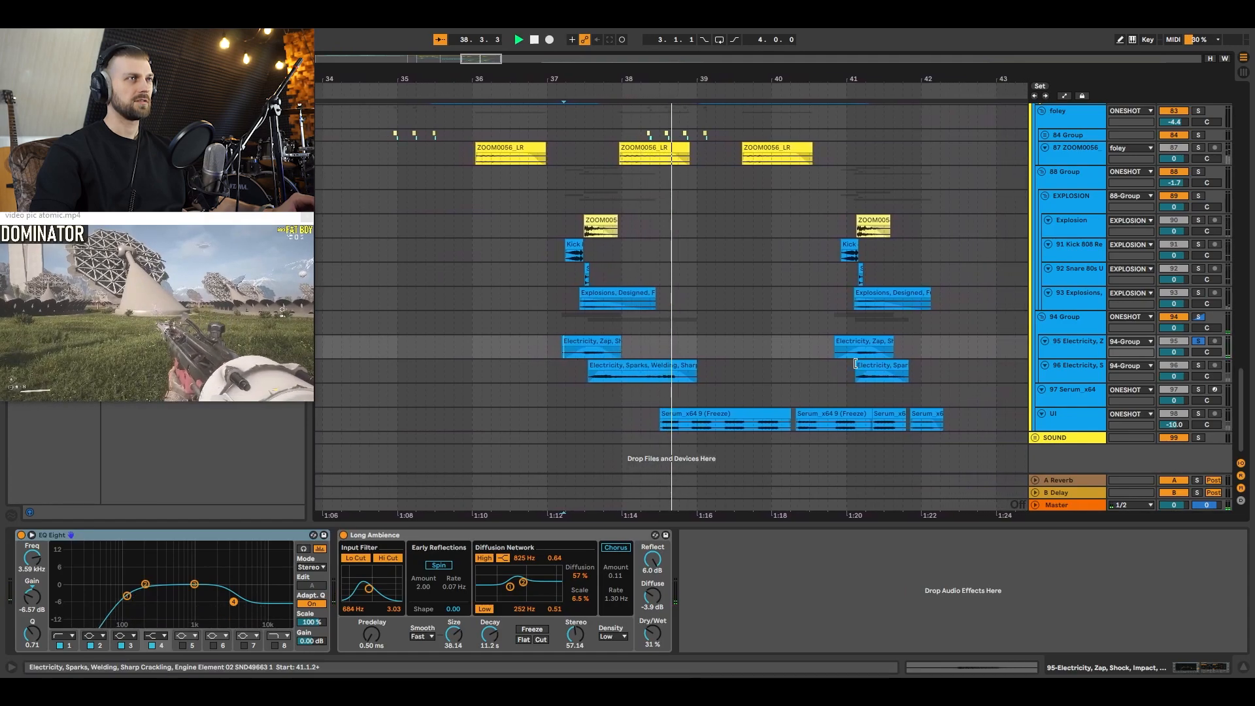
# Step: Mark the range 38.3.2 to 38.4.4 on the 97 Serum track and check the gameplay video in full screen
pyautogui.click(660, 402)
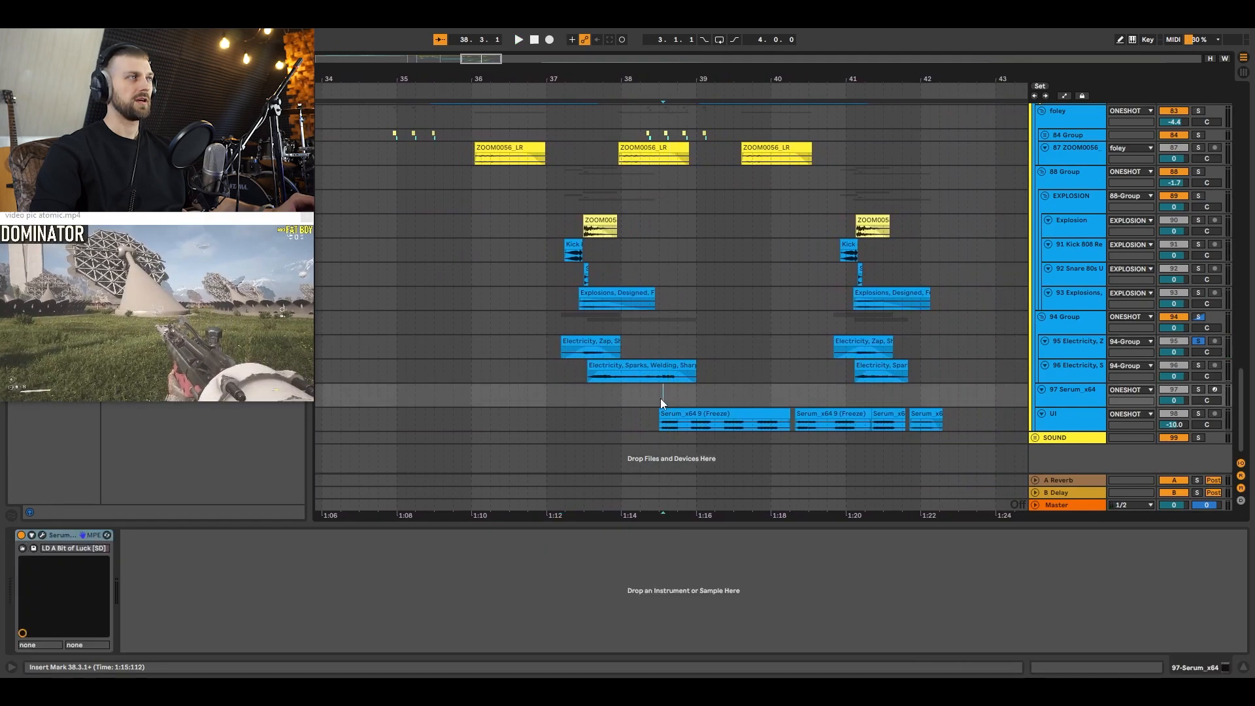
pyautogui.moveTo(664, 396); pyautogui.dragTo(694, 395)
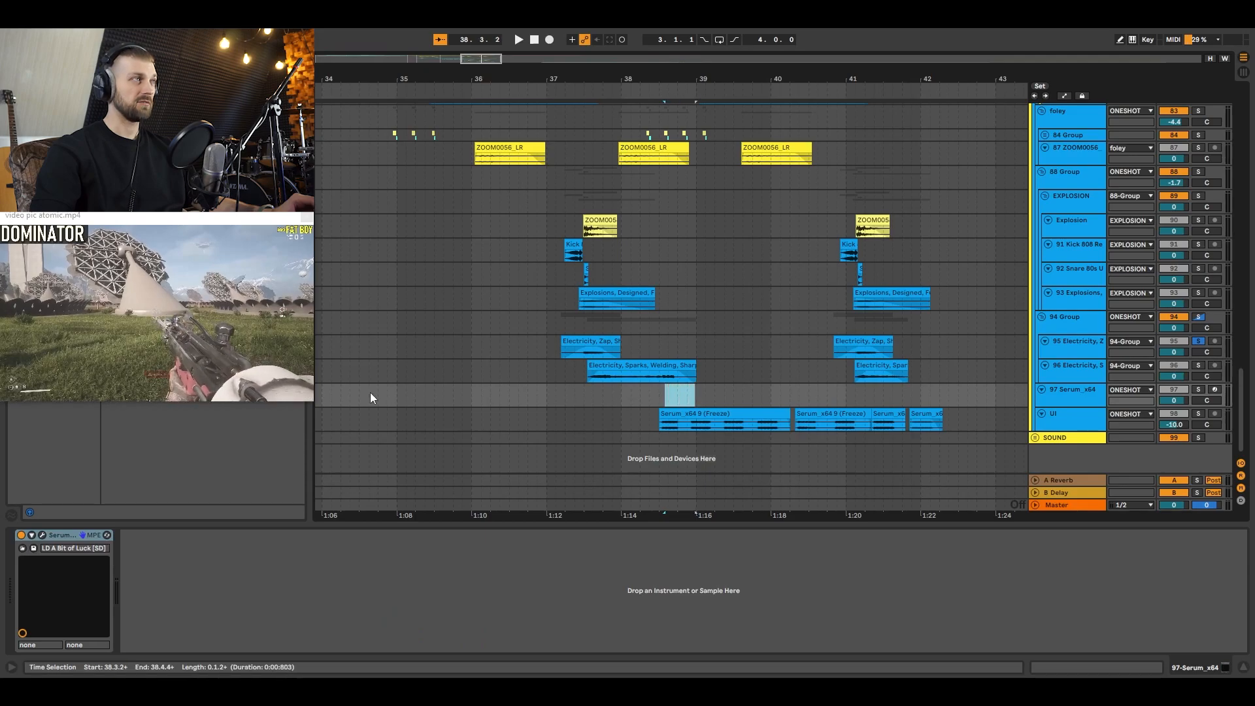
pyautogui.doubleClick(147, 386)
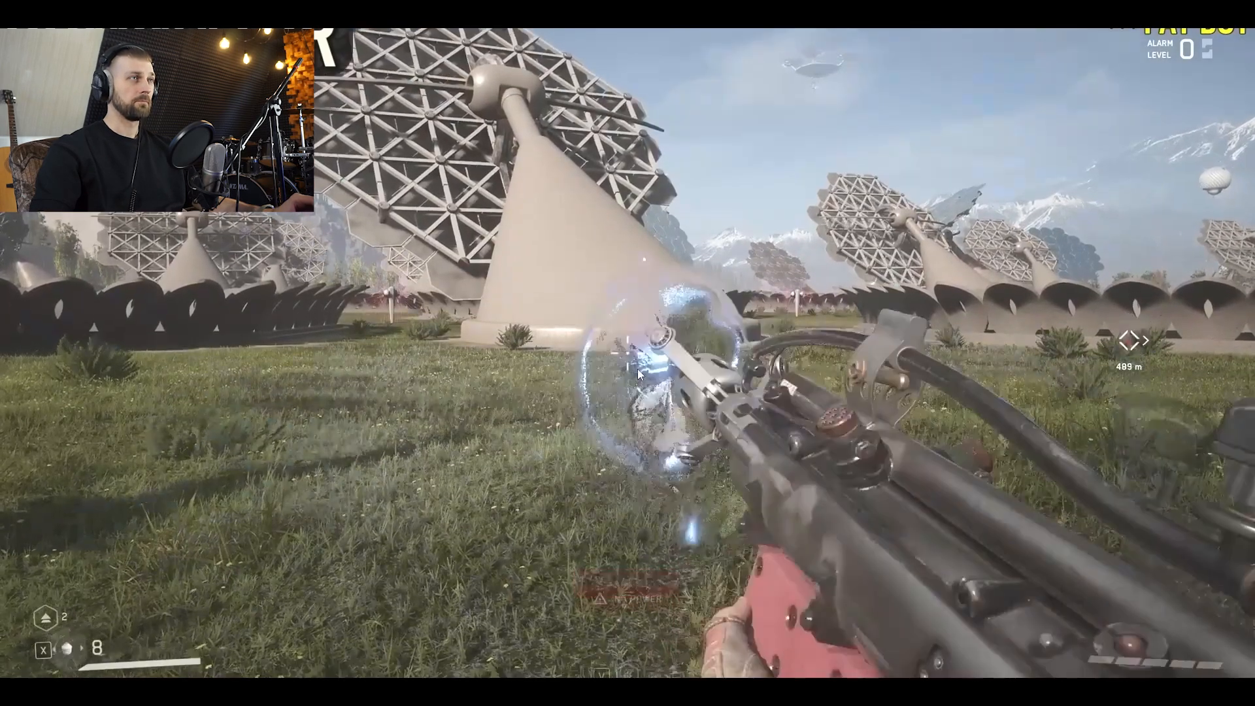
pyautogui.doubleClick(637, 368)
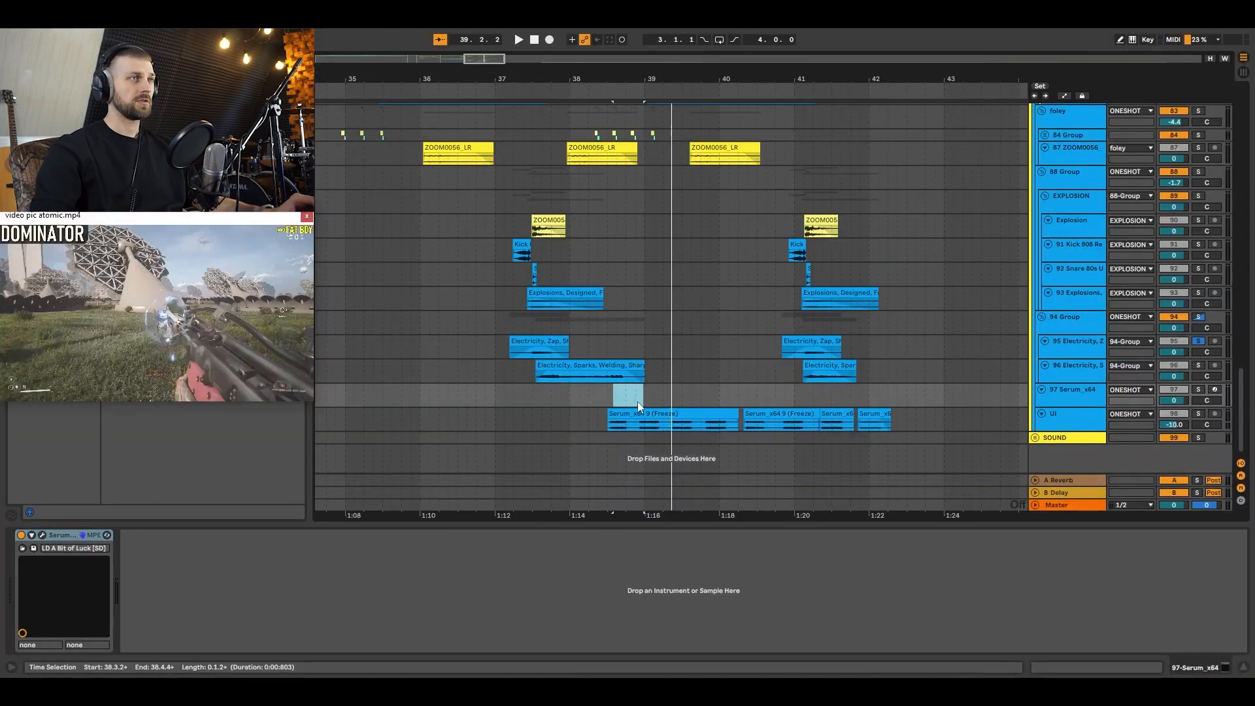
# Step: Audition the UI track in solo from the start of its first Serum clip at 38.3.1
pyautogui.click(1079, 417)
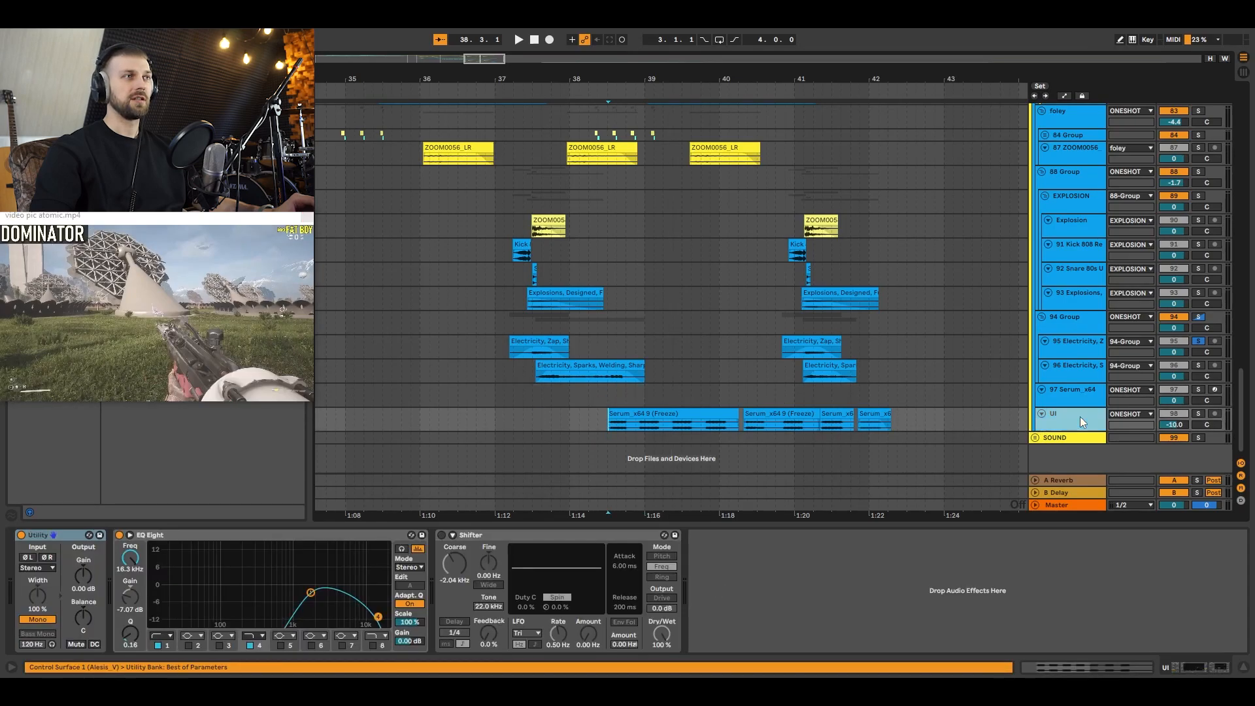
pyautogui.click(608, 387)
pyautogui.press('space')
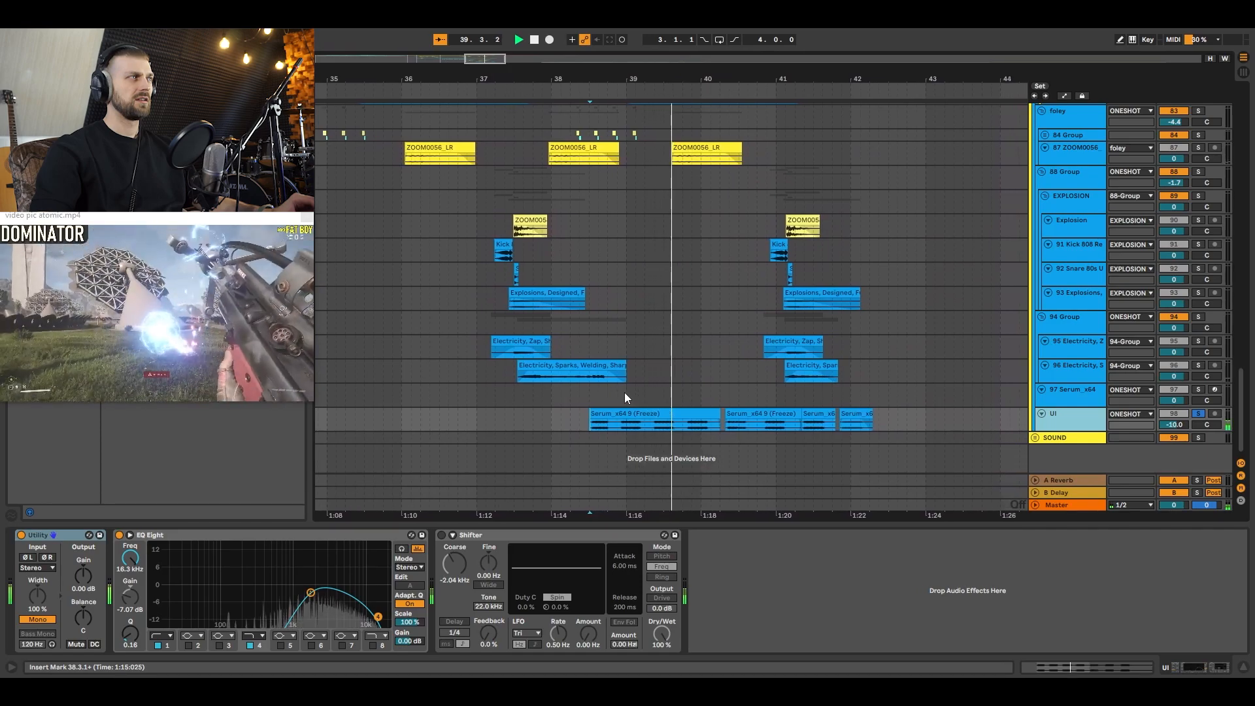
pyautogui.press('space')
pyautogui.click(521, 418)
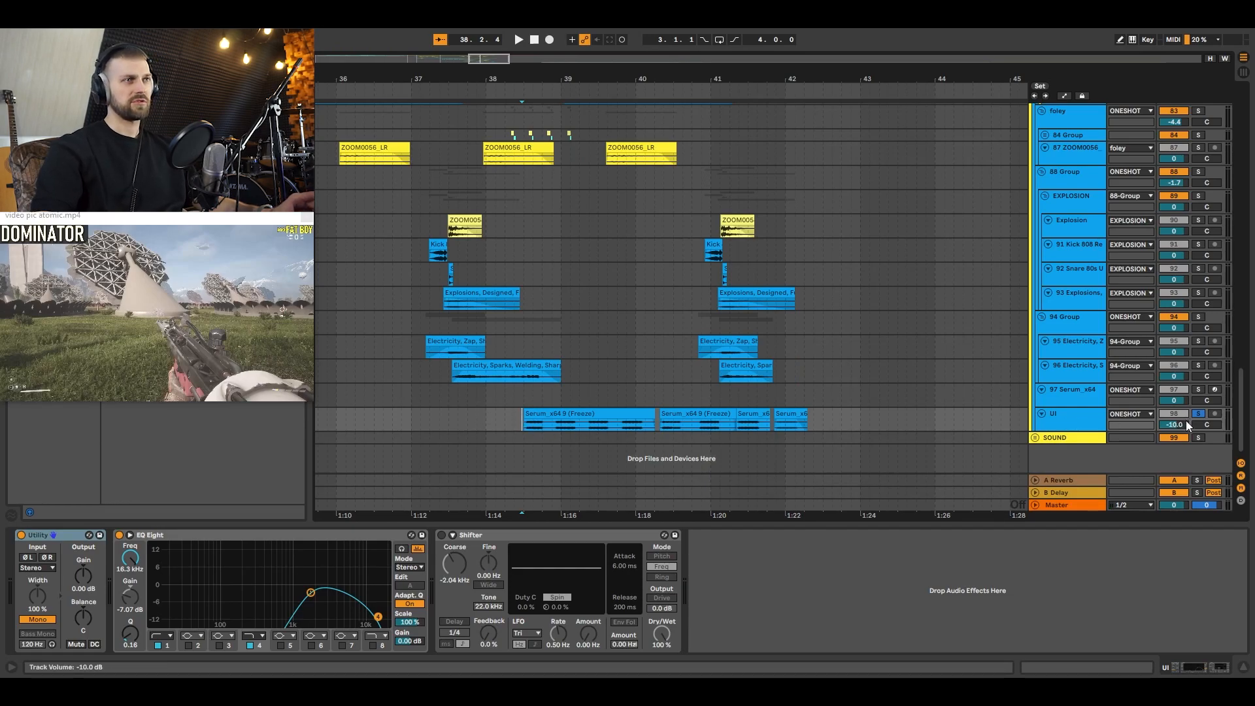
# Step: Take the UI track out of solo and play all layers together from 35.1.2
pyautogui.click(1080, 423)
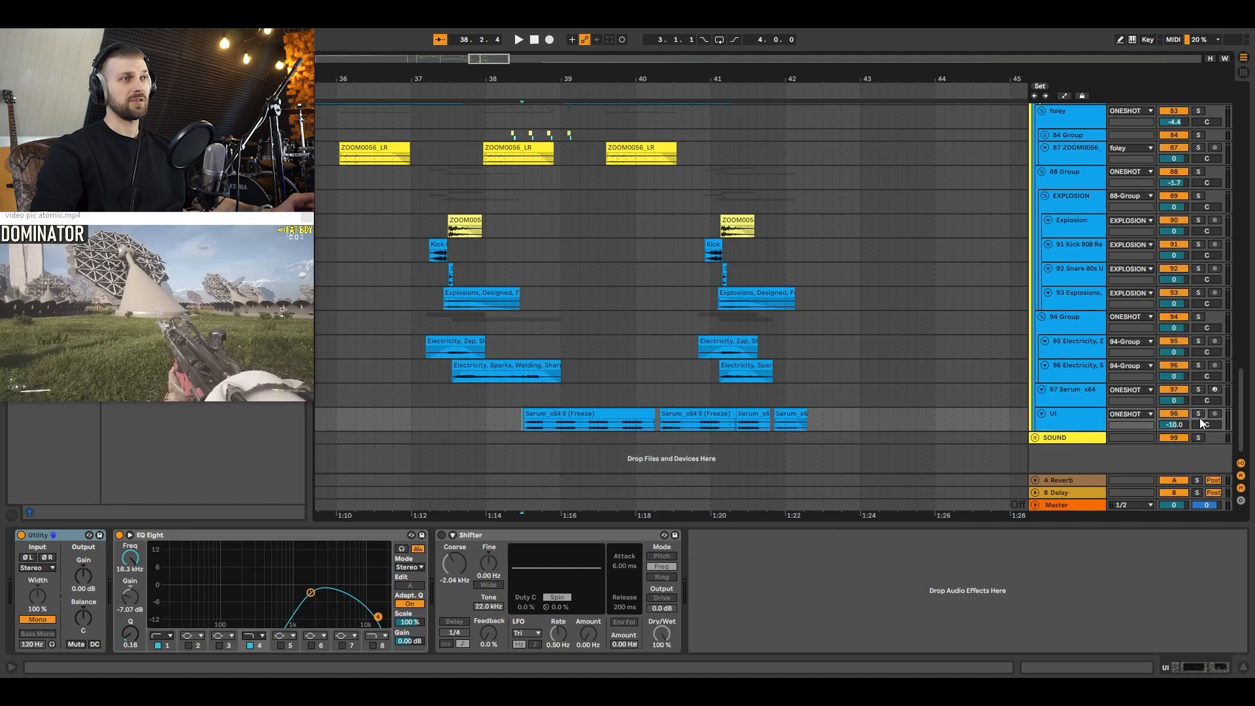
pyautogui.scroll(3, 677, 299)
pyautogui.moveTo(596, 79); pyautogui.dragTo(596, 39)
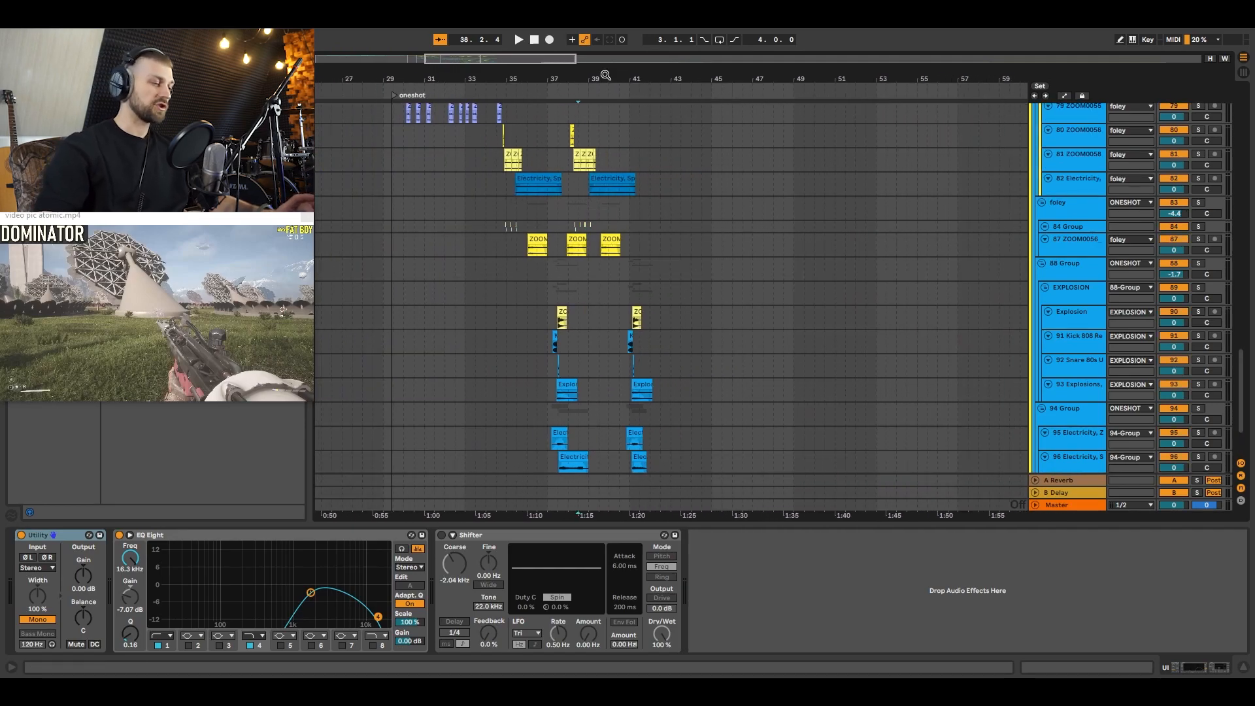
pyautogui.click(508, 195)
pyautogui.press('space')
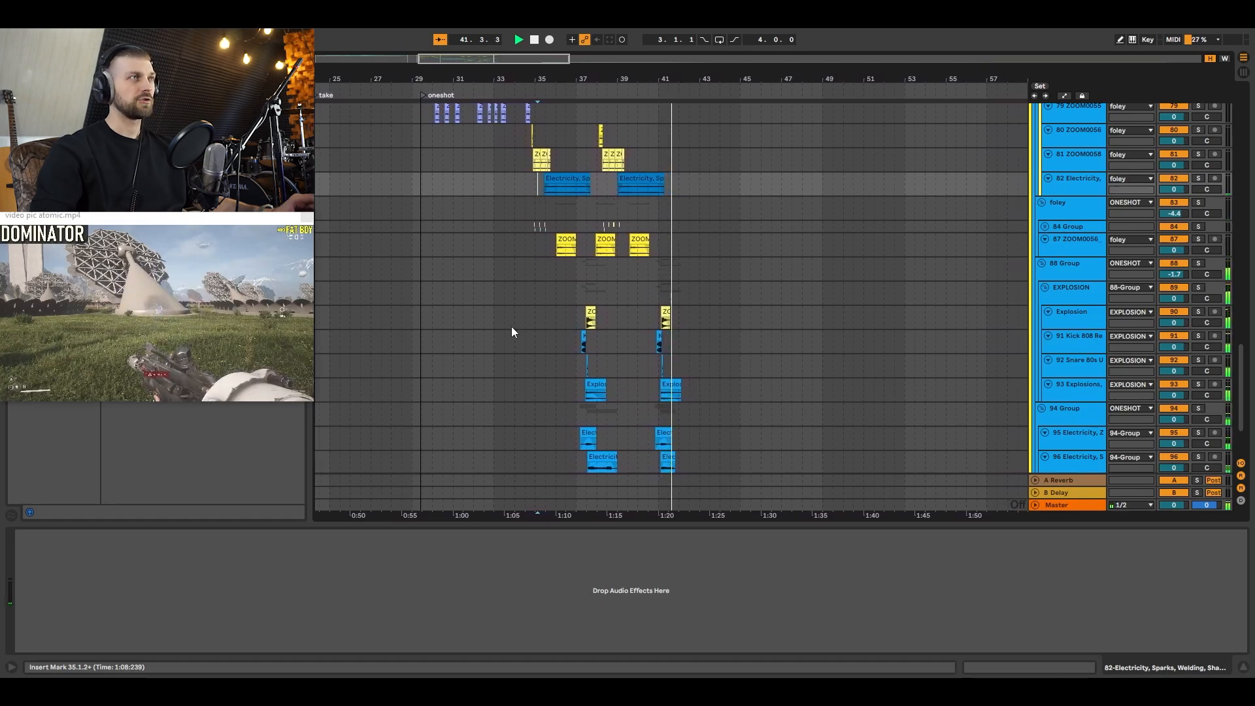
pyautogui.press('space')
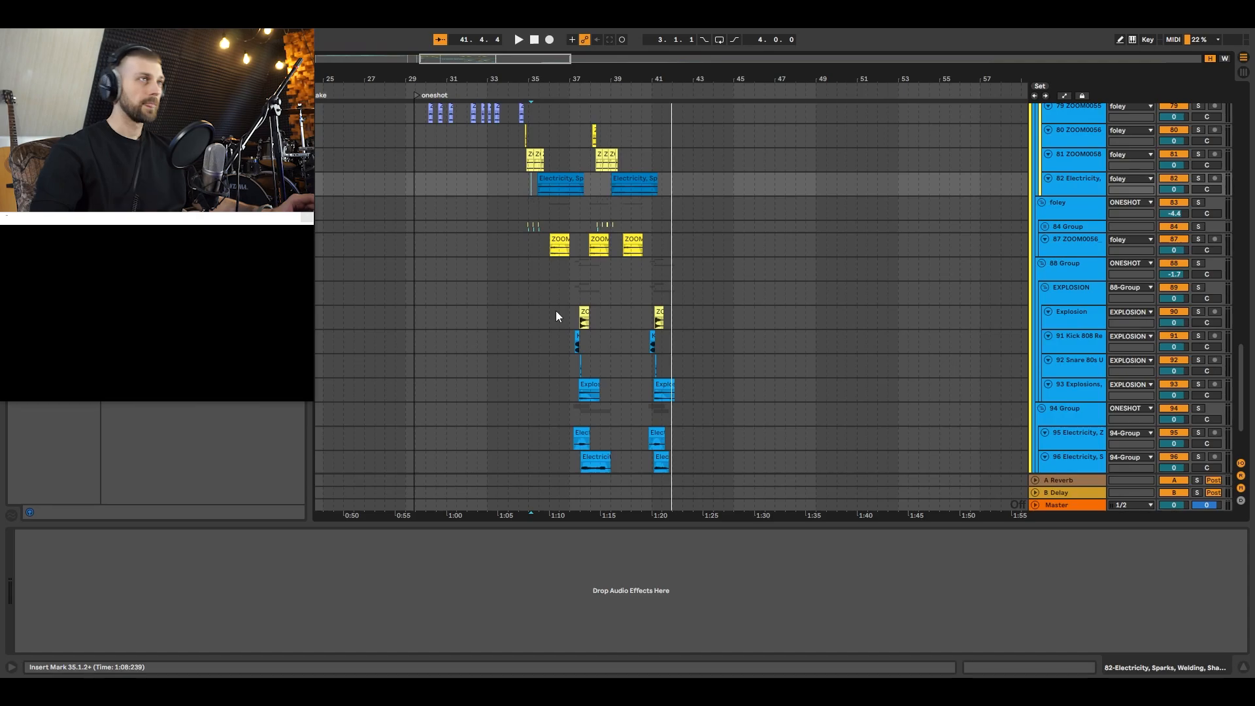
# Step: Fold the 88 Group, both foley groups, the electric group and the BIG shot subgroup
pyautogui.click(555, 316)
pyautogui.scroll(4, 908, 222)
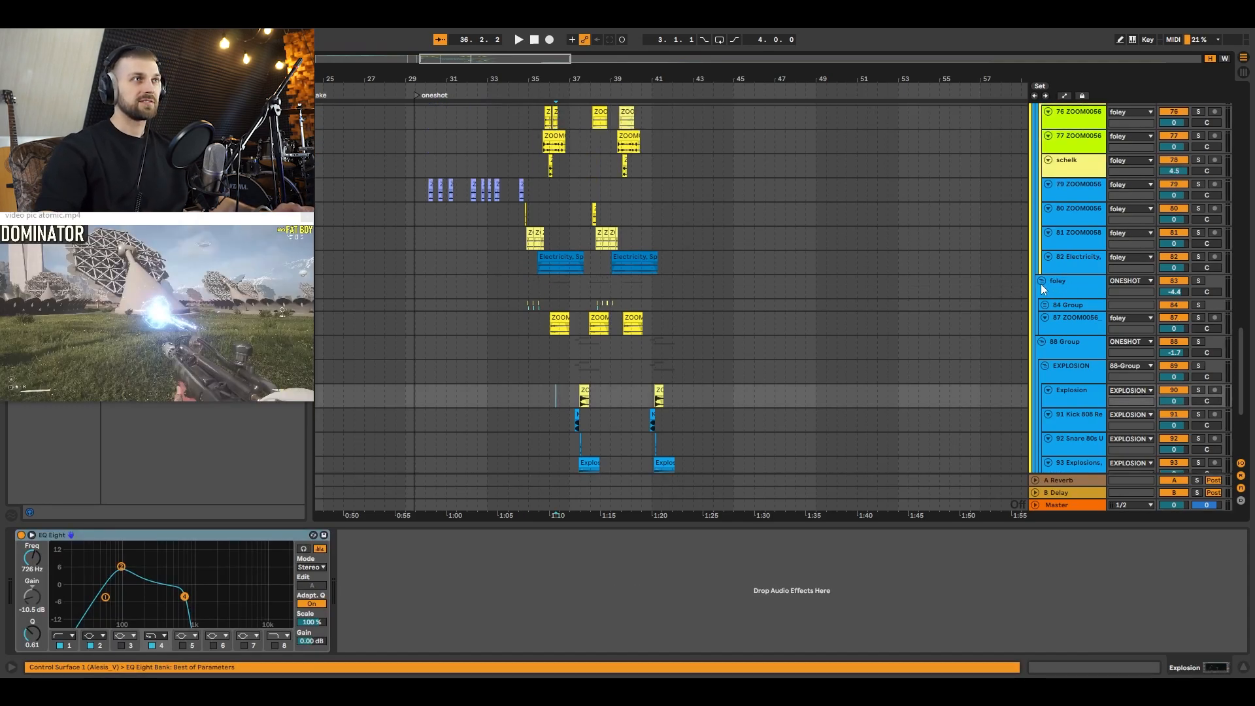
pyautogui.click(1040, 342)
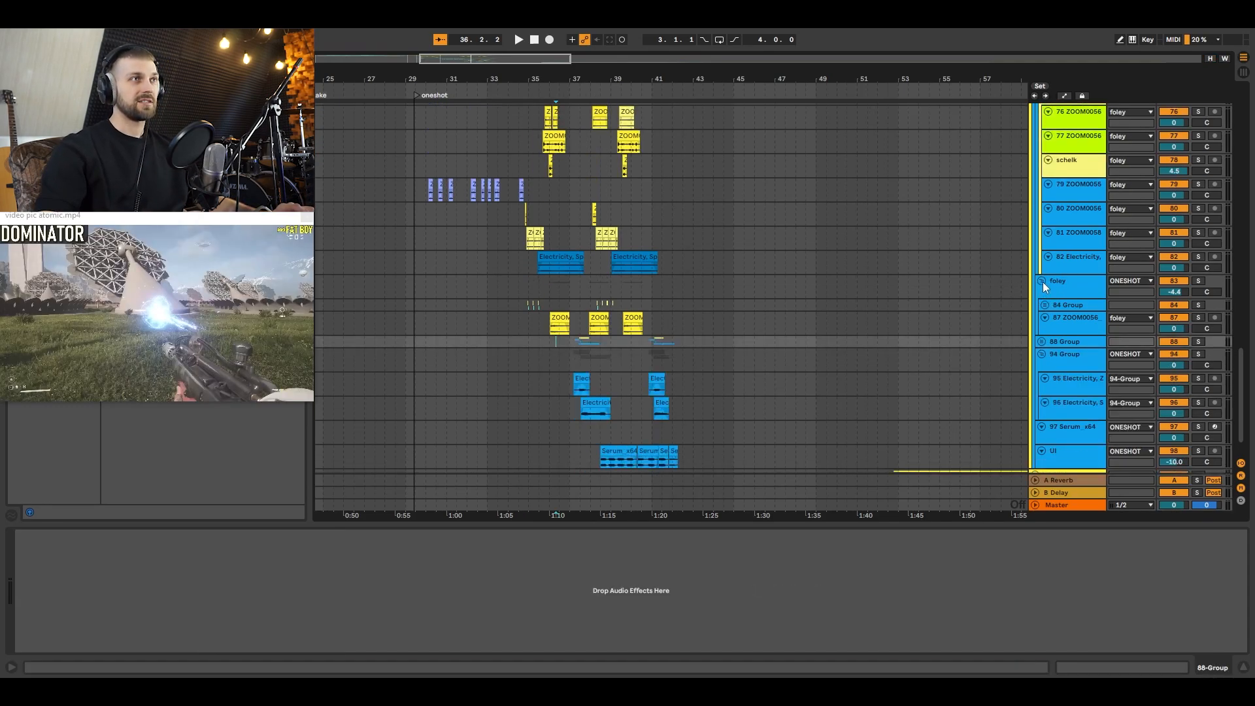
pyautogui.click(1042, 281)
pyautogui.scroll(3, 1035, 281)
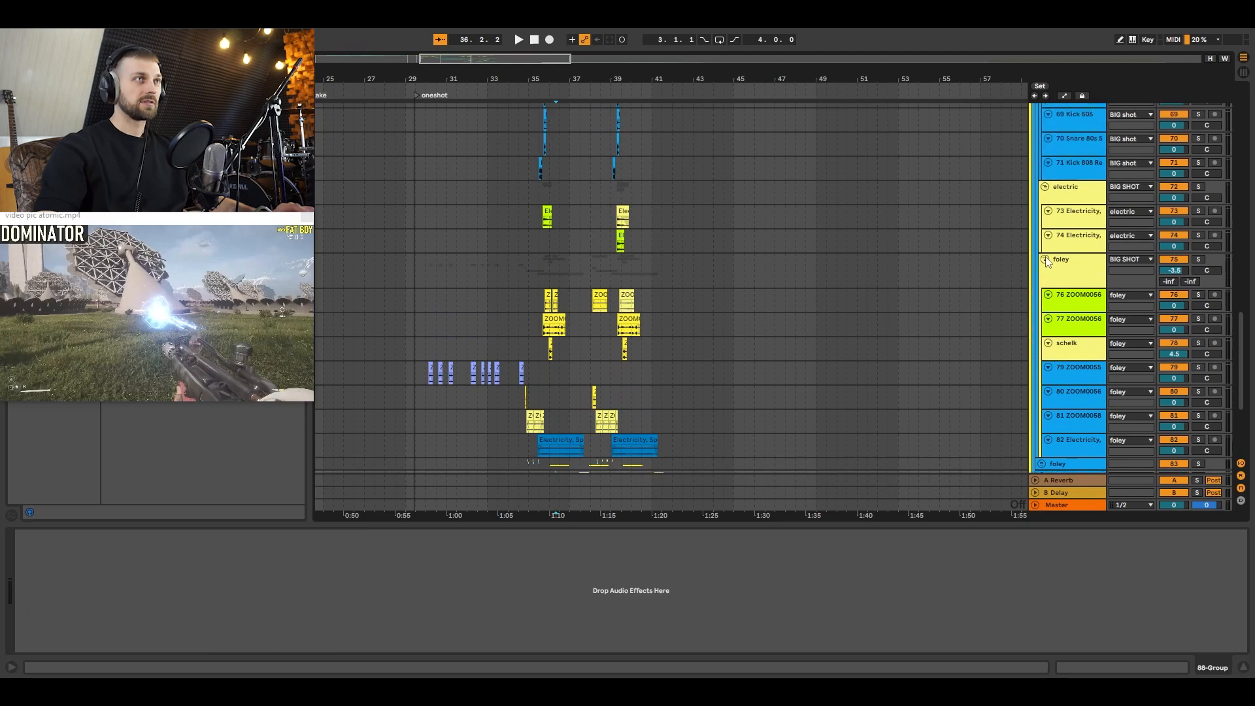
pyautogui.click(1045, 259)
pyautogui.click(1044, 239)
pyautogui.scroll(6, 1064, 288)
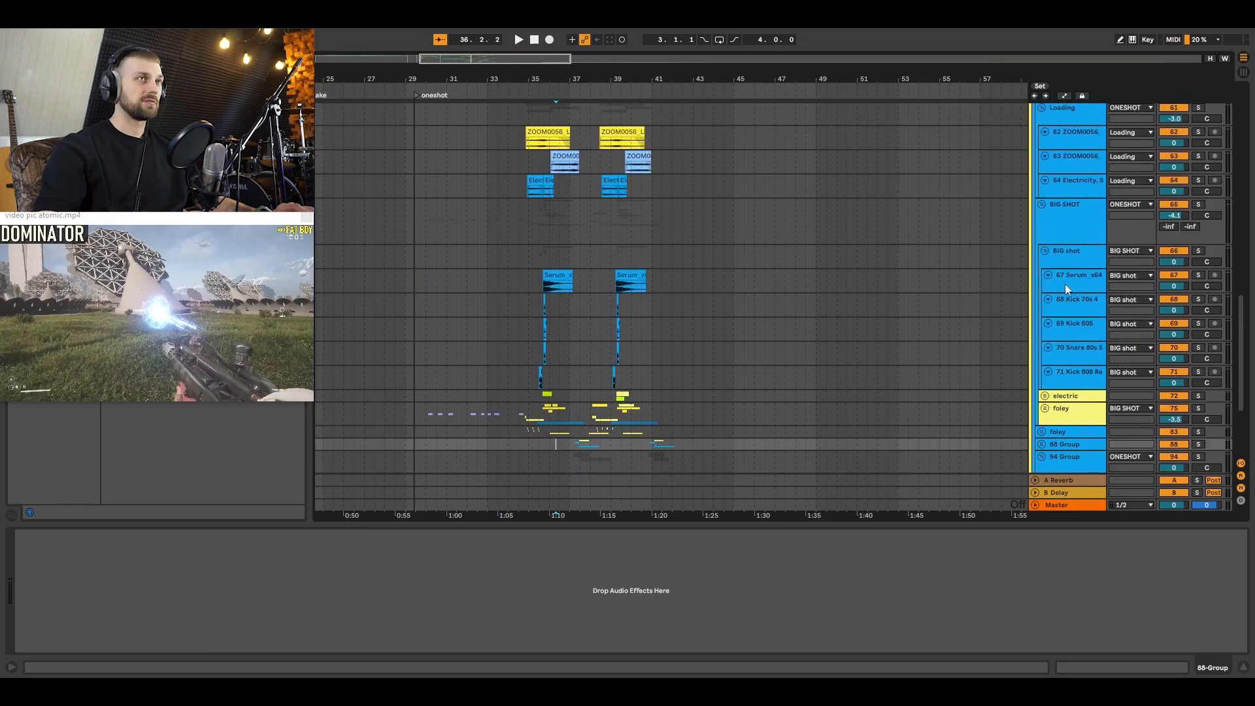
pyautogui.click(1044, 250)
# Step: Select the BIG SHOT group, followed by the parent ONESHOT group above the amb_01 track
pyautogui.click(1052, 220)
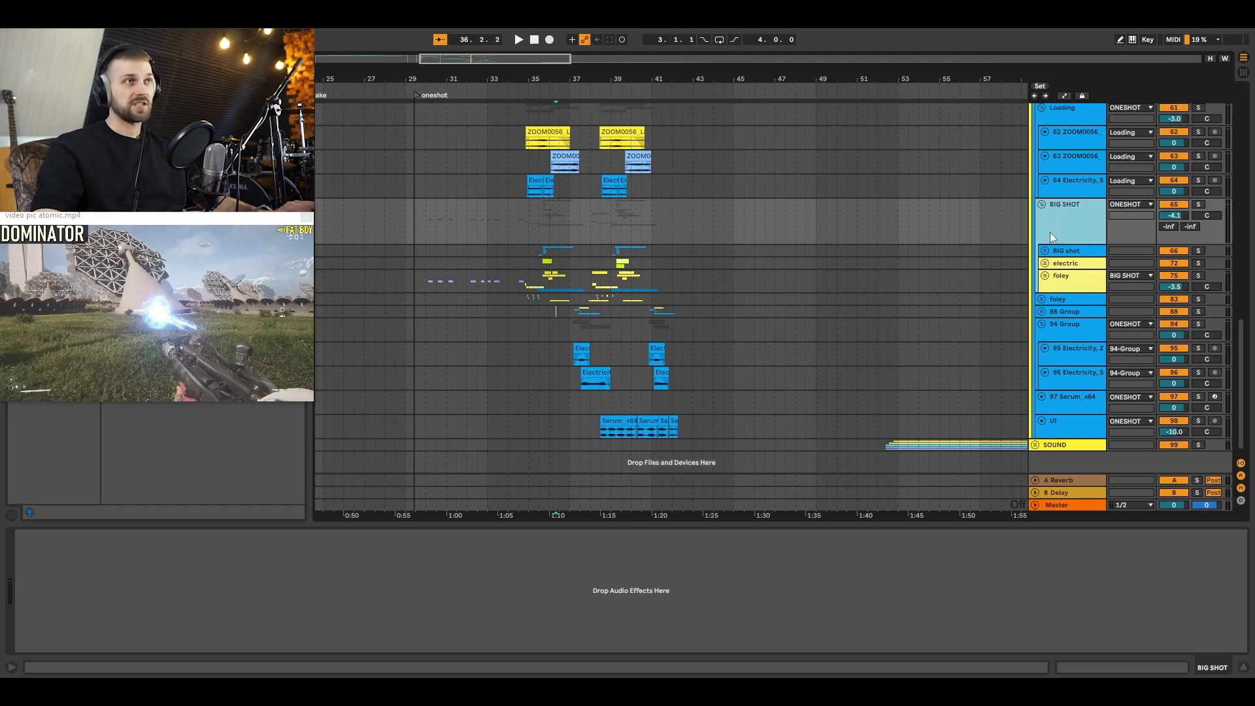
pyautogui.scroll(4, 1060, 225)
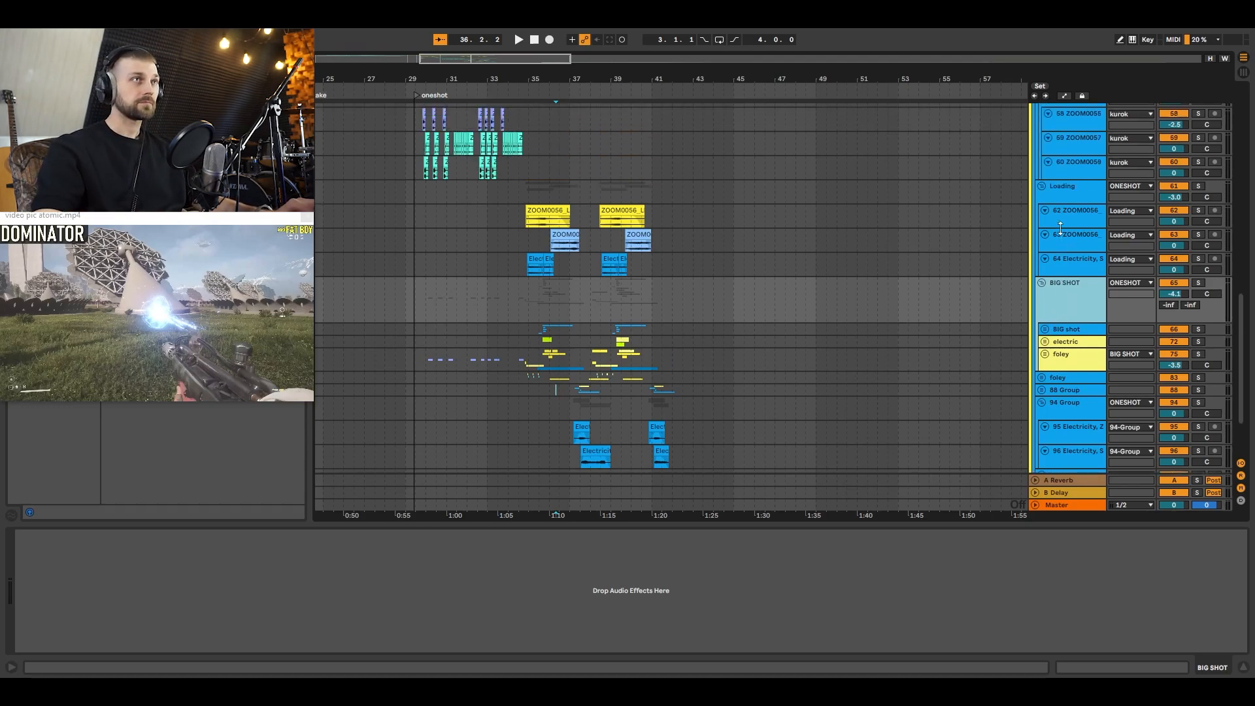
pyautogui.scroll(6, 1065, 209)
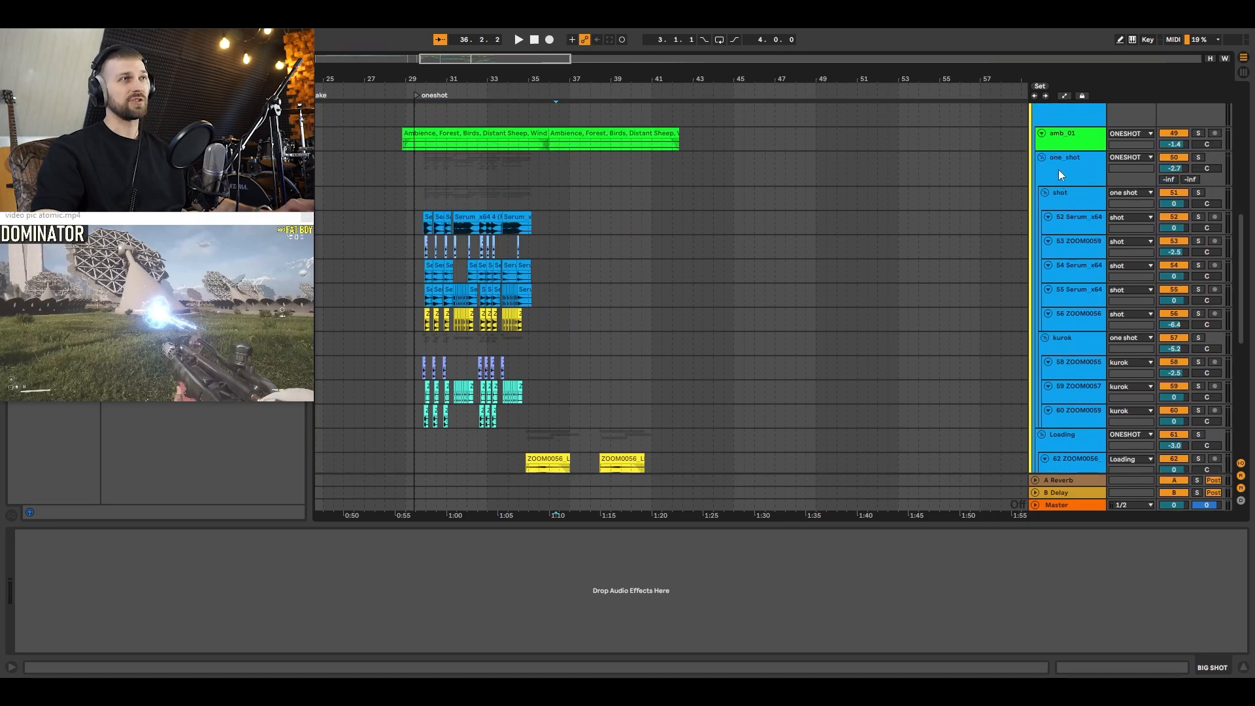
pyautogui.click(1055, 174)
pyautogui.scroll(2, 1053, 175)
pyautogui.click(1065, 166)
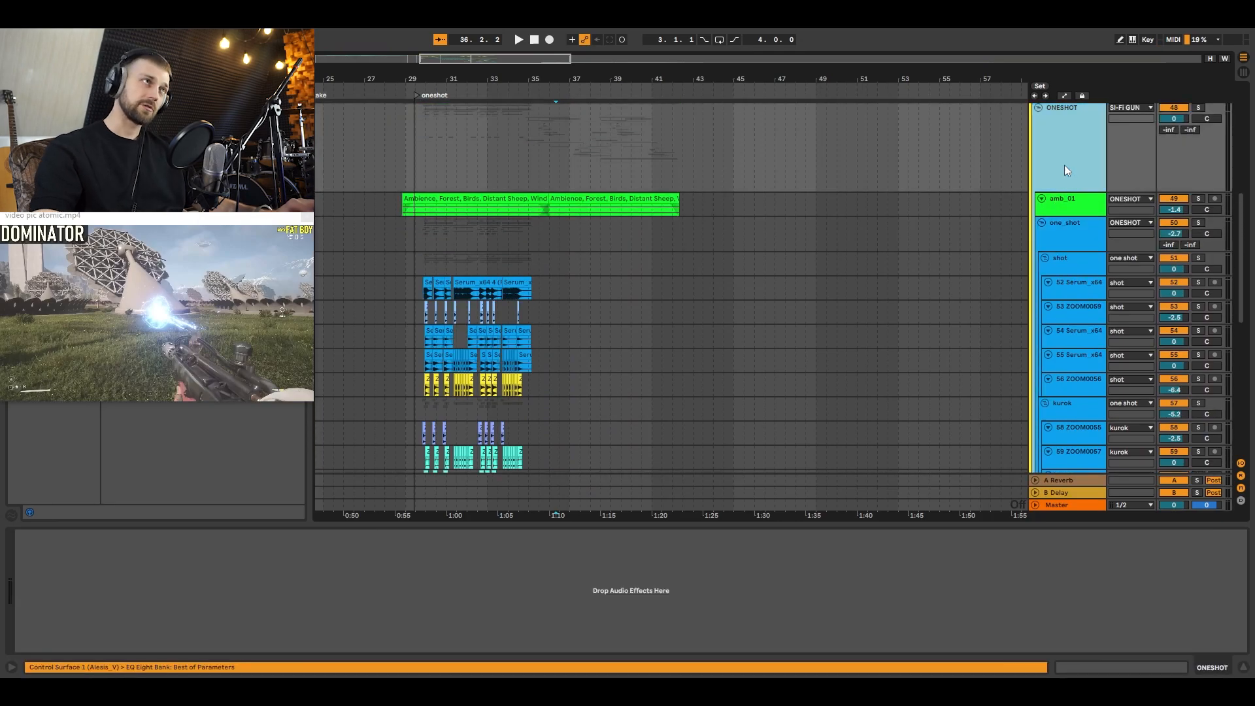
# Step: Play all layers from just before the oneshot marker, and select the Master track to show its device chain
pyautogui.click(434, 154)
pyautogui.click(418, 161)
pyautogui.click(1048, 507)
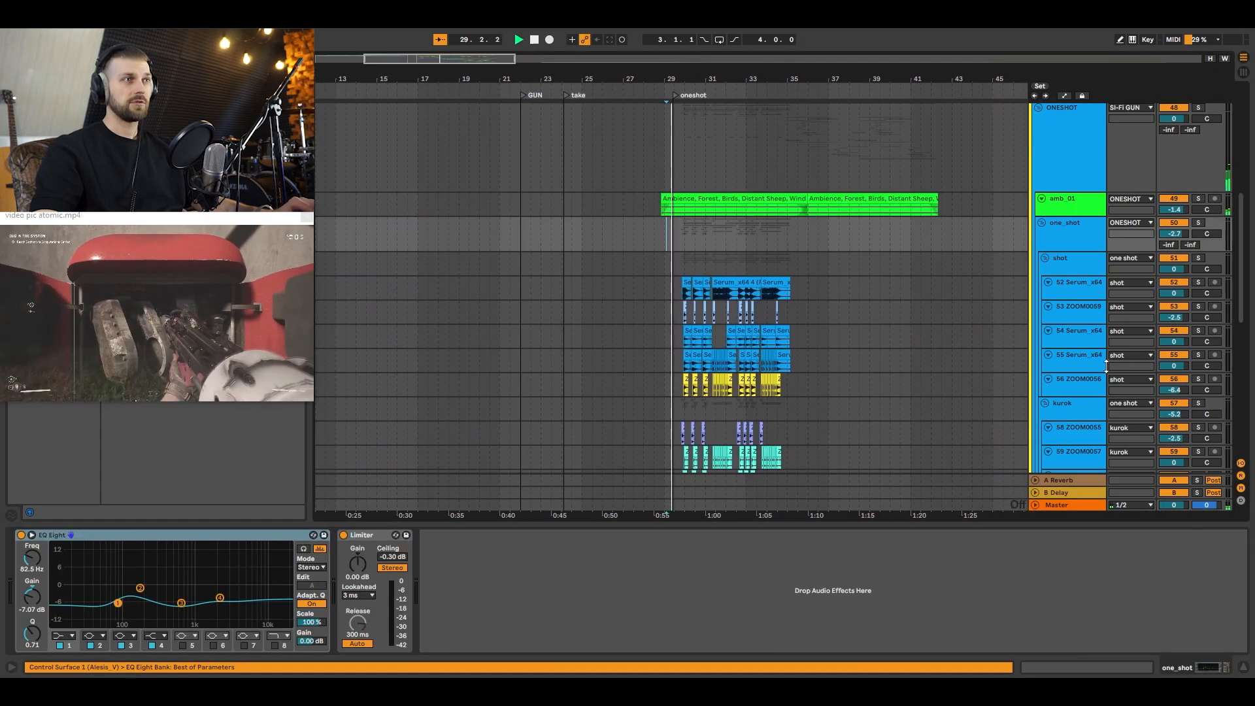
pyautogui.click(1089, 501)
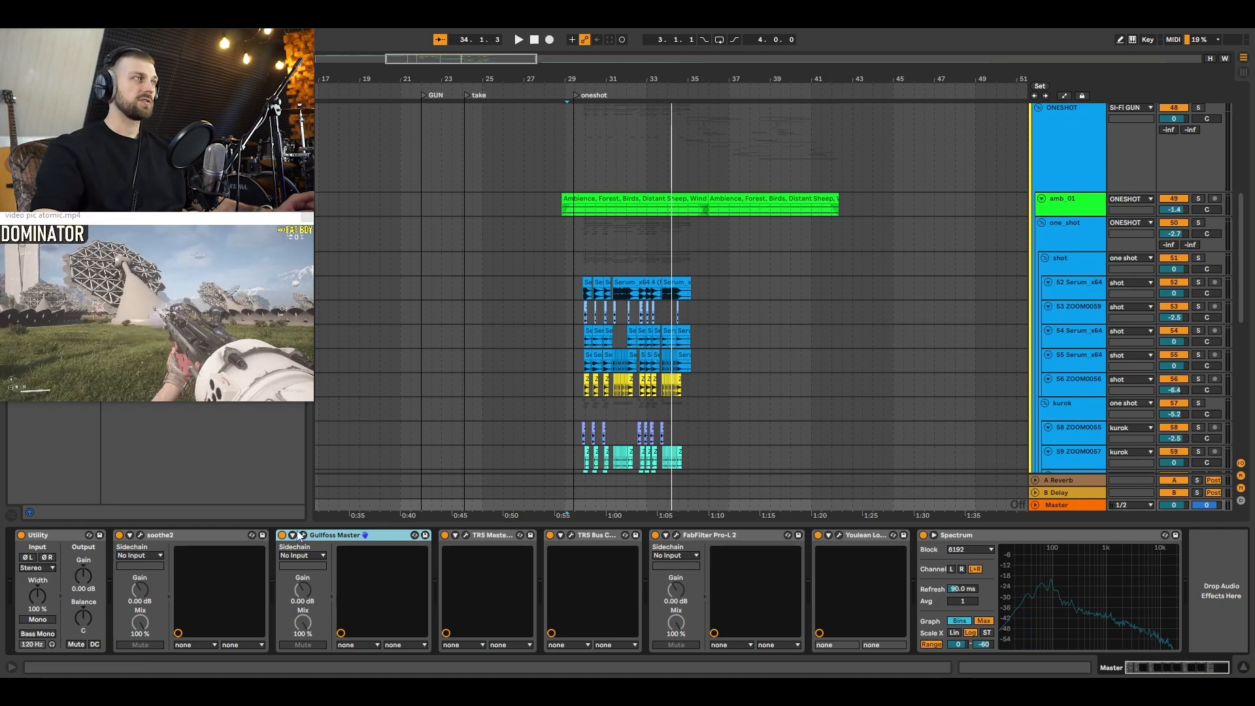
# Step: Inspect the settings of the soothe2 and Gullfoss Master plug-ins on the Master track, closing each window
pyautogui.click(140, 535)
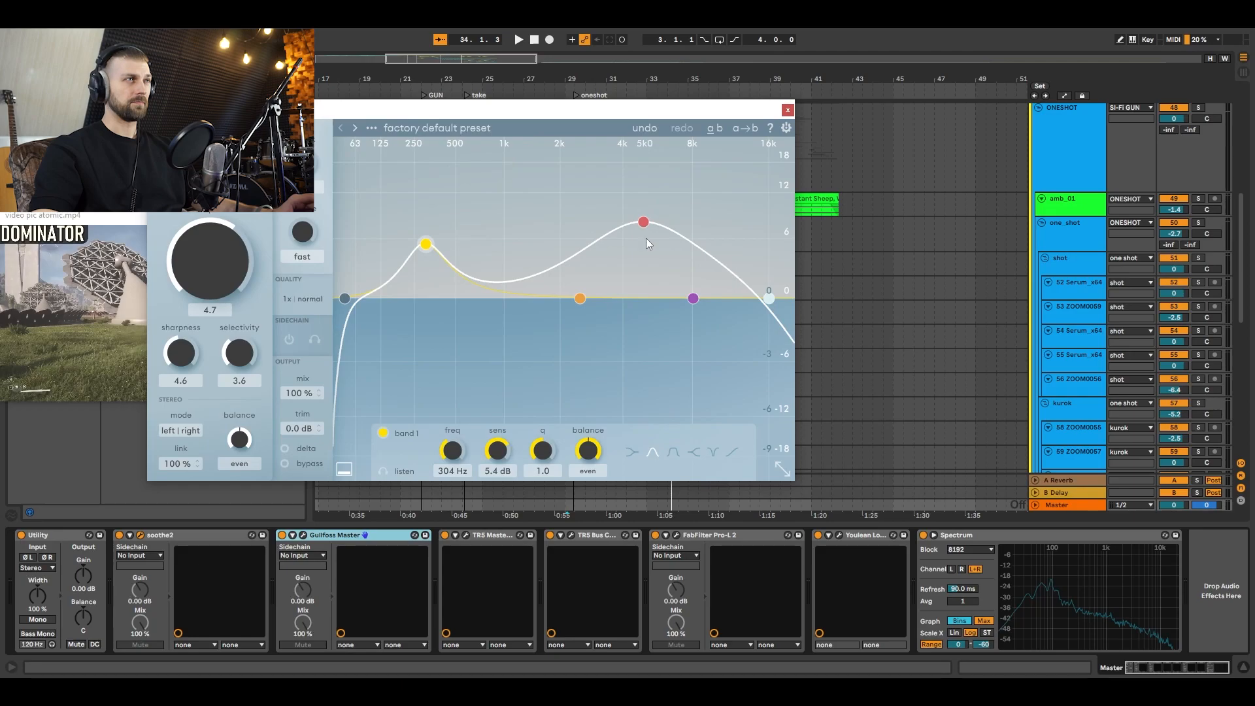
pyautogui.click(787, 112)
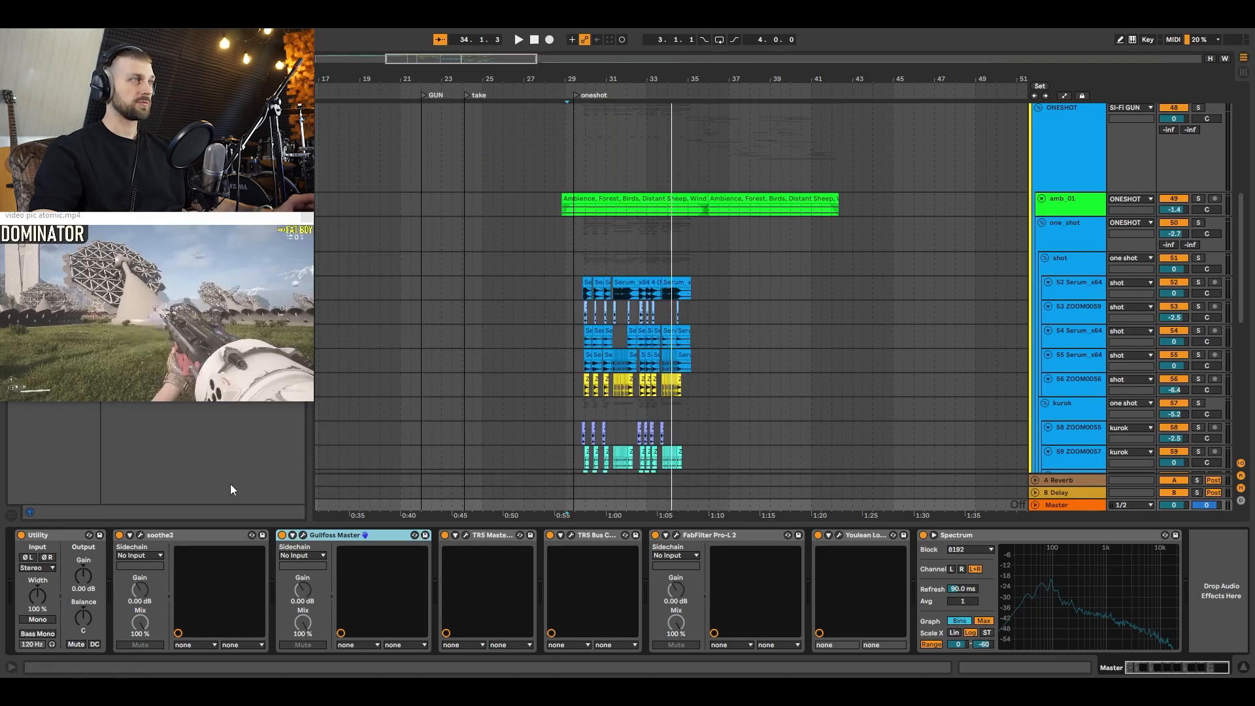
pyautogui.click(303, 535)
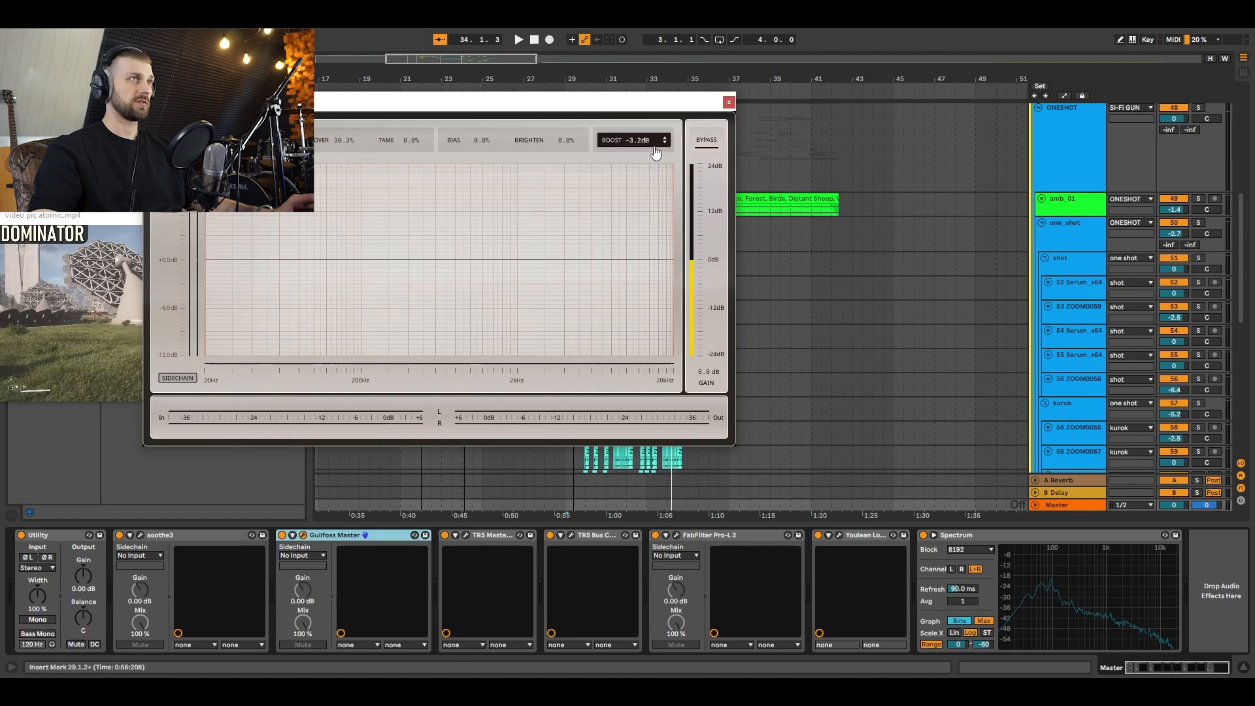
pyautogui.click(728, 102)
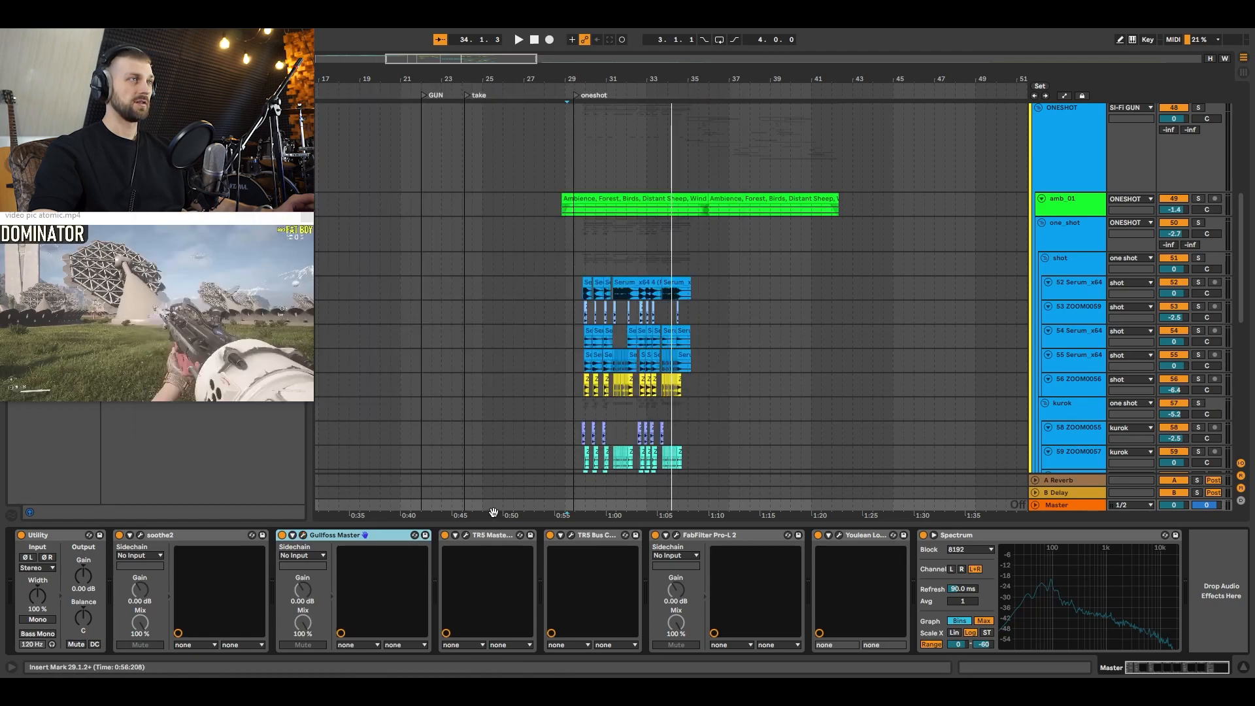
# Step: Inspect the T-RackS Master EQ 432, T-RackS Bus Compressor and FabFilter Pro-L 2 plug-ins on the Master track
pyautogui.click(466, 535)
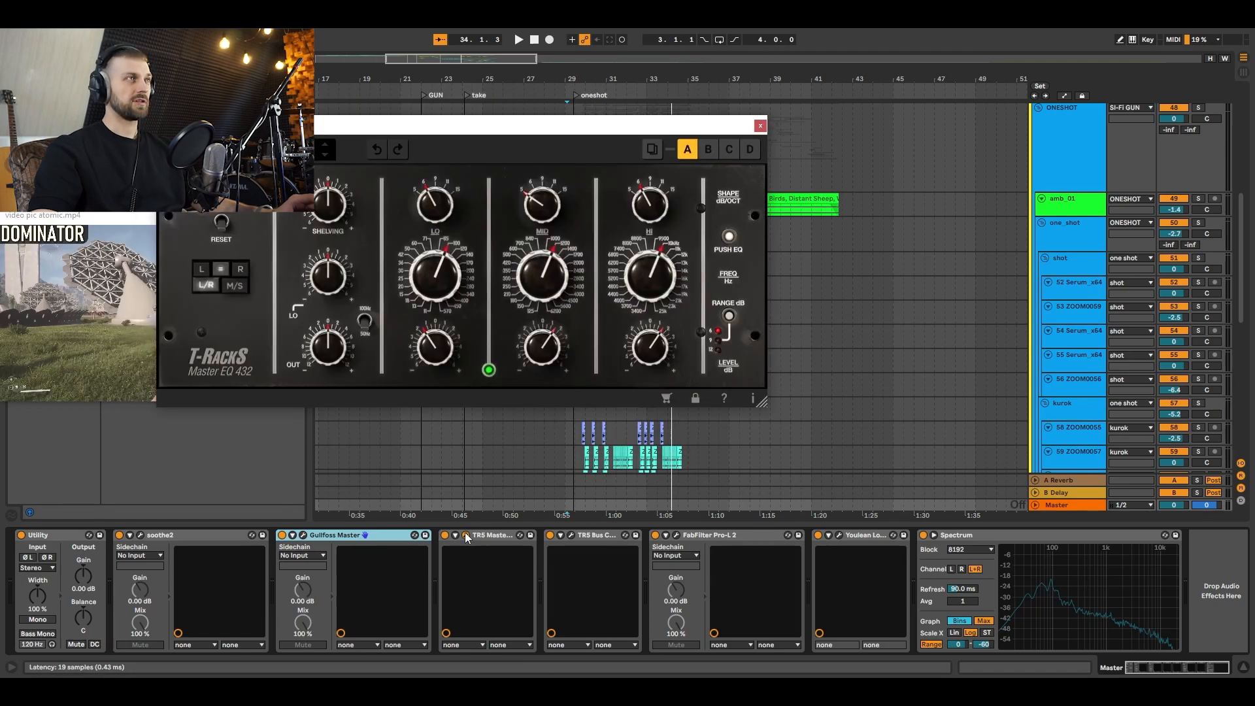
pyautogui.click(760, 126)
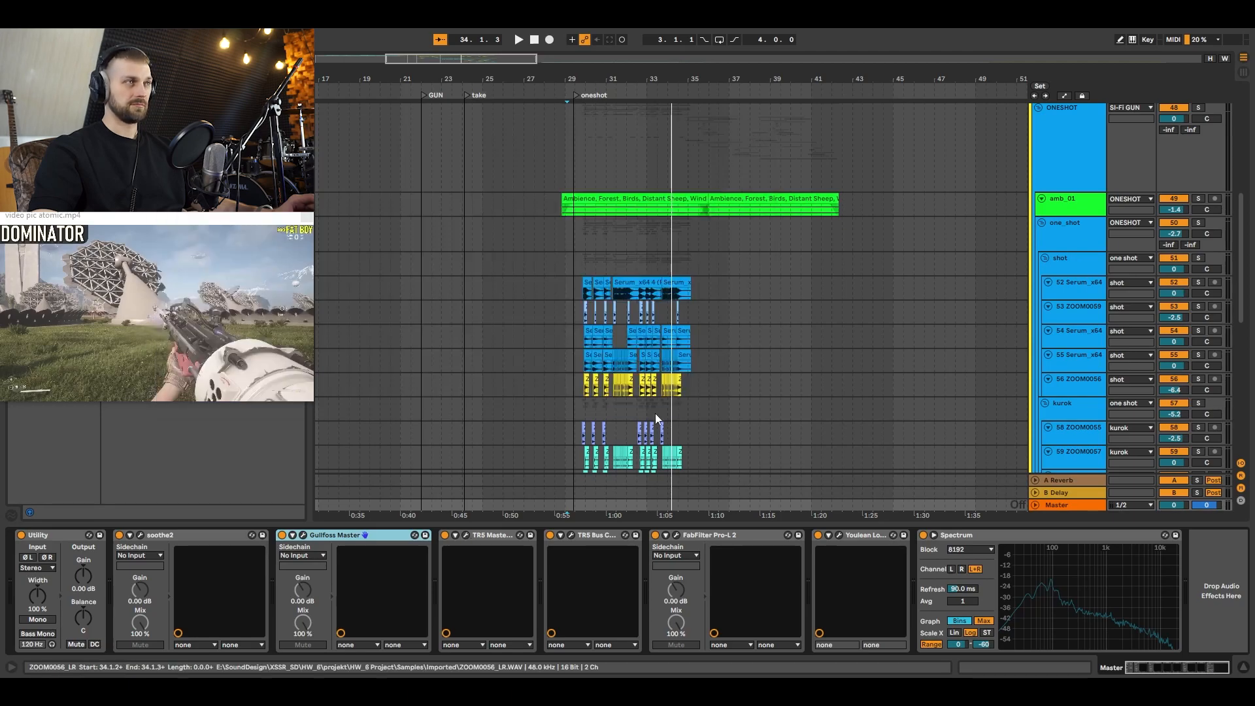
pyautogui.click(571, 535)
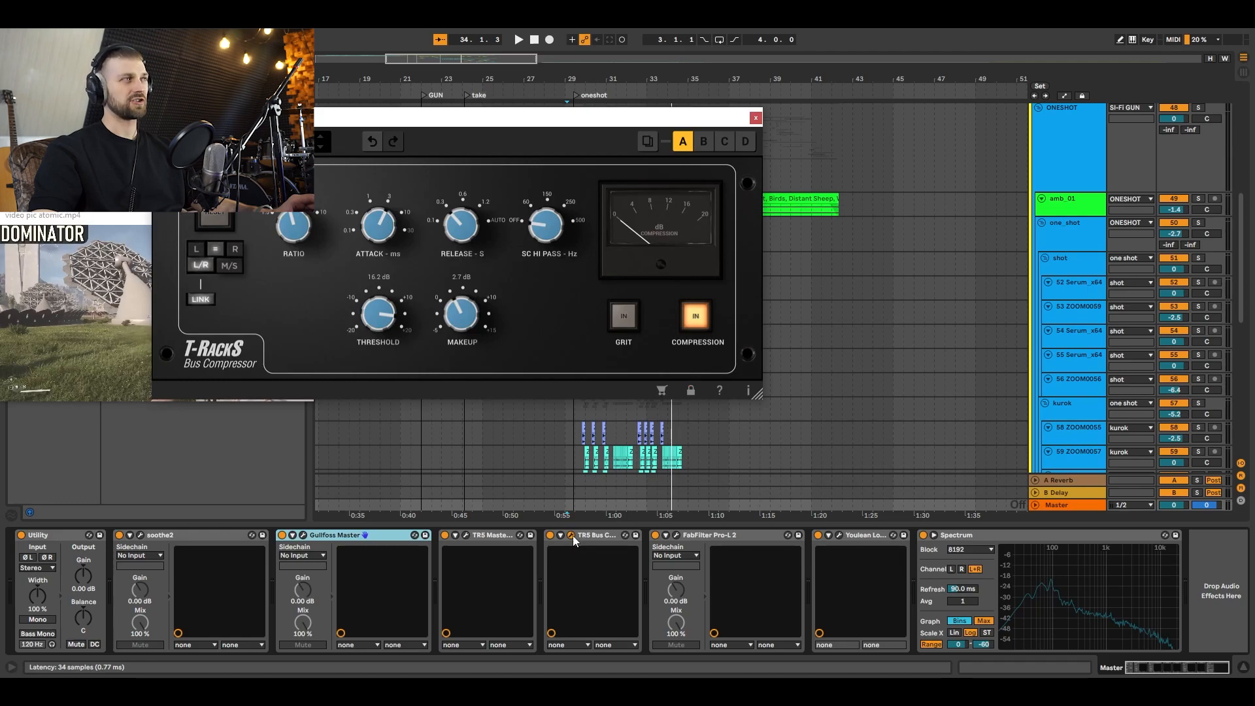
pyautogui.click(572, 535)
pyautogui.click(676, 535)
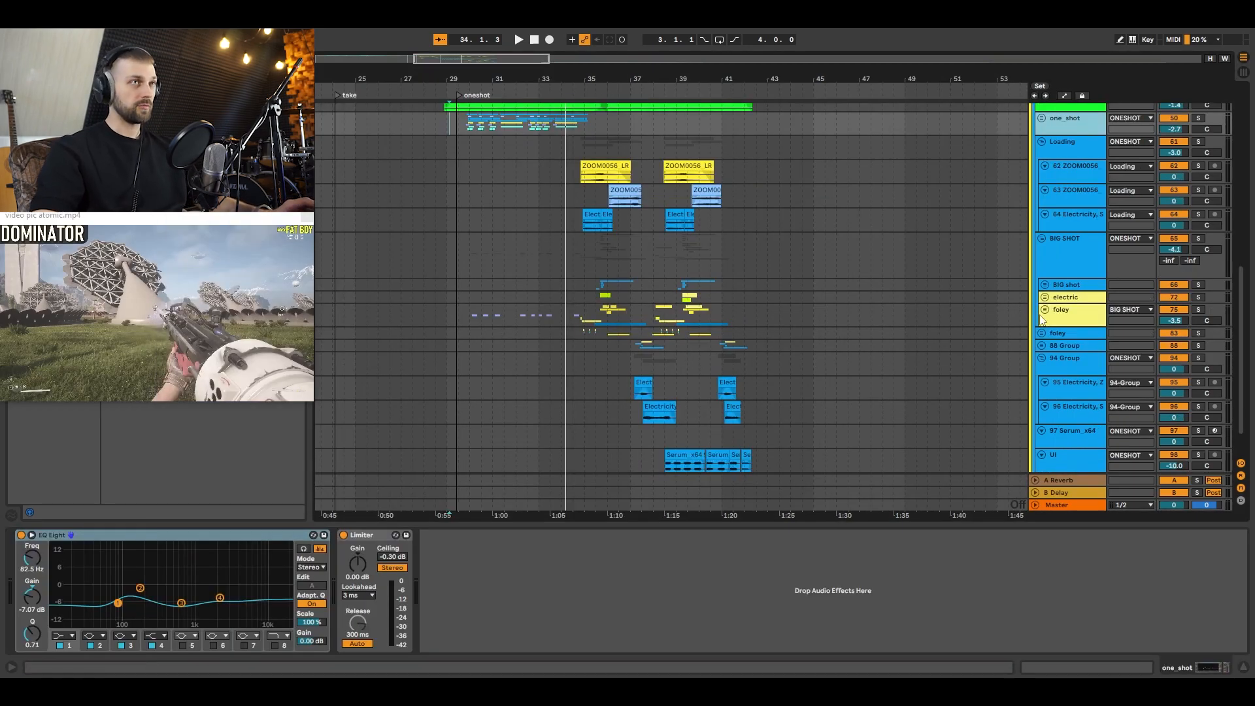
# Step: Fold the BIG SHOT, 94 Group and Loading groups and the UI track
pyautogui.click(1042, 238)
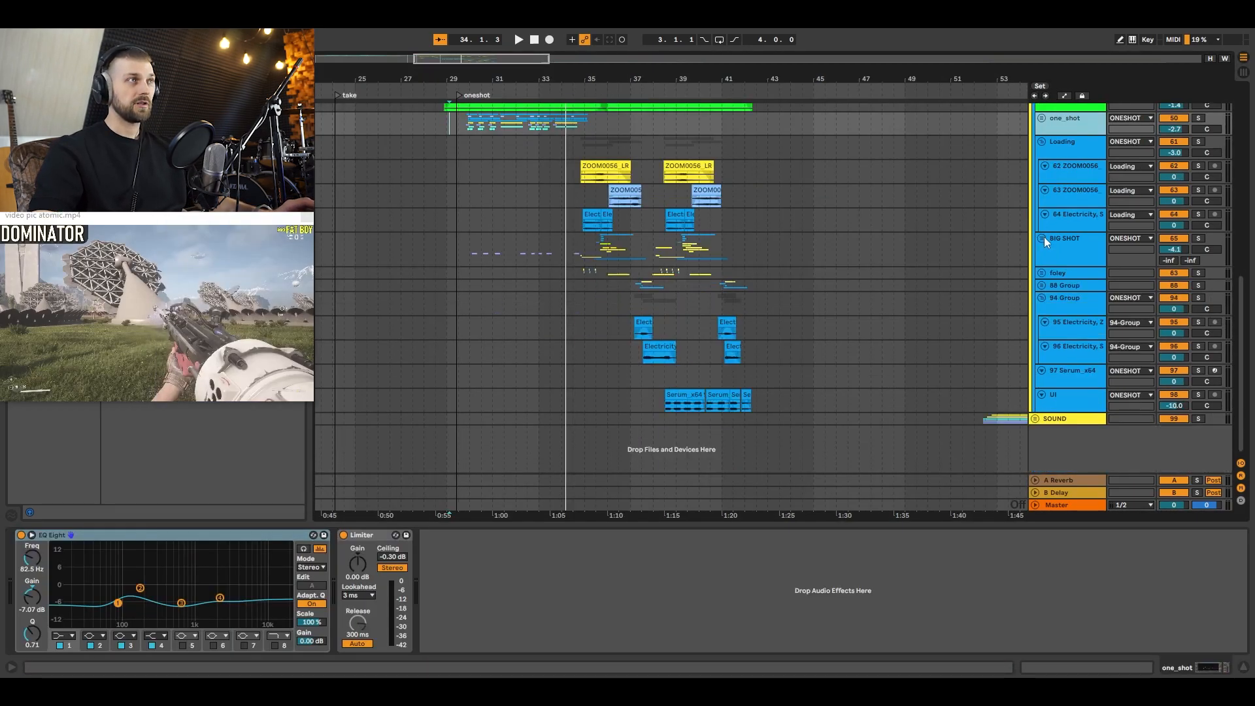
pyautogui.click(1040, 297)
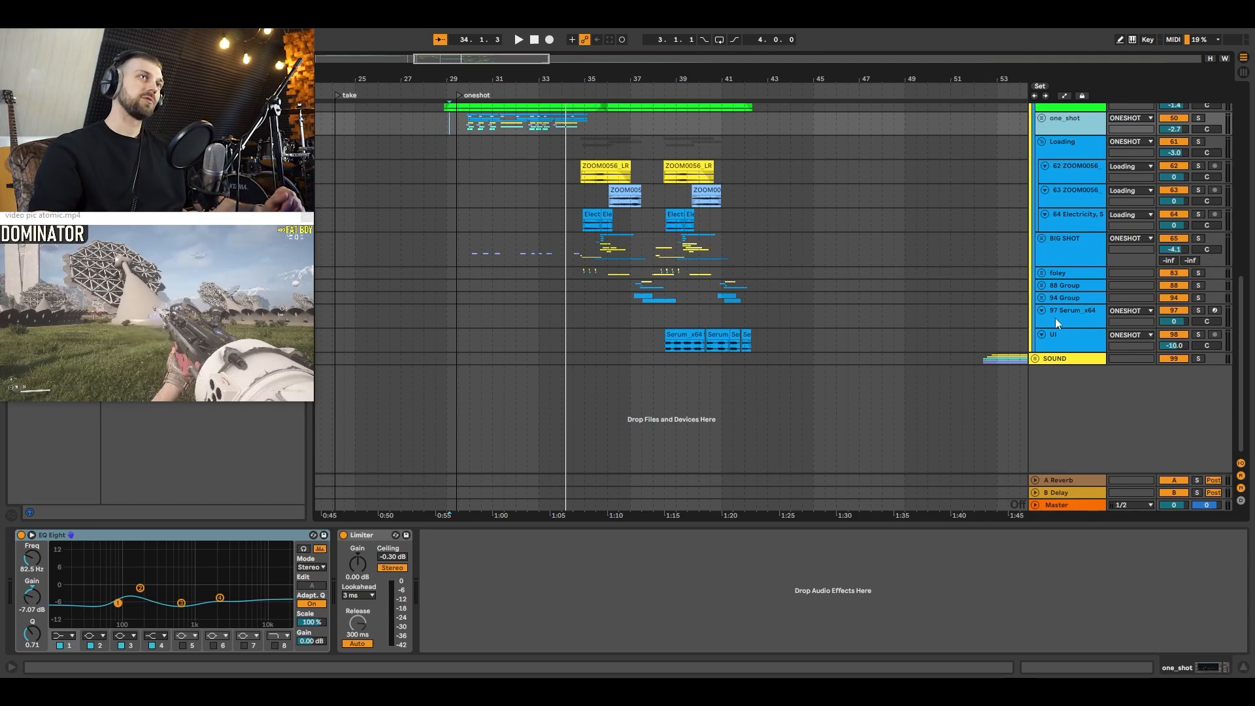
pyautogui.click(1042, 334)
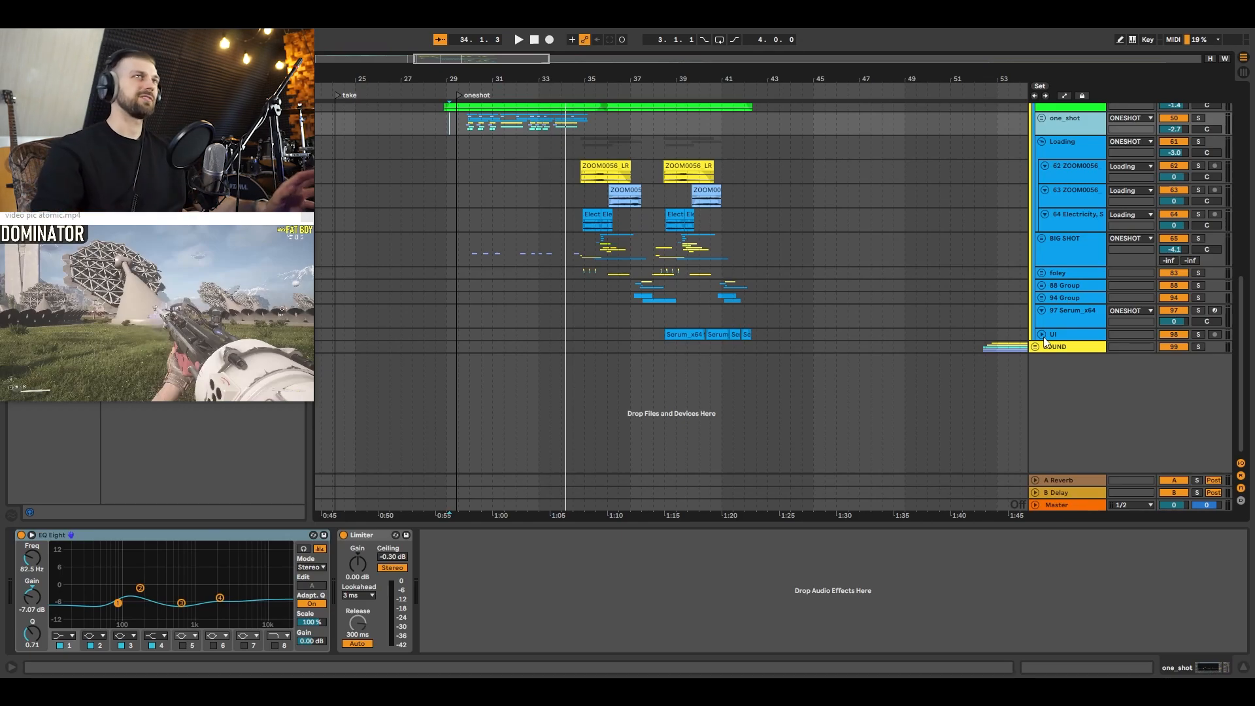
pyautogui.click(1057, 151)
pyautogui.click(1041, 142)
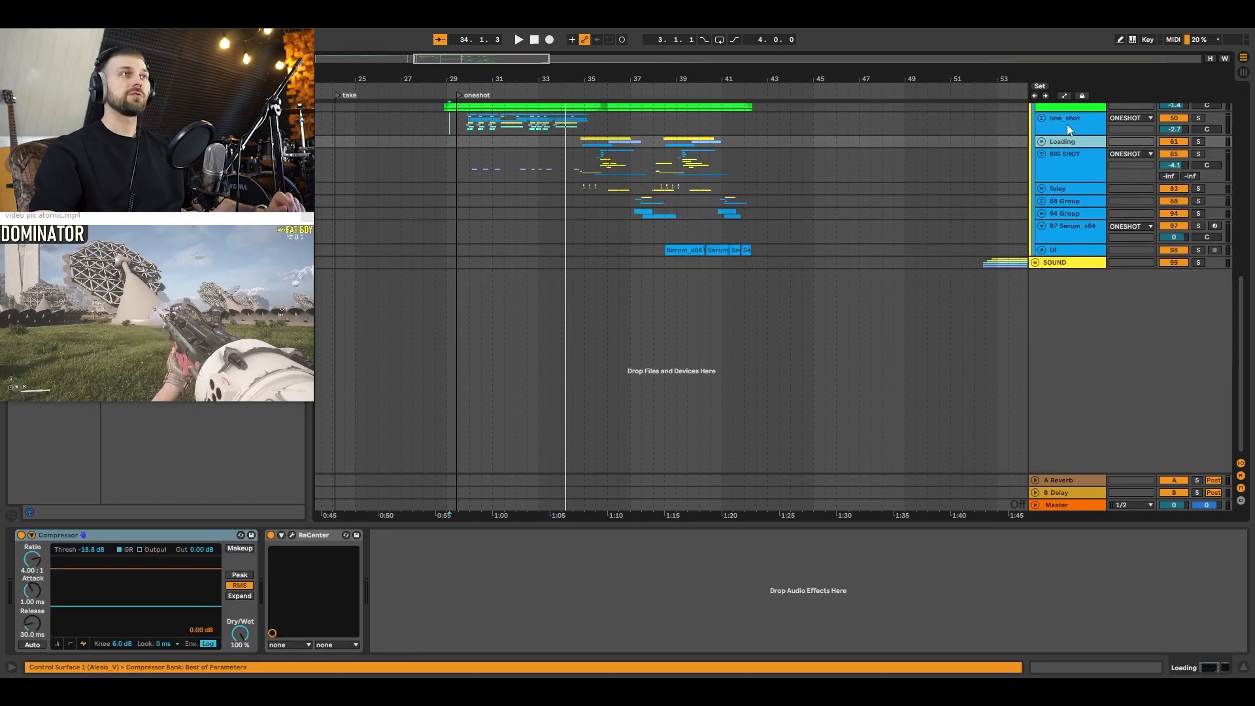
# Step: Select the one_shot group to show its effects, followed by the BIG SHOT group
pyautogui.click(1066, 124)
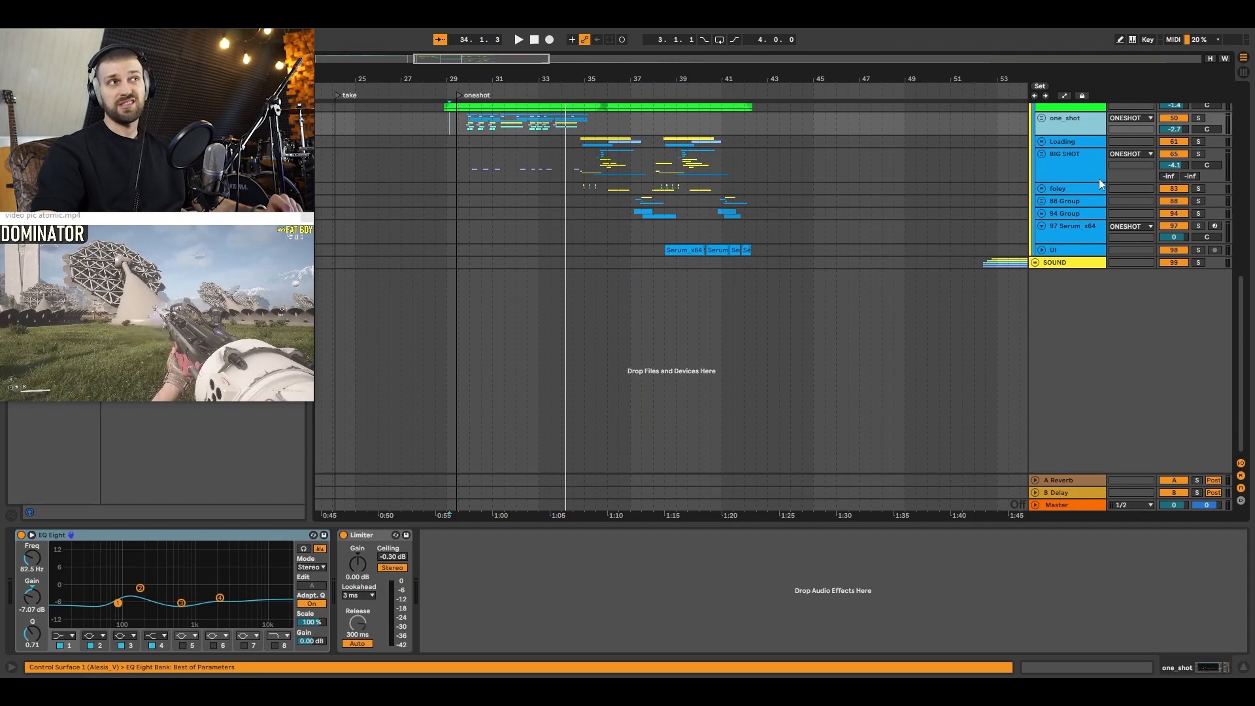
pyautogui.scroll(2, 1096, 178)
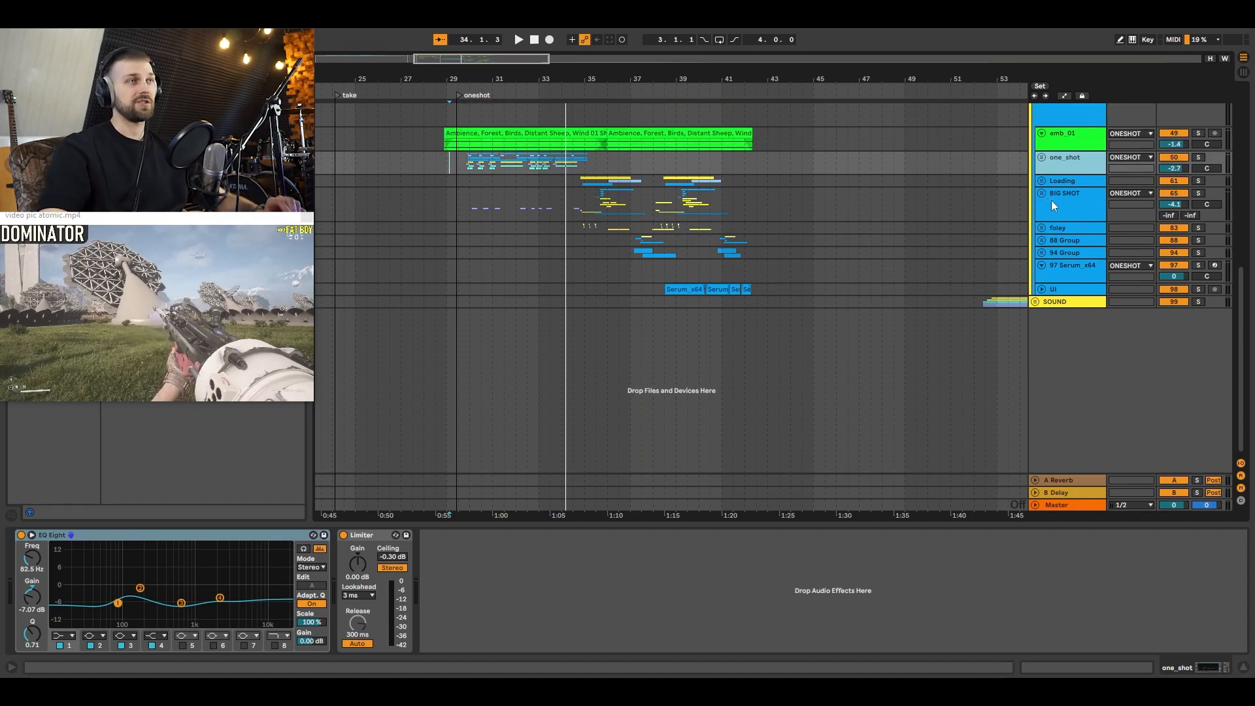
pyautogui.click(1053, 202)
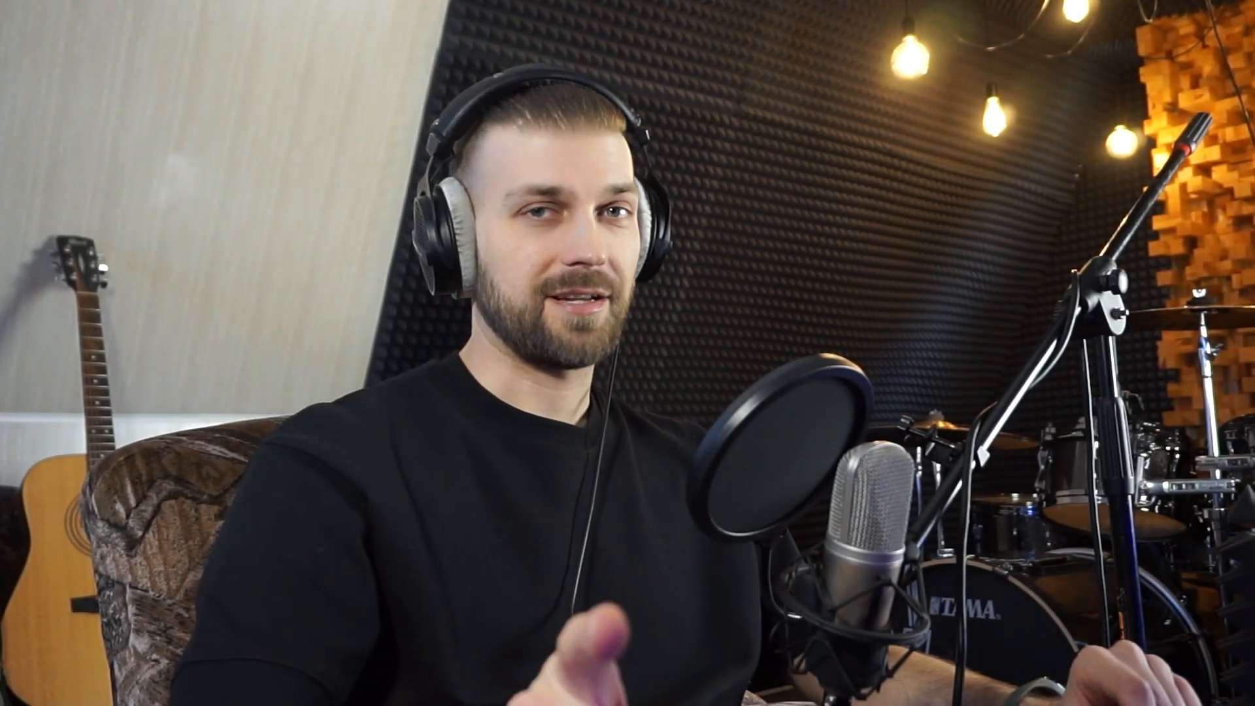